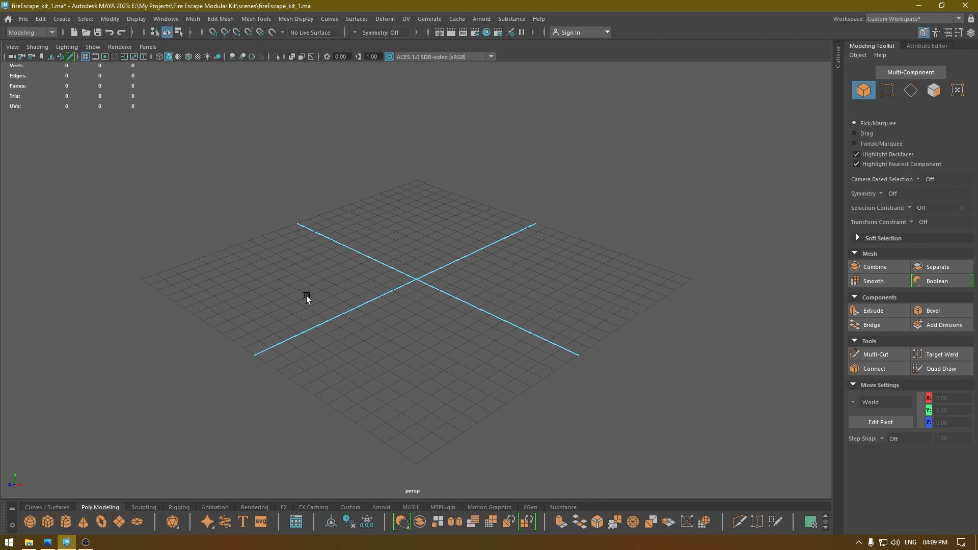
- Open the example content library for Get Brush and browse to Modeling, Sculpting Base Meshes, Bipeds
{"action": "left_click_drag", "start_coordinate": [352, 245], "coordinate": [478, 270], "text": "alt"}
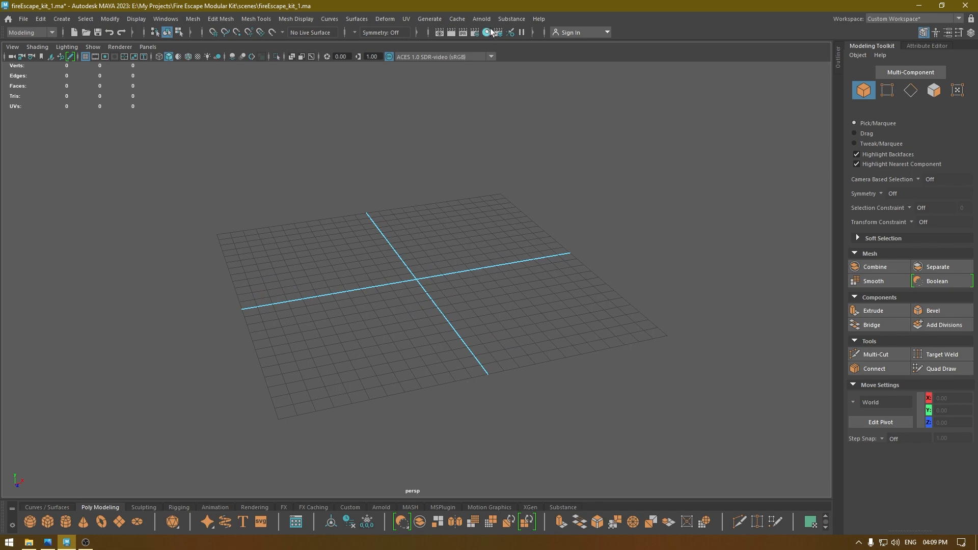
{"action": "left_click", "coordinate": [423, 19]}
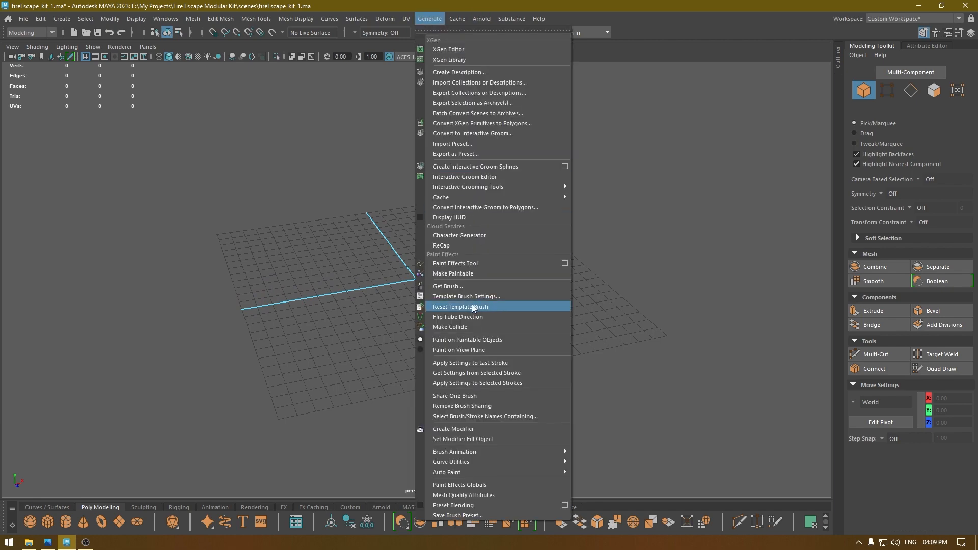
{"action": "left_click", "coordinate": [442, 286]}
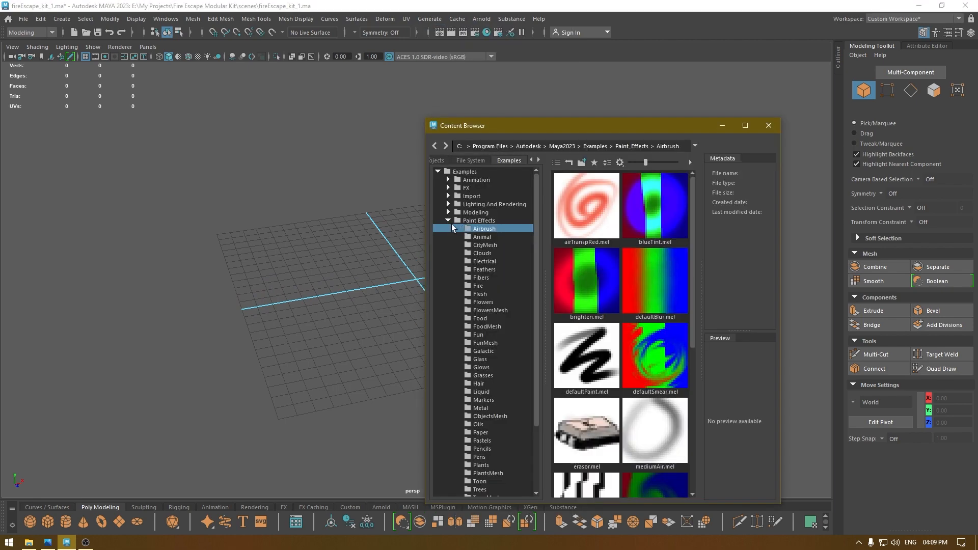
{"action": "left_click", "coordinate": [448, 221]}
{"action": "left_click", "coordinate": [476, 213]}
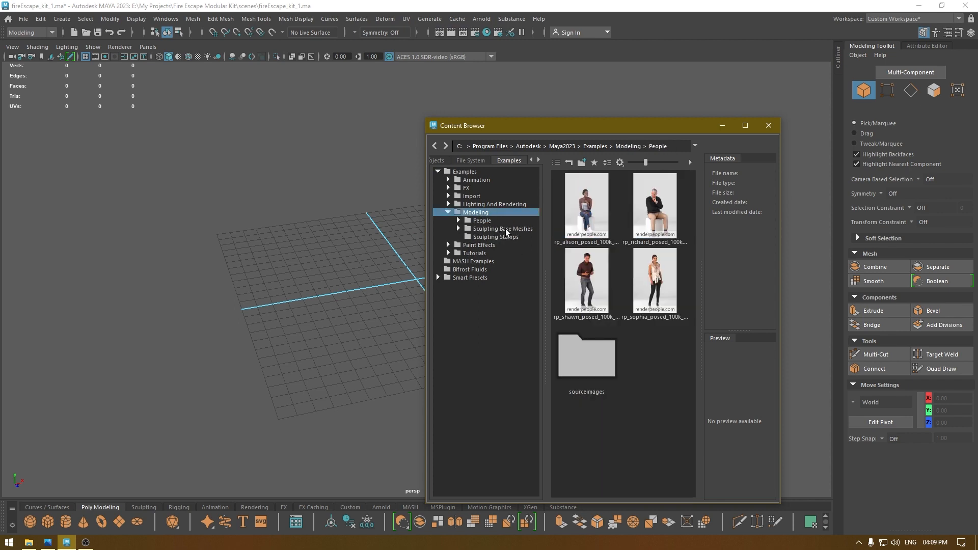
{"action": "left_click", "coordinate": [505, 229]}
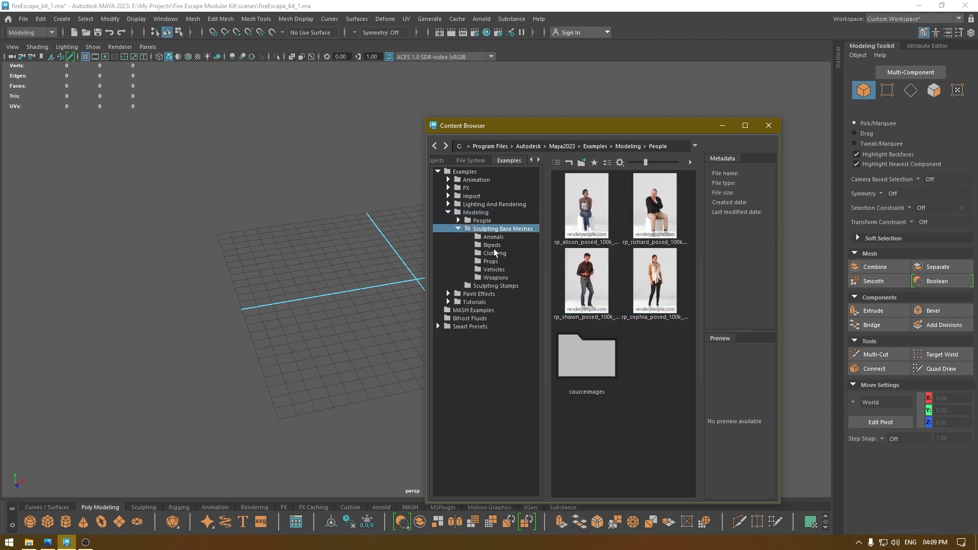
{"action": "left_click", "coordinate": [492, 245]}
- Import the HumanBody.ma base mesh into the scene and close the Content Browser
{"action": "left_click_drag", "start_coordinate": [610, 128], "coordinate": [601, 59]}
{"action": "scroll", "coordinate": [642, 240], "scroll_direction": "down", "scroll_amount": 3}
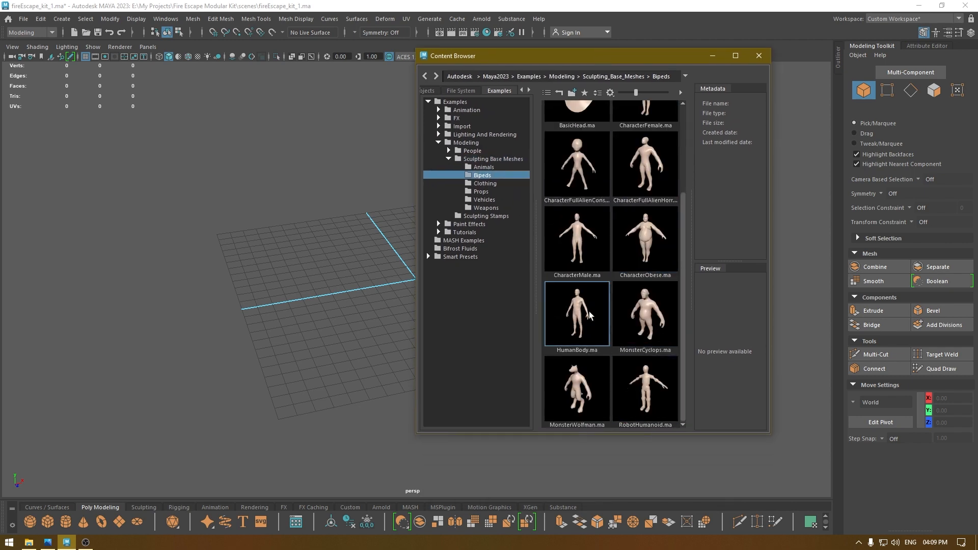
{"action": "mouse_move", "coordinate": [581, 301]}
{"action": "left_click_drag", "start_coordinate": [578, 302], "coordinate": [321, 274]}
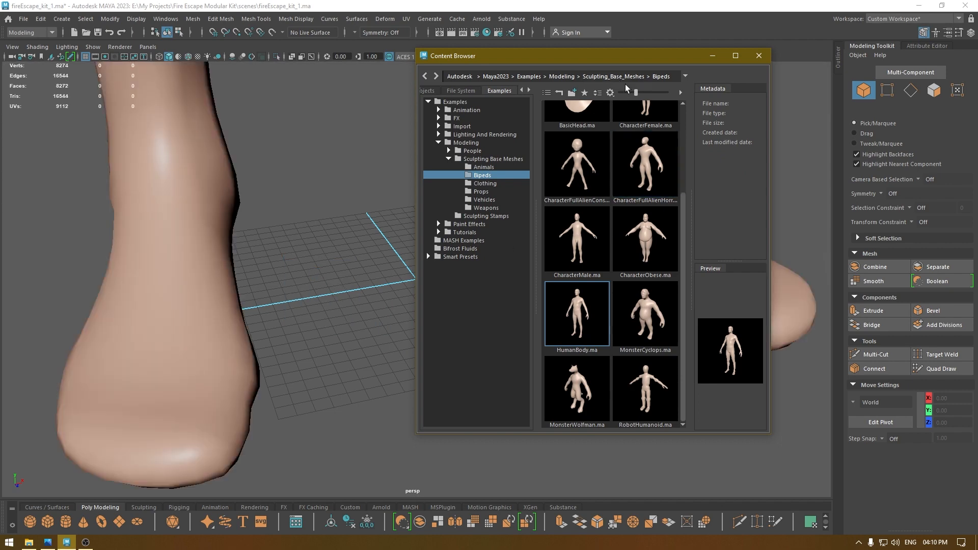
{"action": "left_click", "coordinate": [758, 56]}
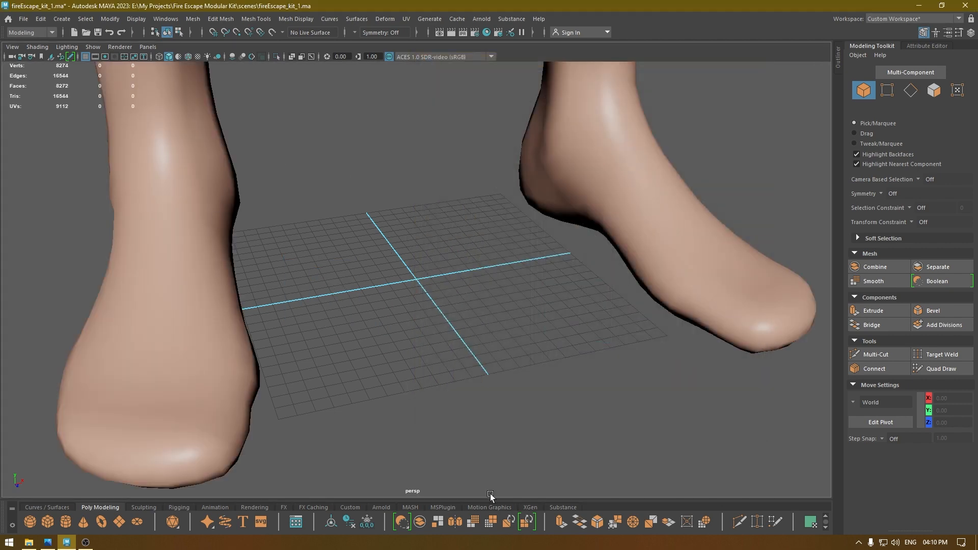
- Examine the whole imported human body and its size relative to the grid from several angles
{"action": "scroll", "coordinate": [366, 212], "scroll_direction": "down", "scroll_amount": 12}
{"action": "middle_click_drag", "start_coordinate": [405, 141], "coordinate": [444, 312], "text": "alt"}
{"action": "left_click_drag", "start_coordinate": [445, 313], "coordinate": [457, 292], "text": "alt"}
{"action": "scroll", "coordinate": [458, 292], "scroll_direction": "down", "scroll_amount": 4}
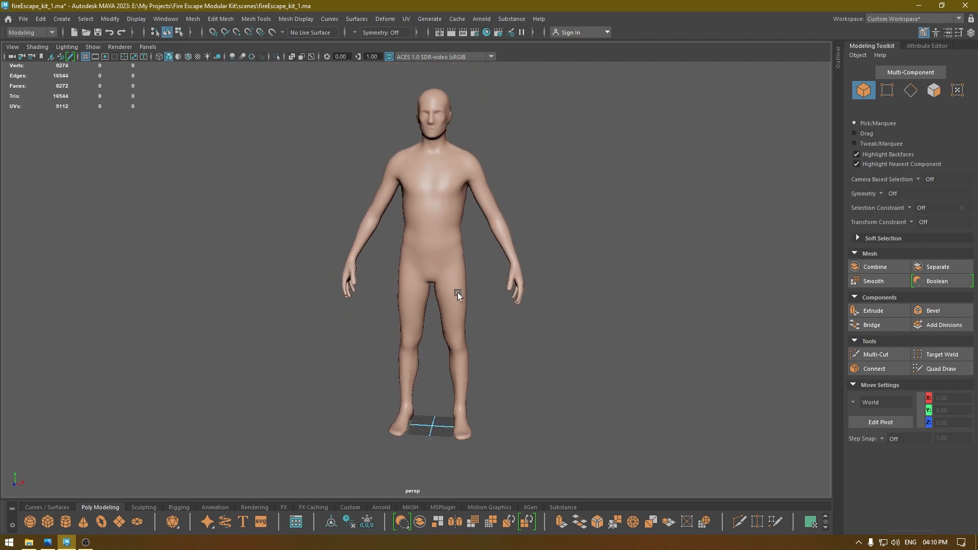
{"action": "mouse_move", "coordinate": [448, 224]}
{"action": "left_mouse_down", "text": "alt"}
{"action": "mouse_move", "coordinate": [404, 206]}
{"action": "mouse_move", "coordinate": [437, 211]}
{"action": "left_mouse_up", "text": "alt"}
{"action": "left_click_drag", "start_coordinate": [322, 238], "coordinate": [355, 246], "text": "alt"}
{"action": "left_click_drag", "start_coordinate": [538, 291], "coordinate": [499, 288], "text": "alt"}
{"action": "scroll", "coordinate": [450, 298], "scroll_direction": "up", "scroll_amount": 2}
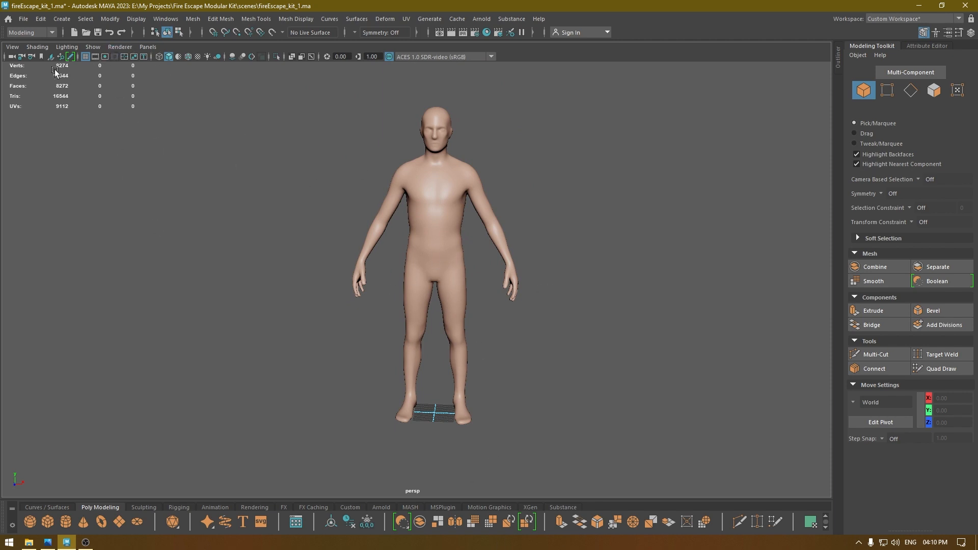
- Set the grid's length and width to 1000 units, grid lines every 10 units and subdivisions to 1
{"action": "right_click", "coordinate": [85, 56]}
{"action": "left_click", "coordinate": [117, 74]}
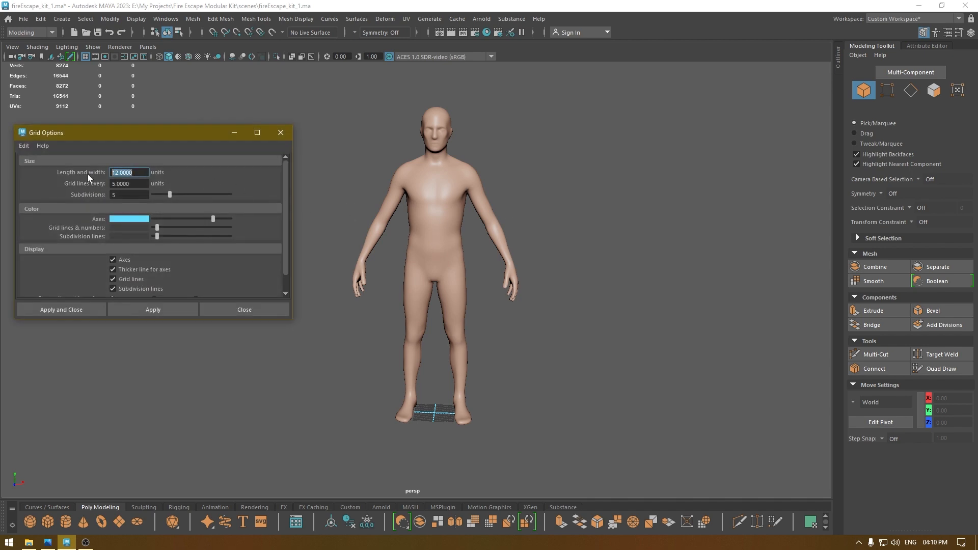
{"action": "type", "text": "1000"}
{"action": "key", "text": "Caps_Lock"}
{"action": "key", "text": "Tab"}
{"action": "type", "text": "10"}
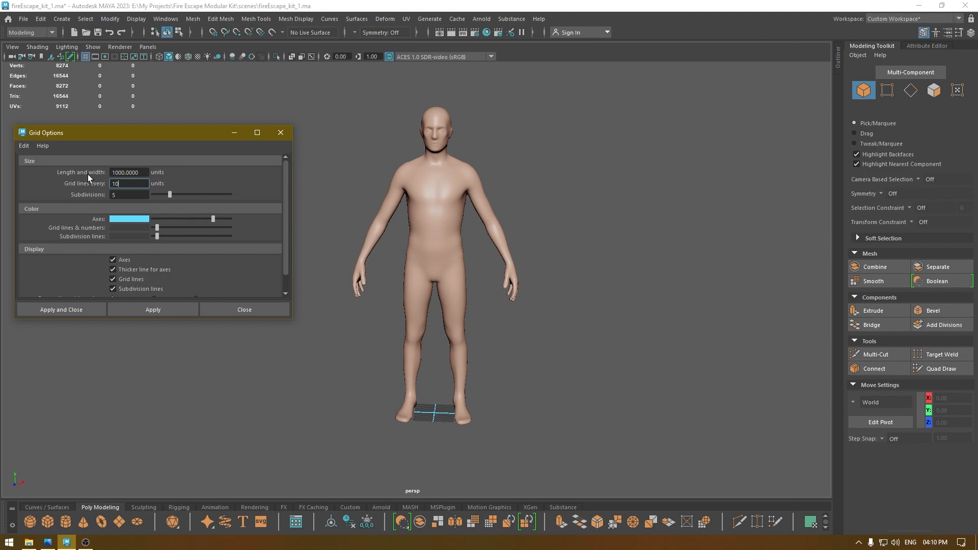
{"action": "key", "text": "Tab"}
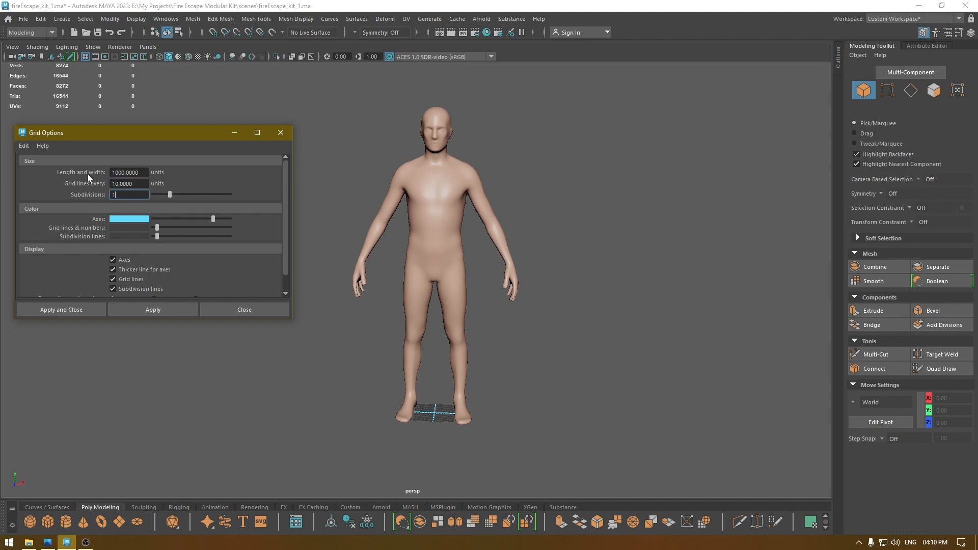
{"action": "left_click", "coordinate": [139, 310]}
- Examine the grid's extent around the human body and close the grid options
{"action": "right_click_drag", "start_coordinate": [672, 153], "coordinate": [578, 113], "text": "alt"}
{"action": "left_click_drag", "start_coordinate": [525, 283], "coordinate": [509, 265], "text": "alt"}
{"action": "right_click_drag", "start_coordinate": [510, 265], "coordinate": [458, 164], "text": "alt"}
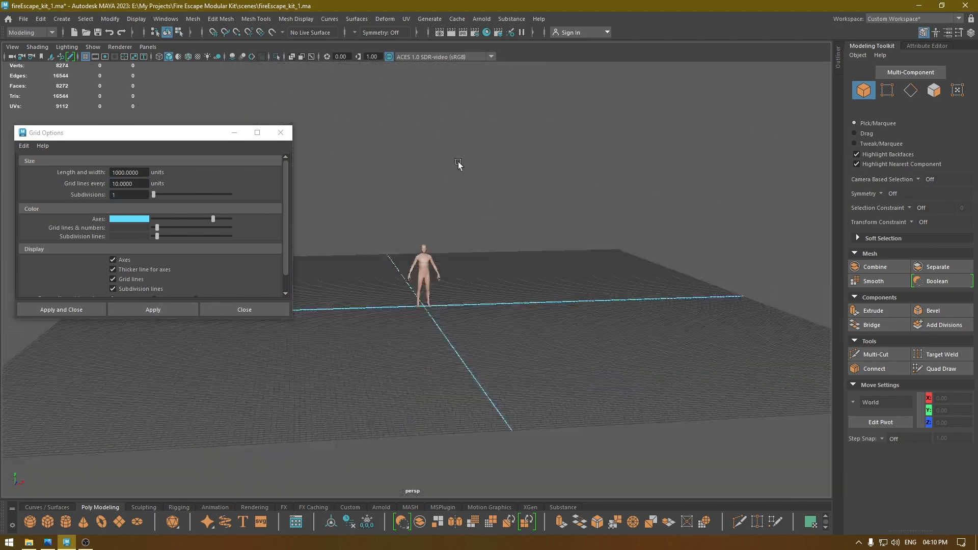
{"action": "left_click_drag", "start_coordinate": [459, 164], "coordinate": [415, 245], "text": "alt"}
{"action": "right_click_drag", "start_coordinate": [416, 245], "coordinate": [331, 32], "text": "alt"}
{"action": "left_click_drag", "start_coordinate": [332, 32], "coordinate": [360, 154], "text": "alt"}
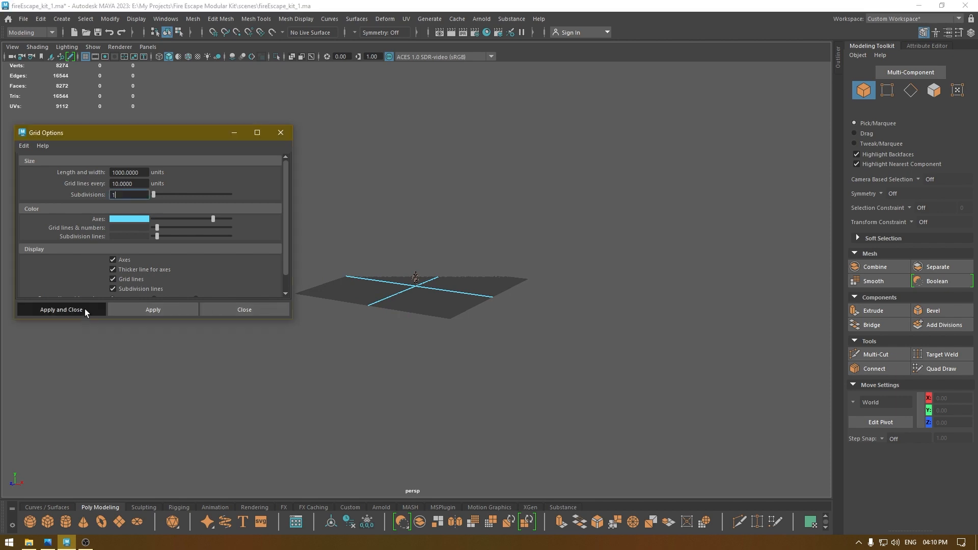
{"action": "left_click", "coordinate": [85, 309]}
{"action": "left_click_drag", "start_coordinate": [529, 314], "coordinate": [446, 310], "text": "alt"}
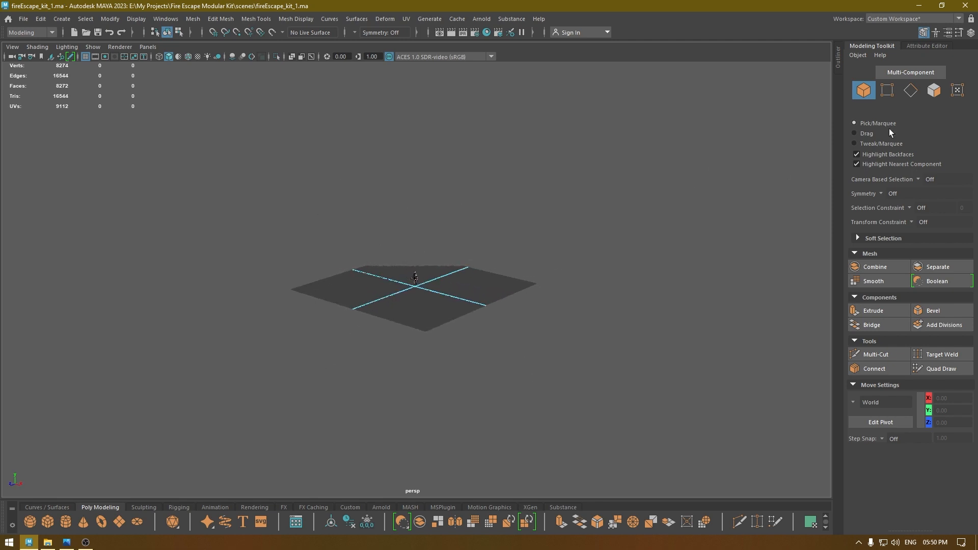
- Select the persp camera in the Outliner and set its far clip plane to 100000 in its attributes
{"action": "left_click", "coordinate": [837, 65]}
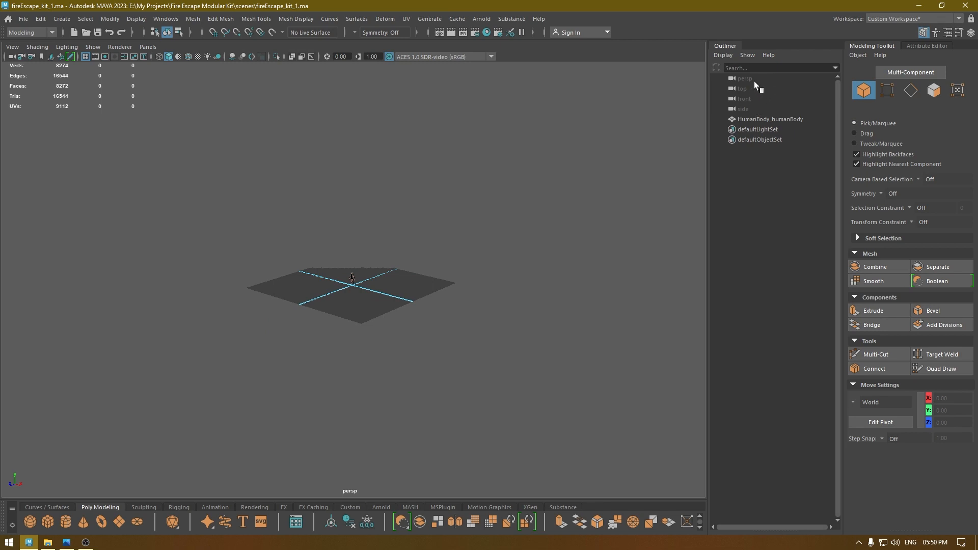
{"action": "left_click", "coordinate": [745, 79]}
{"action": "key", "text": "ctrl+a"}
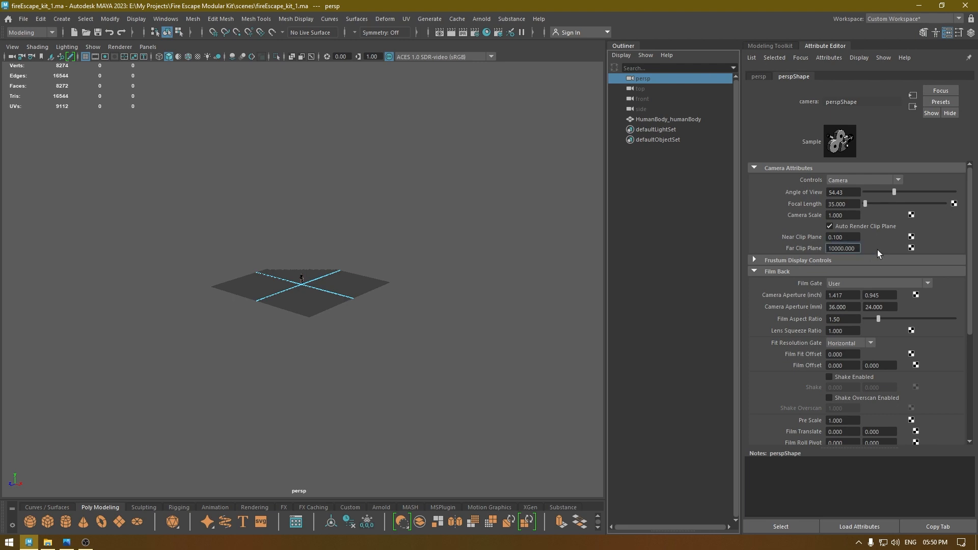
{"action": "type", "text": "0"}
{"action": "key", "text": "Return"}
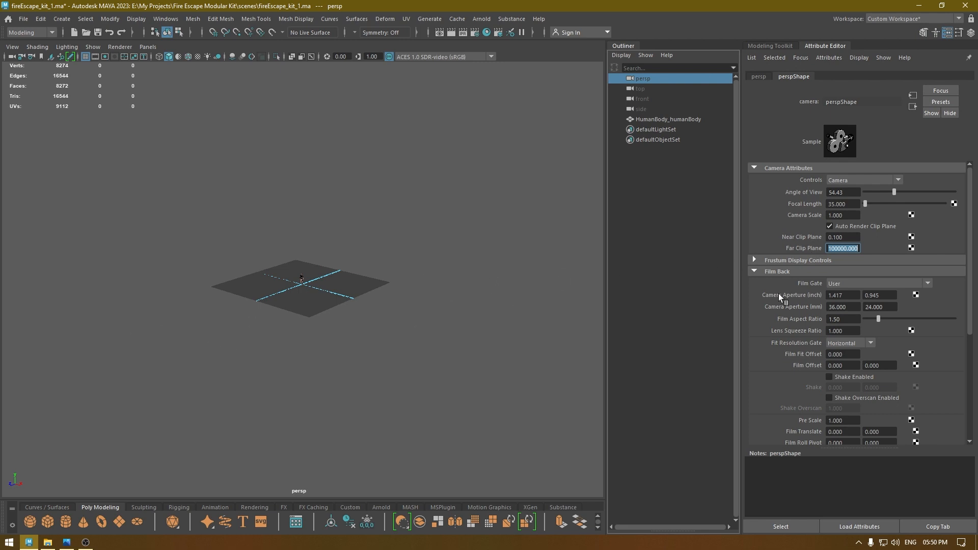
- Raise the persp camera's far clip plane further, set its near clip plane to 1 and check the view near and far
{"action": "left_click", "coordinate": [841, 248]}
{"action": "type", "text": "0"}
{"action": "left_click", "coordinate": [847, 237]}
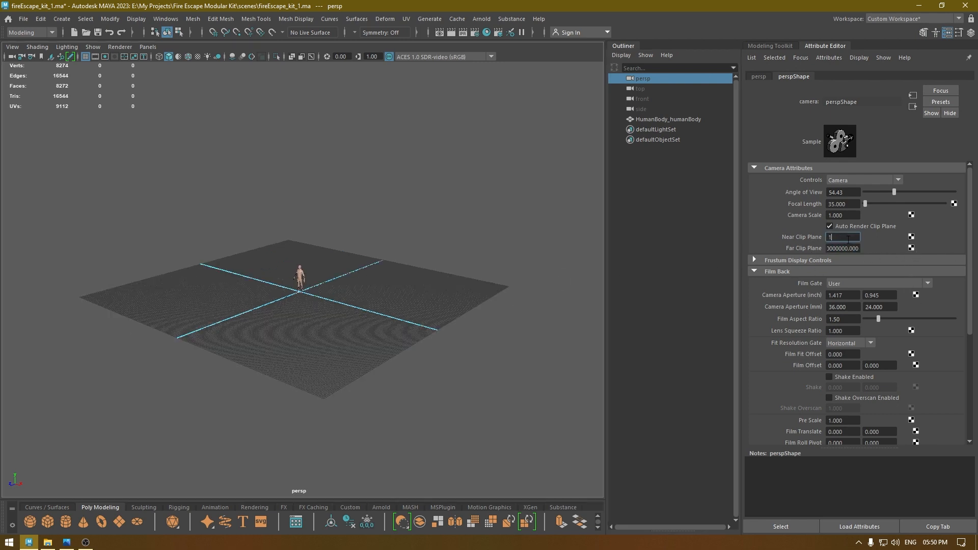
{"action": "type", "text": "1"}
{"action": "key", "text": "Return"}
{"action": "scroll", "coordinate": [384, 338], "scroll_direction": "up", "scroll_amount": 10}
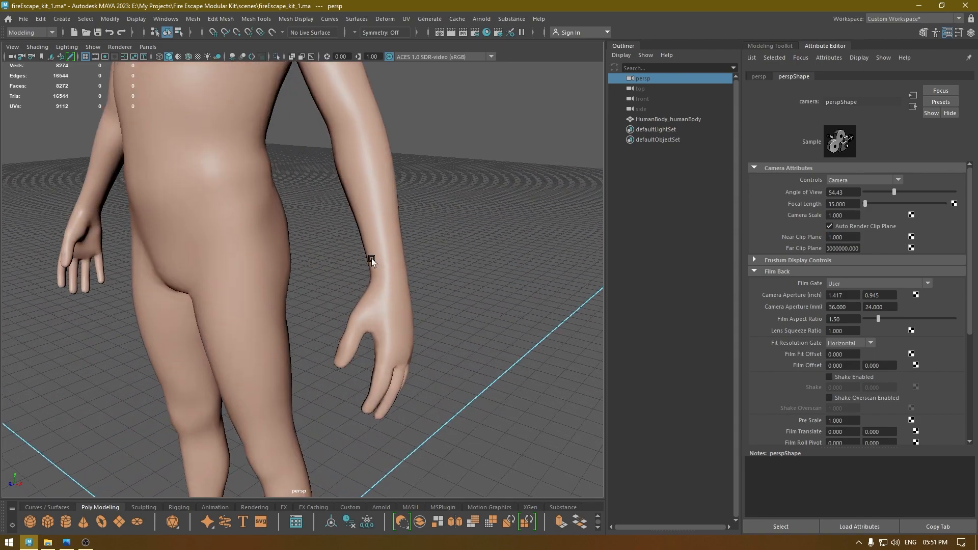
{"action": "right_click_drag", "start_coordinate": [372, 262], "coordinate": [305, 20], "text": "alt"}
{"action": "left_click_drag", "start_coordinate": [352, 189], "coordinate": [971, 236], "text": "alt"}
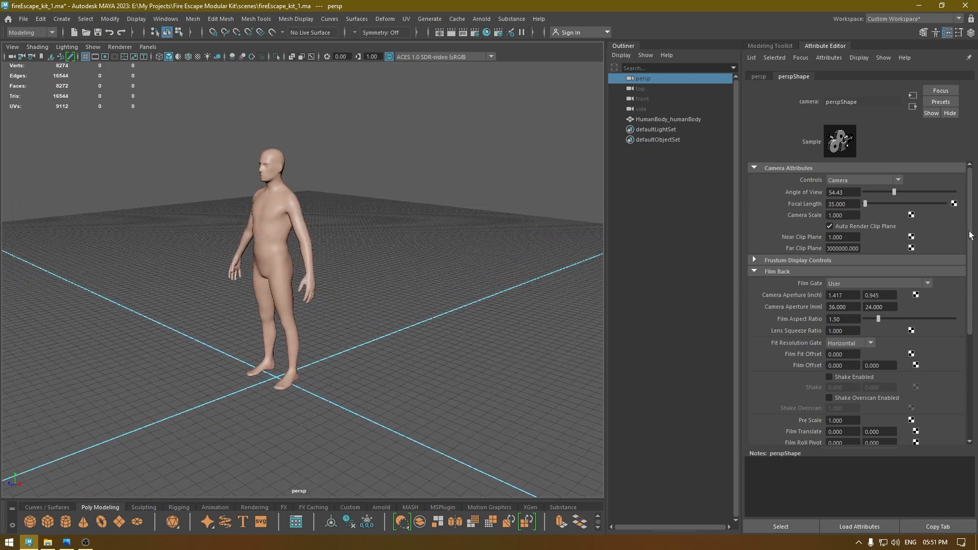
- Set the persp camera's far clip plane to 100000, collapse the Outliner and return to the Modeling Toolkit
{"action": "double_click", "coordinate": [842, 249]}
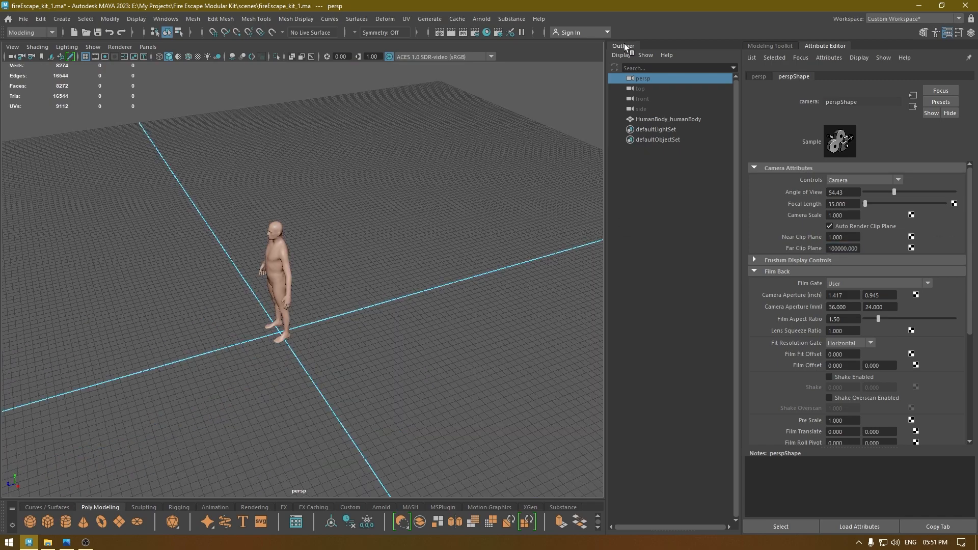
{"action": "left_click", "coordinate": [625, 46]}
{"action": "left_click", "coordinate": [768, 46]}
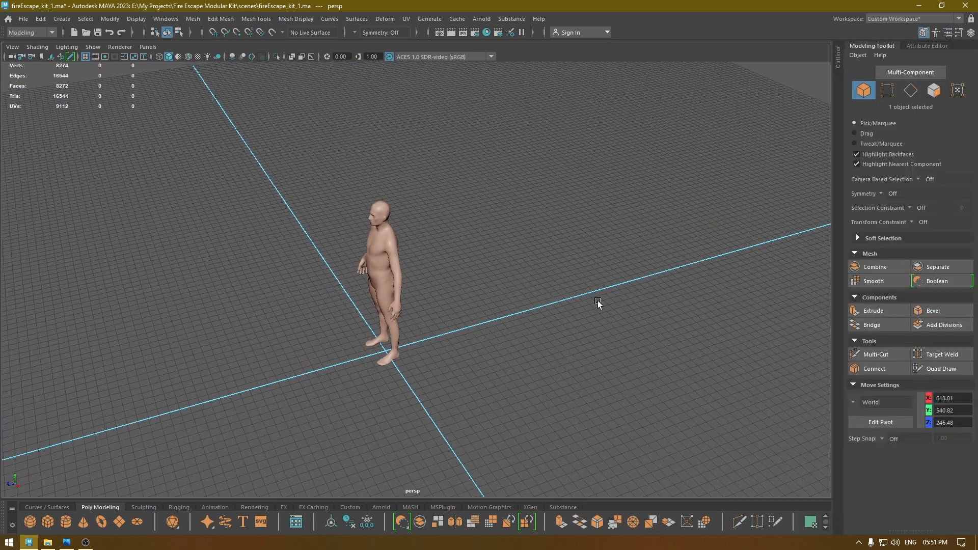
- Create a polygon cube at the grid origin, at the human body's feet
{"action": "scroll", "coordinate": [597, 300], "scroll_direction": "down", "scroll_amount": 10}
{"action": "scroll", "coordinate": [511, 411], "scroll_direction": "up", "scroll_amount": 5}
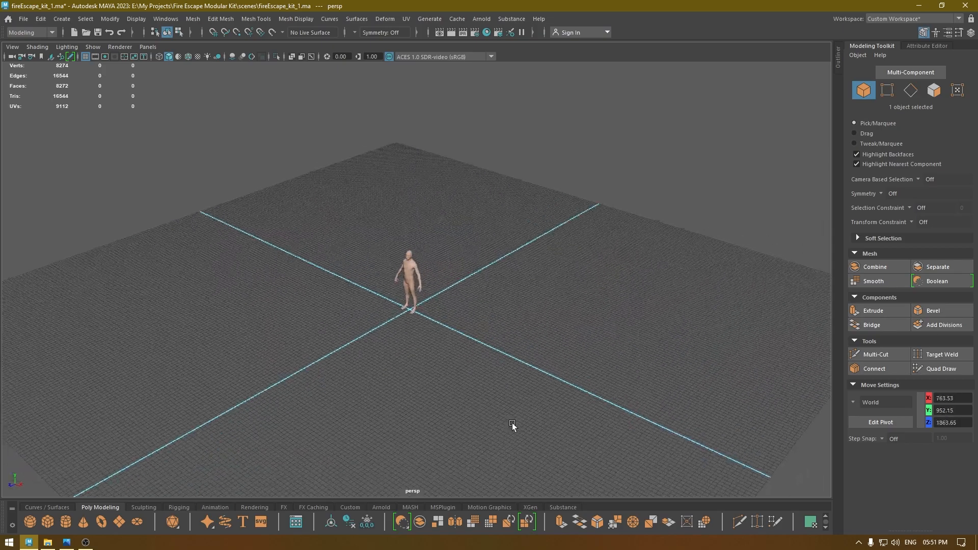
{"action": "left_click_drag", "start_coordinate": [511, 411], "coordinate": [501, 431], "text": "alt"}
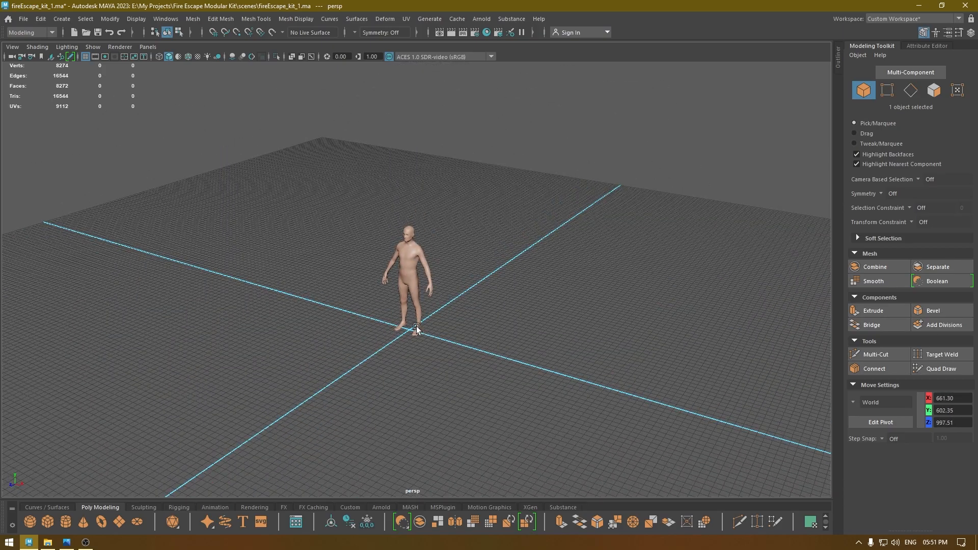
{"action": "left_click_drag", "start_coordinate": [416, 327], "coordinate": [345, 192], "text": "alt"}
{"action": "right_click_drag", "start_coordinate": [346, 190], "coordinate": [334, 277], "text": "shift"}
{"action": "left_click_drag", "start_coordinate": [334, 278], "coordinate": [377, 286], "text": "alt"}
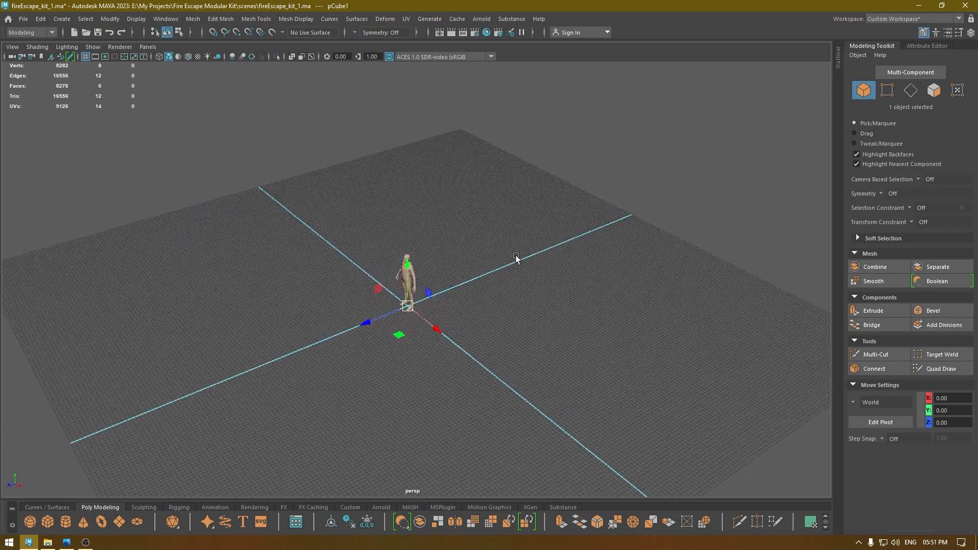
- Show the cube's creation settings in the viewport and set its width to 300
{"action": "key", "text": "t"}
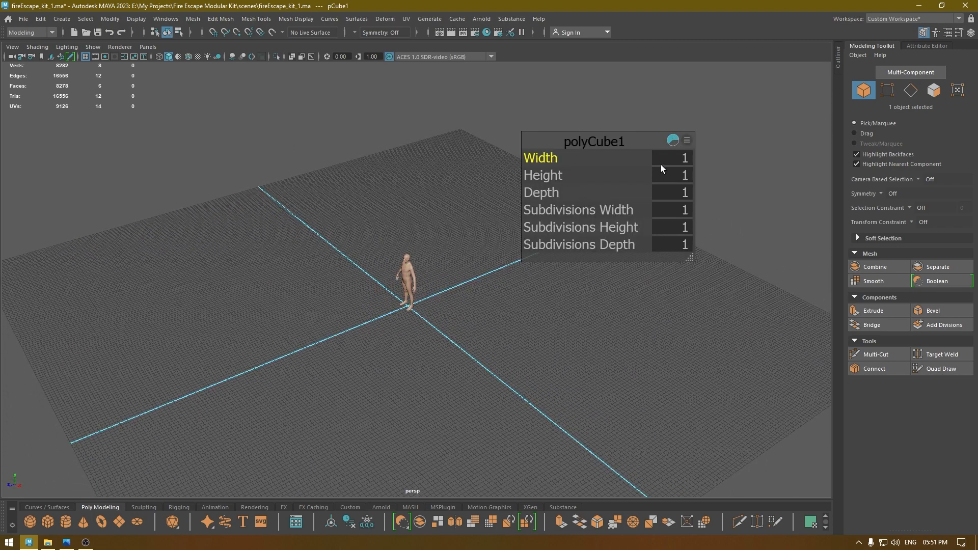
{"action": "left_click_drag", "start_coordinate": [539, 159], "coordinate": [973, 171]}
{"action": "left_click_drag", "start_coordinate": [526, 159], "coordinate": [614, 161]}
{"action": "left_click_drag", "start_coordinate": [763, 218], "coordinate": [657, 156], "text": "alt"}
{"action": "left_click", "coordinate": [671, 157]}
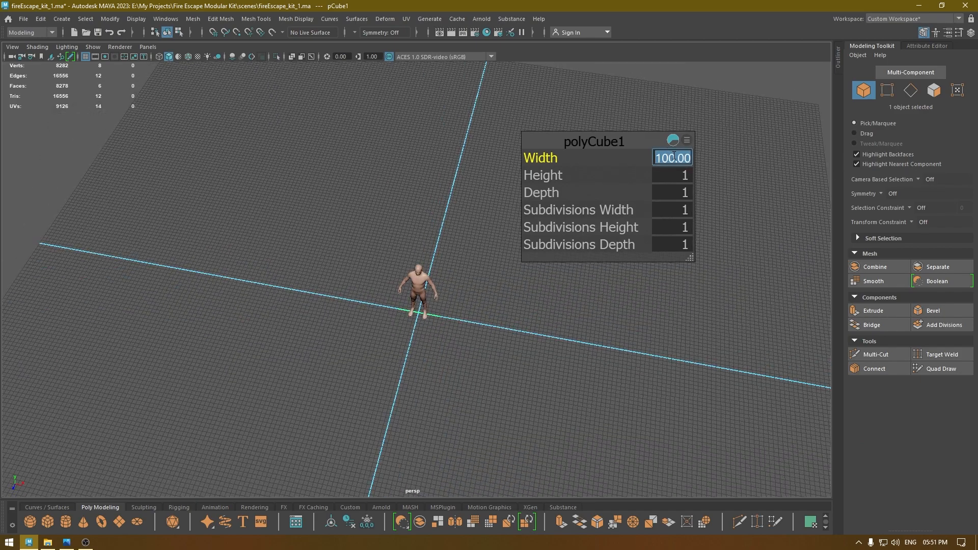
{"action": "type", "text": "300"}
{"action": "key", "text": "Return"}
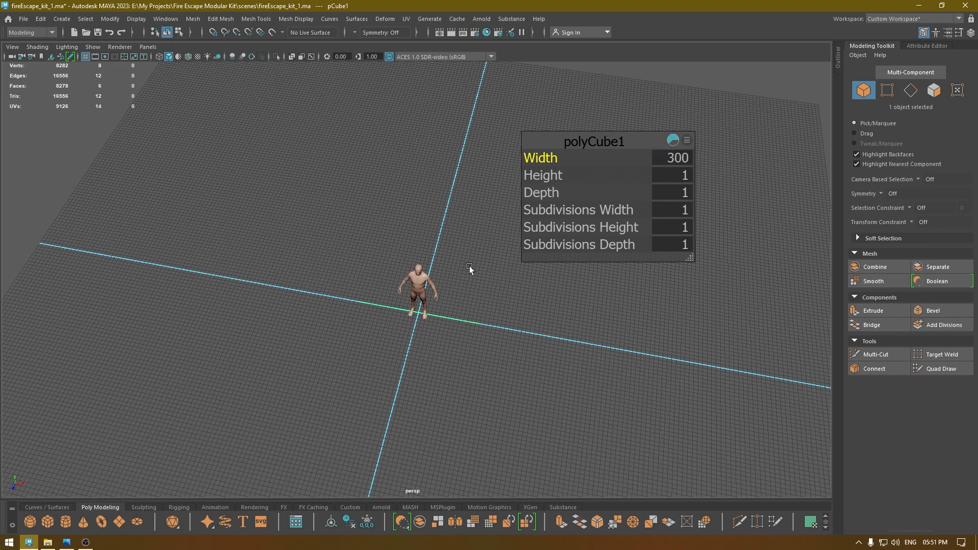
- Reduce the cube's width to 200
{"action": "mouse_move", "coordinate": [470, 273]}
{"action": "left_mouse_down", "text": "alt"}
{"action": "mouse_move", "coordinate": [387, 230]}
{"action": "mouse_move", "coordinate": [473, 285]}
{"action": "left_mouse_up", "text": "alt"}
{"action": "left_click", "coordinate": [672, 159]}
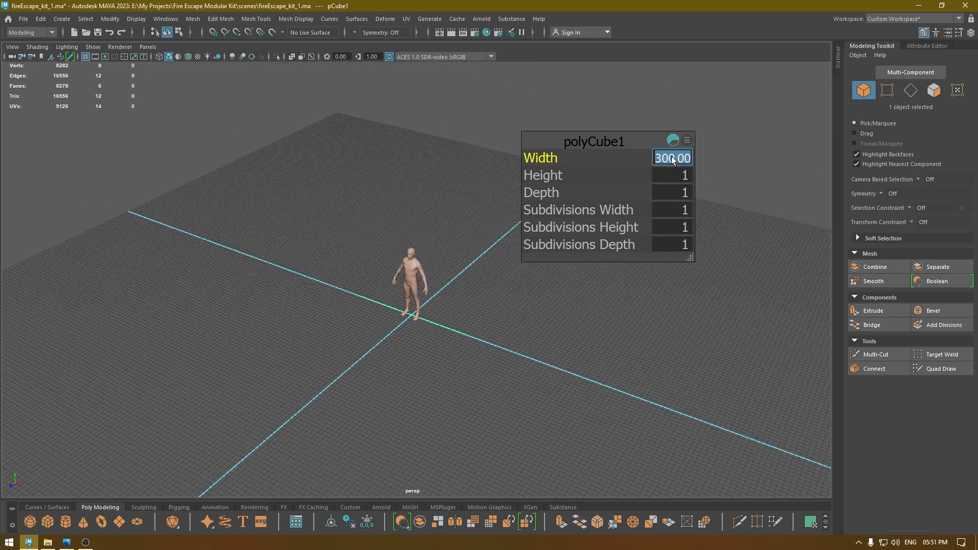
{"action": "type", "text": "200"}
{"action": "key", "text": "Return"}
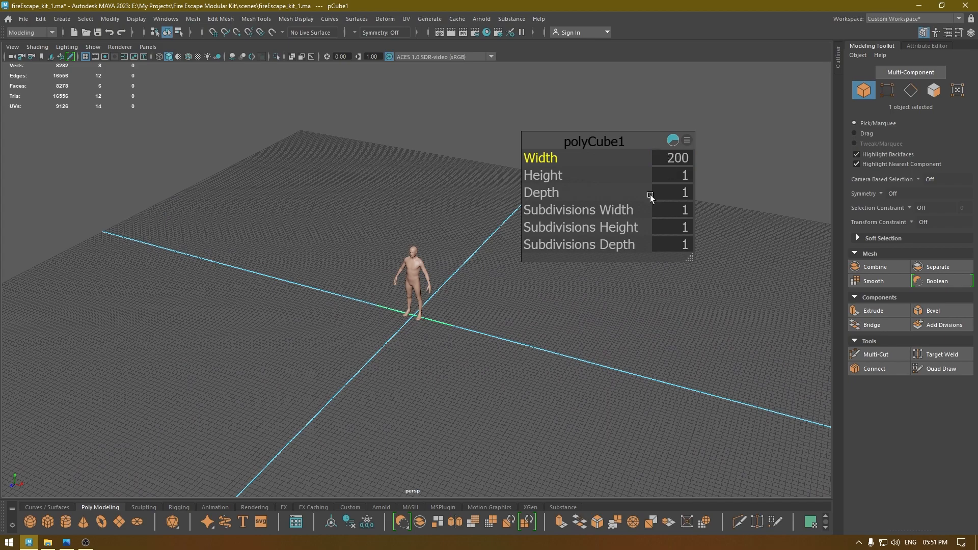
- Set the cube's depth to 600 and check its footprint around the human body
{"action": "left_click_drag", "start_coordinate": [650, 195], "coordinate": [736, 178], "text": "alt"}
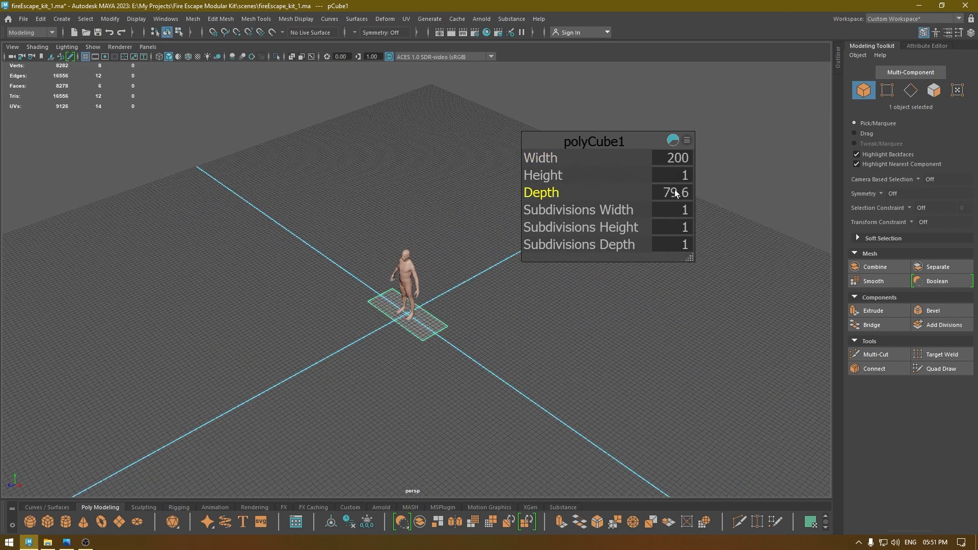
{"action": "left_click", "coordinate": [676, 194]}
{"action": "type", "text": "600"}
{"action": "key", "text": "Return"}
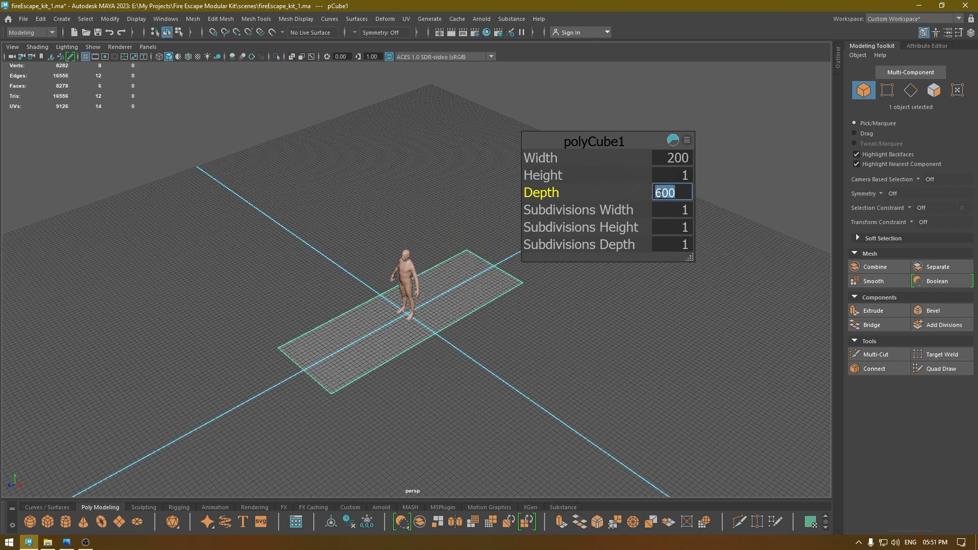
{"action": "left_click_drag", "start_coordinate": [377, 326], "coordinate": [332, 325], "text": "alt"}
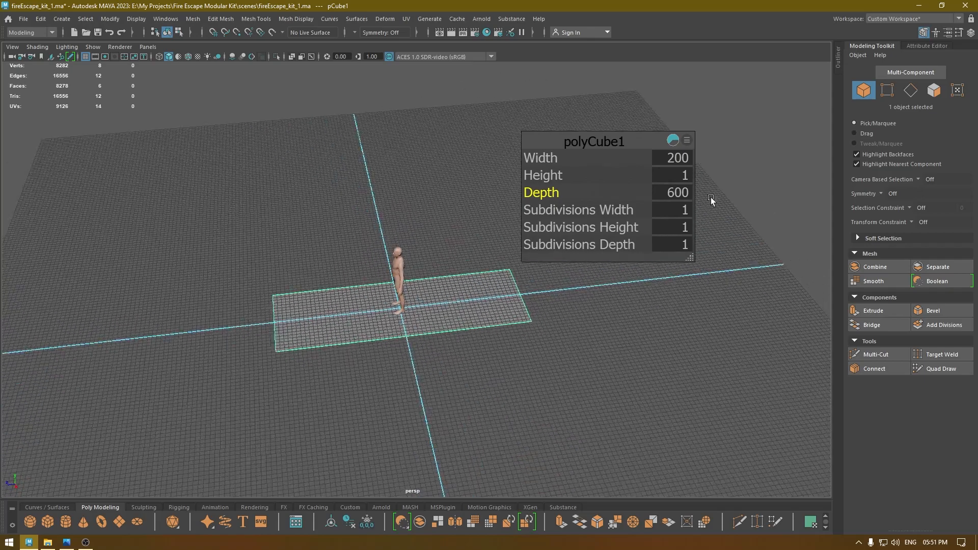
- Set the cube's depth to 700 and check its footprint around the human body
{"action": "left_click", "coordinate": [690, 193]}
{"action": "type", "text": "700"}
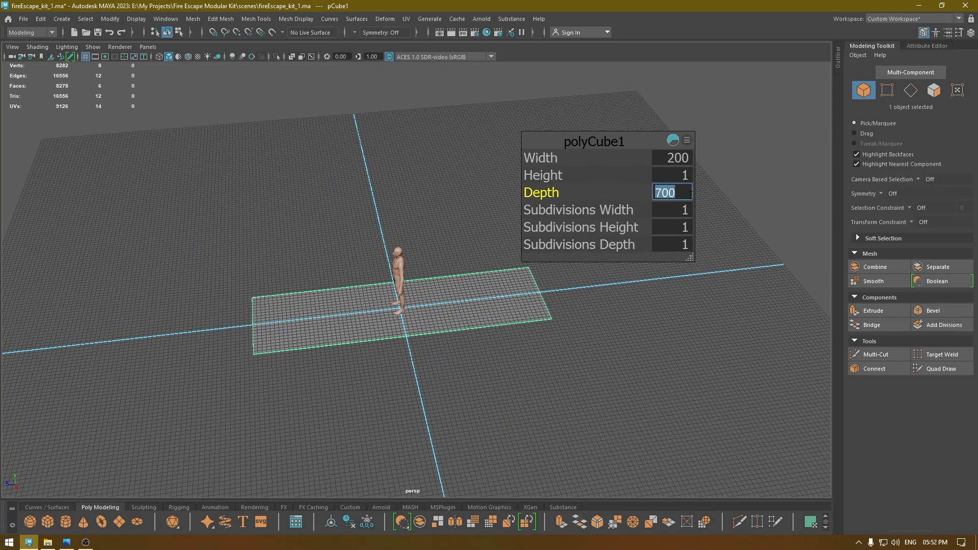
{"action": "key", "text": "Return"}
{"action": "left_click_drag", "start_coordinate": [426, 310], "coordinate": [493, 295], "text": "alt"}
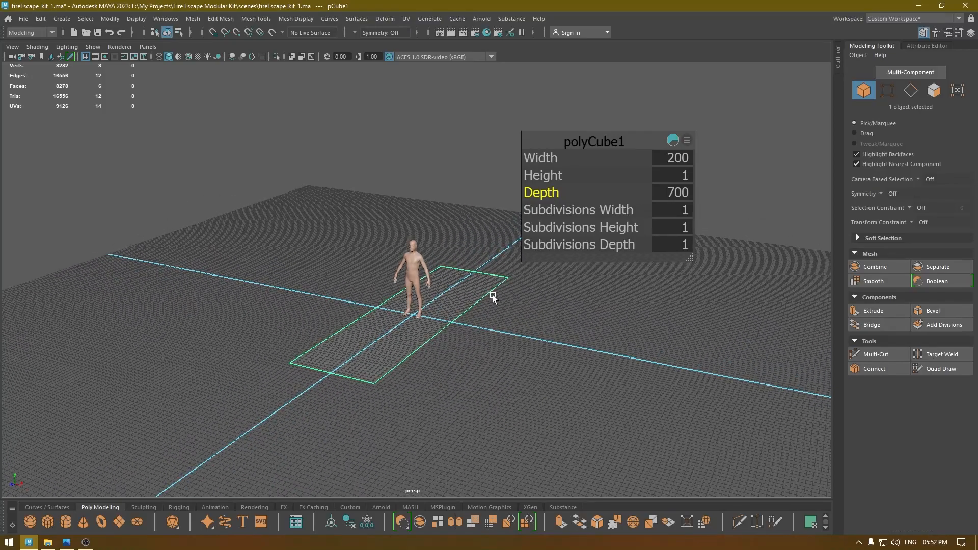
{"action": "left_click_drag", "start_coordinate": [365, 313], "coordinate": [317, 302], "text": "alt"}
{"action": "right_click_drag", "start_coordinate": [317, 302], "coordinate": [428, 445], "text": "alt"}
{"action": "middle_click_drag", "start_coordinate": [432, 290], "coordinate": [502, 214], "text": "alt"}
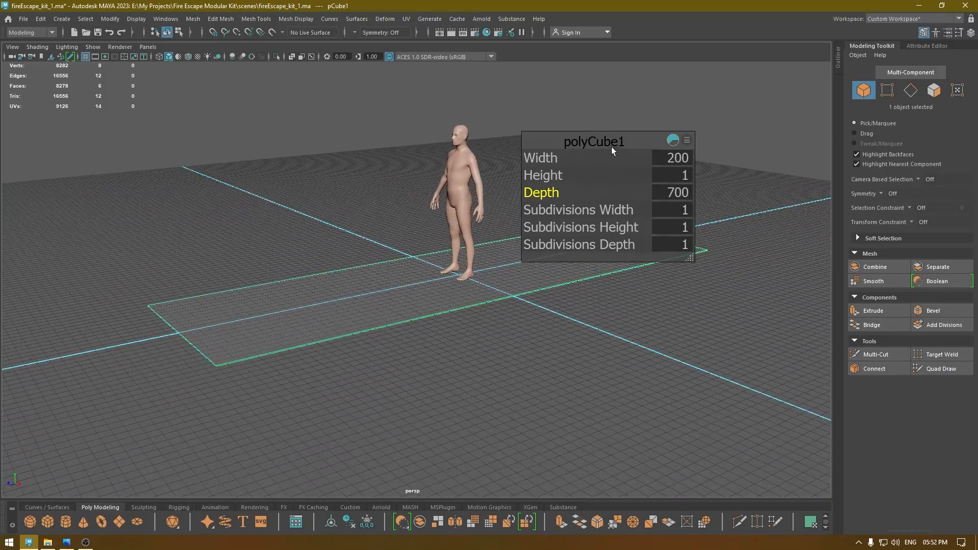
- Thicken the cube into a slab by setting its height to 10
{"action": "left_click_drag", "start_coordinate": [545, 176], "coordinate": [587, 170]}
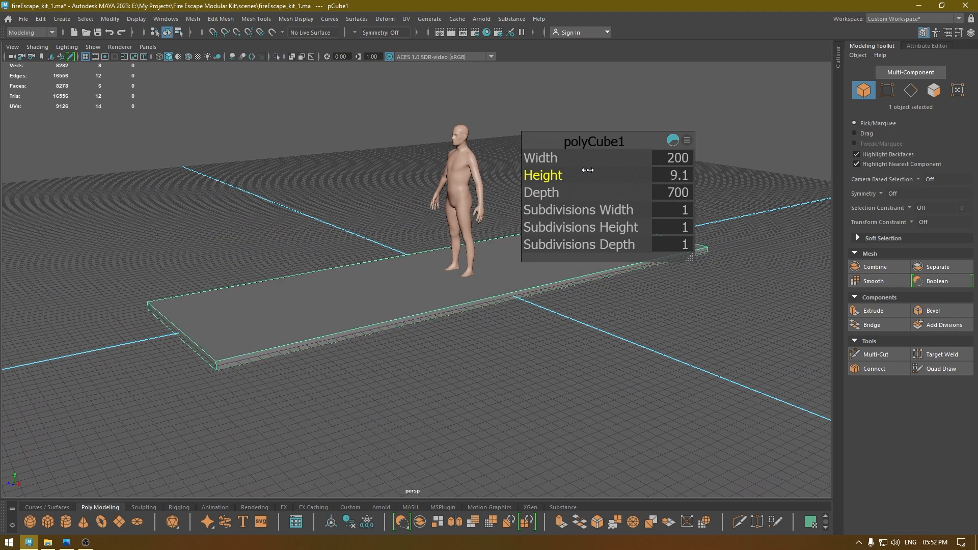
{"action": "left_click", "coordinate": [674, 176]}
{"action": "type", "text": "9"}
{"action": "left_click_drag", "start_coordinate": [220, 236], "coordinate": [251, 218], "text": "alt"}
{"action": "left_click", "coordinate": [660, 178]}
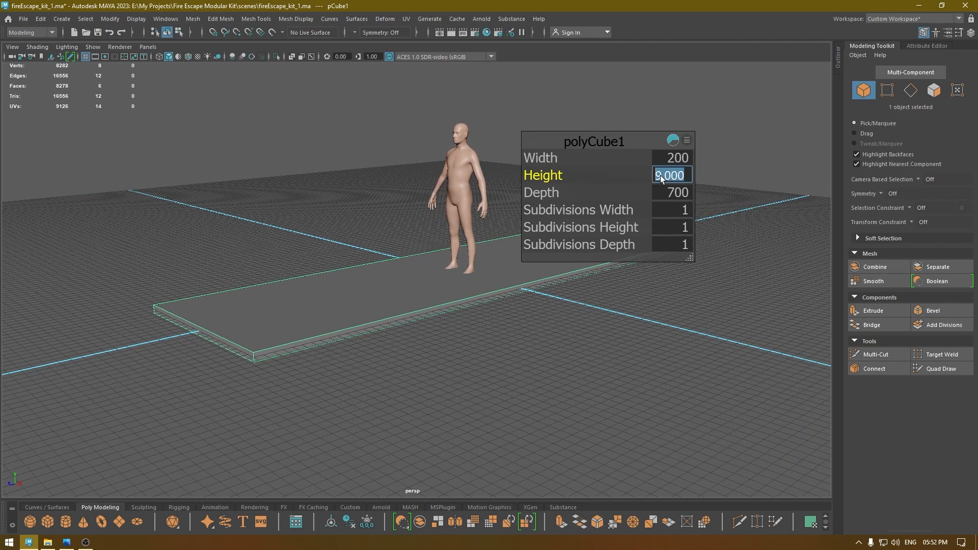
{"action": "type", "text": "10"}
{"action": "key", "text": "Return"}
{"action": "left_click_drag", "start_coordinate": [380, 178], "coordinate": [319, 262], "text": "alt"}
{"action": "key", "text": "w"}
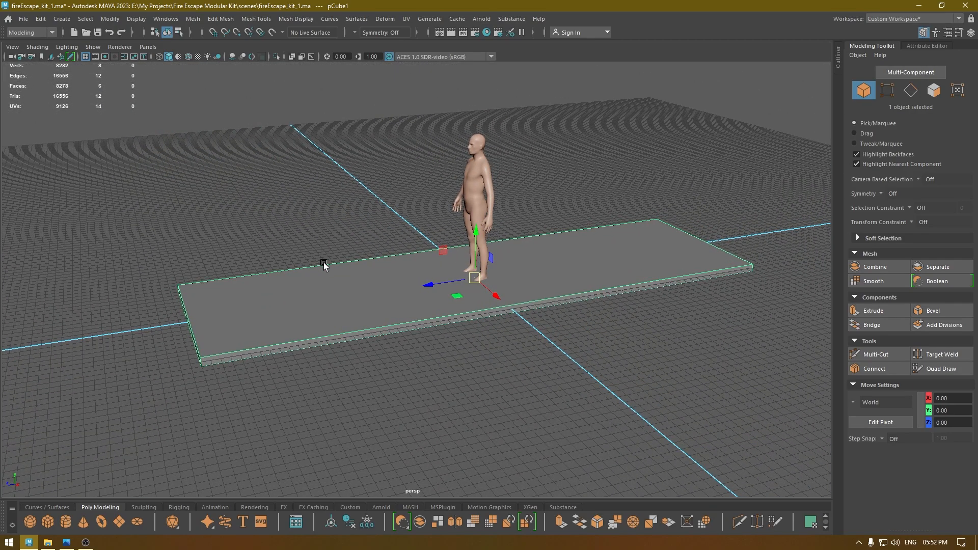
- Switch to the fire escape.jpg reference photo and examine the platform frames, slats and stairs up close
{"action": "left_click_drag", "start_coordinate": [434, 309], "coordinate": [139, 304], "text": "alt"}
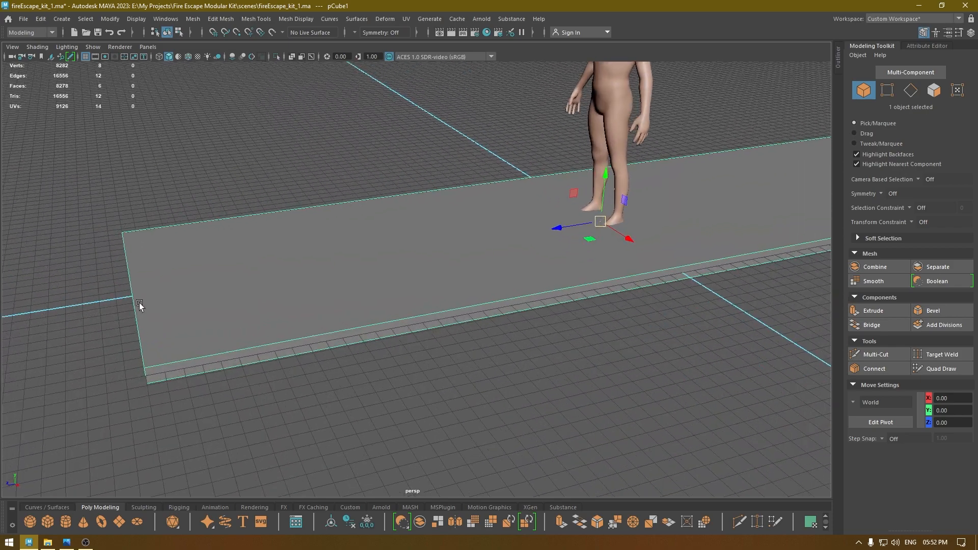
{"action": "left_click", "coordinate": [70, 545]}
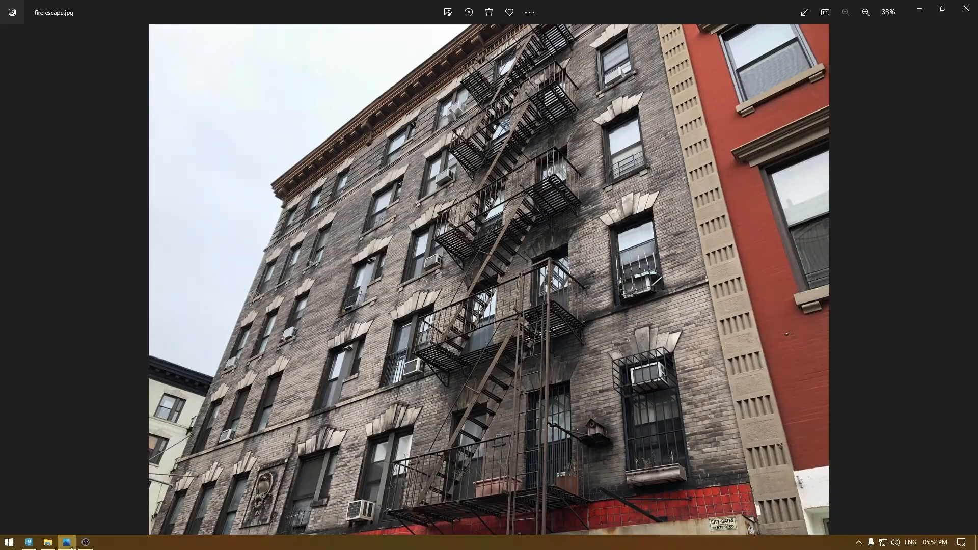
{"action": "scroll", "coordinate": [537, 188], "scroll_direction": "up", "scroll_amount": 3}
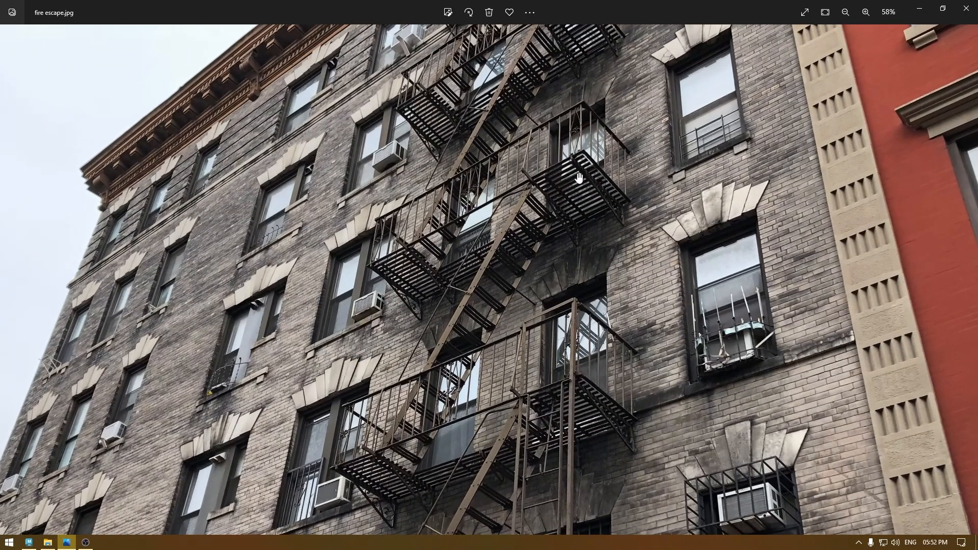
{"action": "scroll", "coordinate": [647, 226], "scroll_direction": "down", "scroll_amount": 3}
{"action": "scroll", "coordinate": [440, 251], "scroll_direction": "up", "scroll_amount": 3}
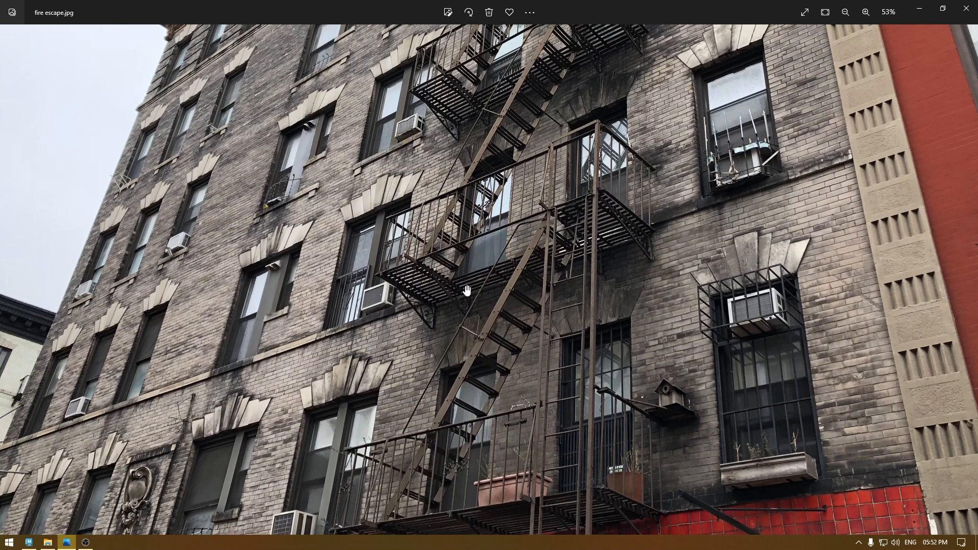
{"action": "left_click_drag", "start_coordinate": [468, 291], "coordinate": [471, 110]}
{"action": "scroll", "coordinate": [512, 418], "scroll_direction": "up", "scroll_amount": 3}
{"action": "left_click_drag", "start_coordinate": [512, 418], "coordinate": [530, 226]}
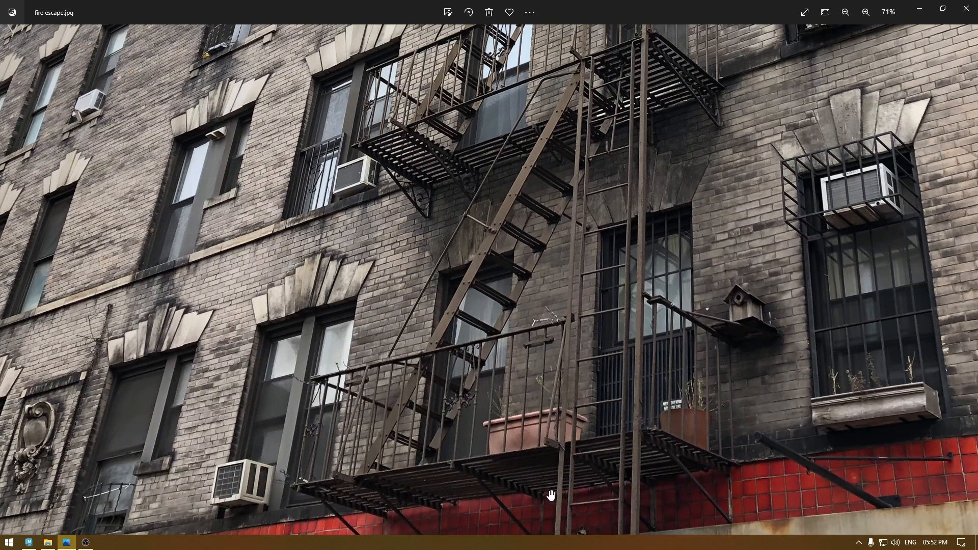
{"action": "scroll", "coordinate": [504, 476], "scroll_direction": "down", "scroll_amount": 8}
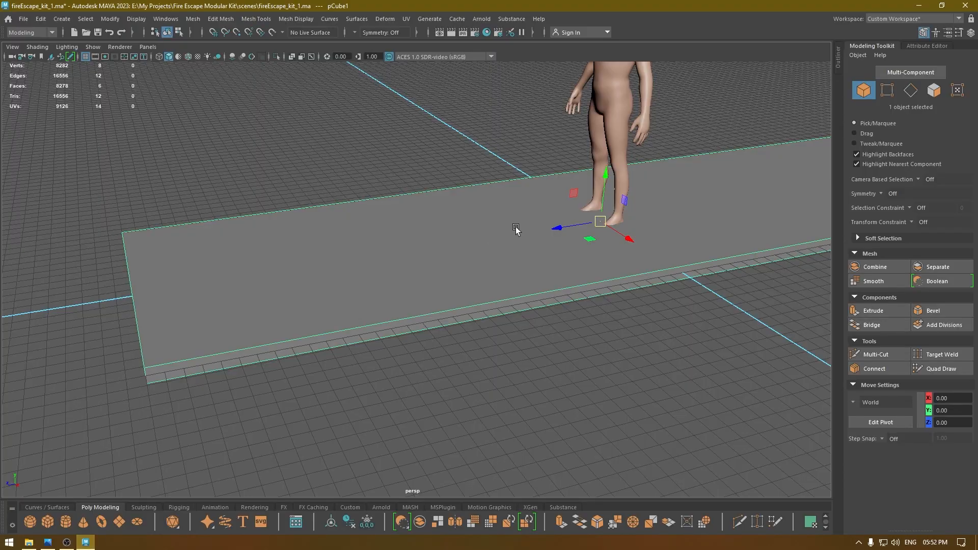
- Insert a crosswise edge loop at the middle of the slab by splitting the edge ring of its long sides
{"action": "left_click_drag", "start_coordinate": [515, 228], "coordinate": [388, 243], "text": "alt"}
{"action": "right_click_drag", "start_coordinate": [377, 240], "coordinate": [376, 212]}
{"action": "left_click", "coordinate": [698, 259]}
{"action": "middle_click_drag", "start_coordinate": [697, 260], "coordinate": [530, 273], "text": "alt"}
{"action": "right_click_drag", "start_coordinate": [462, 209], "coordinate": [448, 244], "text": "ctrl"}
{"action": "scroll", "coordinate": [498, 301], "scroll_direction": "down", "scroll_amount": 4}
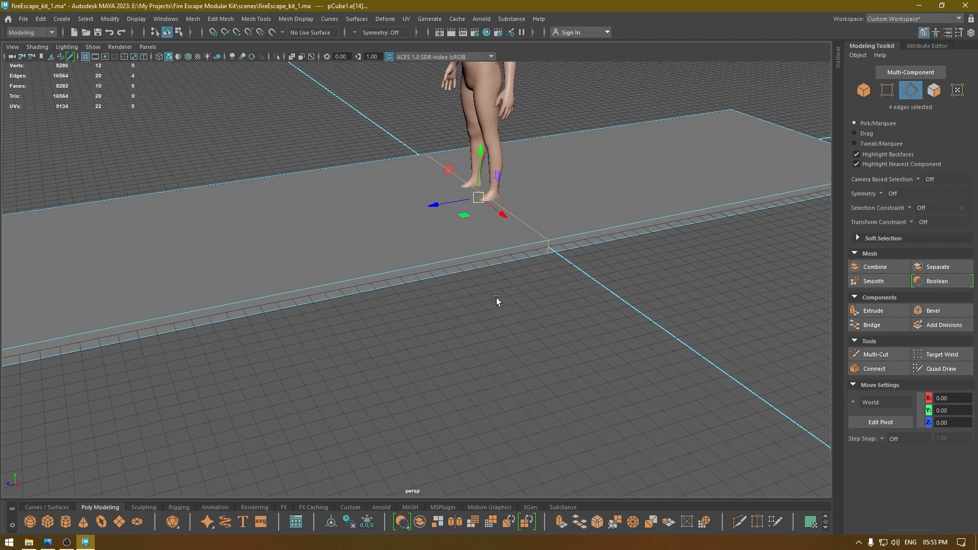
- Bevel the crosswise edge loop with a fraction of 0.97, leaving a narrow border at both short ends
{"action": "left_click_drag", "start_coordinate": [497, 301], "coordinate": [443, 321], "text": "alt"}
{"action": "right_click_drag", "start_coordinate": [362, 222], "coordinate": [400, 221], "text": "shift"}
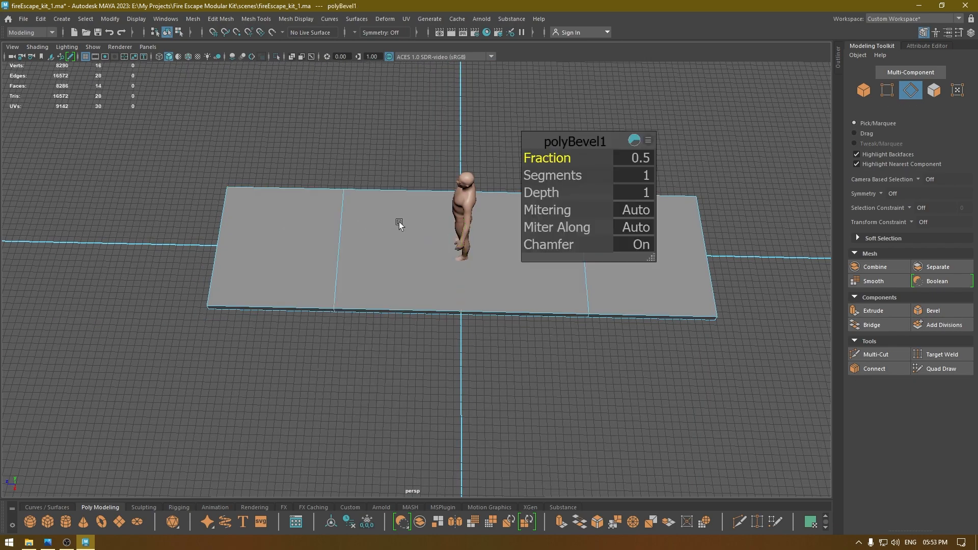
{"action": "left_click_drag", "start_coordinate": [399, 221], "coordinate": [453, 199], "text": "alt"}
{"action": "left_click_drag", "start_coordinate": [537, 160], "coordinate": [549, 158]}
{"action": "left_click_drag", "start_coordinate": [393, 243], "coordinate": [591, 203], "text": "alt"}
{"action": "left_click", "coordinate": [630, 160]}
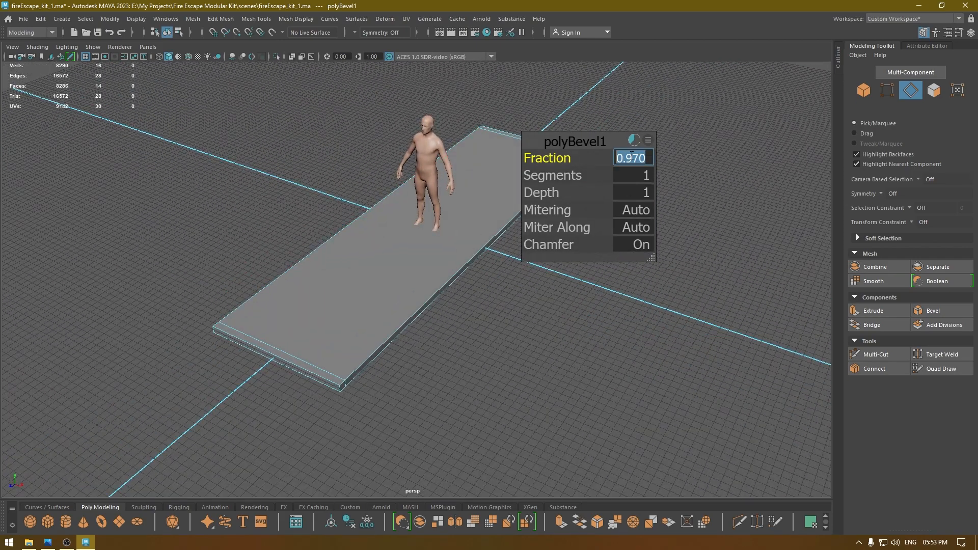
{"action": "type", "text": "0.95"}
{"action": "key", "text": "Return"}
{"action": "type", "text": "0.97"}
{"action": "key", "text": "Return"}
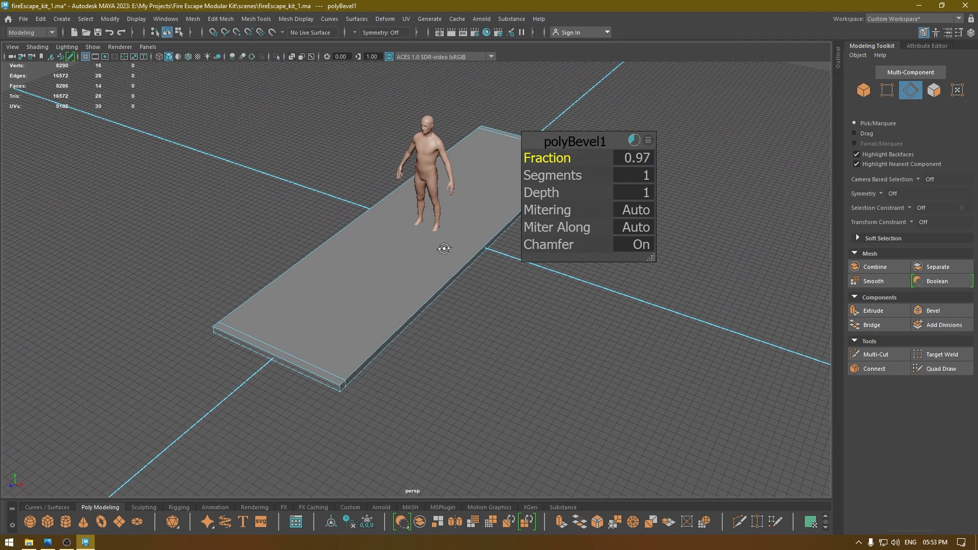
{"action": "left_click_drag", "start_coordinate": [443, 247], "coordinate": [461, 270], "text": "alt"}
{"action": "key", "text": "w"}
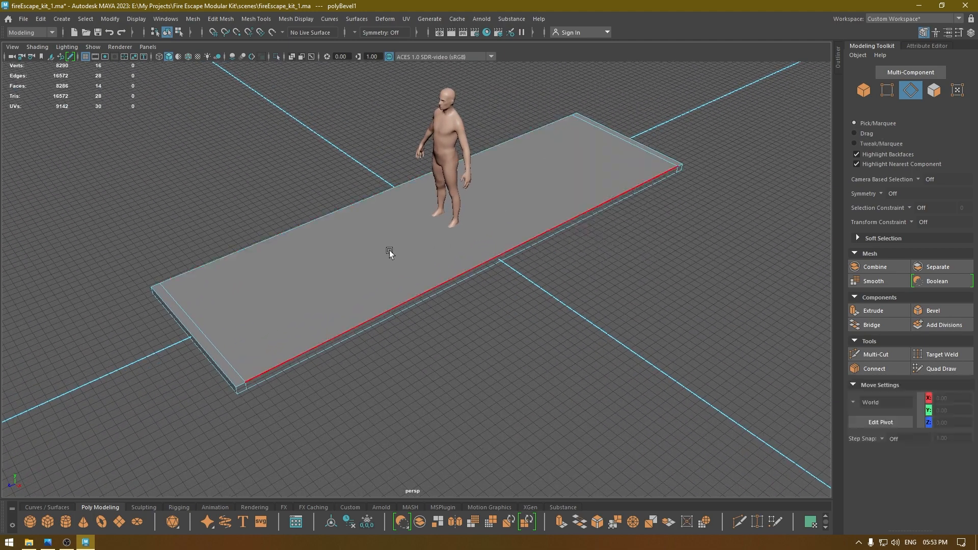
- Insert a lengthwise edge loop along the middle of the slab by splitting the edge ring across its width
{"action": "left_click_drag", "start_coordinate": [389, 251], "coordinate": [543, 230], "text": "alt"}
{"action": "scroll", "coordinate": [543, 230], "scroll_direction": "up", "scroll_amount": 4}
{"action": "middle_click_drag", "start_coordinate": [552, 402], "coordinate": [556, 319], "text": "alt"}
{"action": "left_click_drag", "start_coordinate": [557, 319], "coordinate": [461, 336], "text": "alt"}
{"action": "left_click_drag", "start_coordinate": [414, 435], "coordinate": [431, 305], "text": "alt"}
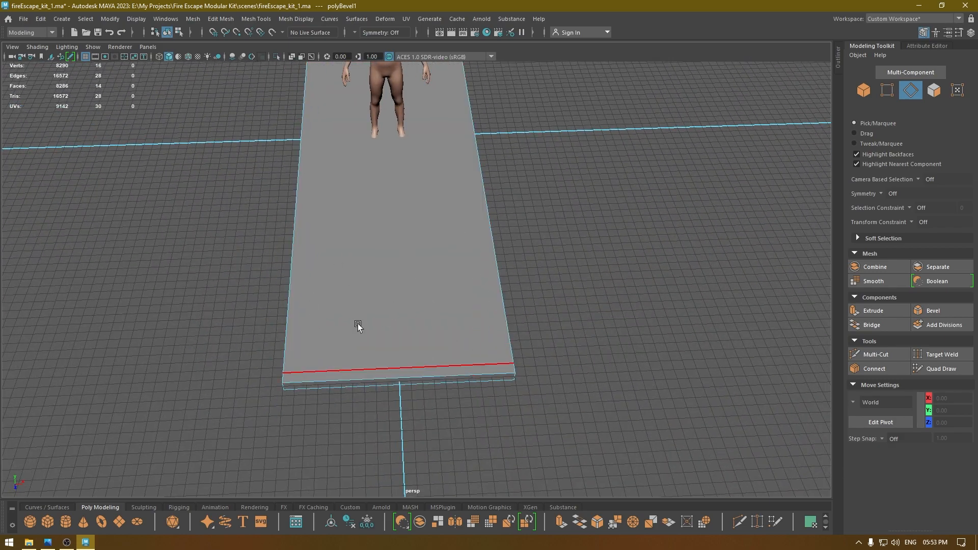
{"action": "left_click", "coordinate": [387, 351]}
{"action": "right_click", "coordinate": [421, 236], "text": "shift"}
{"action": "mouse_move", "coordinate": [357, 251]}
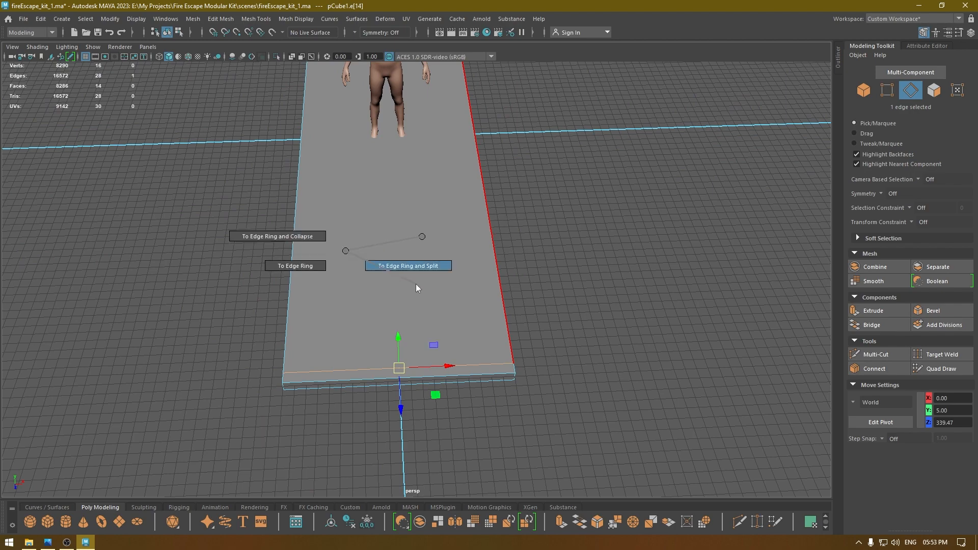
{"action": "left_click", "coordinate": [416, 283]}
{"action": "left_click_drag", "start_coordinate": [415, 284], "coordinate": [424, 317], "text": "alt"}
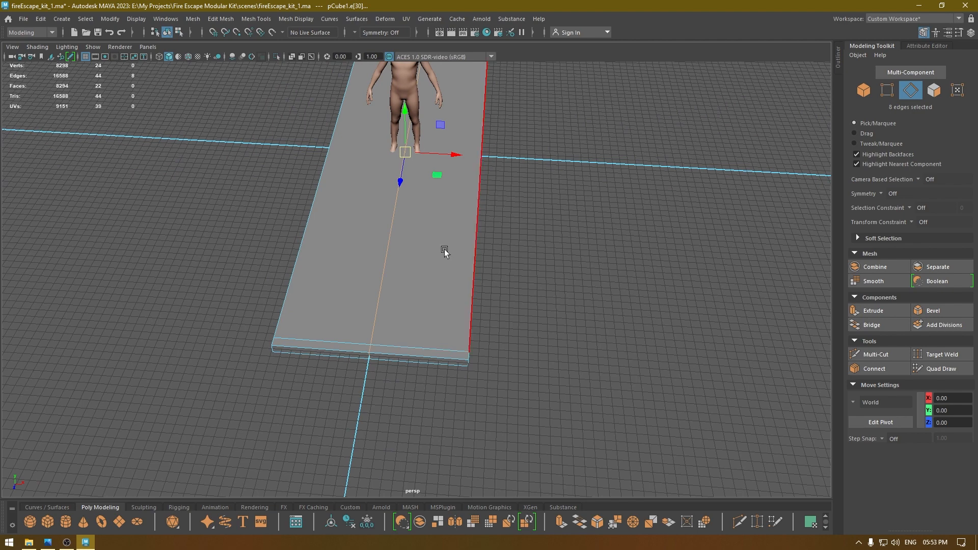
- Bevel the lengthwise edge loop outward until only narrow borders remain along both long sides
{"action": "right_click_drag", "start_coordinate": [400, 218], "coordinate": [441, 215], "text": "shift"}
{"action": "left_click_drag", "start_coordinate": [441, 215], "coordinate": [462, 214], "text": "alt"}
{"action": "left_click_drag", "start_coordinate": [542, 155], "coordinate": [563, 158]}
{"action": "left_click_drag", "start_coordinate": [489, 250], "coordinate": [364, 301], "text": "alt"}
{"action": "key", "text": "w"}
- Extrude the slab's inner top face and lower it to about Y 3.9, leaving a raised rim around it
{"action": "left_click_drag", "start_coordinate": [175, 126], "coordinate": [222, 130], "text": "alt"}
{"action": "right_click_drag", "start_coordinate": [221, 130], "coordinate": [219, 155]}
{"action": "left_click", "coordinate": [328, 251]}
{"action": "right_click_drag", "start_coordinate": [328, 252], "coordinate": [531, 251], "text": "alt"}
{"action": "mouse_move", "coordinate": [530, 252]}
{"action": "left_mouse_down", "text": "alt"}
{"action": "mouse_move", "coordinate": [525, 225]}
{"action": "mouse_move", "coordinate": [546, 217]}
{"action": "mouse_move", "coordinate": [525, 250]}
{"action": "left_mouse_up", "text": "alt"}
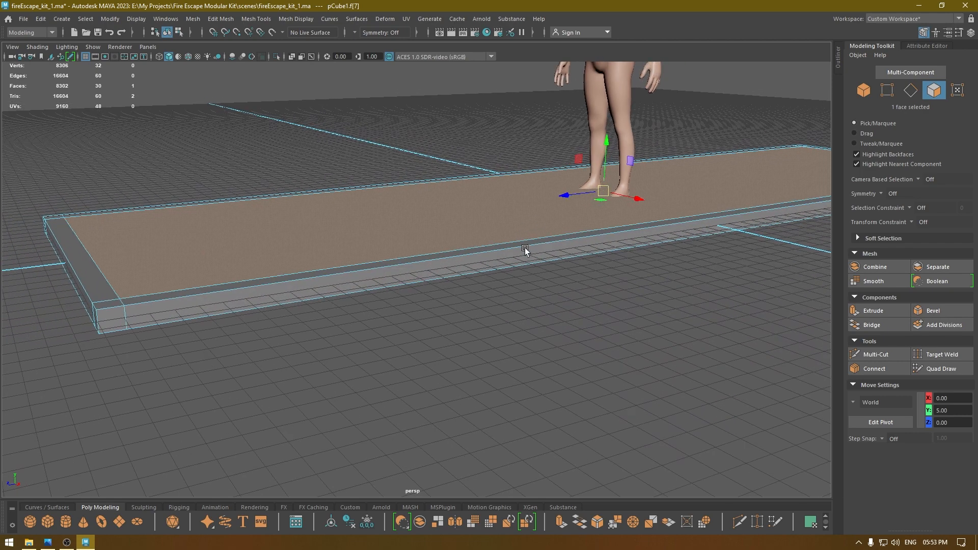
{"action": "key", "text": "alt"}
{"action": "key", "text": "ctrl+e"}
{"action": "left_click_drag", "start_coordinate": [603, 139], "coordinate": [604, 139], "text": "shift"}
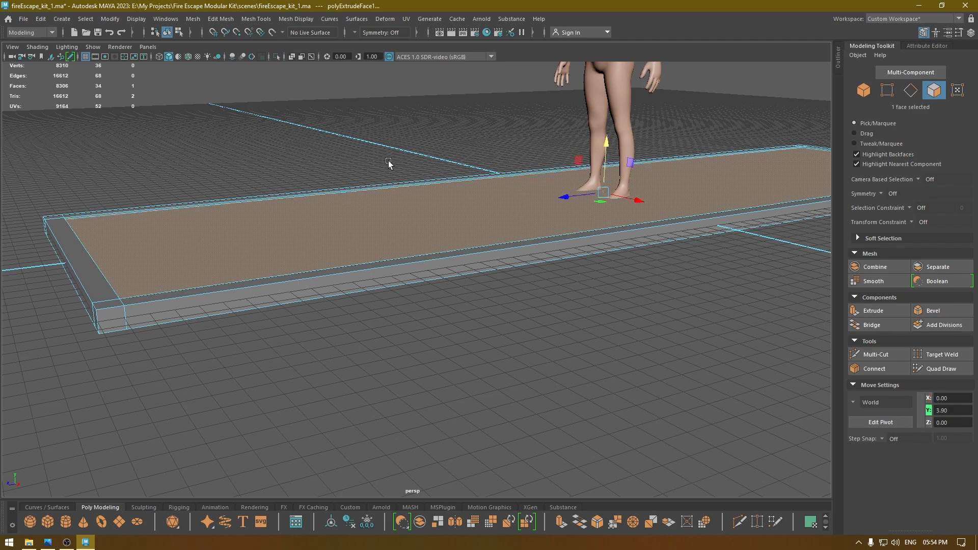
- Return the slab to object selection and turn on wireframe display over the shaded models
{"action": "left_click_drag", "start_coordinate": [387, 159], "coordinate": [382, 168], "text": "alt"}
{"action": "right_click_drag", "start_coordinate": [176, 159], "coordinate": [235, 132]}
{"action": "left_click", "coordinate": [235, 135]}
{"action": "left_click_drag", "start_coordinate": [290, 230], "coordinate": [253, 230], "text": "alt"}
{"action": "left_click", "coordinate": [188, 56]}
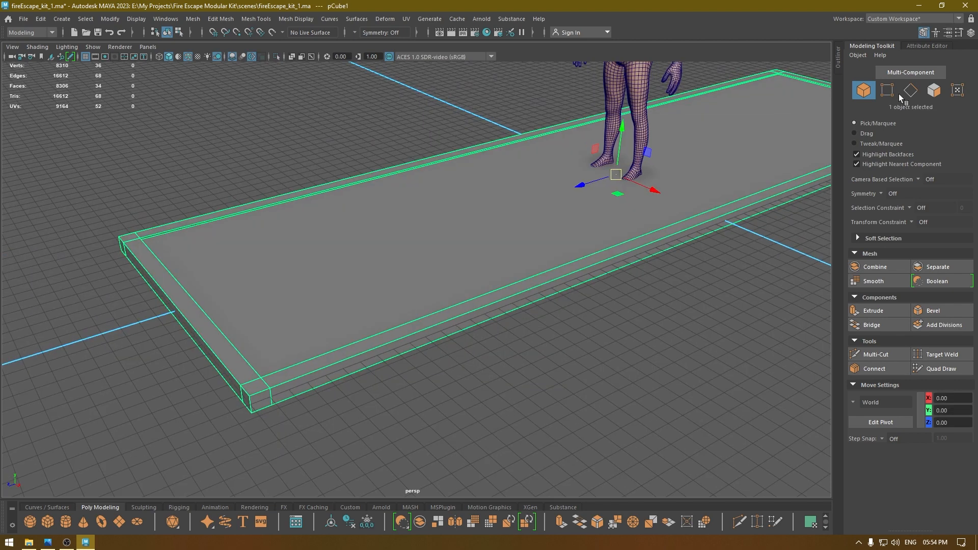
- Open the Outliner and rename the slab to base_geo
{"action": "left_click", "coordinate": [839, 57]}
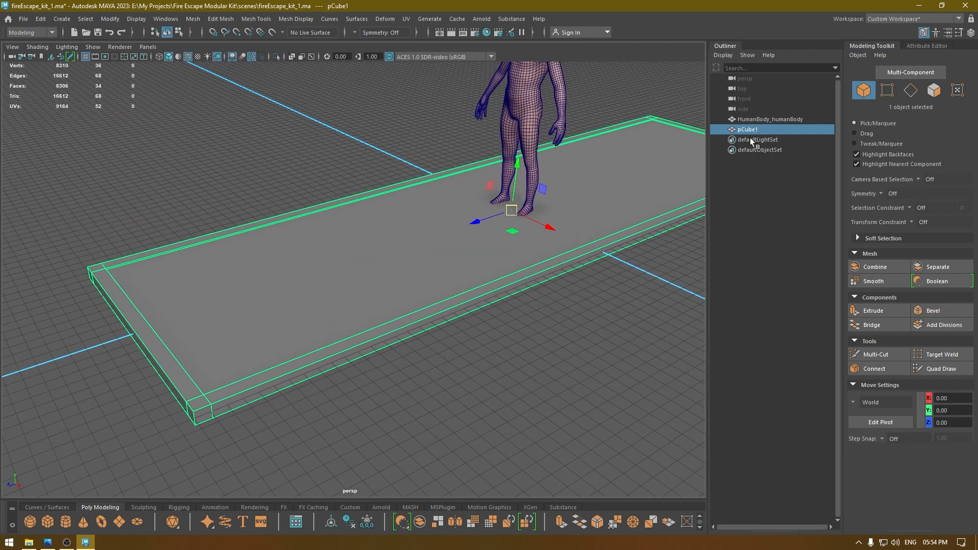
{"action": "double_click", "coordinate": [749, 129]}
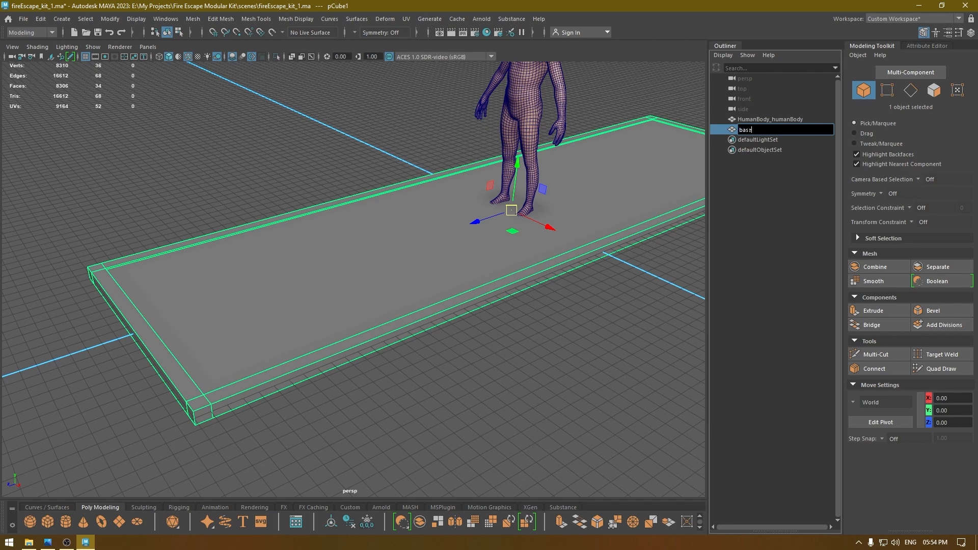
{"action": "type", "text": "base_geo"}
{"action": "key", "text": "Return"}
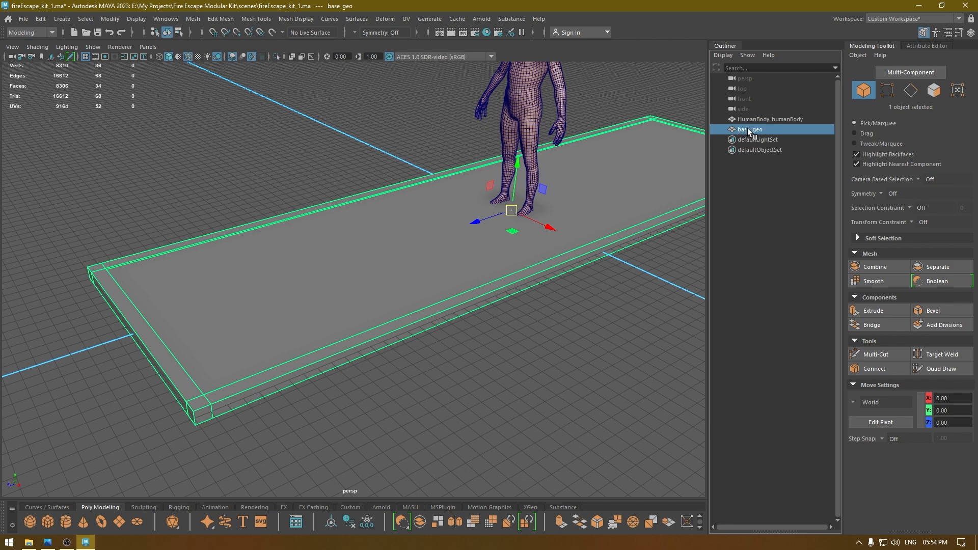
{"action": "right_click_drag", "start_coordinate": [511, 220], "coordinate": [468, 173], "text": "alt"}
{"action": "middle_click_drag", "start_coordinate": [467, 173], "coordinate": [422, 184], "text": "alt"}
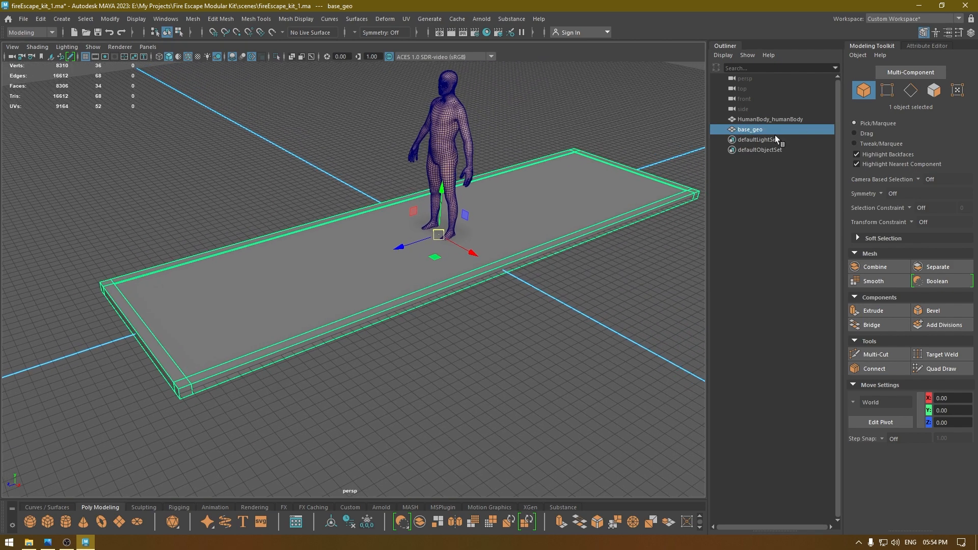
- Duplicate base_geo and rename the copy to base_var_geo
{"action": "key", "text": "ctrl+d"}
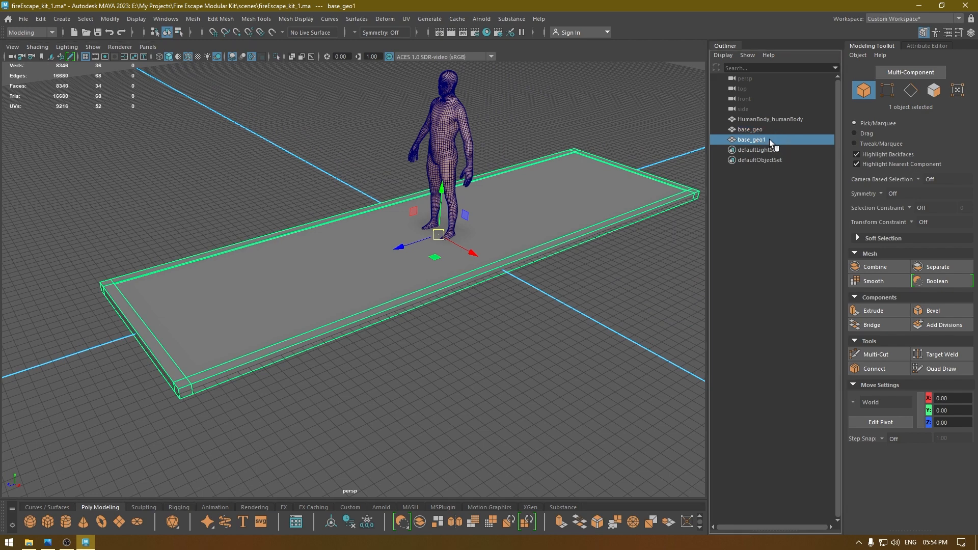
{"action": "double_click", "coordinate": [755, 141]}
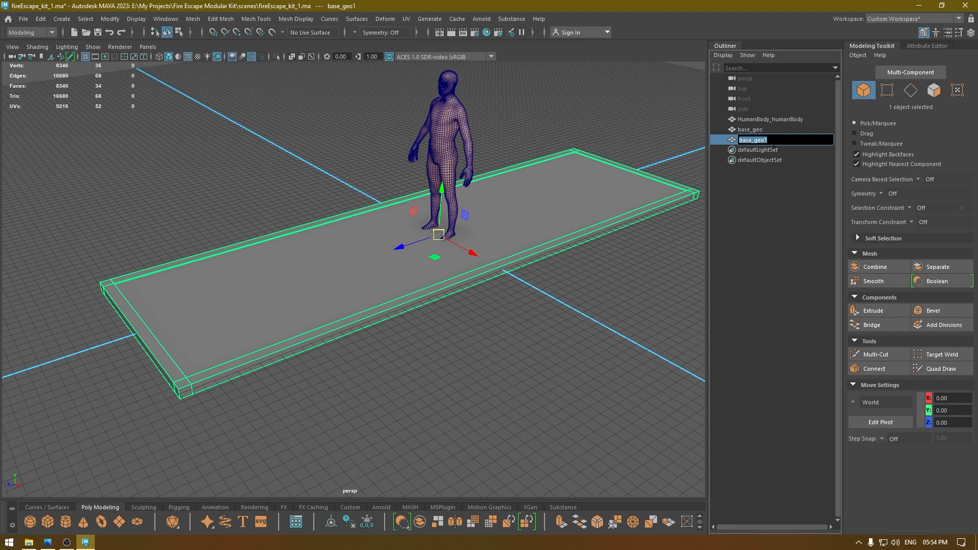
{"action": "left_click", "coordinate": [774, 142]}
{"action": "key", "text": "Return"}
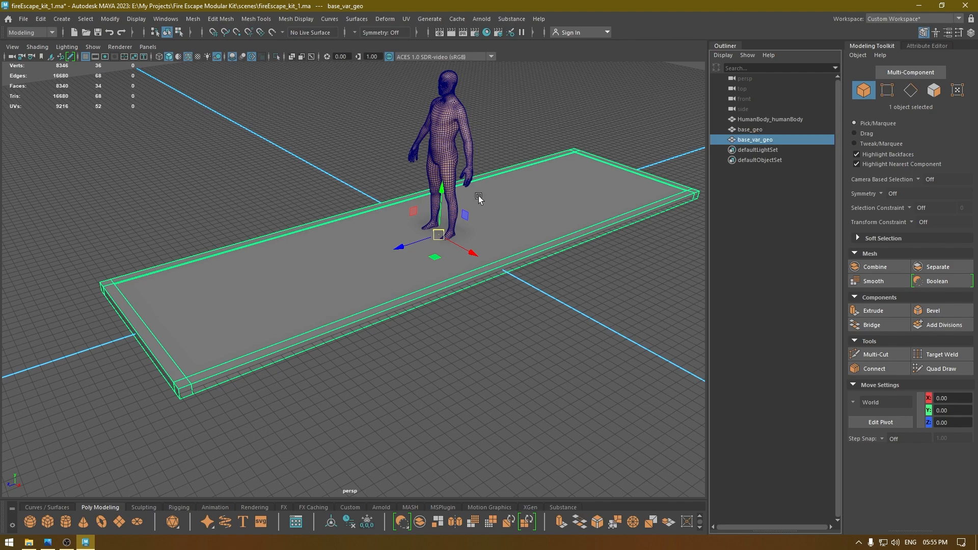
- Hide the original base_geo and select base_var_geo
{"action": "left_click_drag", "start_coordinate": [459, 193], "coordinate": [462, 223], "text": "alt"}
{"action": "left_click", "coordinate": [768, 132]}
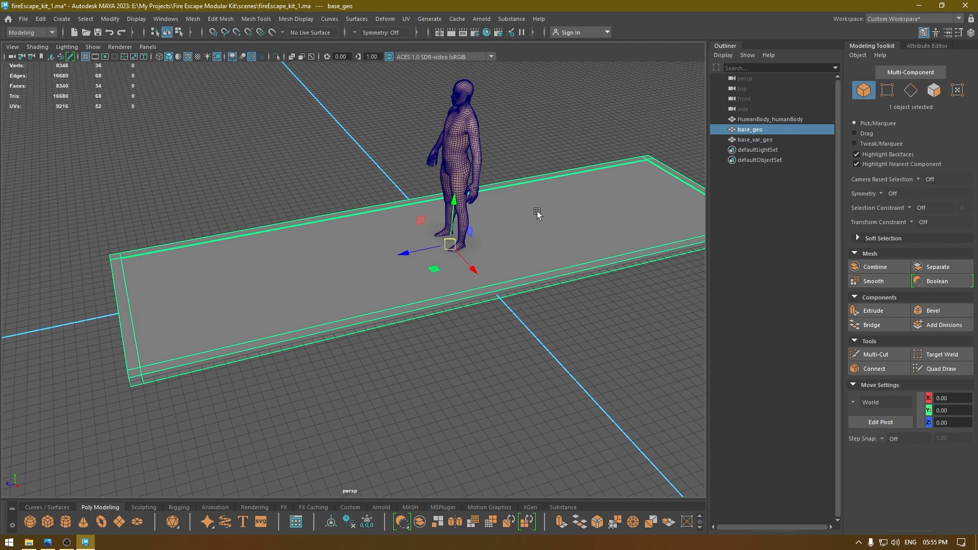
{"action": "key", "text": "ctrl+h"}
{"action": "left_click", "coordinate": [757, 139]}
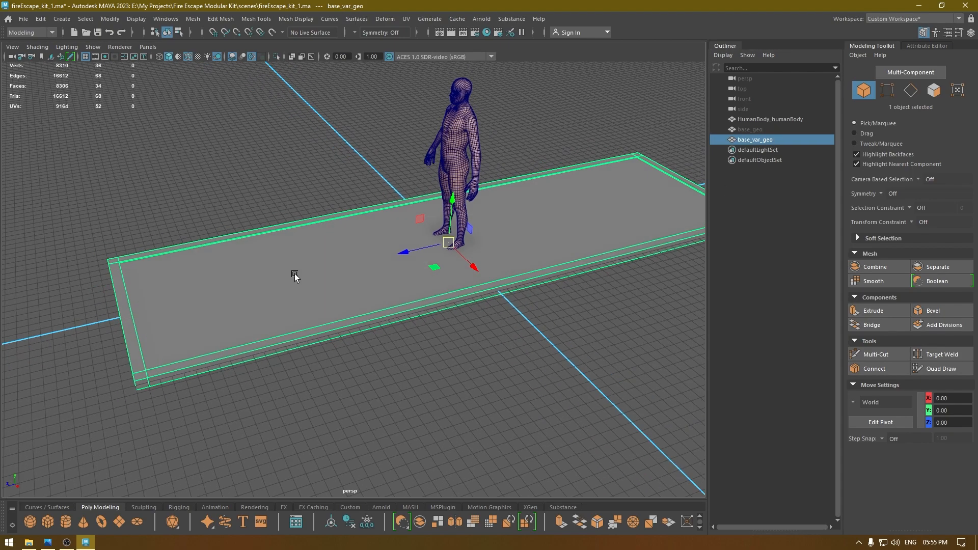
- Insert a crosswise edge loop at the middle of base_var_geo by splitting its long edge ring
{"action": "left_click_drag", "start_coordinate": [307, 286], "coordinate": [366, 240], "text": "alt"}
{"action": "right_click_drag", "start_coordinate": [367, 237], "coordinate": [316, 294]}
{"action": "left_click", "coordinate": [382, 230]}
{"action": "left_click_drag", "start_coordinate": [353, 323], "coordinate": [374, 326], "text": "alt"}
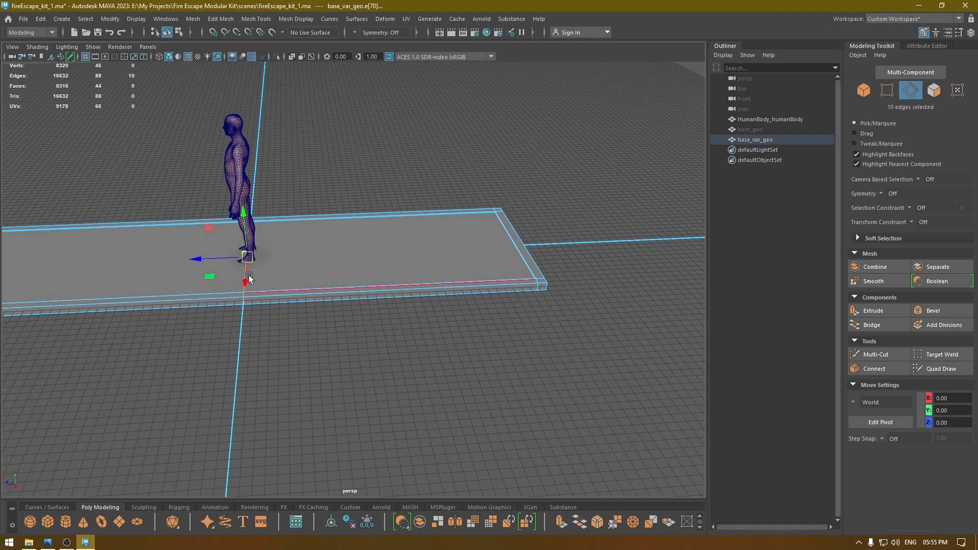
- Move the crosswise edge loop toward one end of base_var_geo and bevel it into two separated loops
{"action": "left_click_drag", "start_coordinate": [200, 258], "coordinate": [313, 258]}
{"action": "right_click_drag", "start_coordinate": [322, 250], "coordinate": [377, 249], "text": "shift"}
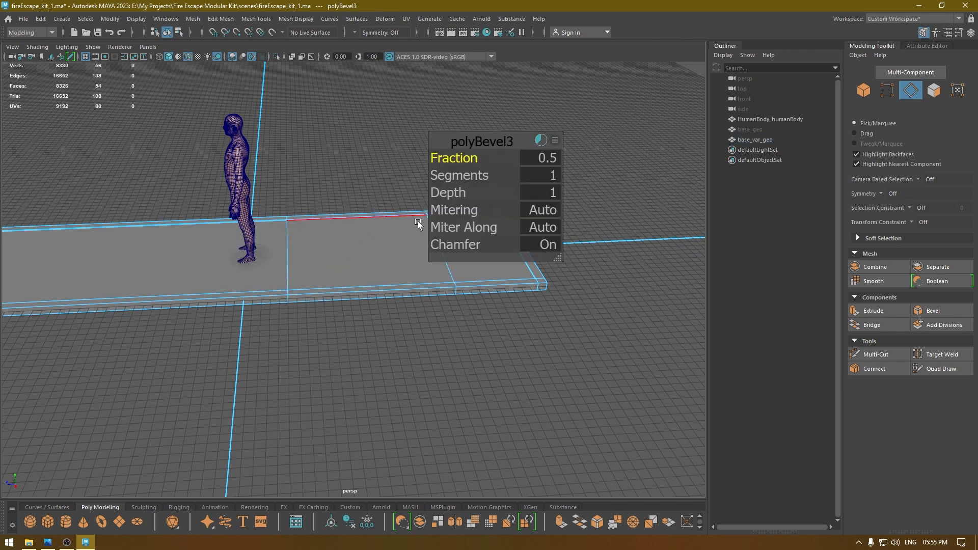
{"action": "left_click_drag", "start_coordinate": [450, 157], "coordinate": [458, 158]}
- Insert a lengthwise edge loop along the middle of base_var_geo by splitting the edge ring across its width
{"action": "left_click_drag", "start_coordinate": [219, 306], "coordinate": [382, 331], "text": "alt"}
{"action": "key", "text": "w"}
{"action": "left_click", "coordinate": [382, 330]}
{"action": "right_click_drag", "start_coordinate": [381, 334], "coordinate": [363, 380], "text": "ctrl"}
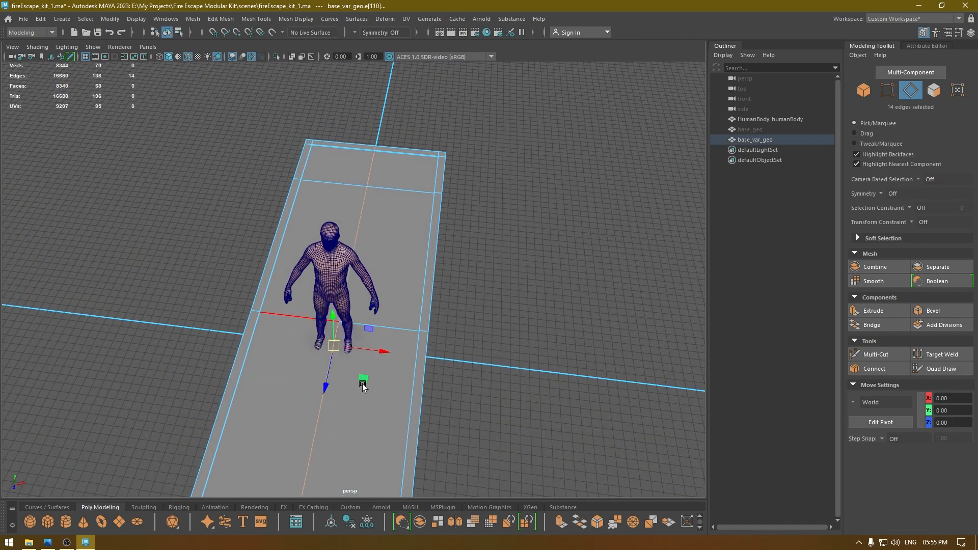
- Bevel the lengthwise middle edge loop of base_var_geo and raise the fraction until the two loops lie close to the long rims
{"action": "right_click_drag", "start_coordinate": [372, 287], "coordinate": [415, 287], "text": "shift"}
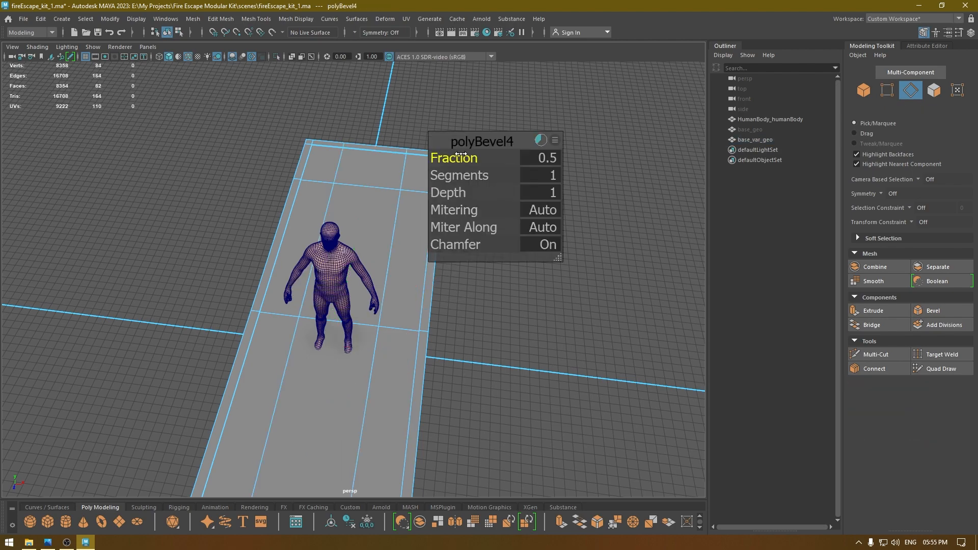
{"action": "left_click_drag", "start_coordinate": [461, 153], "coordinate": [479, 154]}
{"action": "left_click_drag", "start_coordinate": [367, 260], "coordinate": [331, 285], "text": "alt"}
{"action": "key", "text": "w"}
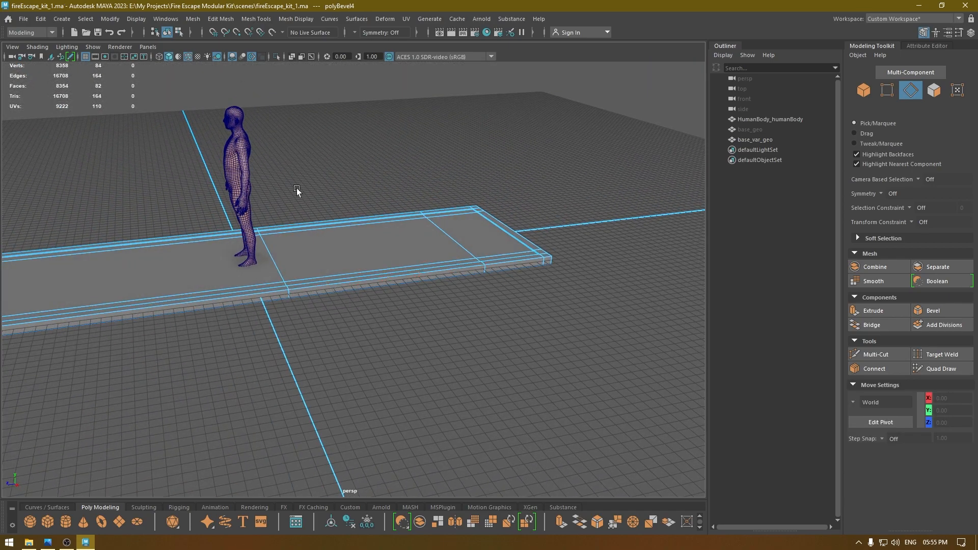
- Cut an opening in base_var_geo by deleting the large top face between the inserted loops and the matching face beneath it
{"action": "right_click_drag", "start_coordinate": [297, 189], "coordinate": [365, 305], "text": "alt"}
{"action": "left_click_drag", "start_coordinate": [364, 306], "coordinate": [350, 305], "text": "alt"}
{"action": "left_click_drag", "start_coordinate": [306, 205], "coordinate": [321, 226], "text": "alt"}
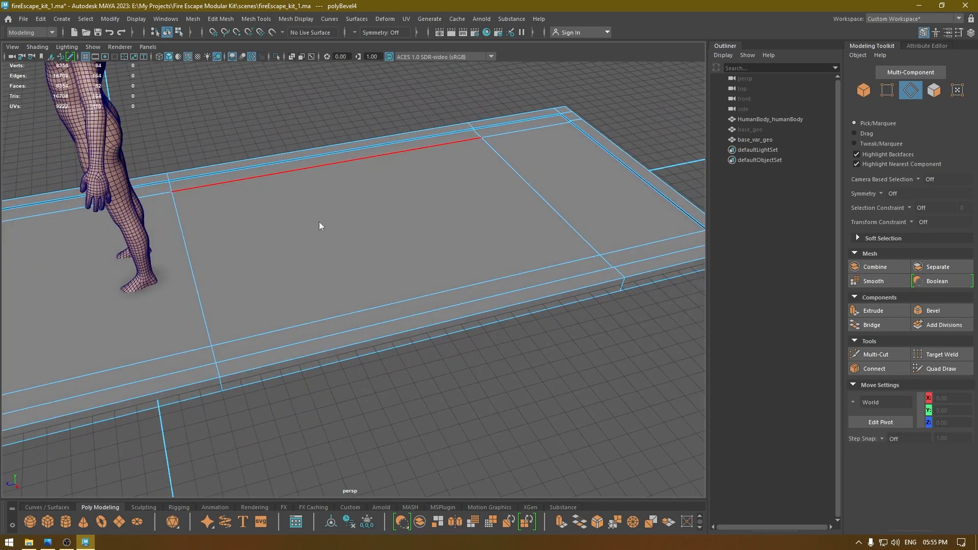
{"action": "right_click_drag", "start_coordinate": [320, 225], "coordinate": [323, 256]}
{"action": "left_click", "coordinate": [349, 255]}
{"action": "left_click_drag", "start_coordinate": [341, 323], "coordinate": [324, 326], "text": "alt"}
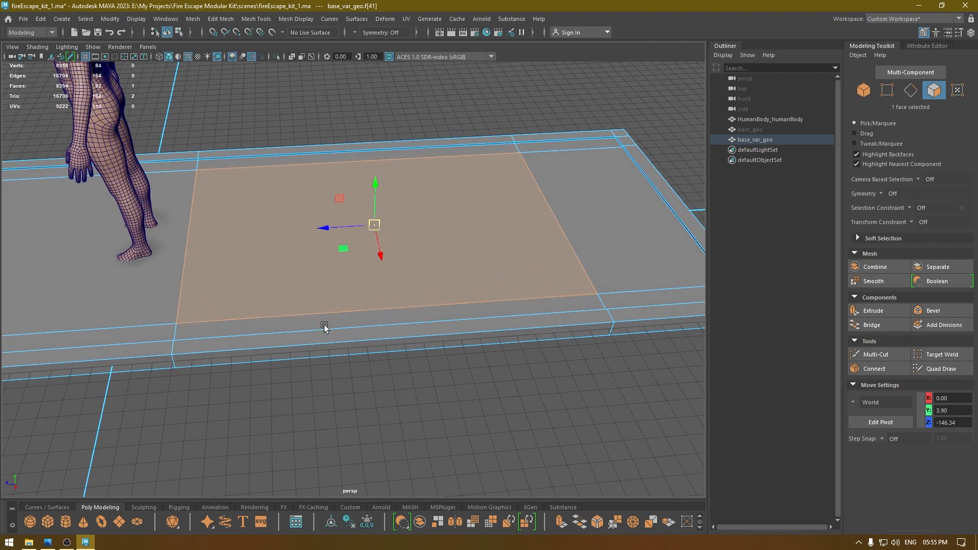
{"action": "key", "text": "Delete"}
{"action": "left_click", "coordinate": [273, 271]}
{"action": "key", "text": "Delete"}
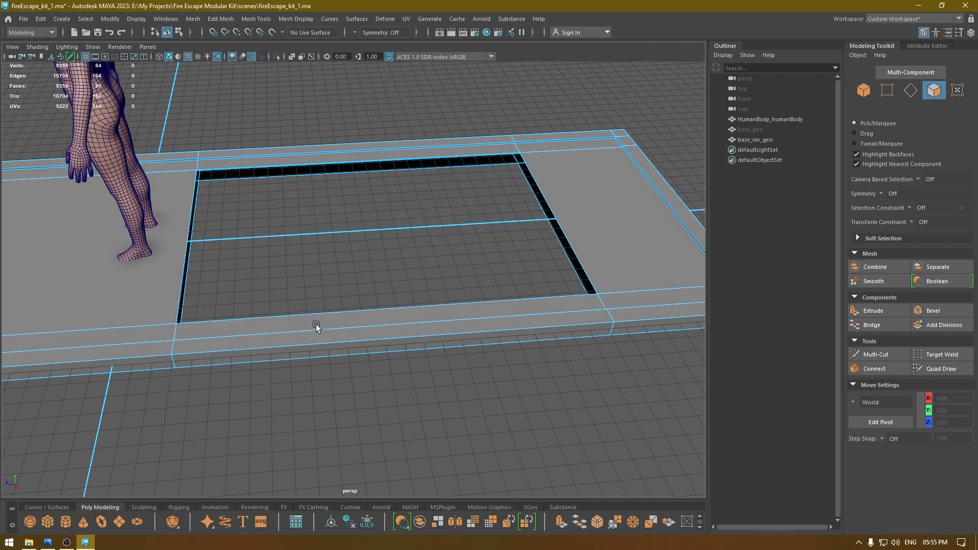
- Bridge the upper and lower border edges on two adjoining sides of the opening, starting with the crosswise side near the figure's feet
{"action": "left_click_drag", "start_coordinate": [354, 292], "coordinate": [318, 238], "text": "alt"}
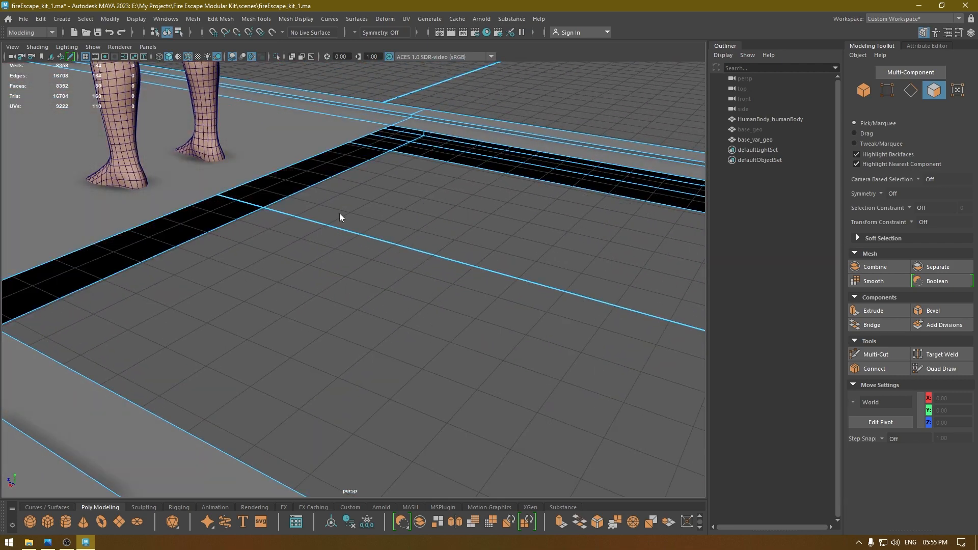
{"action": "right_click_drag", "start_coordinate": [340, 218], "coordinate": [326, 163]}
{"action": "left_click", "coordinate": [320, 145]}
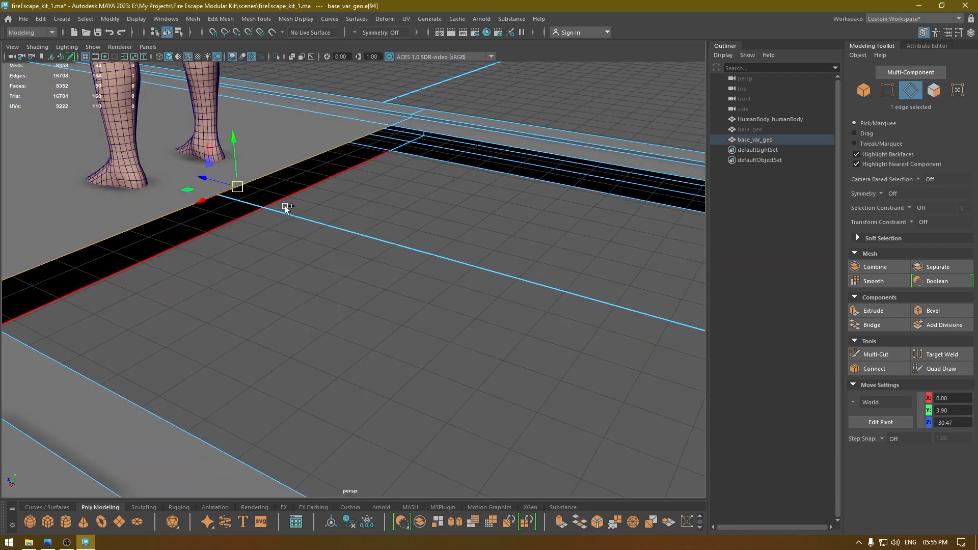
{"action": "right_click_drag", "start_coordinate": [282, 206], "coordinate": [270, 330], "text": "shift"}
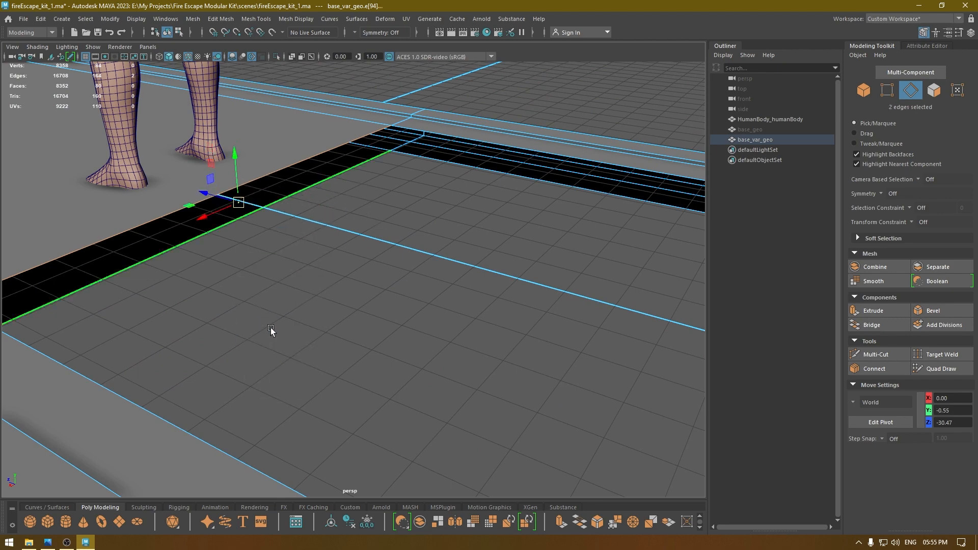
{"action": "left_click_drag", "start_coordinate": [433, 230], "coordinate": [504, 189], "text": "alt"}
{"action": "key", "text": "w"}
{"action": "left_click", "coordinate": [327, 198]}
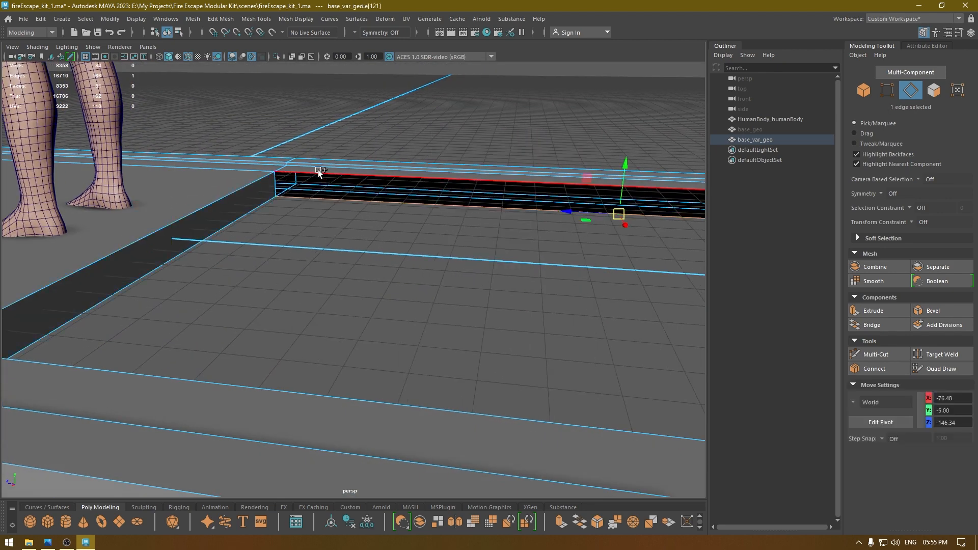
{"action": "left_click", "coordinate": [318, 172], "text": "shift"}
{"action": "key", "text": "g"}
- Bridge the upper and lower border edges on the opening's crosswise side nearest the platform's end
{"action": "left_click_drag", "start_coordinate": [330, 181], "coordinate": [417, 246], "text": "alt"}
{"action": "middle_click_drag", "start_coordinate": [249, 281], "coordinate": [77, 314], "text": "alt"}
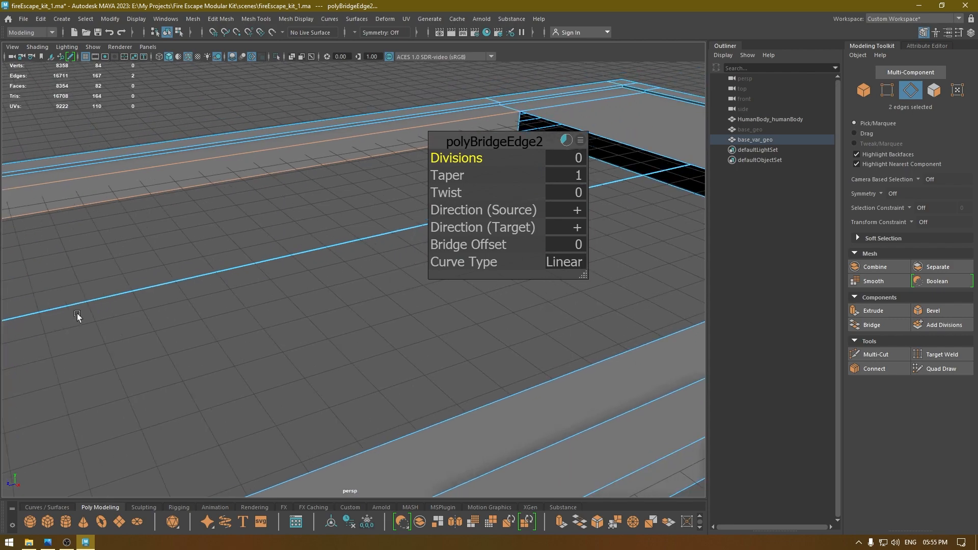
{"action": "left_click_drag", "start_coordinate": [78, 314], "coordinate": [275, 277], "text": "alt"}
{"action": "middle_click_drag", "start_coordinate": [256, 232], "coordinate": [269, 373], "text": "alt"}
{"action": "left_click_drag", "start_coordinate": [269, 374], "coordinate": [293, 360], "text": "alt"}
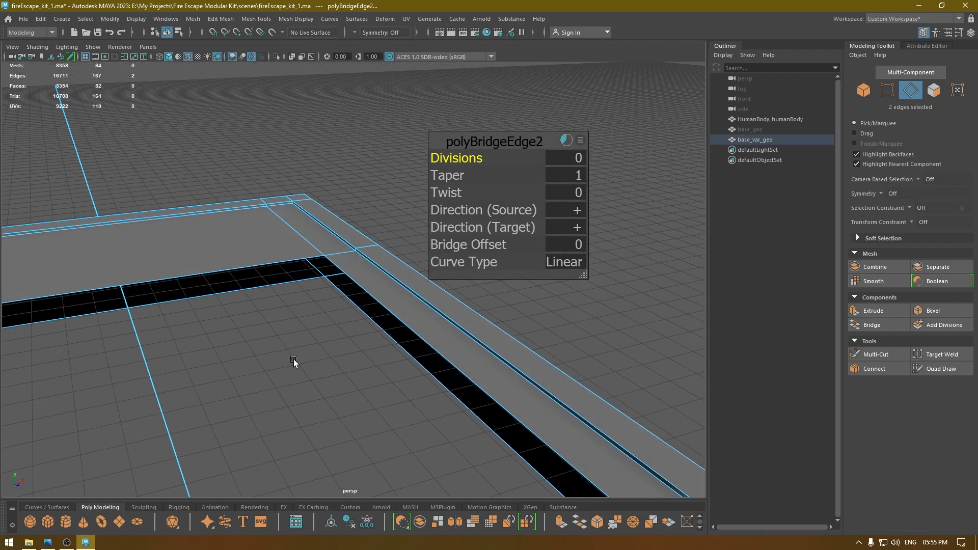
{"action": "left_click", "coordinate": [219, 273]}
{"action": "left_click", "coordinate": [225, 289], "text": "shift"}
{"action": "key", "text": "g"}
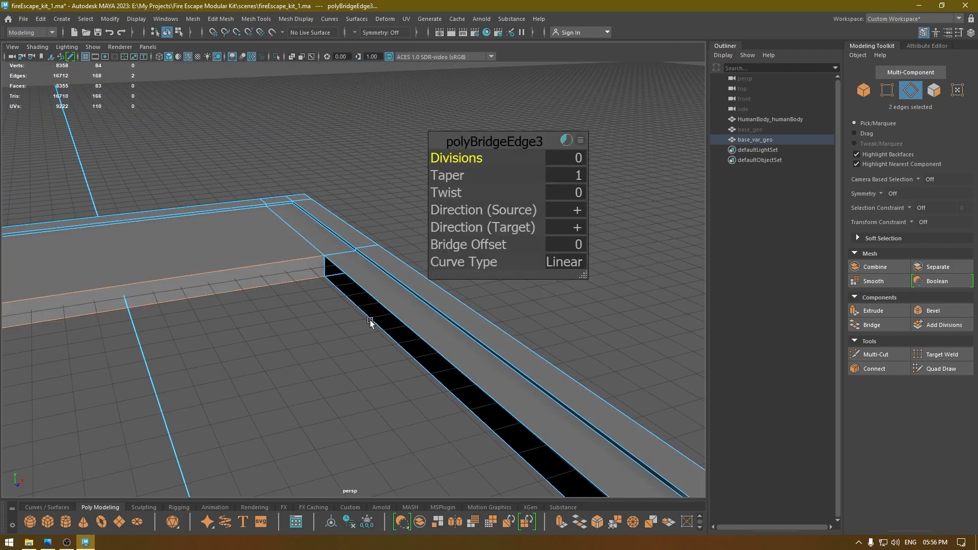
- Close the last open side of the opening by bridging its upper and lower edges, and return to object mode
{"action": "left_click", "coordinate": [370, 322]}
{"action": "left_click", "coordinate": [384, 307], "text": "shift"}
{"action": "key", "text": "g"}
{"action": "key", "text": "w"}
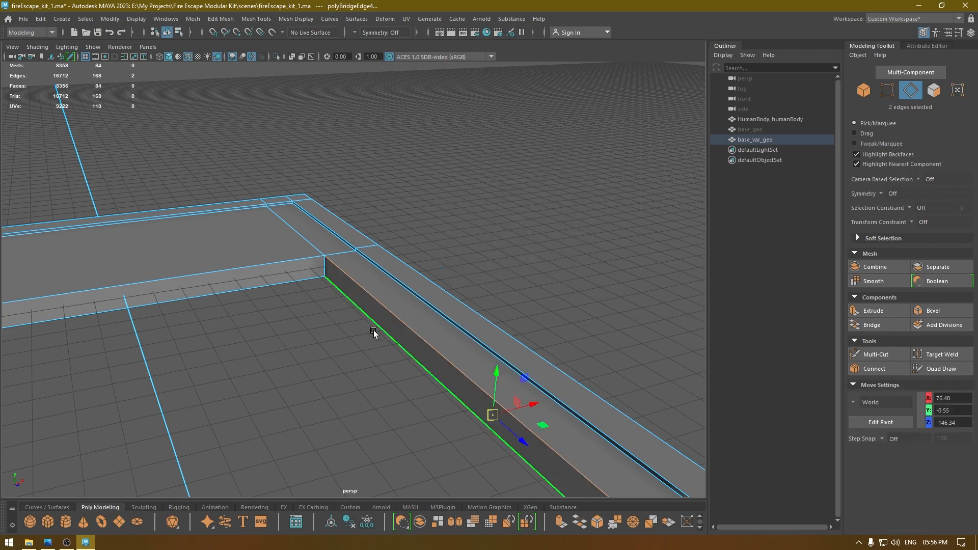
{"action": "right_click_drag", "start_coordinate": [374, 333], "coordinate": [257, 288], "text": "alt"}
{"action": "left_click_drag", "start_coordinate": [258, 289], "coordinate": [221, 314], "text": "alt"}
{"action": "left_click_drag", "start_coordinate": [315, 267], "coordinate": [304, 235], "text": "alt"}
{"action": "right_click_drag", "start_coordinate": [304, 234], "coordinate": [375, 185]}
{"action": "left_click_drag", "start_coordinate": [376, 184], "coordinate": [379, 323], "text": "alt"}
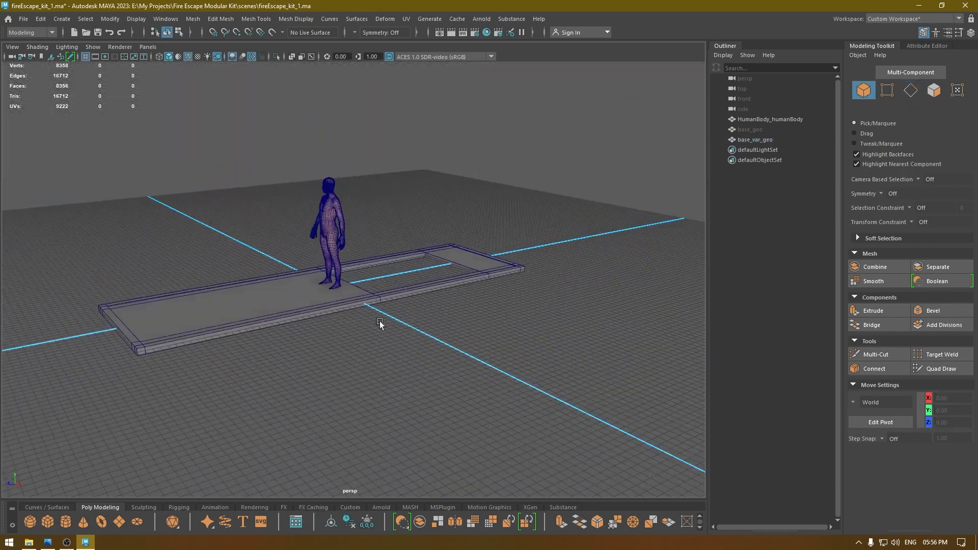
- Switch to the fire escape.jpg reference photo, examine the platforms, stairs and railings, and return to Maya
{"action": "left_click", "coordinate": [47, 542]}
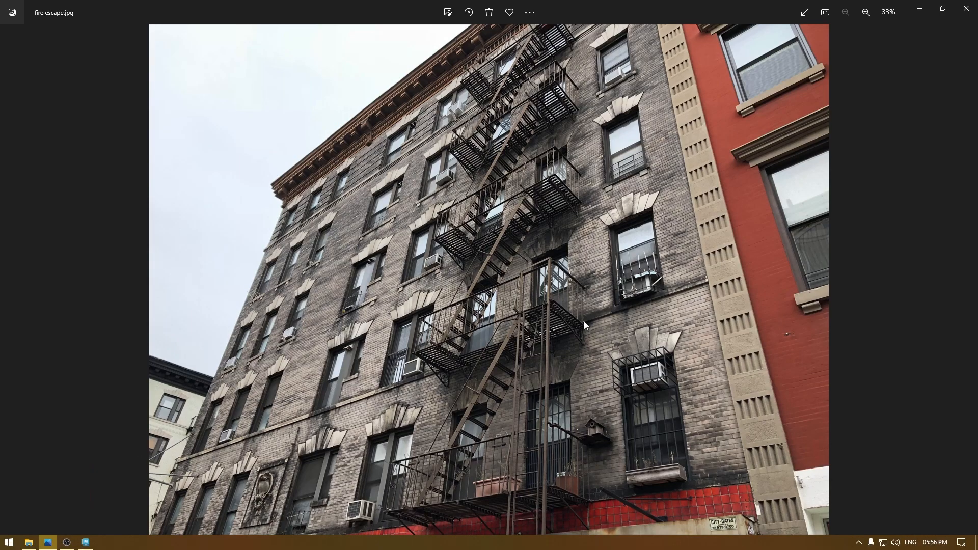
{"action": "scroll", "coordinate": [525, 229], "scroll_direction": "up", "scroll_amount": 1}
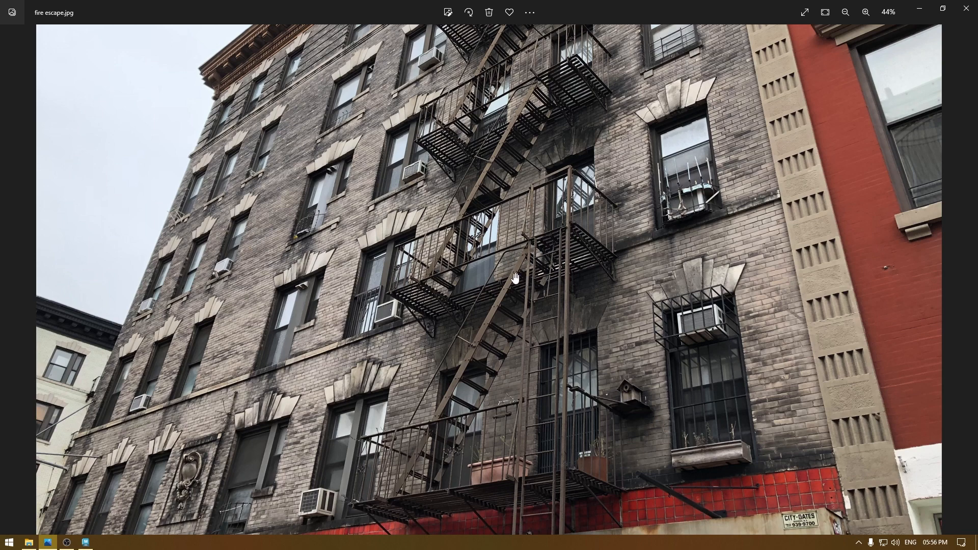
{"action": "scroll", "coordinate": [544, 157], "scroll_direction": "down", "scroll_amount": 3}
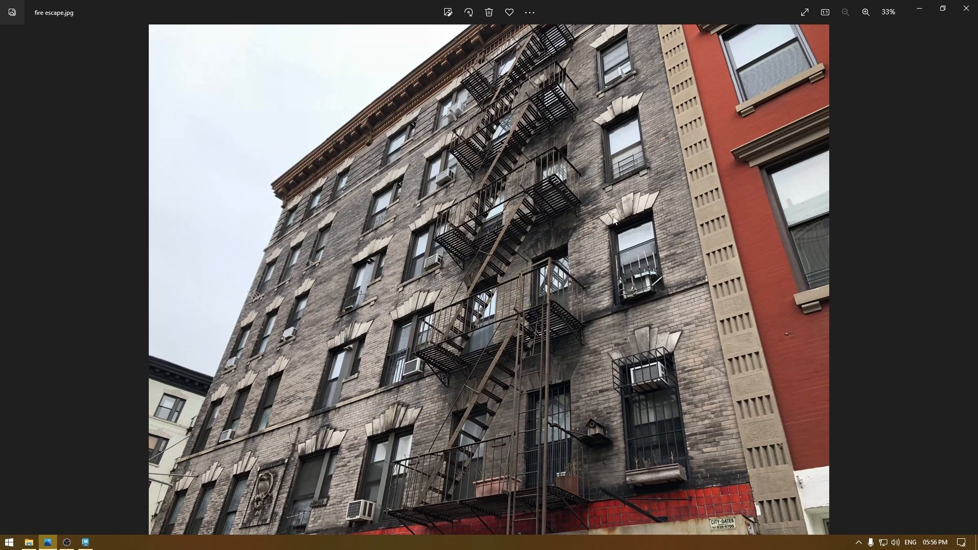
{"action": "left_click", "coordinate": [86, 542]}
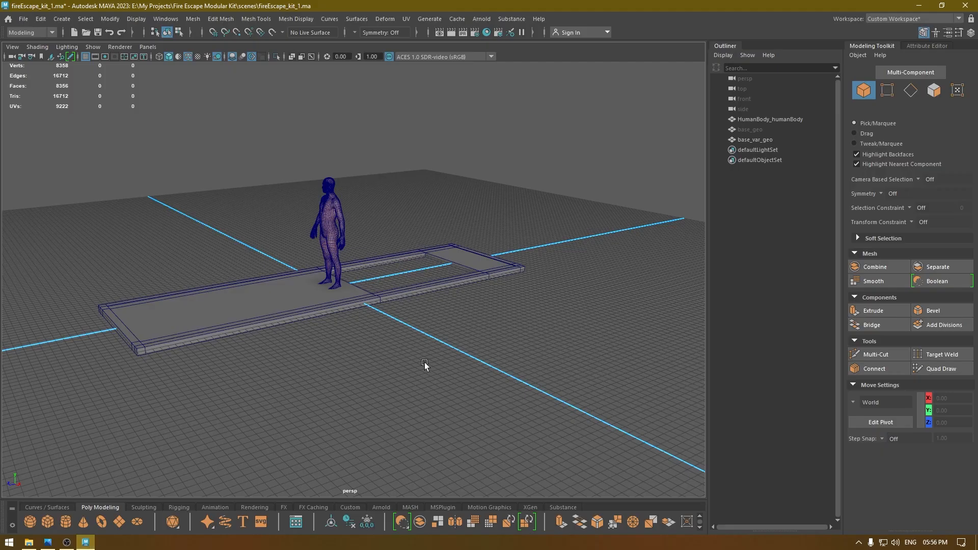
- Create a polygon cylinder and move it above the platform's long rim at about X 90.51, Y 22.97
{"action": "left_click", "coordinate": [316, 296]}
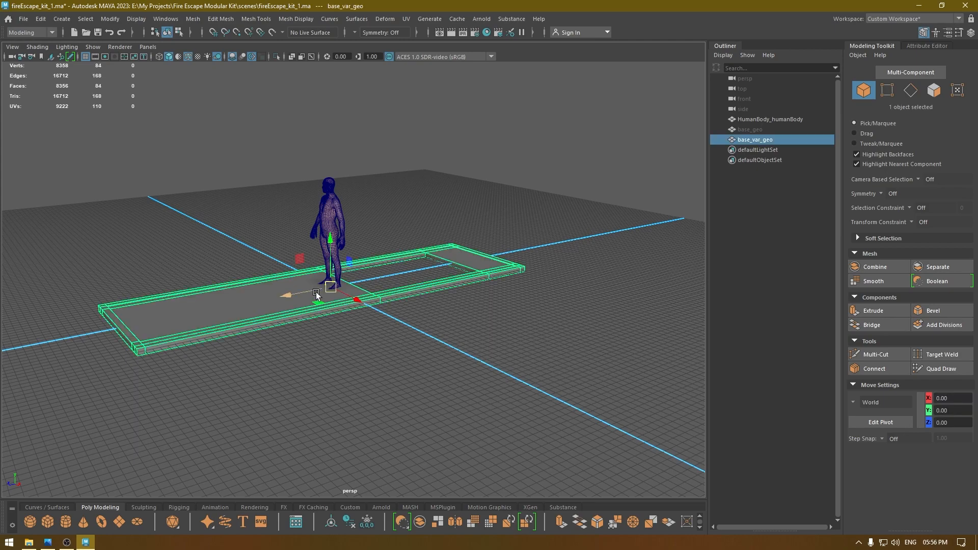
{"action": "left_click_drag", "start_coordinate": [433, 266], "coordinate": [376, 281], "text": "alt"}
{"action": "left_click_drag", "start_coordinate": [448, 300], "coordinate": [433, 326], "text": "alt"}
{"action": "right_click_drag", "start_coordinate": [433, 326], "coordinate": [444, 443], "text": "alt"}
{"action": "left_click_drag", "start_coordinate": [443, 442], "coordinate": [365, 350], "text": "alt"}
{"action": "left_click", "coordinate": [365, 350]}
{"action": "right_click_drag", "start_coordinate": [593, 190], "coordinate": [528, 189], "text": "shift"}
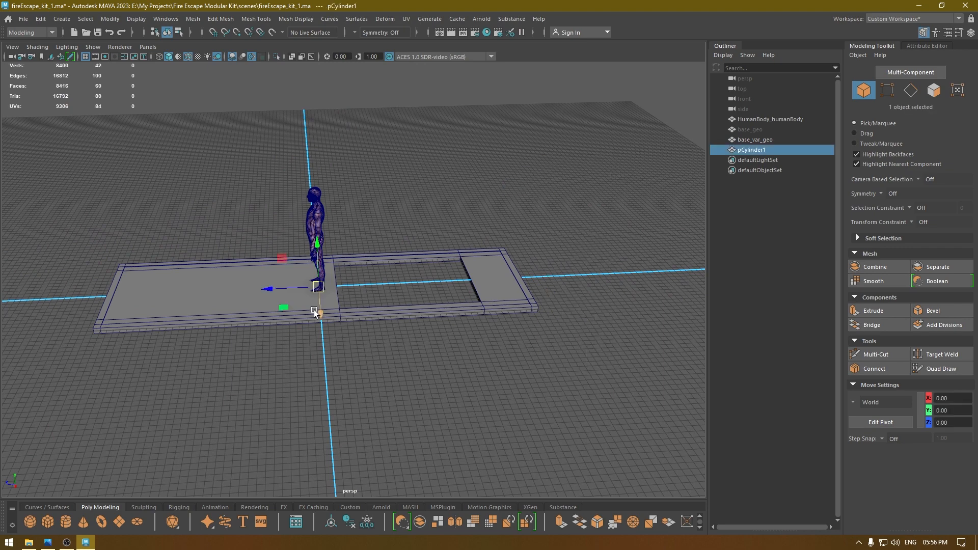
{"action": "left_click_drag", "start_coordinate": [323, 330], "coordinate": [320, 280]}
- In the top view, move the cylinder along X to about 95.21, centred across the width of the rim
{"action": "key", "text": "space"}
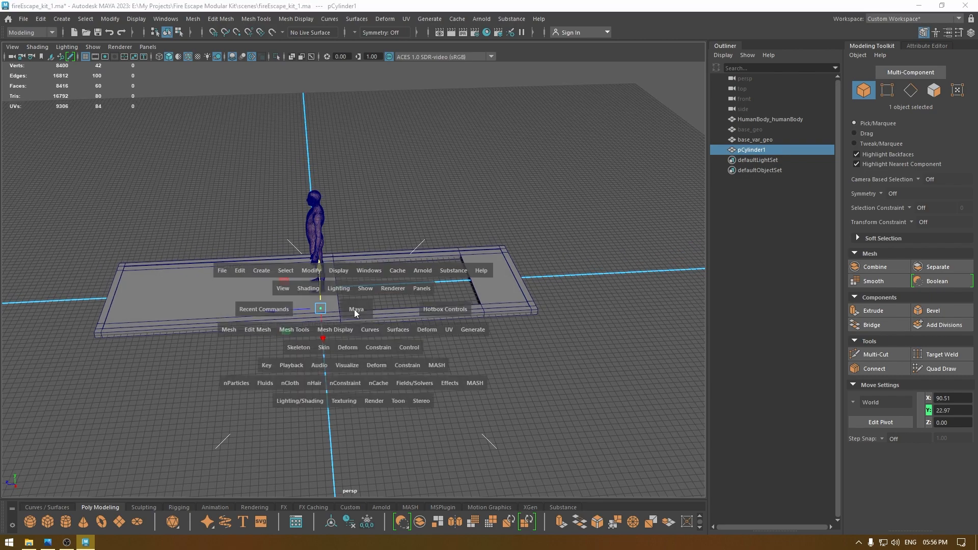
{"action": "left_click_drag", "start_coordinate": [355, 307], "coordinate": [295, 315]}
{"action": "scroll", "coordinate": [256, 142], "scroll_direction": "down", "scroll_amount": 3}
{"action": "right_click_drag", "start_coordinate": [448, 203], "coordinate": [359, 100], "text": "alt"}
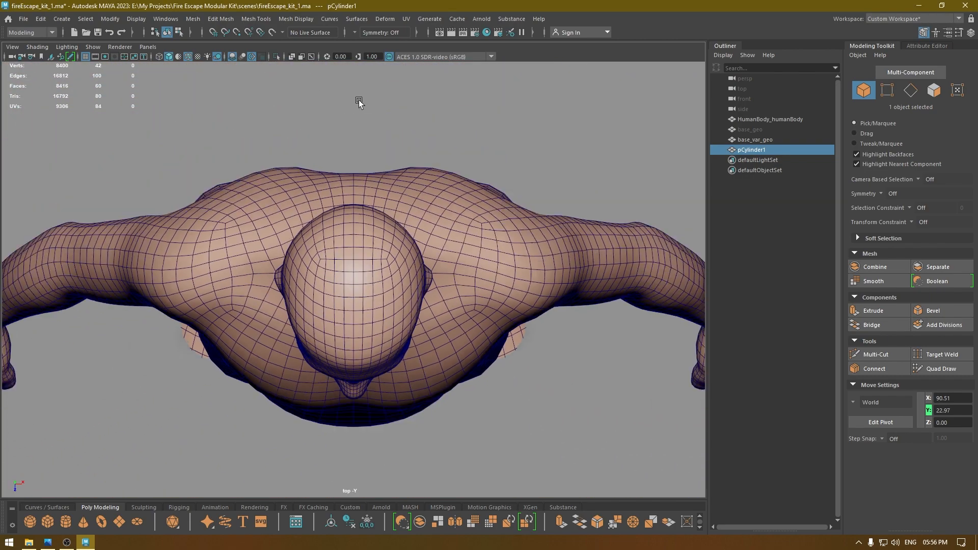
{"action": "right_click_drag", "start_coordinate": [458, 367], "coordinate": [288, 175], "text": "alt"}
{"action": "middle_click_drag", "start_coordinate": [487, 282], "coordinate": [227, 238], "text": "alt"}
{"action": "right_click_drag", "start_coordinate": [153, 204], "coordinate": [279, 357], "text": "alt"}
{"action": "middle_click_drag", "start_coordinate": [117, 229], "coordinate": [442, 404], "text": "alt"}
{"action": "right_click_drag", "start_coordinate": [336, 235], "coordinate": [414, 347], "text": "alt"}
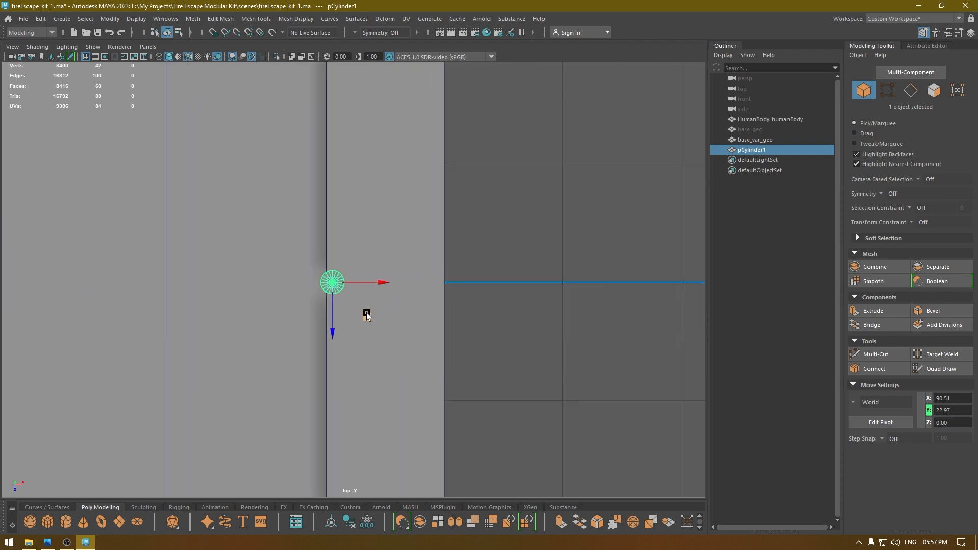
{"action": "left_click_drag", "start_coordinate": [381, 282], "coordinate": [436, 284]}
- Enlarge the cylinder's radius to 3.5
{"action": "key", "text": "t"}
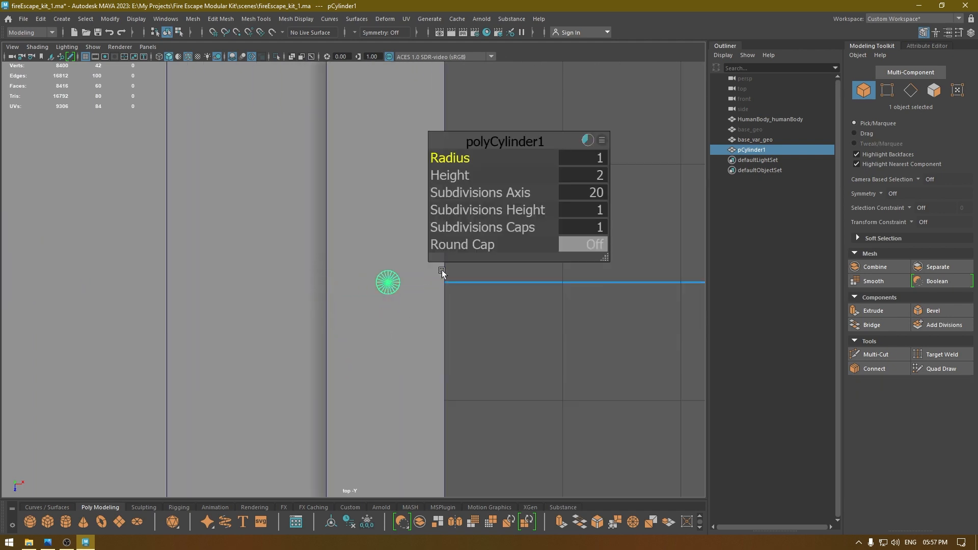
{"action": "left_click_drag", "start_coordinate": [456, 159], "coordinate": [460, 157]}
{"action": "left_click_drag", "start_coordinate": [495, 155], "coordinate": [553, 145]}
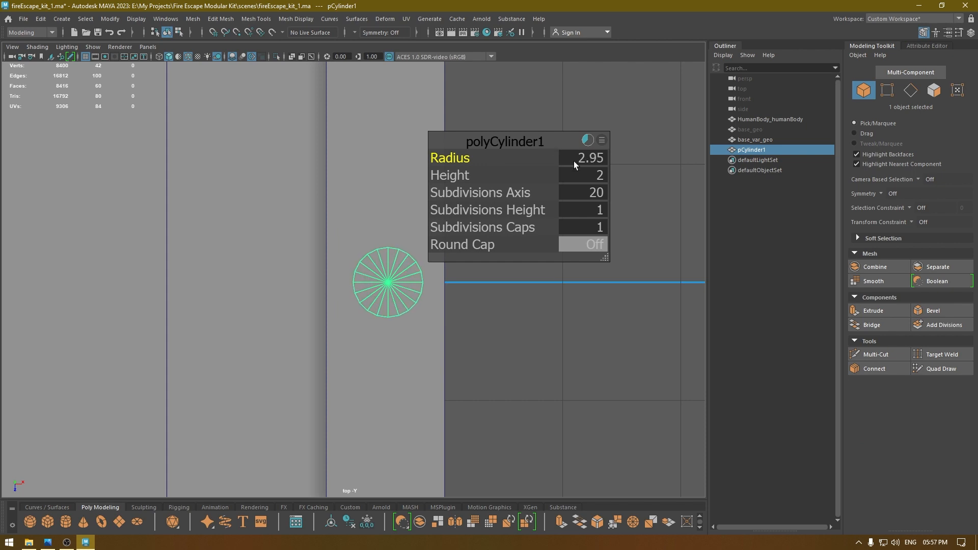
{"action": "left_click", "coordinate": [573, 161]}
{"action": "type", "text": "3.5"}
{"action": "key", "text": "Return"}
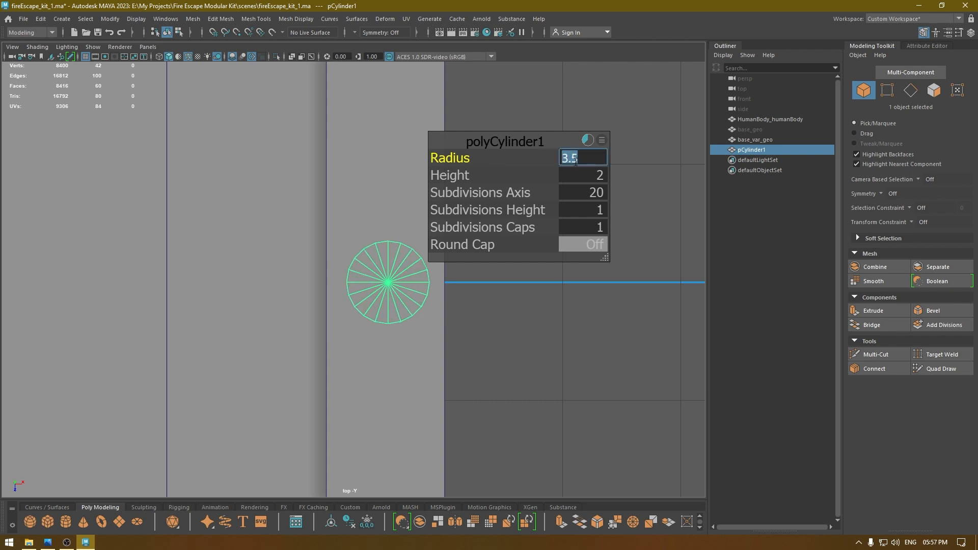
- Set the cylinder's radius to 4 and check its fit within the rim's width
{"action": "right_click_drag", "start_coordinate": [320, 279], "coordinate": [340, 278], "text": "alt"}
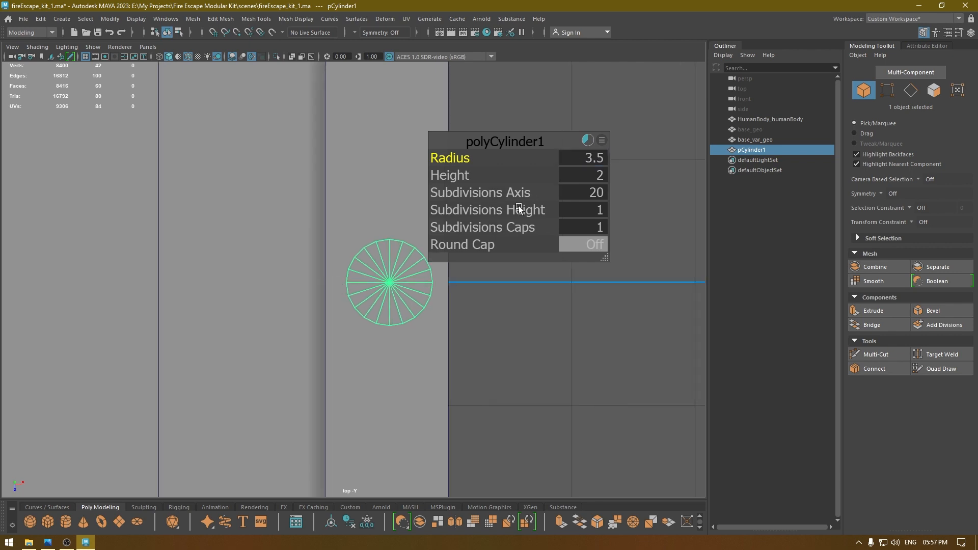
{"action": "left_click", "coordinate": [590, 158]}
{"action": "type", "text": "4"}
{"action": "key", "text": "Return"}
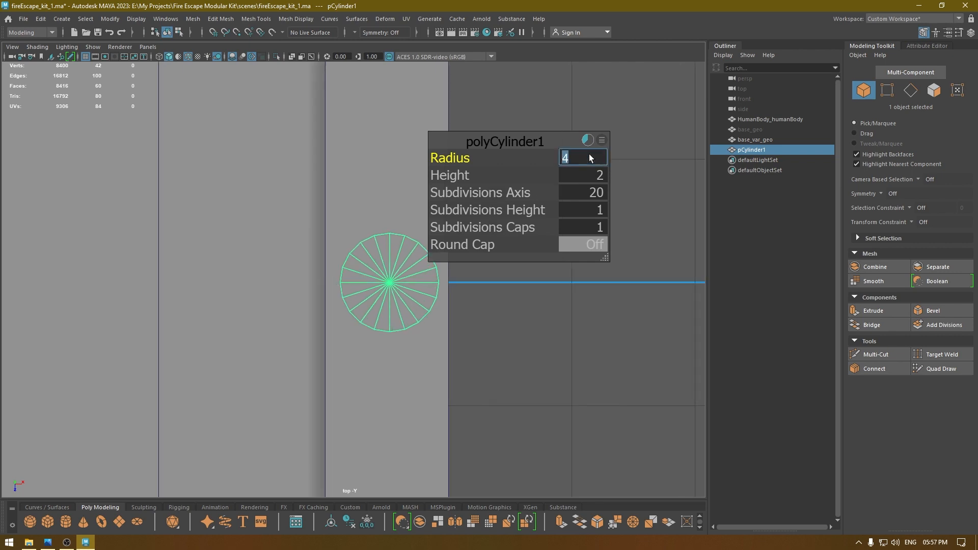
{"action": "right_click_drag", "start_coordinate": [275, 295], "coordinate": [306, 266], "text": "alt"}
{"action": "middle_click_drag", "start_coordinate": [306, 266], "coordinate": [241, 258], "text": "alt"}
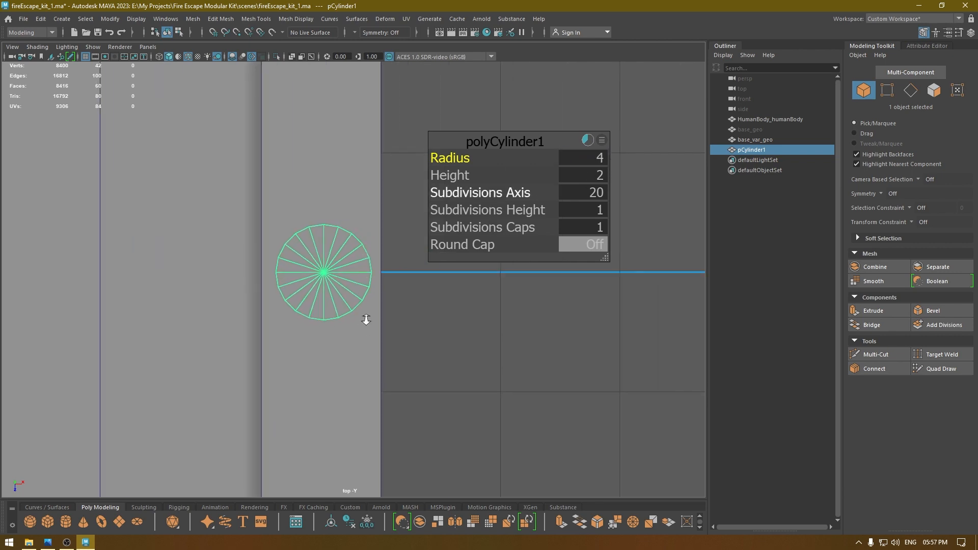
{"action": "right_click_drag", "start_coordinate": [364, 318], "coordinate": [334, 267], "text": "alt"}
{"action": "middle_click_drag", "start_coordinate": [264, 269], "coordinate": [282, 269], "text": "alt"}
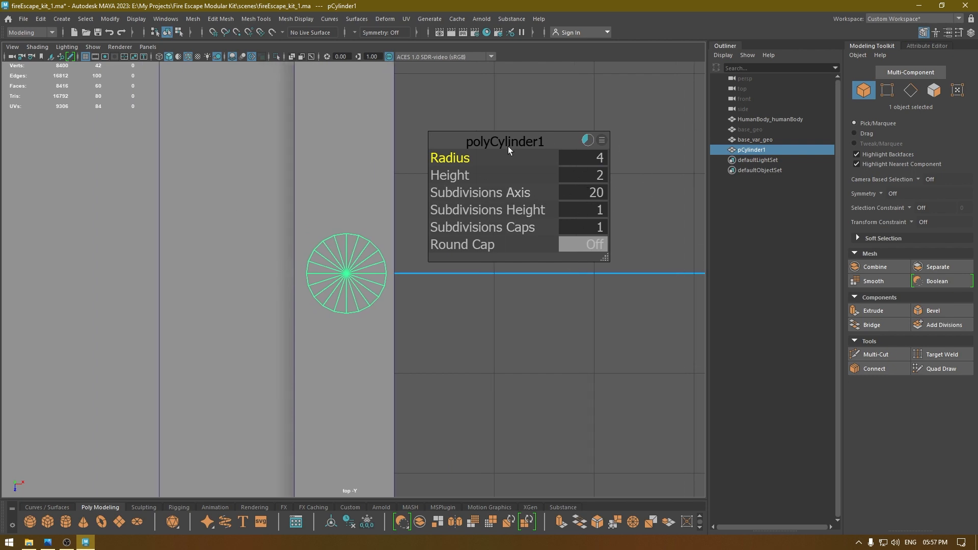
- In the side view, move the cylinder along Z to about -344.94, above the end rim of the platform
{"action": "key", "text": "w"}
{"action": "key", "text": "space"}
{"action": "left_click_drag", "start_coordinate": [508, 141], "coordinate": [547, 140]}
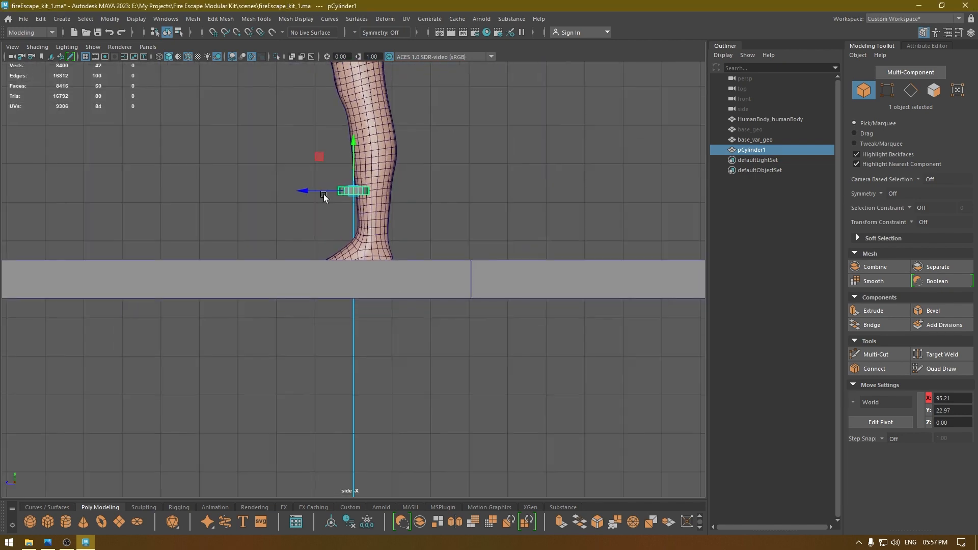
{"action": "middle_click_drag", "start_coordinate": [456, 277], "coordinate": [348, 369], "text": "alt"}
{"action": "right_click_drag", "start_coordinate": [348, 369], "coordinate": [326, 121], "text": "alt"}
{"action": "right_click_drag", "start_coordinate": [341, 324], "coordinate": [367, 309], "text": "alt"}
{"action": "middle_click_drag", "start_coordinate": [367, 308], "coordinate": [309, 337], "text": "alt"}
{"action": "left_click_drag", "start_coordinate": [227, 308], "coordinate": [482, 368]}
{"action": "key", "text": "f"}
{"action": "right_click_drag", "start_coordinate": [487, 370], "coordinate": [417, 126], "text": "alt"}
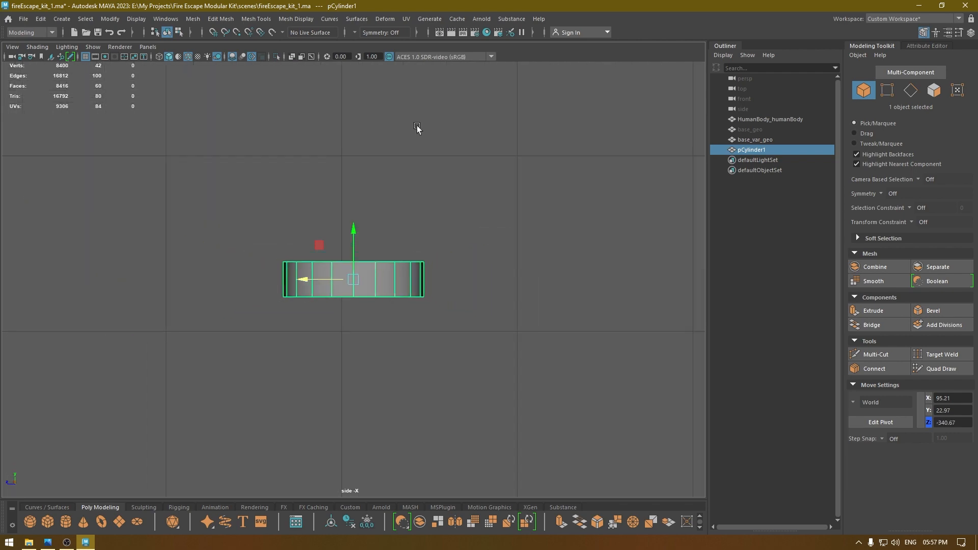
{"action": "middle_click_drag", "start_coordinate": [417, 127], "coordinate": [429, 74], "text": "alt"}
{"action": "left_click_drag", "start_coordinate": [303, 121], "coordinate": [376, 135]}
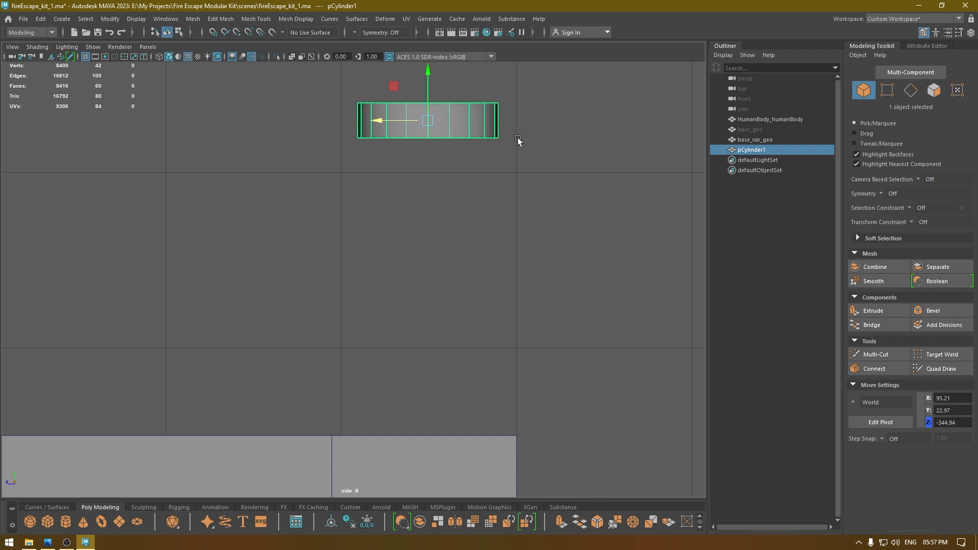
- Select the cylinder's bottom vertices and lower them to about Y 4.95 so the post reaches the platform's rim
{"action": "right_click_drag", "start_coordinate": [517, 140], "coordinate": [526, 120]}
{"action": "left_click_drag", "start_coordinate": [526, 121], "coordinate": [310, 163]}
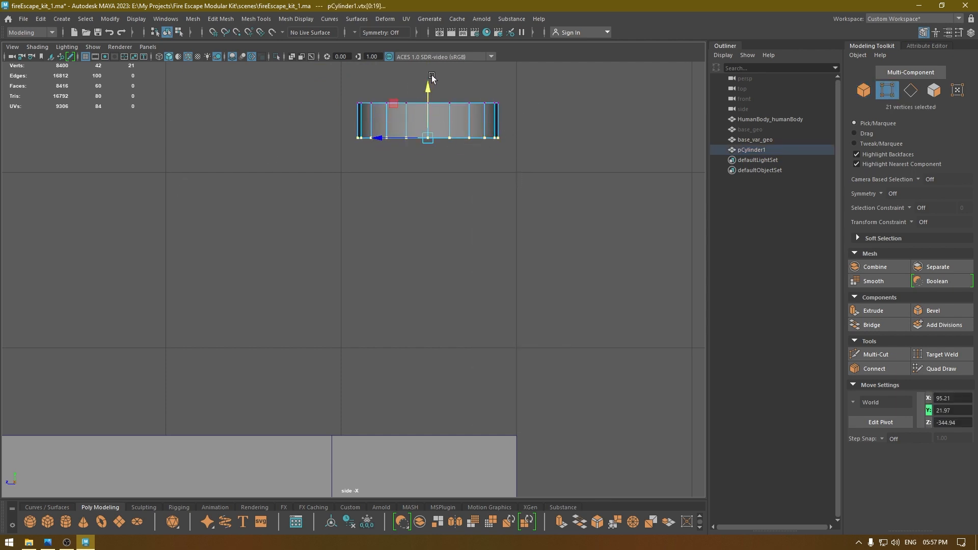
{"action": "left_click_drag", "start_coordinate": [428, 94], "coordinate": [420, 381]}
{"action": "right_click_drag", "start_coordinate": [458, 395], "coordinate": [398, 52], "text": "alt"}
{"action": "right_click_drag", "start_coordinate": [448, 367], "coordinate": [289, 171], "text": "alt"}
{"action": "middle_click_drag", "start_coordinate": [396, 259], "coordinate": [587, 362], "text": "alt"}
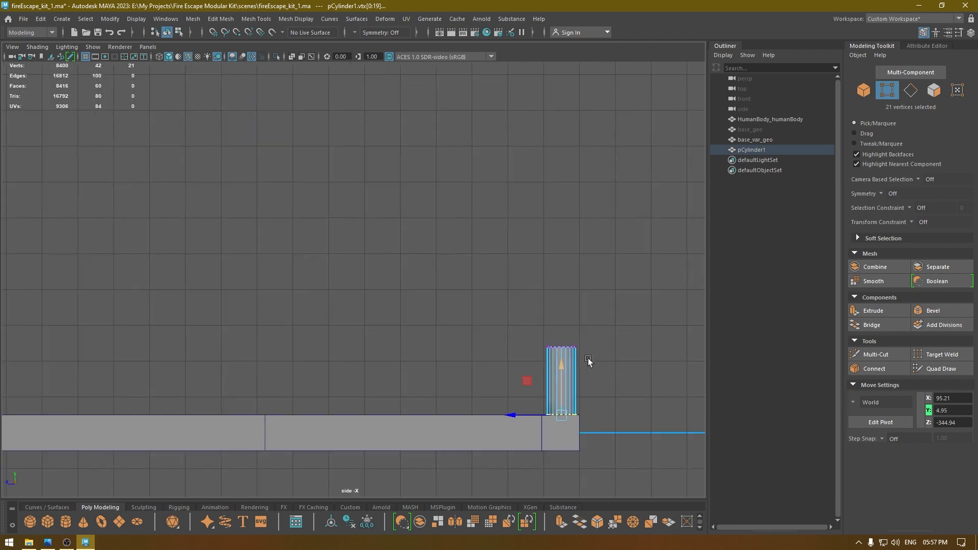
- Select the cylinder's top vertices and raise them to about Y 73.87 to lengthen the post
{"action": "right_click_drag", "start_coordinate": [588, 363], "coordinate": [496, 54], "text": "alt"}
{"action": "middle_click_drag", "start_coordinate": [477, 325], "coordinate": [628, 317], "text": "alt"}
{"action": "right_click_drag", "start_coordinate": [628, 317], "coordinate": [558, 279], "text": "alt"}
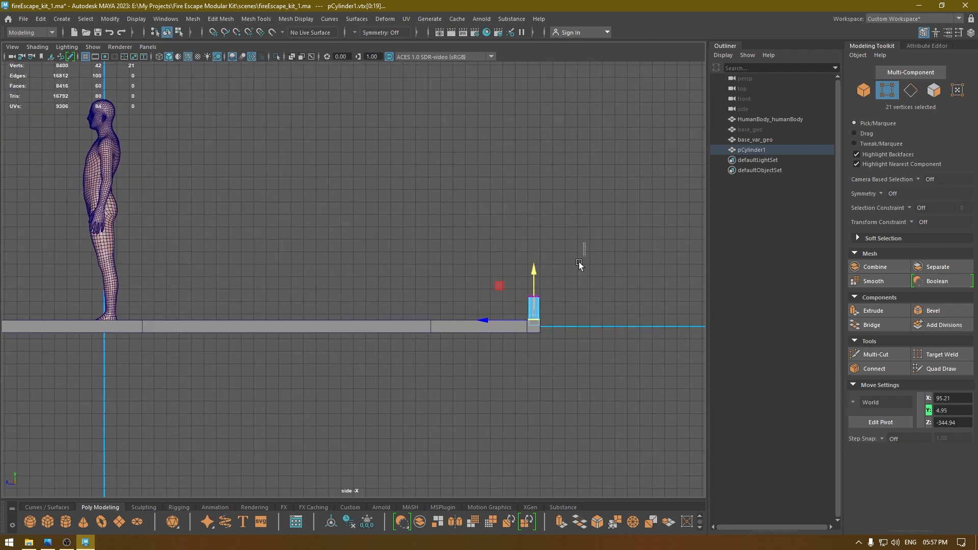
{"action": "left_click_drag", "start_coordinate": [584, 243], "coordinate": [507, 309]}
{"action": "left_click_drag", "start_coordinate": [536, 245], "coordinate": [538, 190]}
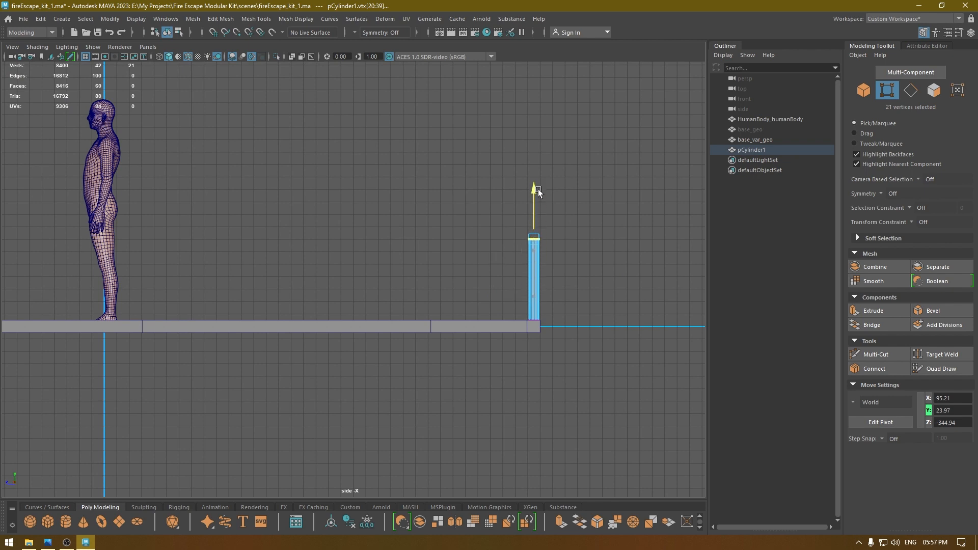
{"action": "key", "text": "F8"}
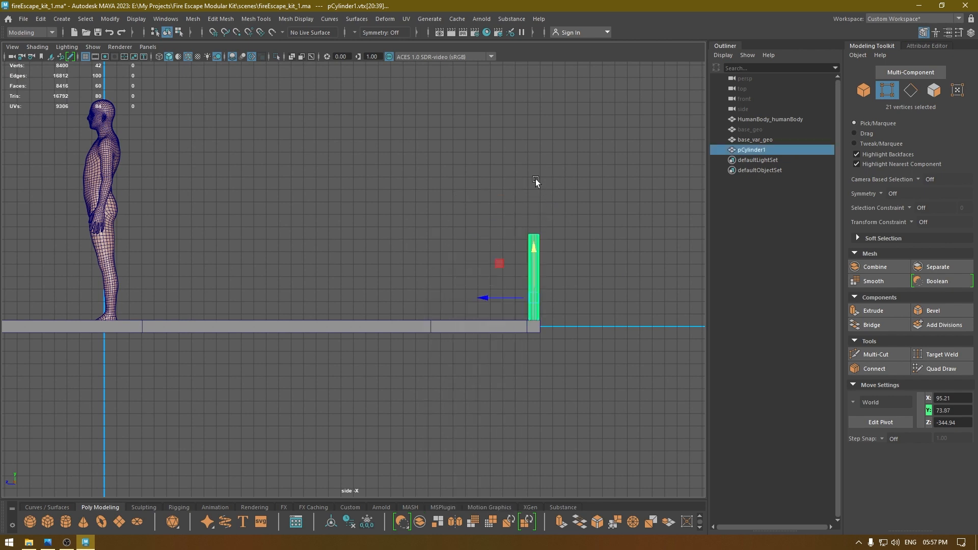
- Move the human body model along Z to about -319.47, beside the post, and compare their scale in perspective
{"action": "left_click", "coordinate": [96, 273]}
{"action": "left_click_drag", "start_coordinate": [57, 327], "coordinate": [459, 353]}
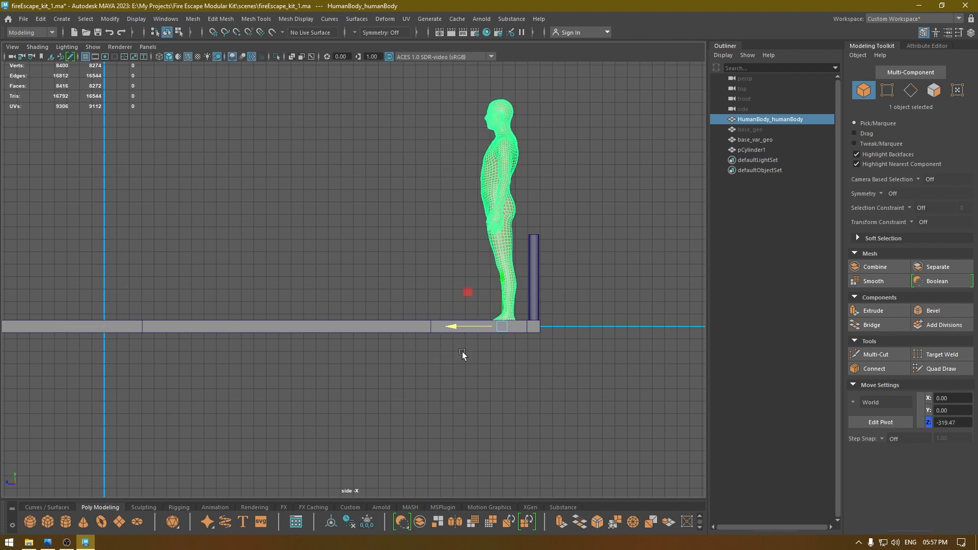
{"action": "scroll", "coordinate": [576, 275], "scroll_direction": "up", "scroll_amount": 4}
{"action": "middle_click_drag", "start_coordinate": [591, 322], "coordinate": [554, 322], "text": "alt"}
{"action": "key", "text": "space"}
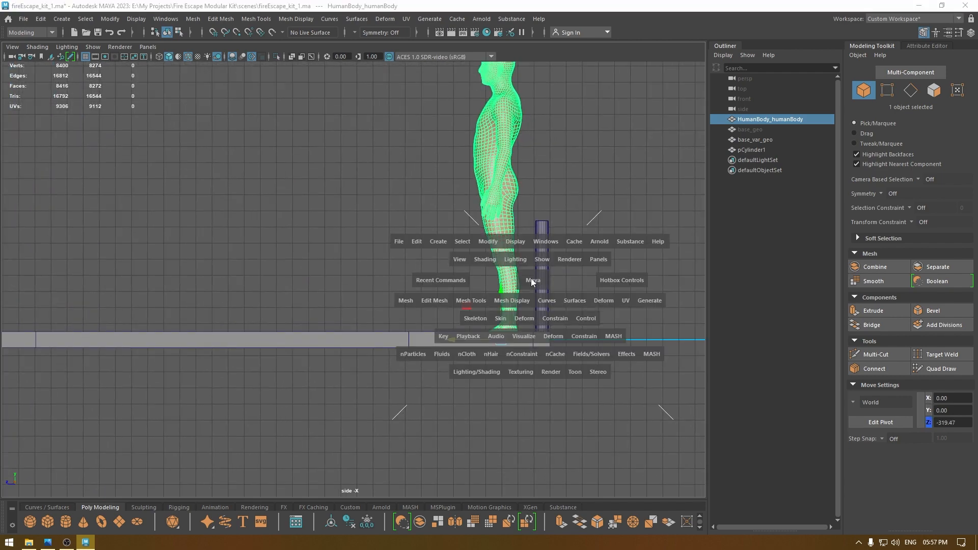
{"action": "left_click_drag", "start_coordinate": [532, 280], "coordinate": [514, 367]}
{"action": "key", "text": "space"}
{"action": "middle_click_drag", "start_coordinate": [530, 385], "coordinate": [394, 250], "text": "alt"}
{"action": "scroll", "coordinate": [459, 341], "scroll_direction": "up", "scroll_amount": 4}
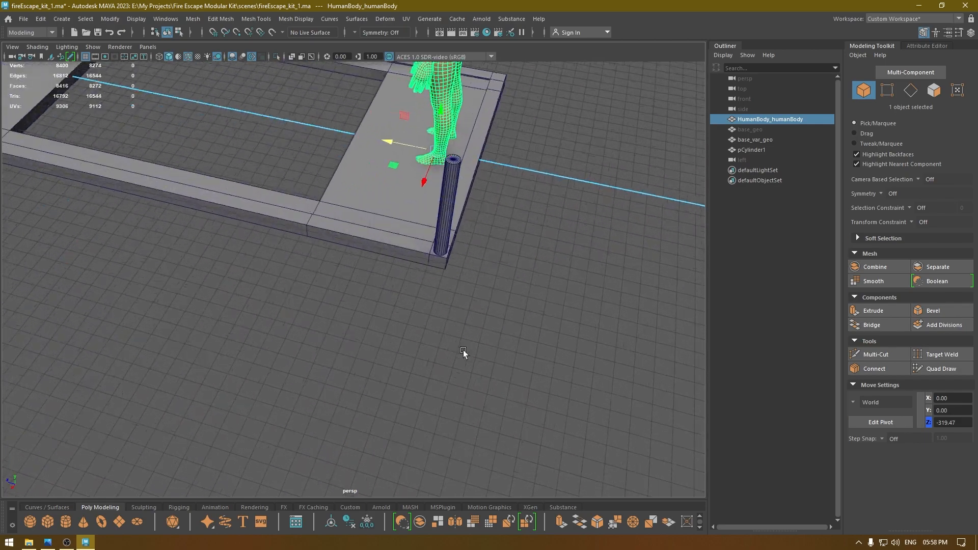
{"action": "left_click_drag", "start_coordinate": [463, 350], "coordinate": [463, 318], "text": "alt"}
- Select the post cylinder and display its editable transform channels and construction inputs
{"action": "left_click", "coordinate": [471, 230]}
{"action": "left_click_drag", "start_coordinate": [396, 327], "coordinate": [429, 333], "text": "alt"}
{"action": "middle_click_drag", "start_coordinate": [429, 332], "coordinate": [411, 399], "text": "alt"}
{"action": "scroll", "coordinate": [411, 400], "scroll_direction": "up", "scroll_amount": 2}
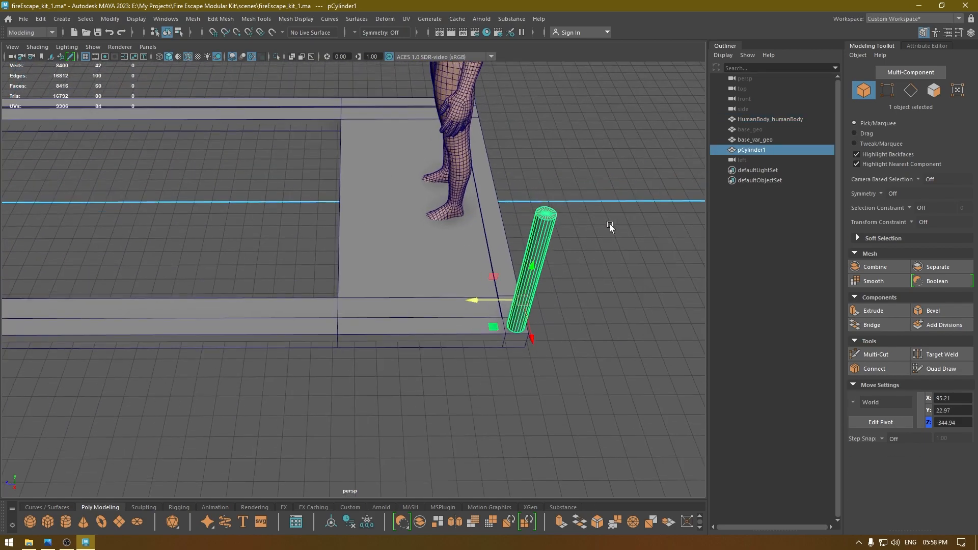
{"action": "left_click", "coordinate": [923, 46]}
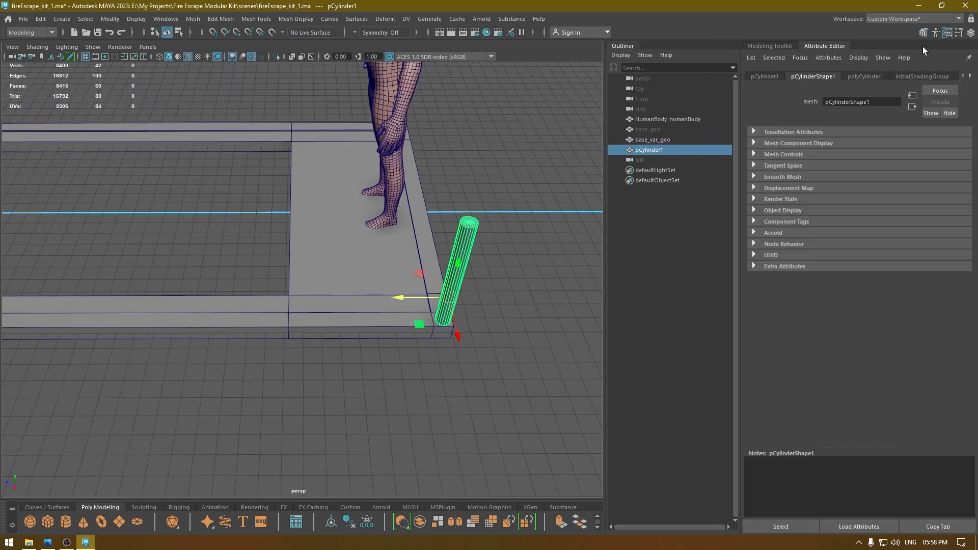
{"action": "left_click", "coordinate": [765, 77]}
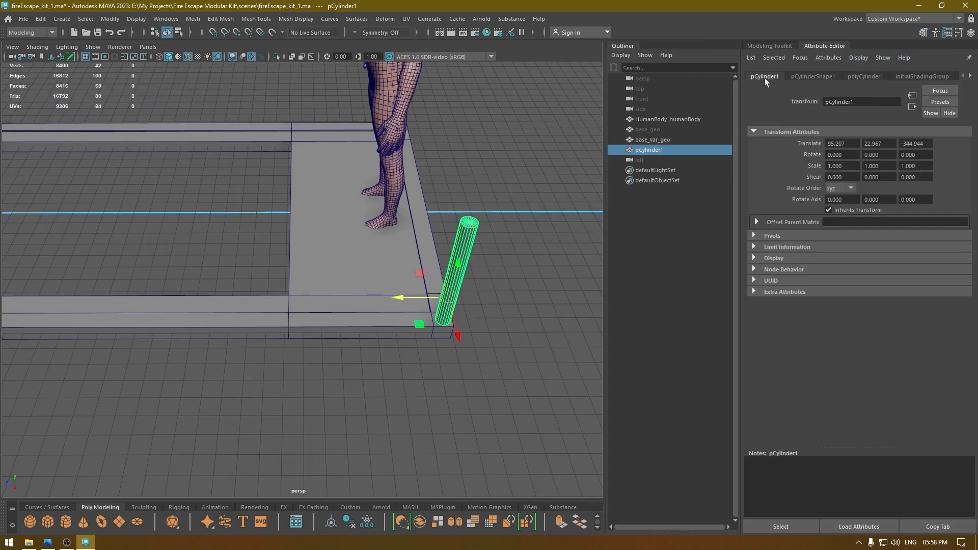
{"action": "left_click", "coordinate": [770, 46]}
{"action": "left_click", "coordinate": [959, 34]}
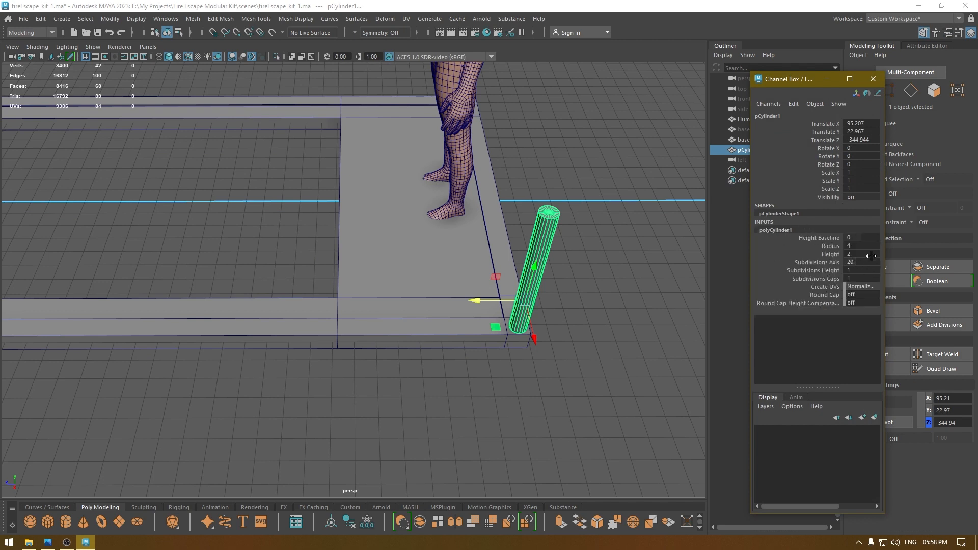
- Reduce the cylinder's radius to 3 and further to 2.5, and check the post's thickness against the platform
{"action": "left_click", "coordinate": [849, 247]}
{"action": "type", "text": "3"}
{"action": "key", "text": "Return"}
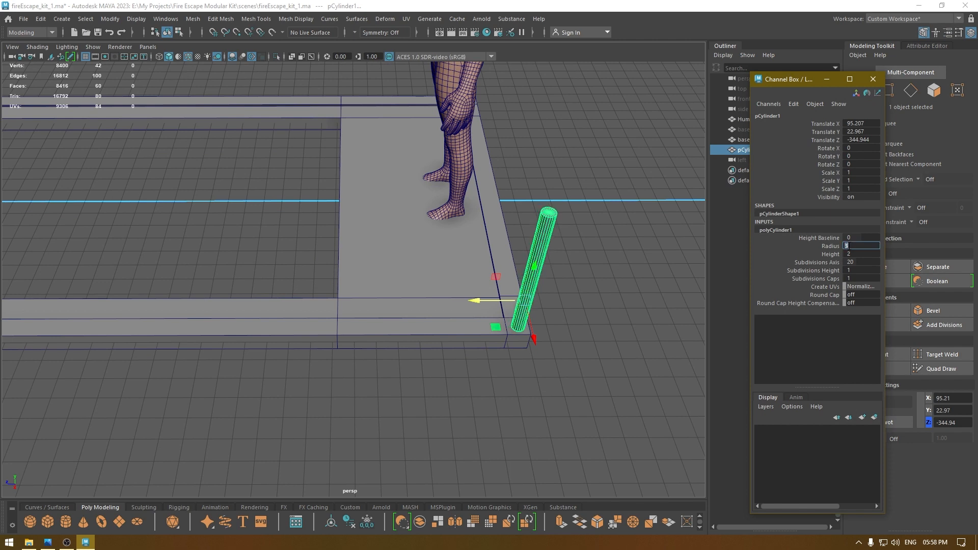
{"action": "key", "text": "Return"}
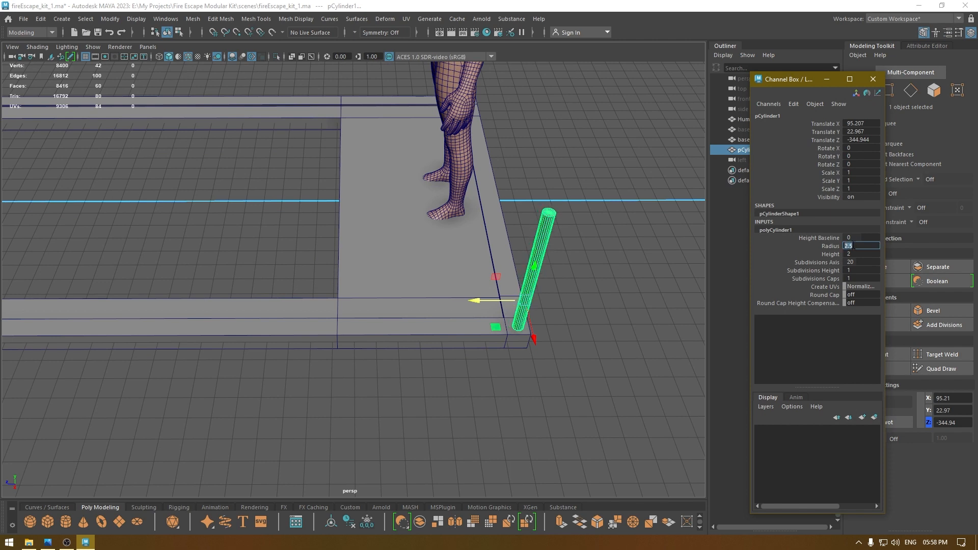
{"action": "left_click_drag", "start_coordinate": [544, 345], "coordinate": [484, 371], "text": "alt"}
{"action": "scroll", "coordinate": [433, 313], "scroll_direction": "down", "scroll_amount": 6}
{"action": "left_click", "coordinate": [466, 244]}
{"action": "right_click_drag", "start_coordinate": [484, 371], "coordinate": [527, 446], "text": "alt"}
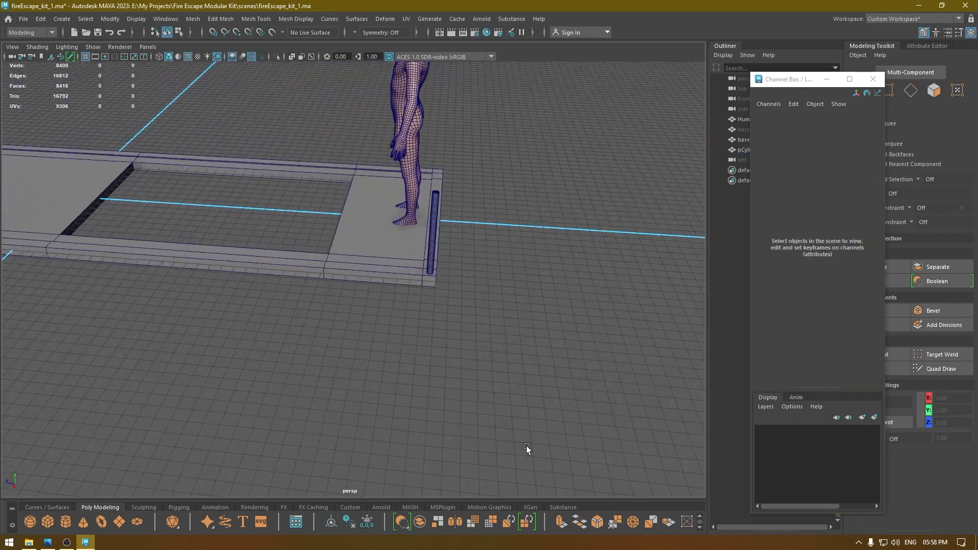
- Set the cylinder's radius to 2 and view the thinner post beside the human model
{"action": "left_click", "coordinate": [431, 246]}
{"action": "scroll", "coordinate": [586, 299], "scroll_direction": "up", "scroll_amount": 3}
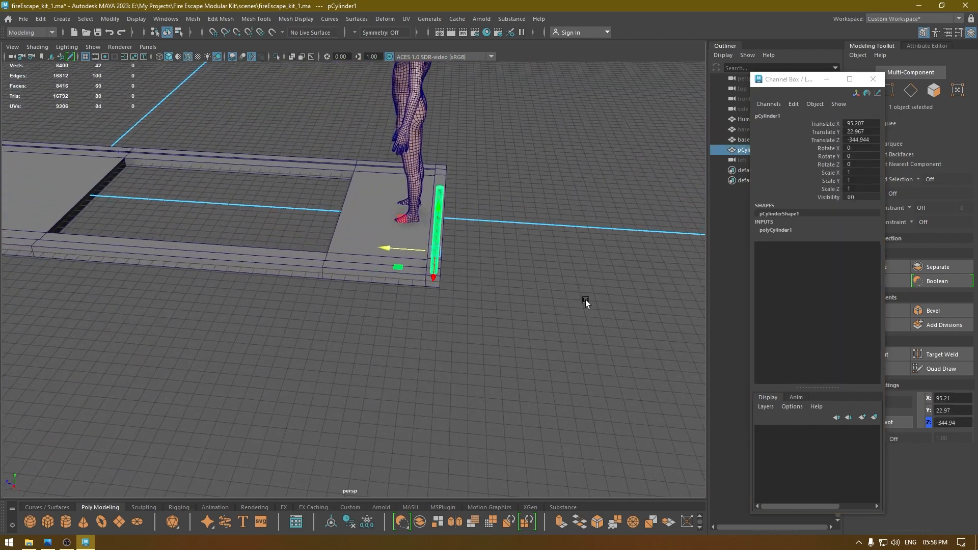
{"action": "left_click", "coordinate": [764, 230]}
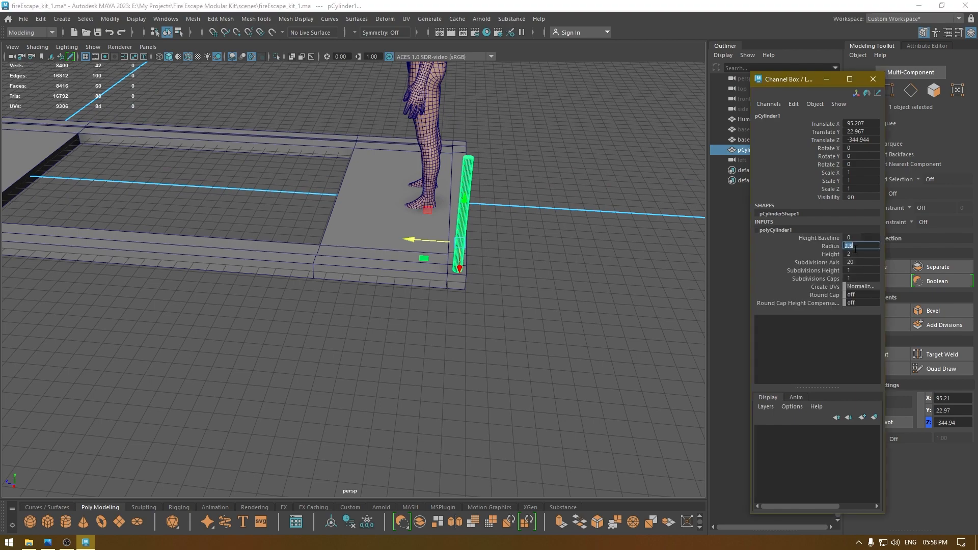
{"action": "type", "text": "2"}
{"action": "key", "text": "Return"}
{"action": "left_click_drag", "start_coordinate": [550, 230], "coordinate": [425, 251], "text": "alt"}
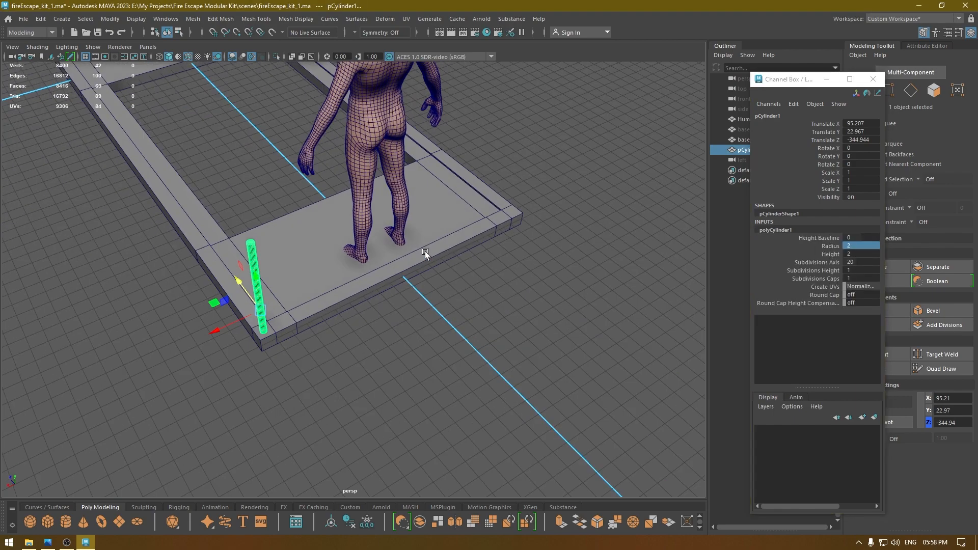
{"action": "left_click", "coordinate": [426, 382]}
{"action": "left_click_drag", "start_coordinate": [426, 381], "coordinate": [549, 286], "text": "alt"}
- Set the cylinder's radius to 2.25 and check the post's proportions around the platform corner
{"action": "left_click", "coordinate": [400, 284]}
{"action": "scroll", "coordinate": [458, 298], "scroll_direction": "up", "scroll_amount": 2}
{"action": "middle_click_drag", "start_coordinate": [550, 286], "coordinate": [540, 295], "text": "alt"}
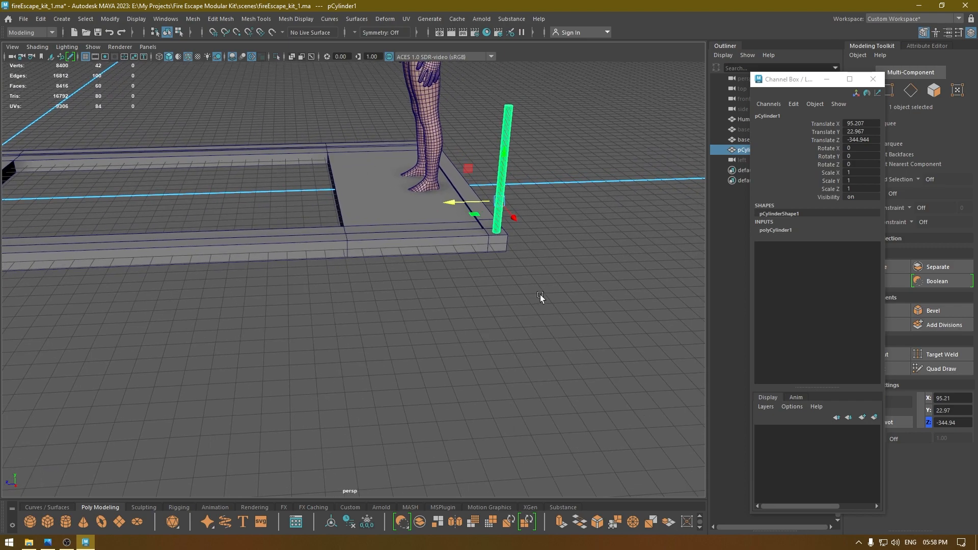
{"action": "scroll", "coordinate": [549, 296], "scroll_direction": "up", "scroll_amount": 2}
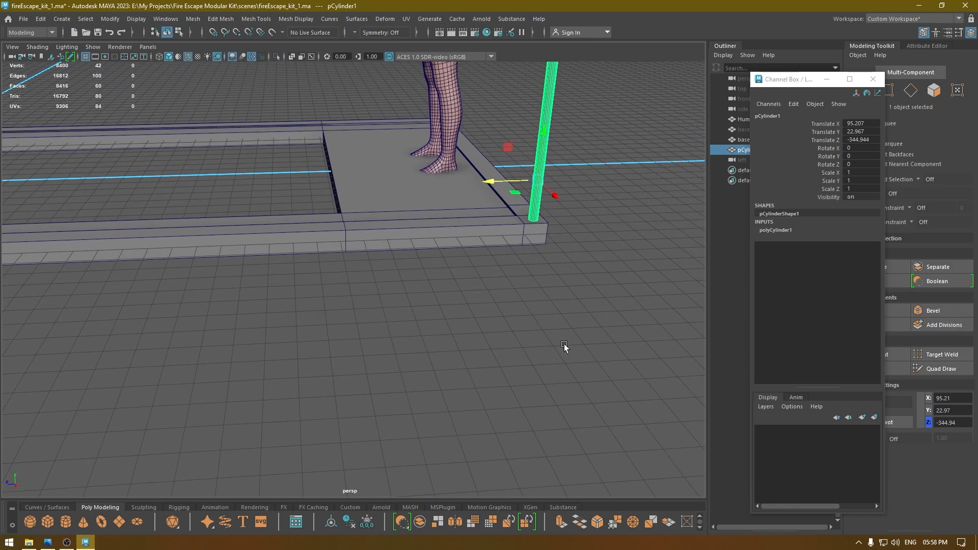
{"action": "middle_click_drag", "start_coordinate": [563, 344], "coordinate": [475, 402], "text": "alt"}
{"action": "scroll", "coordinate": [457, 270], "scroll_direction": "up", "scroll_amount": 2}
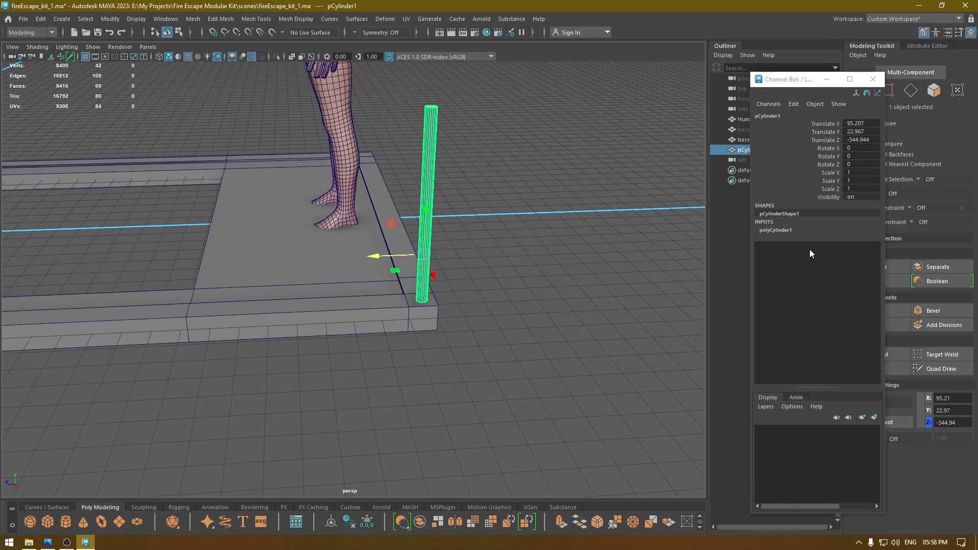
{"action": "left_click", "coordinate": [794, 230]}
{"action": "double_click", "coordinate": [856, 253]}
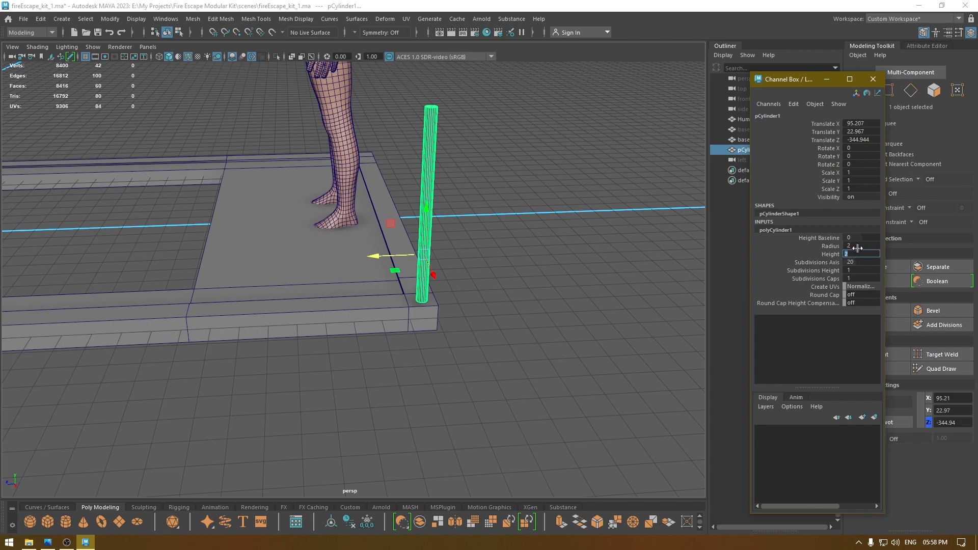
{"action": "double_click", "coordinate": [858, 249]}
{"action": "type", "text": "2.25"}
{"action": "key", "text": "Return"}
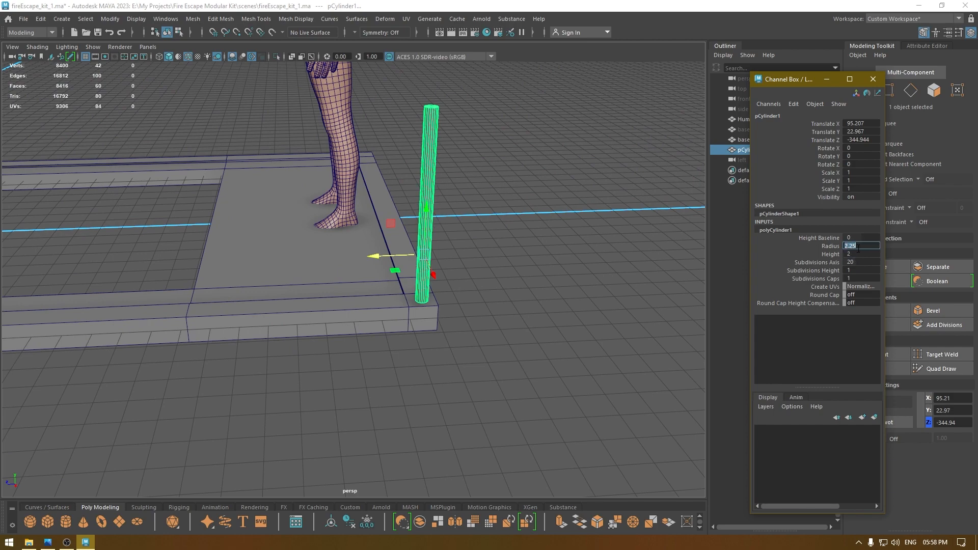
{"action": "left_click_drag", "start_coordinate": [490, 144], "coordinate": [454, 191], "text": "alt"}
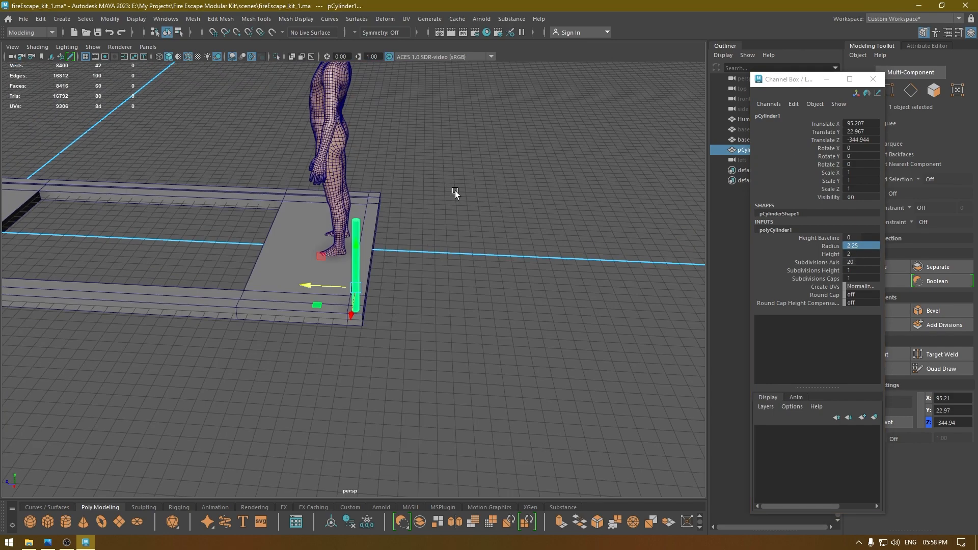
{"action": "mouse_move", "coordinate": [452, 241]}
{"action": "left_mouse_down", "text": "alt"}
{"action": "mouse_move", "coordinate": [491, 236]}
{"action": "mouse_move", "coordinate": [372, 349]}
{"action": "mouse_move", "coordinate": [475, 325]}
{"action": "mouse_move", "coordinate": [411, 319]}
{"action": "left_mouse_up", "text": "alt"}
- Rotate the cylinder 90 degrees about Z so it lies horizontally along the platform's end rim
{"action": "key", "text": "space"}
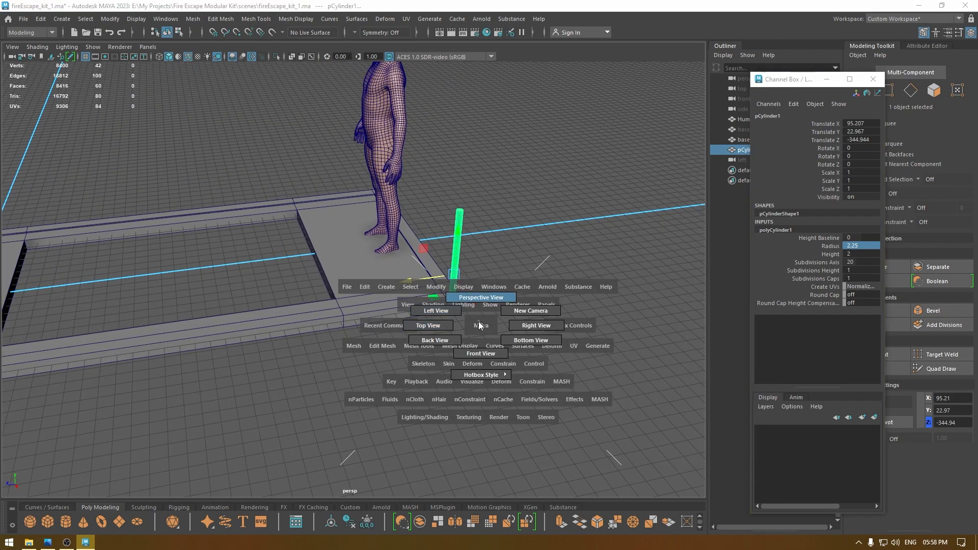
{"action": "left_click_drag", "start_coordinate": [478, 327], "coordinate": [396, 340], "text": "alt"}
{"action": "key", "text": "e"}
{"action": "left_click_drag", "start_coordinate": [308, 261], "coordinate": [359, 261]}
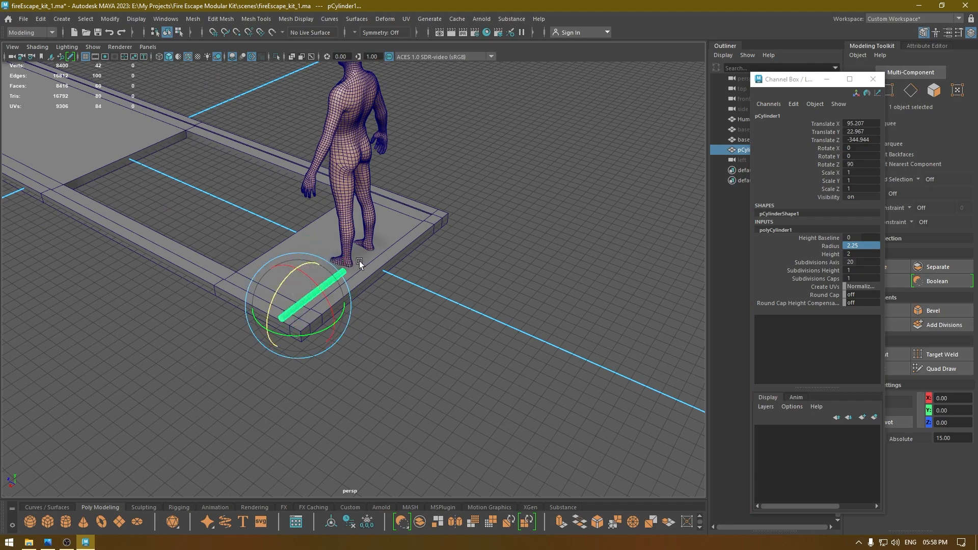
- Examine the horizontal cylinder's position above the end rim in the left view
{"action": "left_click_drag", "start_coordinate": [445, 282], "coordinate": [392, 267], "text": "alt"}
{"action": "right_click_drag", "start_coordinate": [393, 267], "coordinate": [377, 301], "text": "alt"}
{"action": "middle_click_drag", "start_coordinate": [377, 300], "coordinate": [582, 289], "text": "alt"}
{"action": "key", "text": "space"}
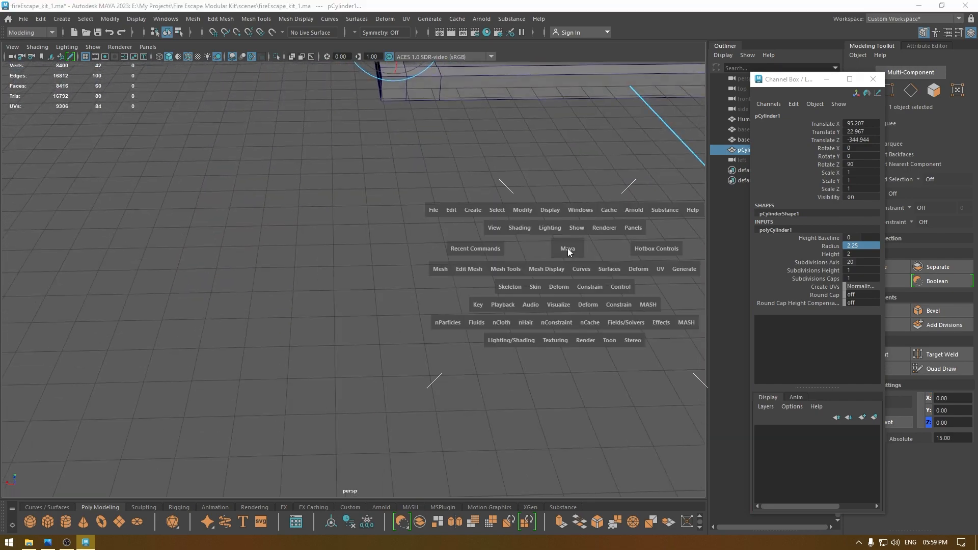
{"action": "left_click_drag", "start_coordinate": [505, 244], "coordinate": [506, 230]}
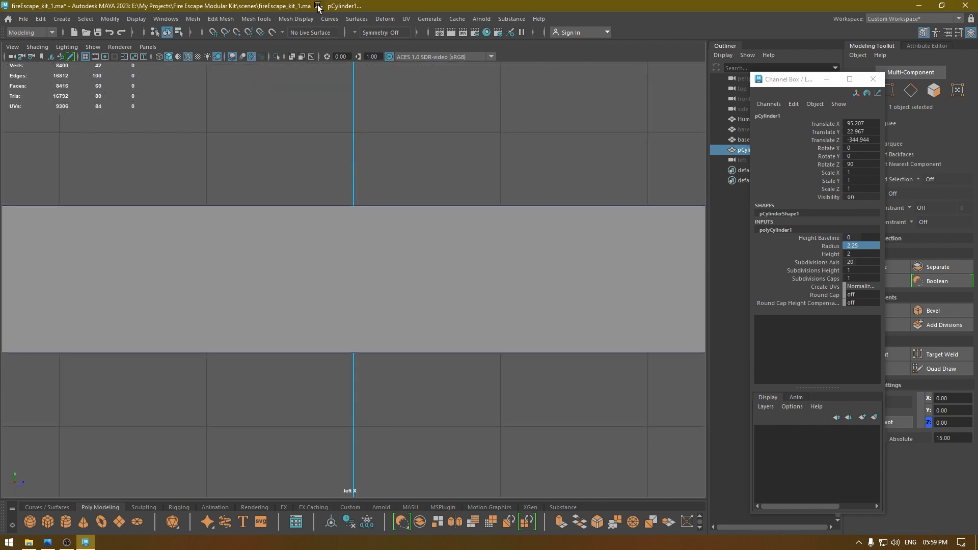
{"action": "right_click_drag", "start_coordinate": [343, 232], "coordinate": [270, 153], "text": "alt"}
{"action": "middle_click_drag", "start_coordinate": [498, 272], "coordinate": [462, 290], "text": "alt"}
{"action": "right_click_drag", "start_coordinate": [462, 291], "coordinate": [301, 82], "text": "alt"}
{"action": "middle_click_drag", "start_coordinate": [443, 357], "coordinate": [592, 321], "text": "alt"}
{"action": "right_click_drag", "start_coordinate": [91, 239], "coordinate": [264, 326], "text": "alt"}
{"action": "middle_click_drag", "start_coordinate": [264, 326], "coordinate": [610, 386], "text": "alt"}
{"action": "key", "text": "space"}
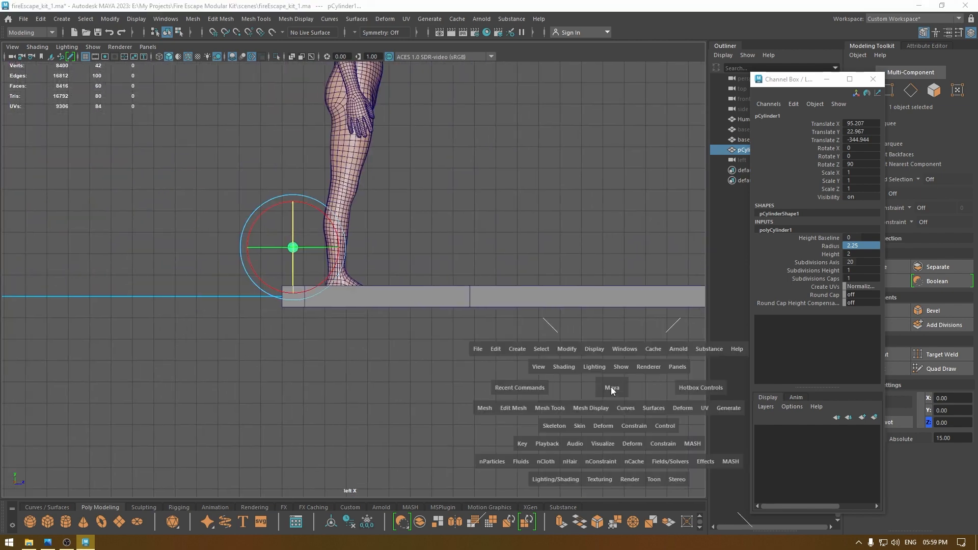
- In the top view, move the horizontal cylinder along X to about 11.43, near the middle of the end rim
{"action": "left_click_drag", "start_coordinate": [610, 387], "coordinate": [549, 388]}
{"action": "right_click_drag", "start_coordinate": [312, 293], "coordinate": [268, 21], "text": "alt"}
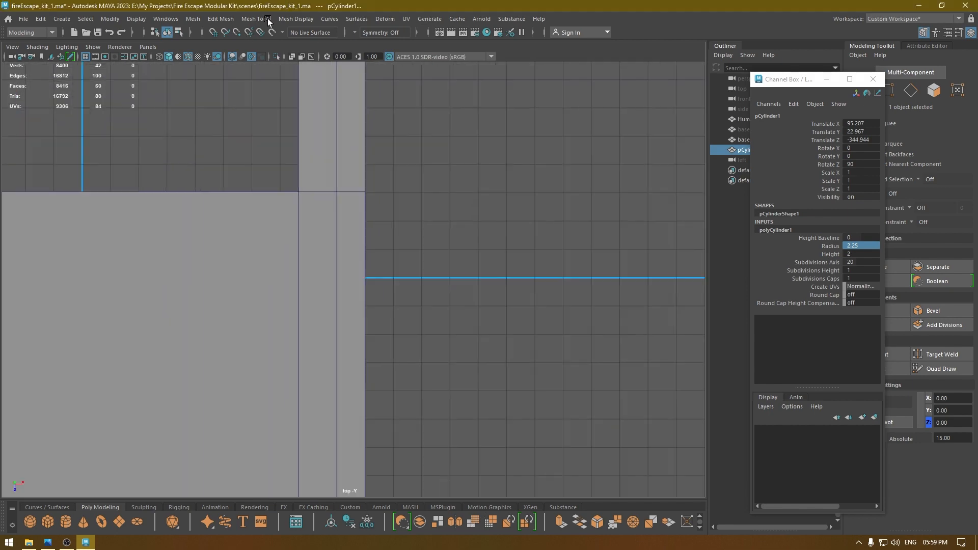
{"action": "right_click_drag", "start_coordinate": [368, 252], "coordinate": [323, 51], "text": "alt"}
{"action": "right_click_drag", "start_coordinate": [384, 305], "coordinate": [367, 214], "text": "alt"}
{"action": "middle_click_drag", "start_coordinate": [361, 102], "coordinate": [404, 438], "text": "alt"}
{"action": "right_click_drag", "start_coordinate": [404, 438], "coordinate": [447, 431], "text": "alt"}
{"action": "middle_click_drag", "start_coordinate": [447, 430], "coordinate": [486, 113], "text": "alt"}
{"action": "right_click_drag", "start_coordinate": [486, 113], "coordinate": [559, 275], "text": "alt"}
{"action": "middle_click_drag", "start_coordinate": [541, 233], "coordinate": [475, 380], "text": "alt"}
{"action": "key", "text": "w"}
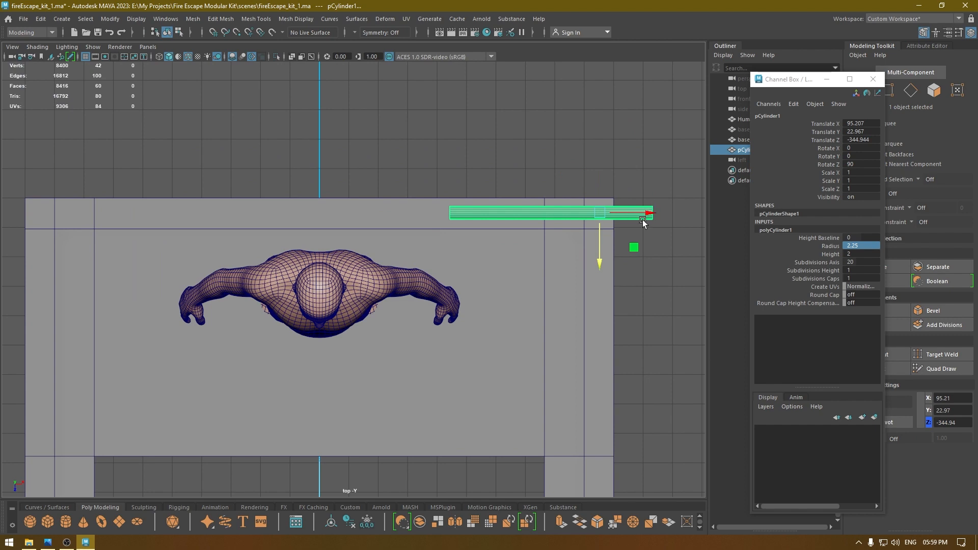
{"action": "left_click_drag", "start_coordinate": [643, 223], "coordinate": [397, 213]}
- Center the cylinder's pivot, align it to X 0 and lengthen it along X to span most of the platform's width
{"action": "key", "text": "space"}
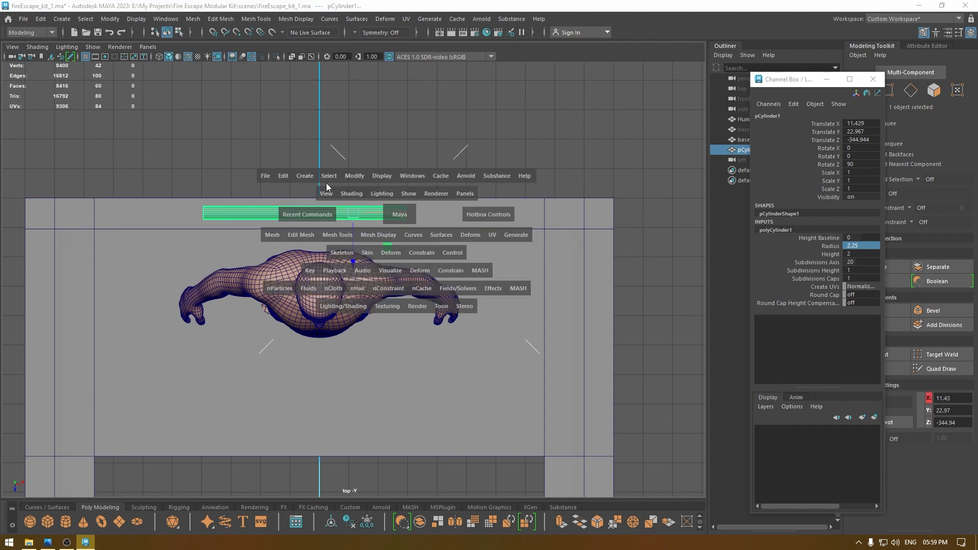
{"action": "left_click", "coordinate": [351, 176]}
{"action": "left_click", "coordinate": [370, 246]}
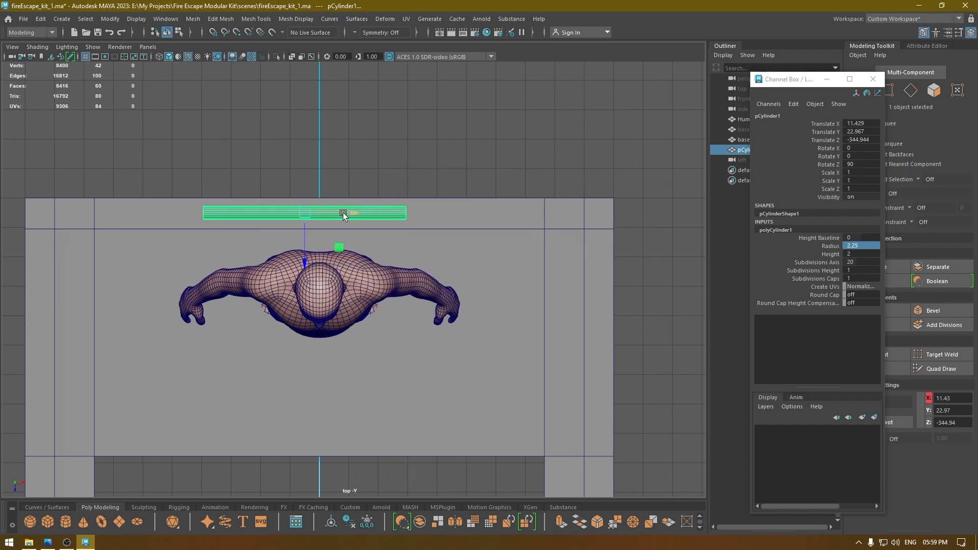
{"action": "left_click_drag", "start_coordinate": [342, 214], "coordinate": [378, 212]}
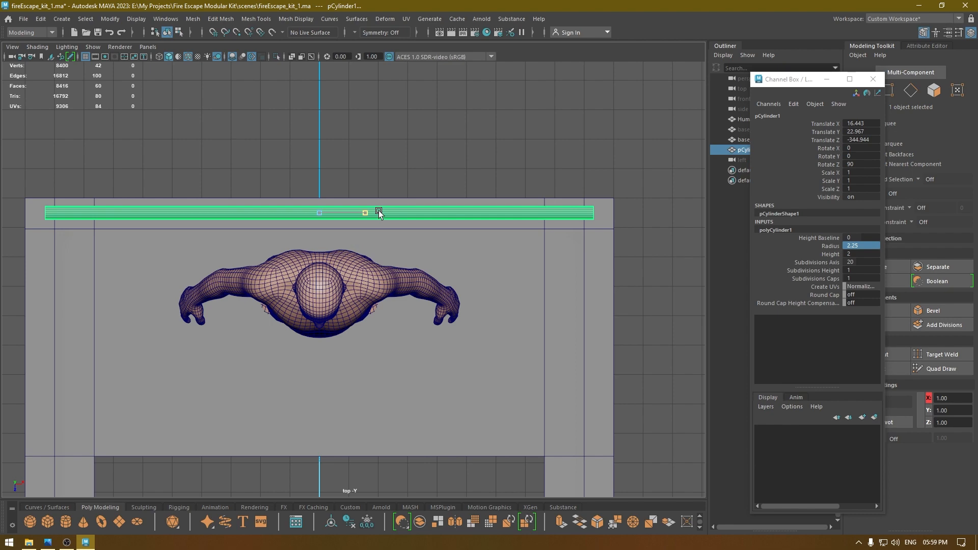
- Duplicate the end railing bar and move the copy along Z to about 344.16, over the platform's opposite end rim
{"action": "scroll", "coordinate": [379, 212], "scroll_direction": "down", "scroll_amount": 6}
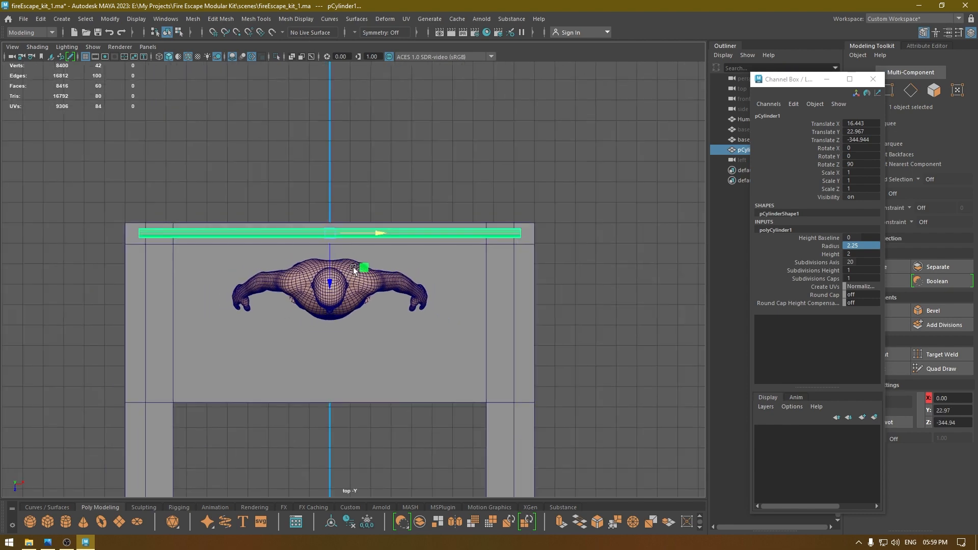
{"action": "middle_click_drag", "start_coordinate": [387, 275], "coordinate": [394, 250], "text": "alt"}
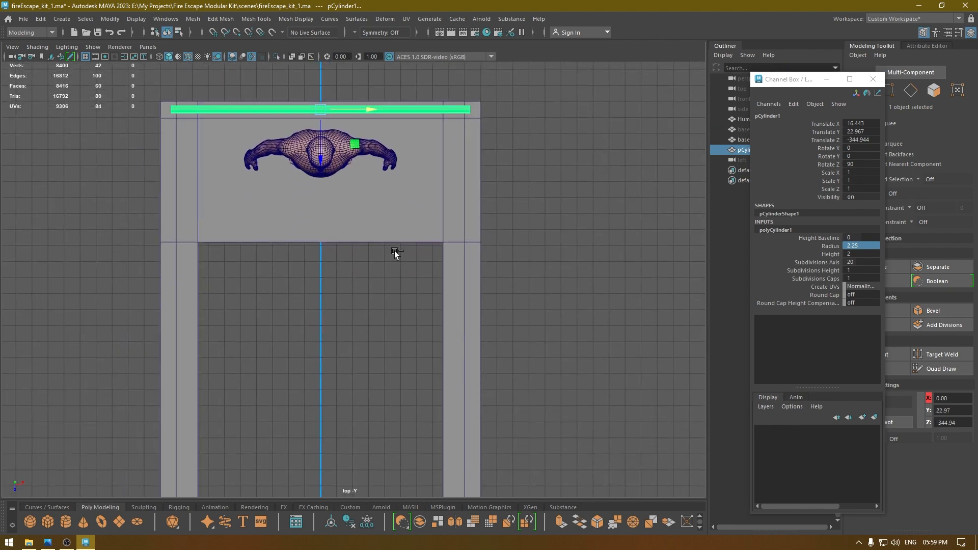
{"action": "key", "text": "ctrl+d"}
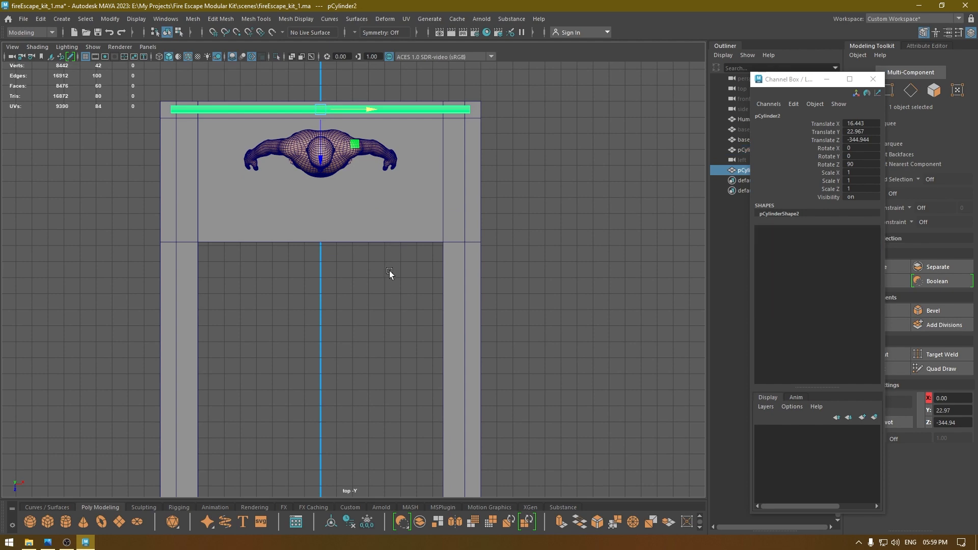
{"action": "scroll", "coordinate": [350, 178], "scroll_direction": "down", "scroll_amount": 1}
{"action": "left_click_drag", "start_coordinate": [325, 174], "coordinate": [294, 524]}
{"action": "middle_click_drag", "start_coordinate": [359, 489], "coordinate": [389, 74], "text": "alt"}
{"action": "left_click_drag", "start_coordinate": [358, 102], "coordinate": [359, 483]}
{"action": "middle_click_drag", "start_coordinate": [359, 483], "coordinate": [376, 158], "text": "alt"}
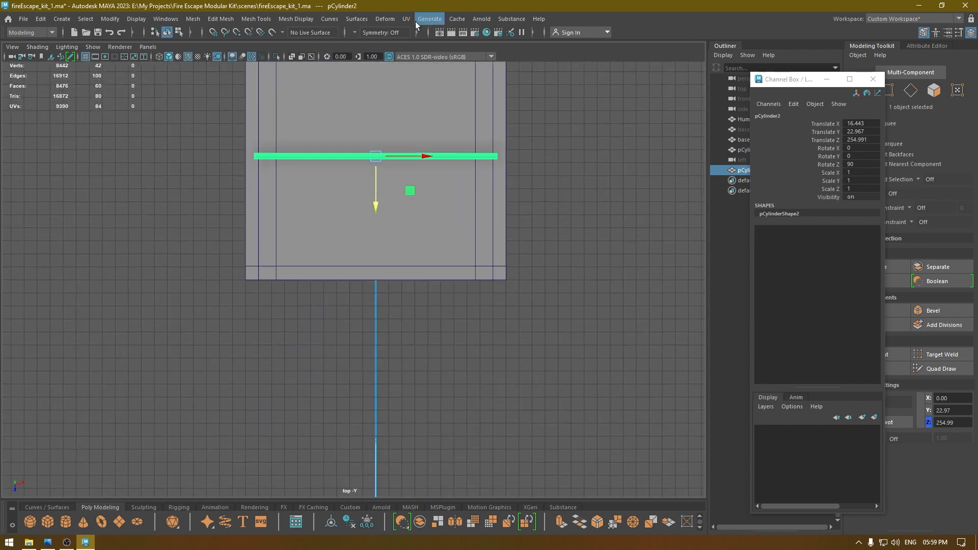
{"action": "scroll", "coordinate": [399, 234], "scroll_direction": "up", "scroll_amount": 1}
{"action": "left_click_drag", "start_coordinate": [380, 177], "coordinate": [381, 313]}
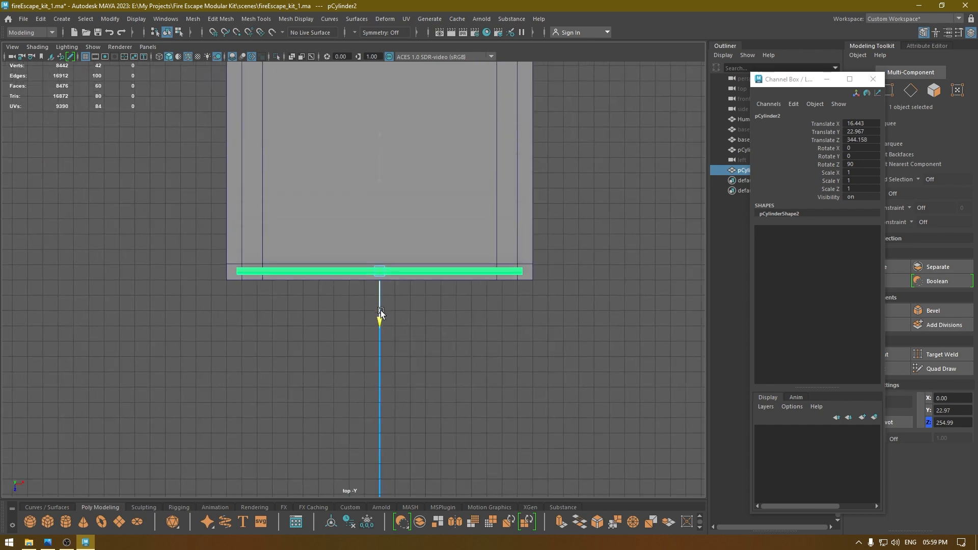
- Duplicate that bar, rotate the copy 90 degrees to run lengthwise, and move it along X to about 92.54 over the side rim
{"action": "middle_click_drag", "start_coordinate": [388, 122], "coordinate": [319, 268], "text": "alt"}
{"action": "scroll", "coordinate": [319, 269], "scroll_direction": "down", "scroll_amount": 1}
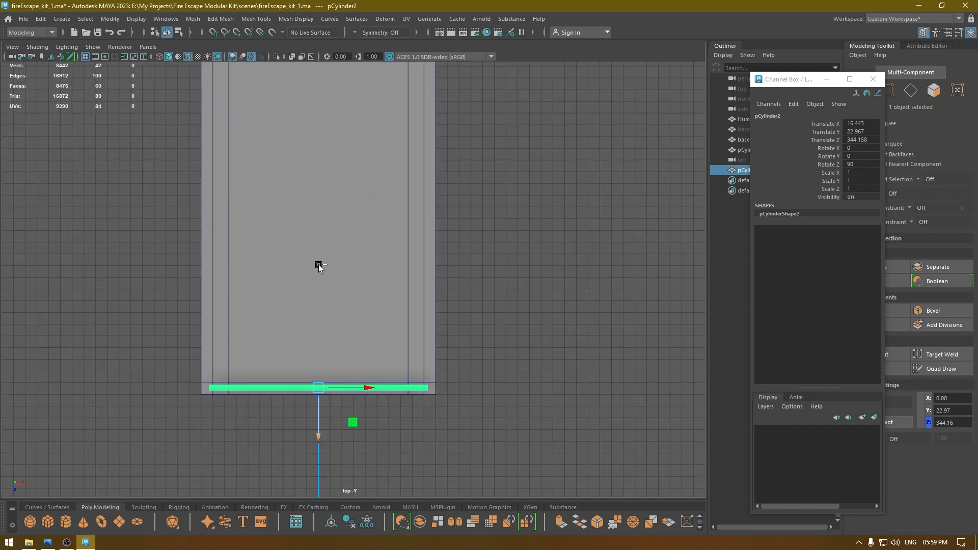
{"action": "key", "text": "ctrl+d"}
{"action": "key", "text": "e"}
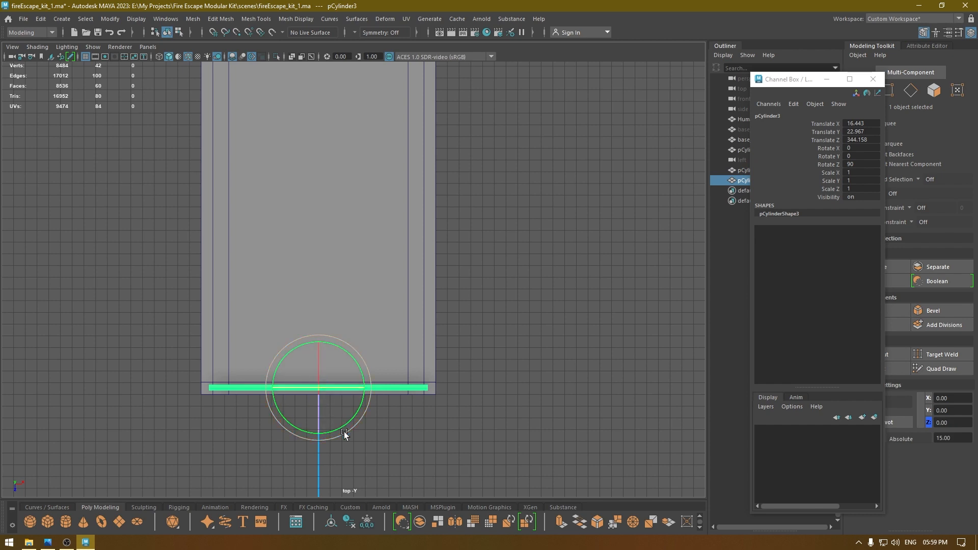
{"action": "left_click_drag", "start_coordinate": [321, 434], "coordinate": [400, 349]}
{"action": "left_click_drag", "start_coordinate": [403, 294], "coordinate": [485, 391]}
{"action": "key", "text": "w"}
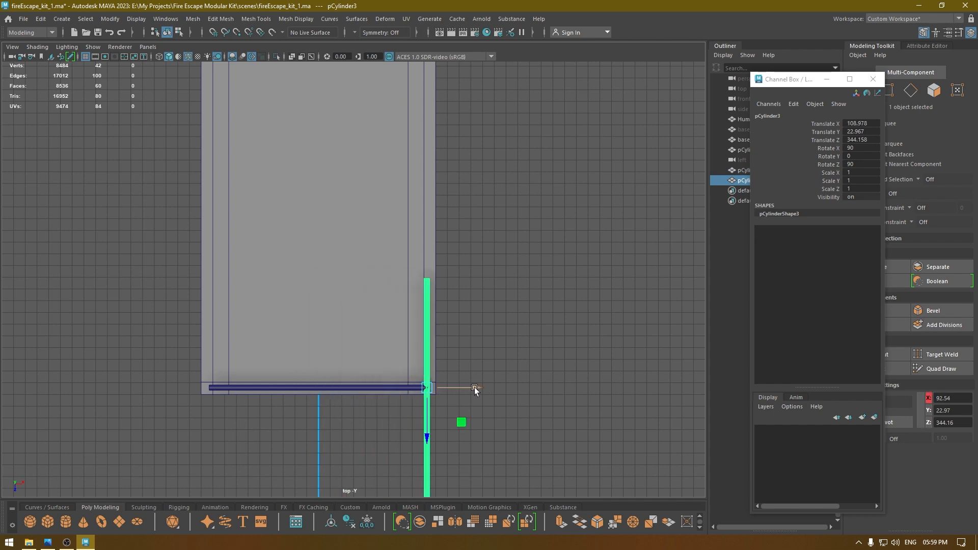
- Shift the side bar along Z to about 244.60 and center it on the side rim at X about 94.74
{"action": "scroll", "coordinate": [377, 336], "scroll_direction": "up", "scroll_amount": 5}
{"action": "left_click_drag", "start_coordinate": [377, 335], "coordinate": [402, 46]}
{"action": "middle_click_drag", "start_coordinate": [432, 108], "coordinate": [381, 245], "text": "alt"}
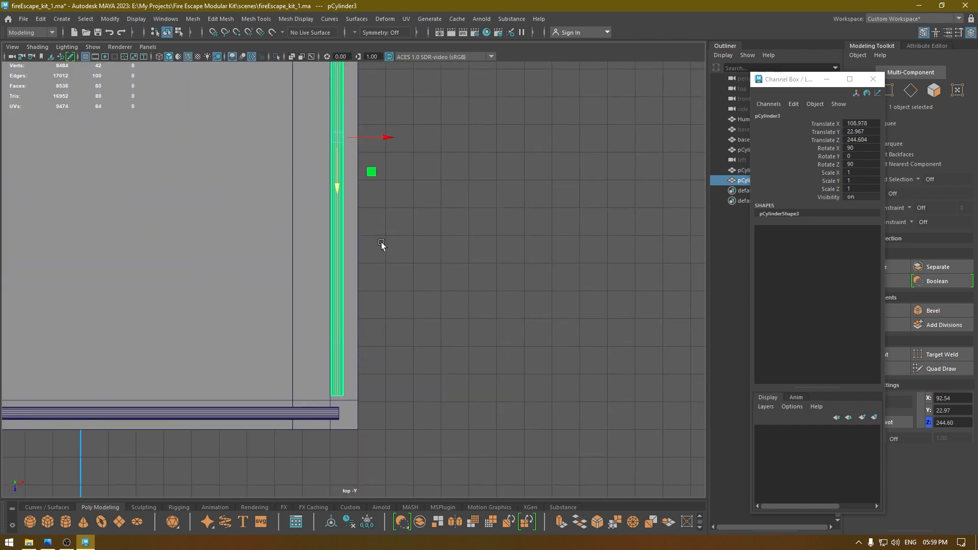
{"action": "left_click_drag", "start_coordinate": [379, 137], "coordinate": [393, 135]}
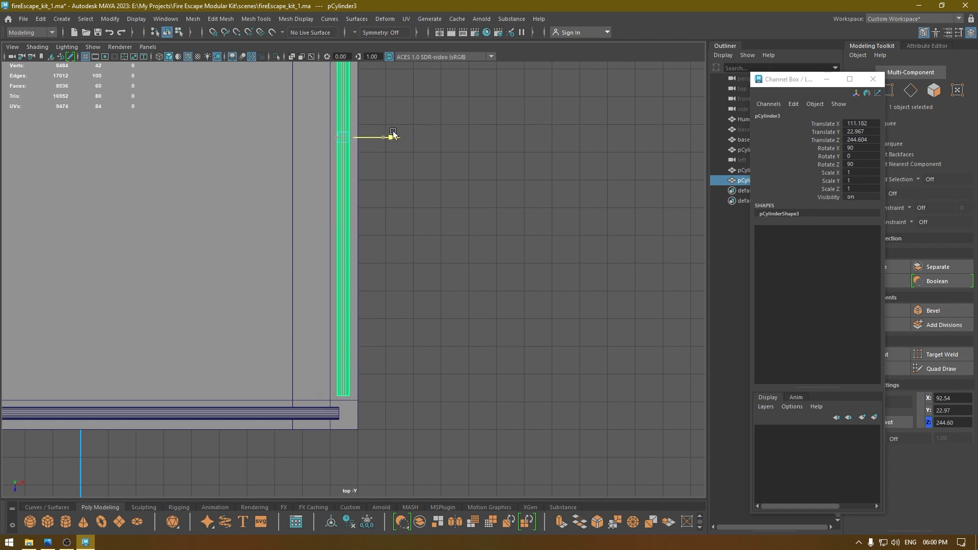
- Extend the side bar by moving its far end vertices along Z to about -339.40, near the first end bar
{"action": "scroll", "coordinate": [380, 271], "scroll_direction": "down", "scroll_amount": 1}
{"action": "middle_click_drag", "start_coordinate": [371, 213], "coordinate": [377, 451], "text": "alt"}
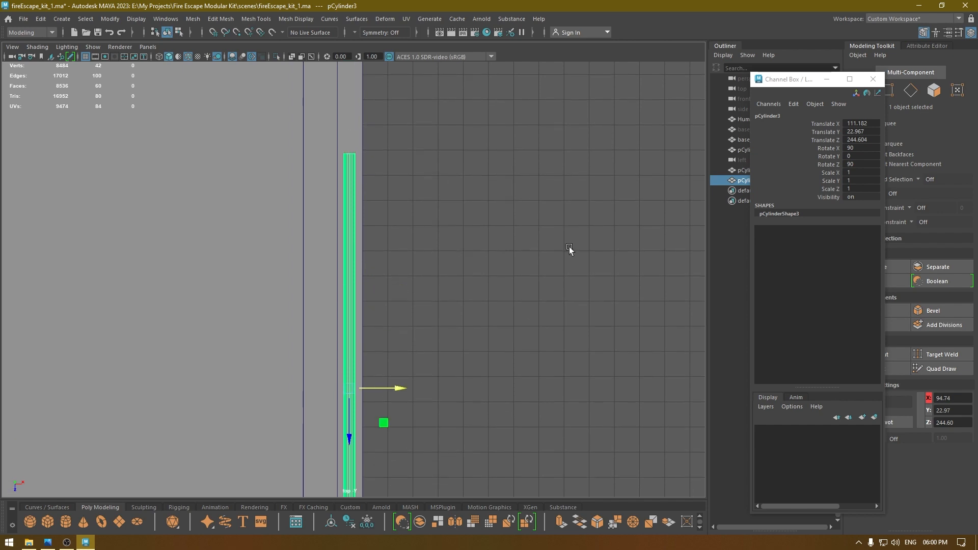
{"action": "key", "text": "F9"}
{"action": "left_click_drag", "start_coordinate": [421, 110], "coordinate": [271, 188]}
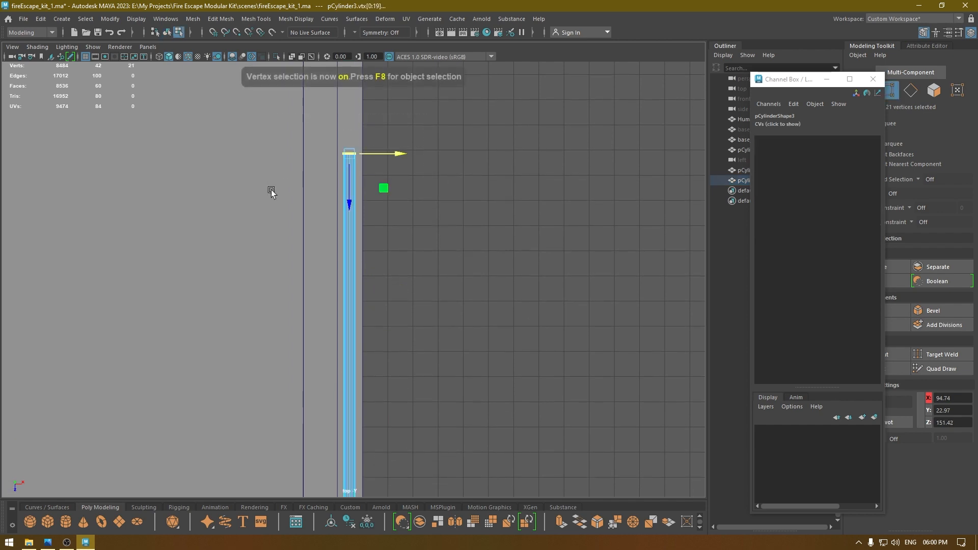
{"action": "scroll", "coordinate": [391, 159], "scroll_direction": "down", "scroll_amount": 3}
{"action": "middle_click_drag", "start_coordinate": [390, 162], "coordinate": [397, 311], "text": "alt"}
{"action": "scroll", "coordinate": [379, 185], "scroll_direction": "down", "scroll_amount": 1}
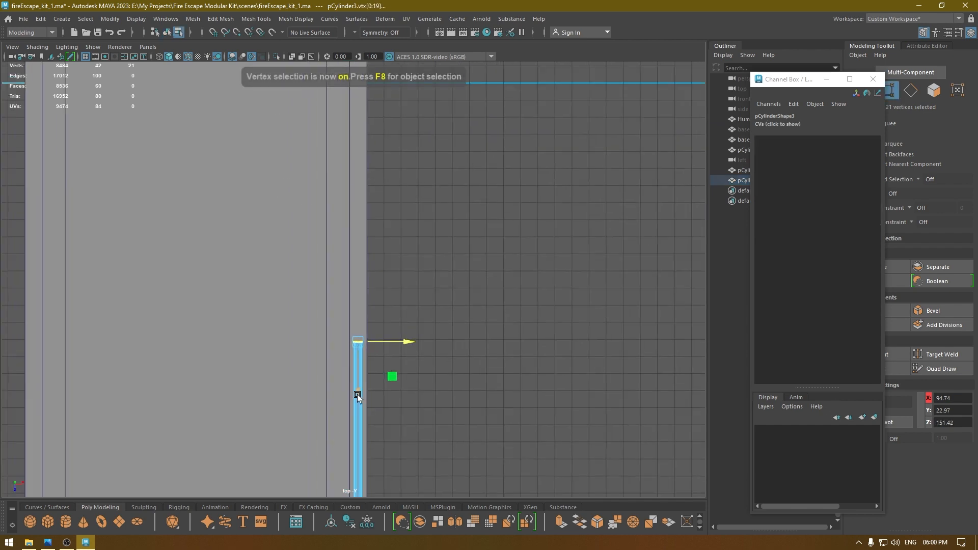
{"action": "left_click_drag", "start_coordinate": [357, 397], "coordinate": [387, 94]}
{"action": "middle_click_drag", "start_coordinate": [389, 96], "coordinate": [350, 473], "text": "alt"}
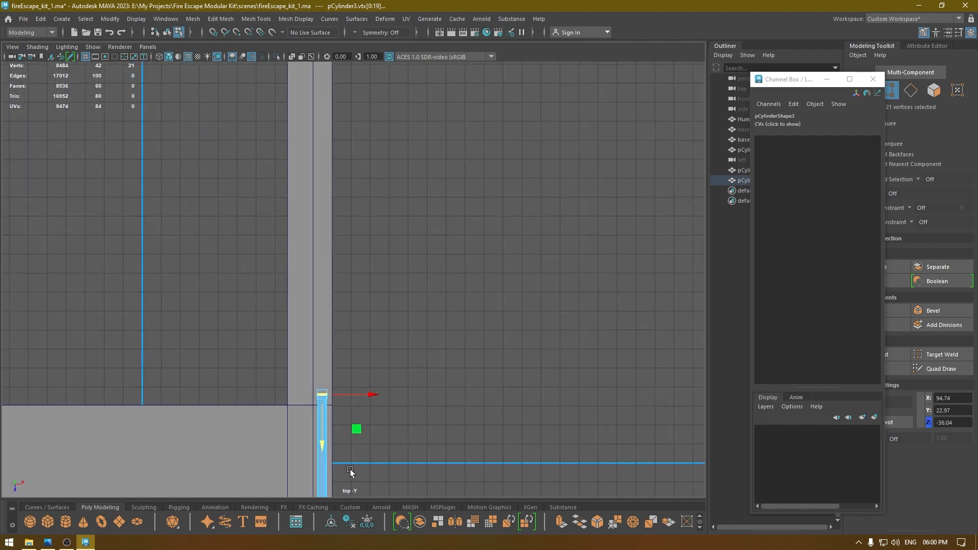
{"action": "left_click_drag", "start_coordinate": [324, 450], "coordinate": [334, 57]}
{"action": "middle_click_drag", "start_coordinate": [360, 114], "coordinate": [388, 421], "text": "alt"}
{"action": "left_click_drag", "start_coordinate": [340, 354], "coordinate": [366, 136]}
- Extend the side bar's other end slightly along Z to the inner edge of the end rim and return to object mode
{"action": "scroll", "coordinate": [438, 240], "scroll_direction": "down", "scroll_amount": 4}
{"action": "middle_click_drag", "start_coordinate": [418, 458], "coordinate": [433, 185], "text": "alt"}
{"action": "middle_click_drag", "start_coordinate": [439, 484], "coordinate": [475, 205], "text": "alt"}
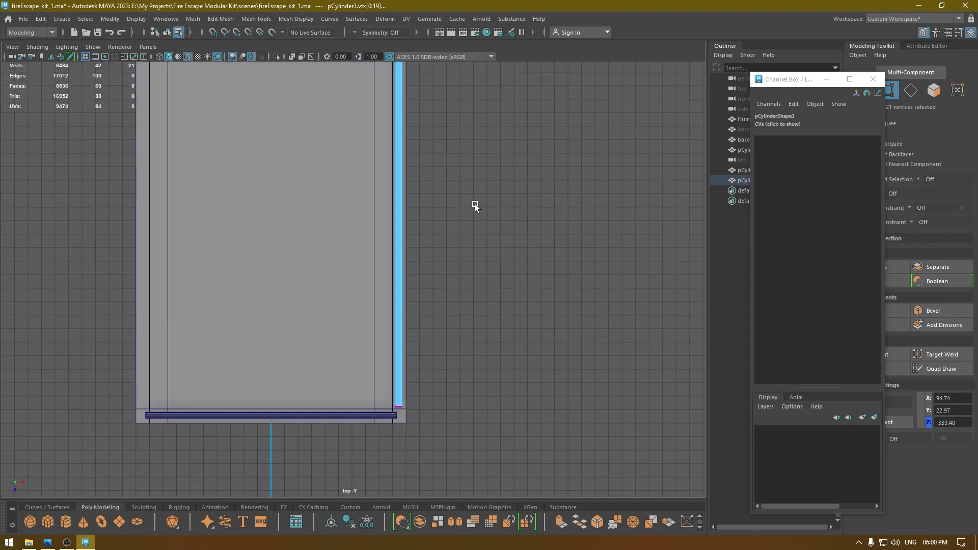
{"action": "middle_click_drag", "start_coordinate": [456, 439], "coordinate": [455, 188], "text": "alt"}
{"action": "scroll", "coordinate": [455, 188], "scroll_direction": "up", "scroll_amount": 10}
{"action": "middle_click_drag", "start_coordinate": [455, 151], "coordinate": [404, 301], "text": "alt"}
{"action": "middle_click_drag", "start_coordinate": [430, 131], "coordinate": [344, 345], "text": "alt"}
{"action": "scroll", "coordinate": [345, 345], "scroll_direction": "up", "scroll_amount": 1}
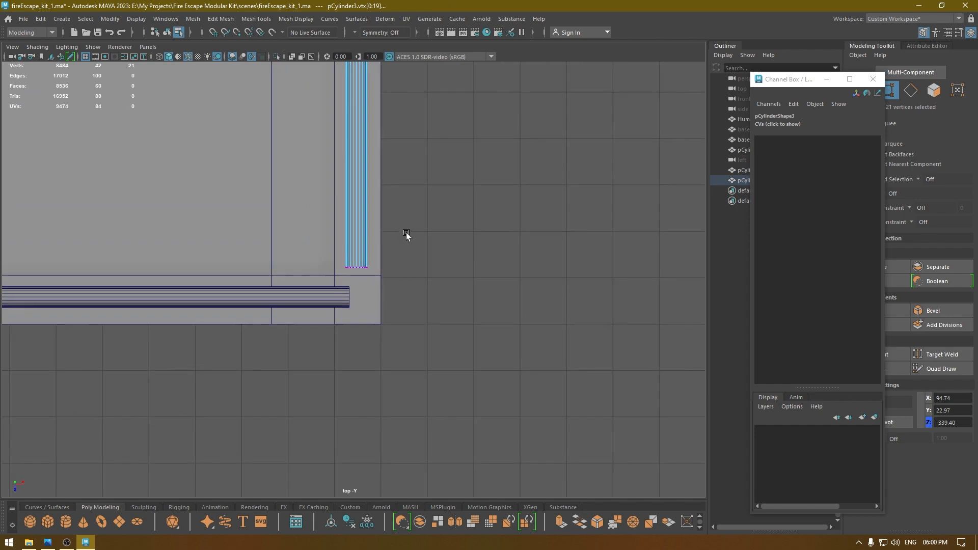
{"action": "left_click_drag", "start_coordinate": [407, 235], "coordinate": [321, 291]}
{"action": "mouse_move", "coordinate": [352, 321]}
{"action": "left_mouse_down"}
{"action": "mouse_move", "coordinate": [356, 309]}
{"action": "mouse_move", "coordinate": [358, 326]}
{"action": "mouse_move", "coordinate": [365, 321]}
{"action": "left_mouse_up"}
{"action": "right_click_drag", "start_coordinate": [385, 340], "coordinate": [385, 21], "text": "alt"}
{"action": "right_click_drag", "start_coordinate": [451, 489], "coordinate": [435, 20], "text": "alt"}
{"action": "middle_click_drag", "start_coordinate": [416, 205], "coordinate": [420, 481], "text": "alt"}
{"action": "right_click_drag", "start_coordinate": [420, 481], "coordinate": [442, 265], "text": "alt"}
{"action": "middle_click_drag", "start_coordinate": [441, 243], "coordinate": [463, 371], "text": "alt"}
{"action": "right_click_drag", "start_coordinate": [401, 169], "coordinate": [467, 219]}
- Shorten the end bar beside the human figure by moving its corner-side end vertices along X to about 90.02
{"action": "middle_click_drag", "start_coordinate": [468, 204], "coordinate": [448, 363], "text": "alt"}
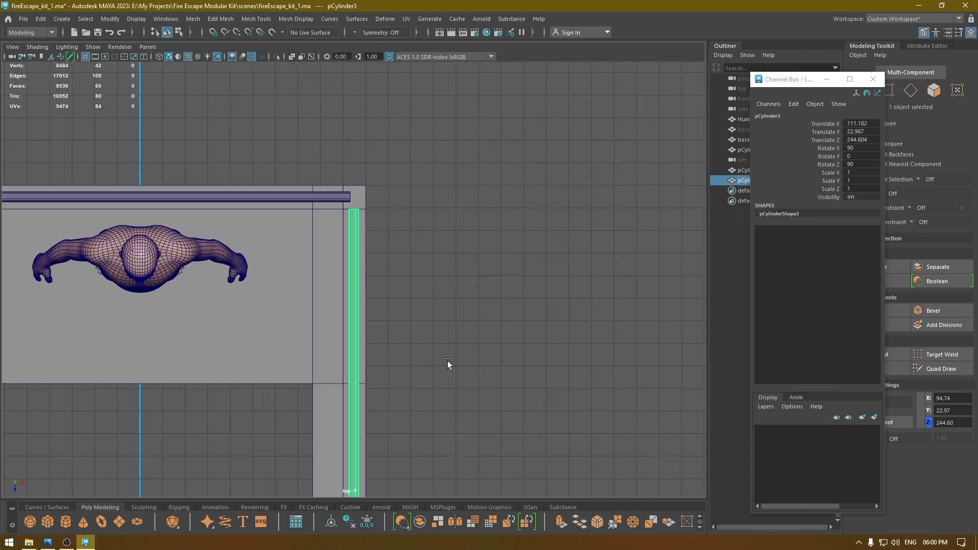
{"action": "right_click_drag", "start_coordinate": [336, 173], "coordinate": [359, 293], "text": "alt"}
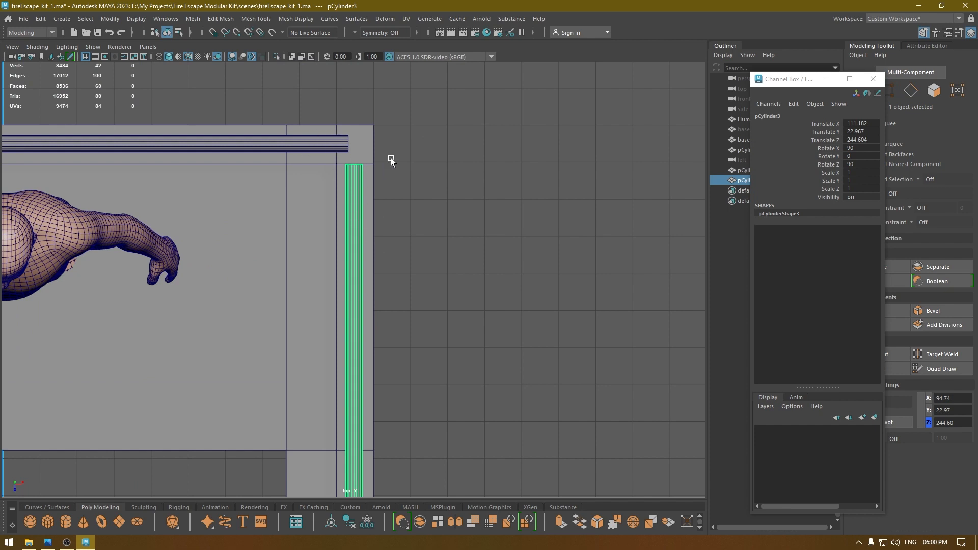
{"action": "left_click", "coordinate": [302, 147]}
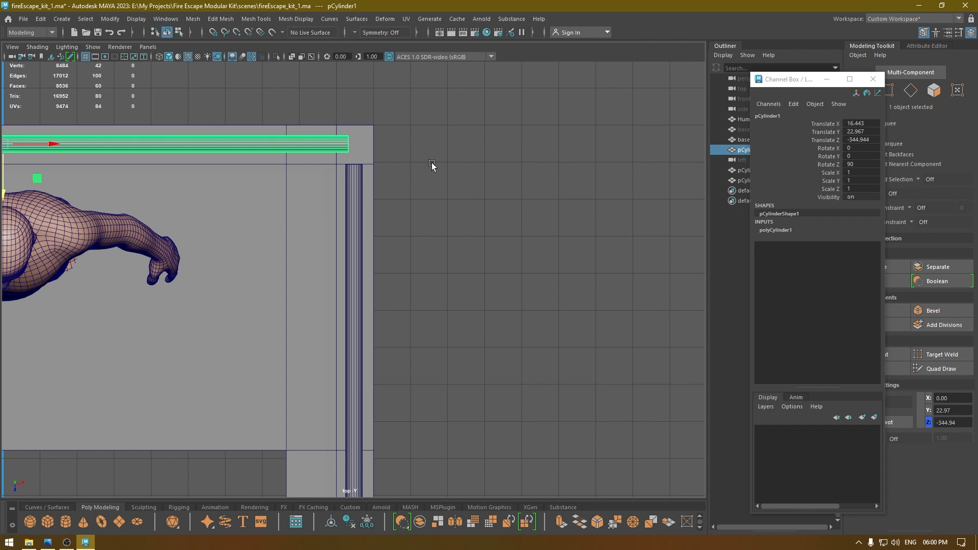
{"action": "right_click_drag", "start_coordinate": [413, 128], "coordinate": [360, 134]}
{"action": "left_click_drag", "start_coordinate": [326, 109], "coordinate": [391, 143]}
- Shorten the opposite end bar by moving its corner-side end vertices along X to about 89.99
{"action": "scroll", "coordinate": [419, 273], "scroll_direction": "down", "scroll_amount": 1}
{"action": "middle_click_drag", "start_coordinate": [421, 392], "coordinate": [486, 92], "text": "alt"}
{"action": "middle_click_drag", "start_coordinate": [493, 426], "coordinate": [493, 56], "text": "alt"}
{"action": "middle_click_drag", "start_coordinate": [489, 489], "coordinate": [535, 84], "text": "alt"}
{"action": "middle_click_drag", "start_coordinate": [512, 442], "coordinate": [474, 200], "text": "alt"}
{"action": "scroll", "coordinate": [484, 245], "scroll_direction": "up", "scroll_amount": 4}
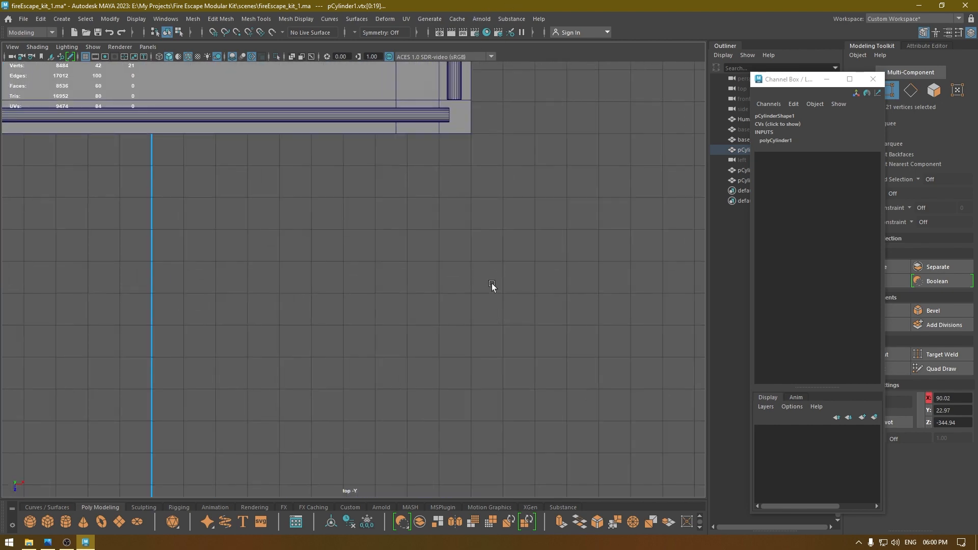
{"action": "middle_click_drag", "start_coordinate": [491, 283], "coordinate": [448, 362], "text": "alt"}
{"action": "left_click", "coordinate": [351, 196]}
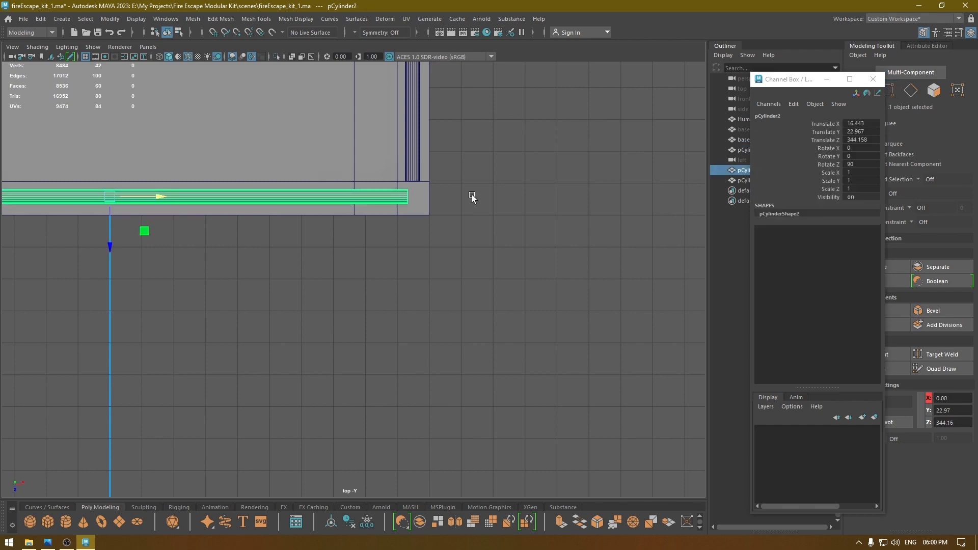
{"action": "key", "text": "F9"}
{"action": "left_click_drag", "start_coordinate": [466, 150], "coordinate": [387, 224]}
{"action": "left_click_drag", "start_coordinate": [444, 201], "coordinate": [181, 163]}
- Select the side bar and both end bars in the perspective view and combine them into one mesh
{"action": "key", "text": "space"}
{"action": "key", "text": "f"}
{"action": "scroll", "coordinate": [400, 266], "scroll_direction": "down", "scroll_amount": 3}
{"action": "key", "text": "F8"}
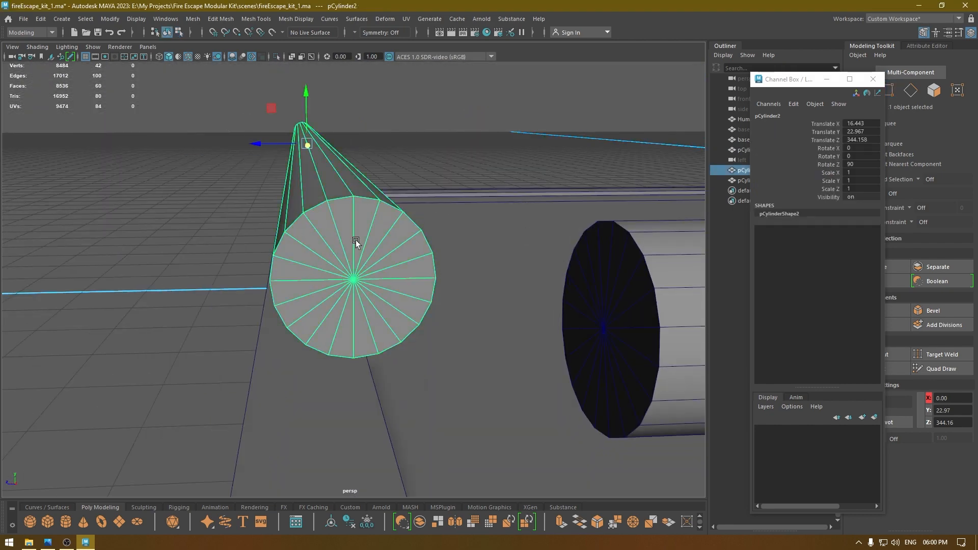
{"action": "left_click", "coordinate": [576, 304], "text": "shift"}
{"action": "left_click_drag", "start_coordinate": [576, 304], "coordinate": [681, 247], "text": "alt"}
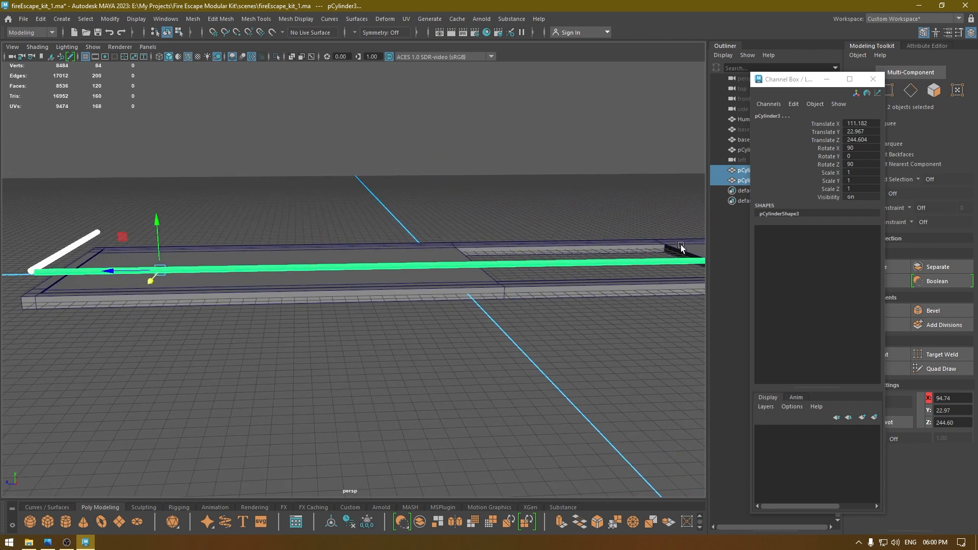
{"action": "left_click_drag", "start_coordinate": [271, 240], "coordinate": [480, 301], "text": "alt"}
{"action": "left_click", "coordinate": [491, 247], "text": "shift"}
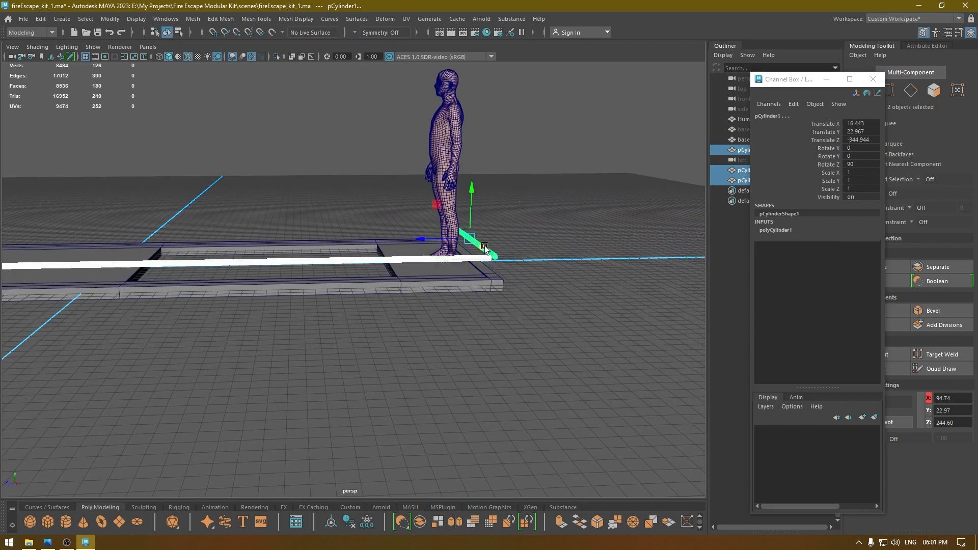
{"action": "right_click_drag", "start_coordinate": [519, 210], "coordinate": [506, 423], "text": "shift"}
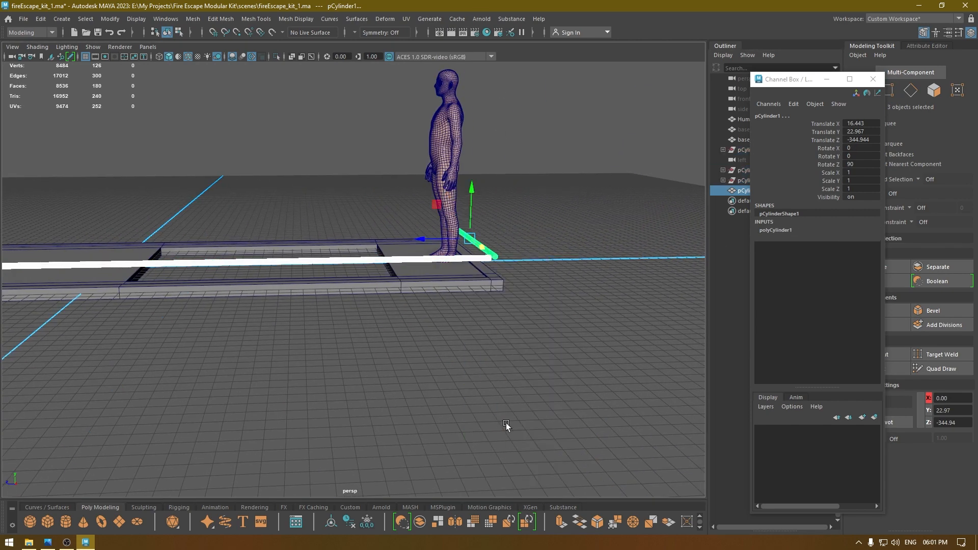
- Bridge the two open-corner end cap faces between the side bar and the end bar away from the human figure
{"action": "left_click_drag", "start_coordinate": [505, 424], "coordinate": [272, 282], "text": "alt"}
{"action": "scroll", "coordinate": [272, 283], "scroll_direction": "up", "scroll_amount": 5}
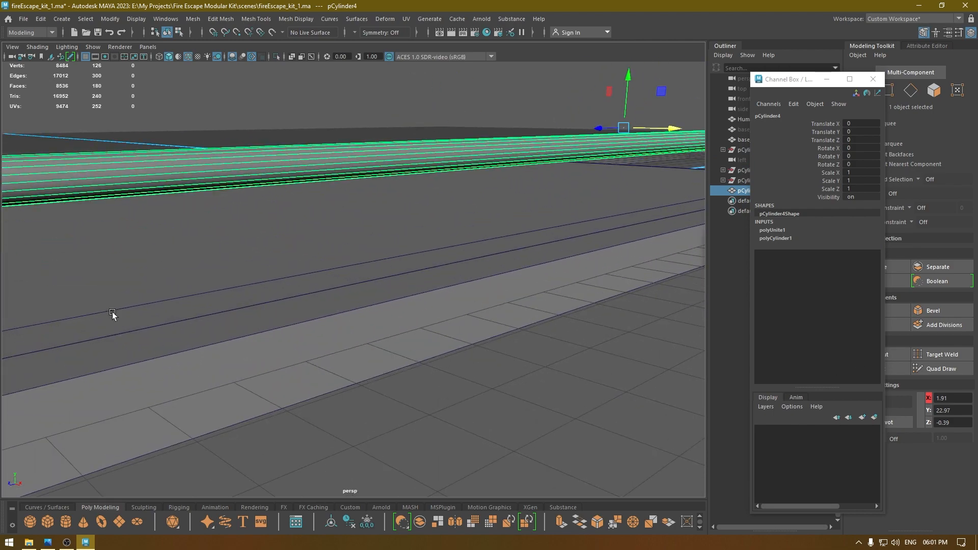
{"action": "middle_click_drag", "start_coordinate": [113, 315], "coordinate": [332, 314], "text": "alt"}
{"action": "scroll", "coordinate": [332, 314], "scroll_direction": "down", "scroll_amount": 1}
{"action": "right_click_drag", "start_coordinate": [187, 160], "coordinate": [224, 159]}
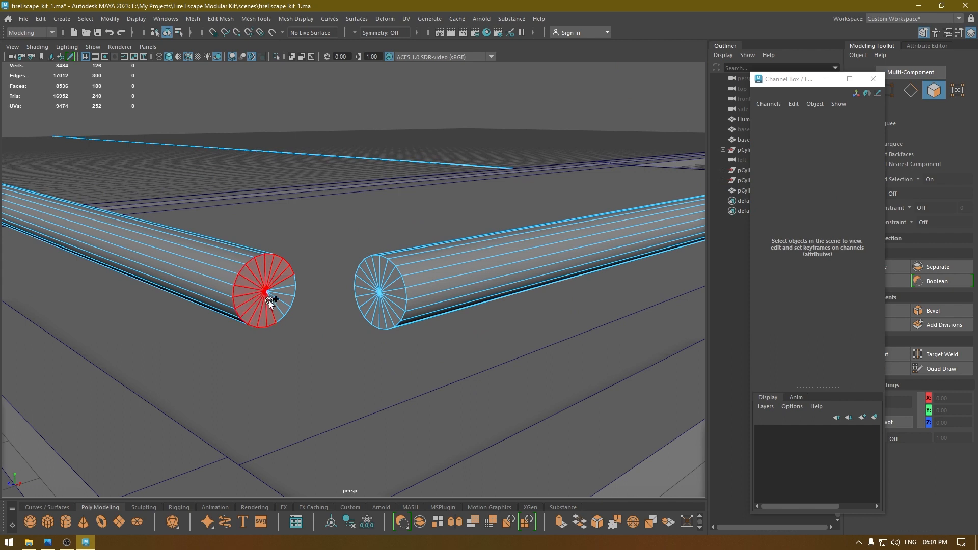
{"action": "left_click", "coordinate": [274, 287]}
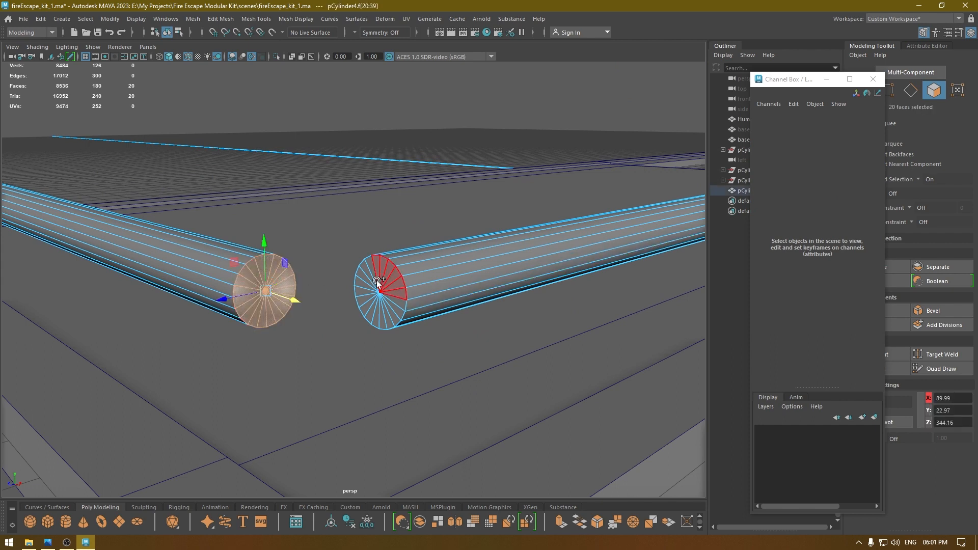
{"action": "left_click", "coordinate": [381, 300], "text": "shift"}
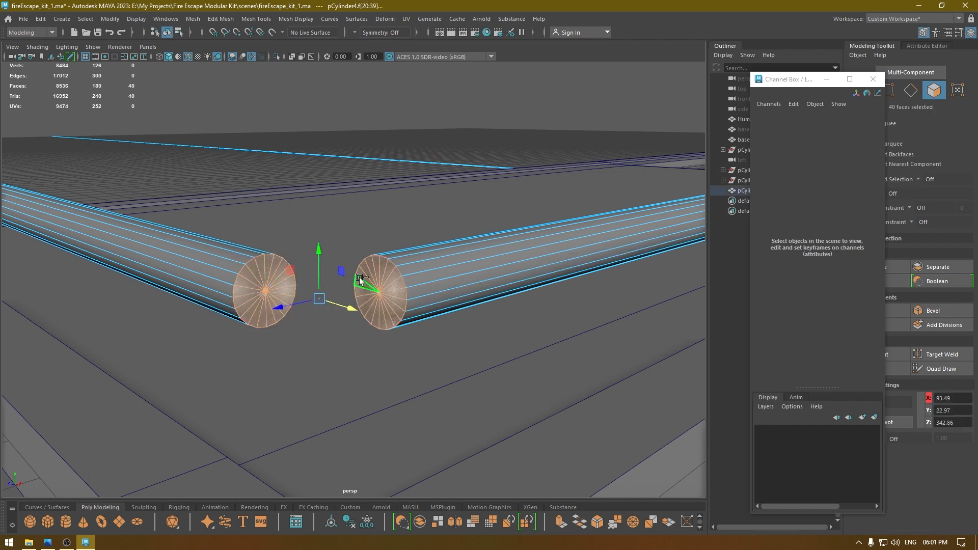
{"action": "right_click_drag", "start_coordinate": [374, 281], "coordinate": [368, 434], "text": "shift"}
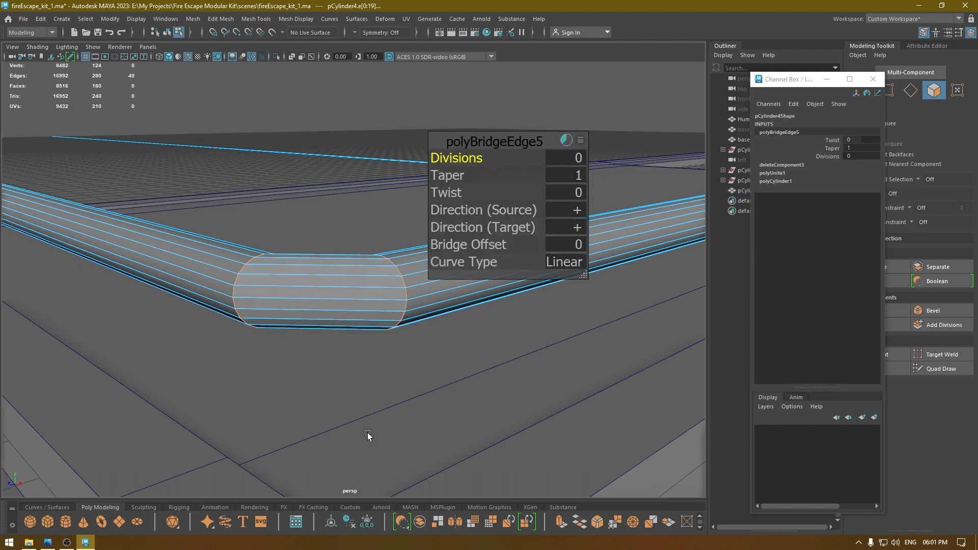
- Set the corner bridge's curve type to Blend with 3 divisions
{"action": "left_click", "coordinate": [573, 262]}
{"action": "left_click", "coordinate": [594, 280]}
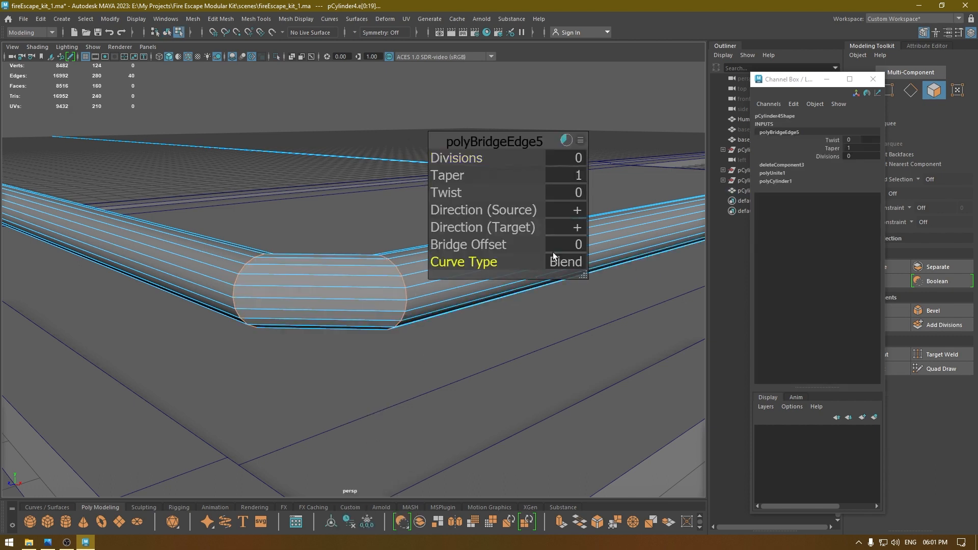
{"action": "left_click_drag", "start_coordinate": [451, 170], "coordinate": [601, 180]}
- Check the curved corner from above, set the bridge's divisions to 5 and return to object mode
{"action": "left_click_drag", "start_coordinate": [273, 312], "coordinate": [273, 330], "text": "alt"}
{"action": "middle_click_drag", "start_coordinate": [273, 328], "coordinate": [268, 106], "text": "alt"}
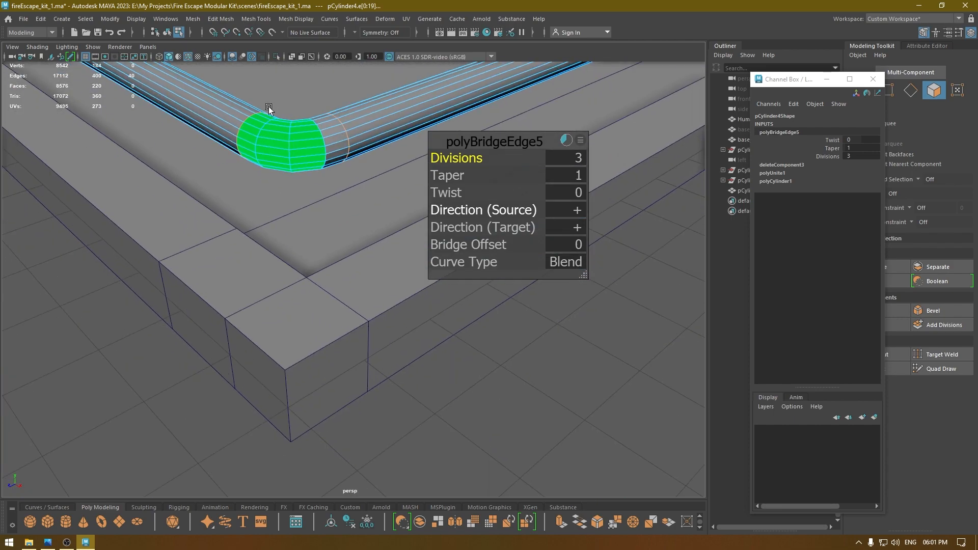
{"action": "left_click_drag", "start_coordinate": [268, 106], "coordinate": [288, 146], "text": "alt"}
{"action": "scroll", "coordinate": [288, 139], "scroll_direction": "down", "scroll_amount": 4}
{"action": "scroll", "coordinate": [327, 230], "scroll_direction": "up", "scroll_amount": 3}
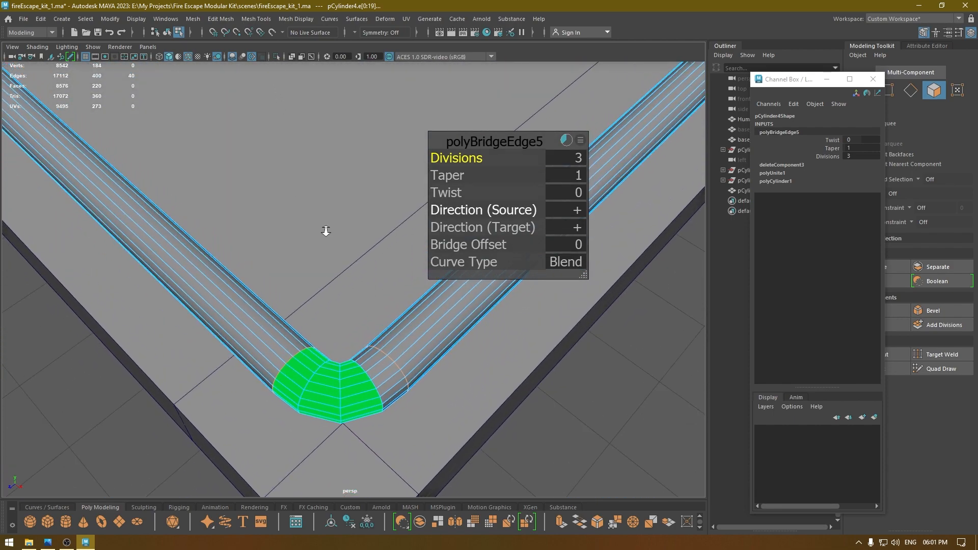
{"action": "left_click_drag", "start_coordinate": [474, 155], "coordinate": [557, 157]}
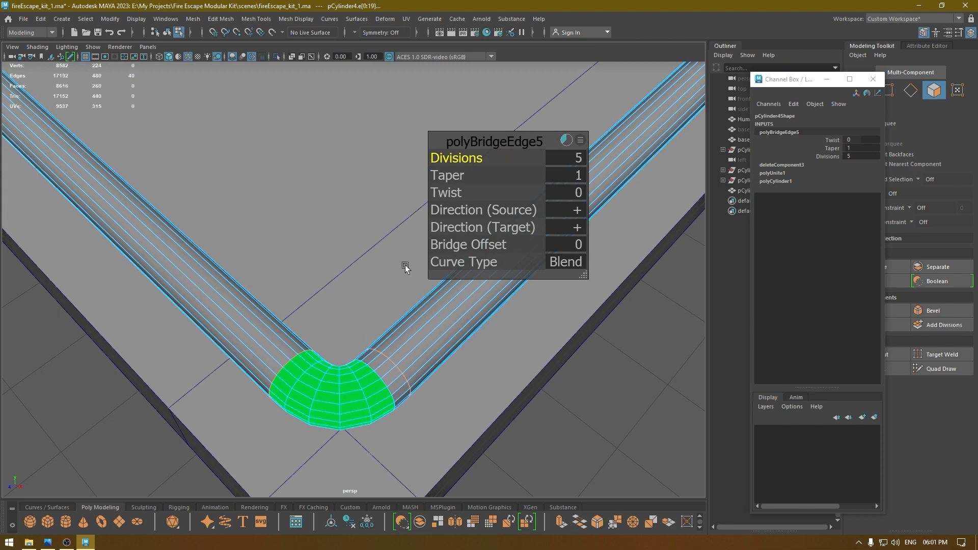
{"action": "right_click_drag", "start_coordinate": [398, 243], "coordinate": [482, 179]}
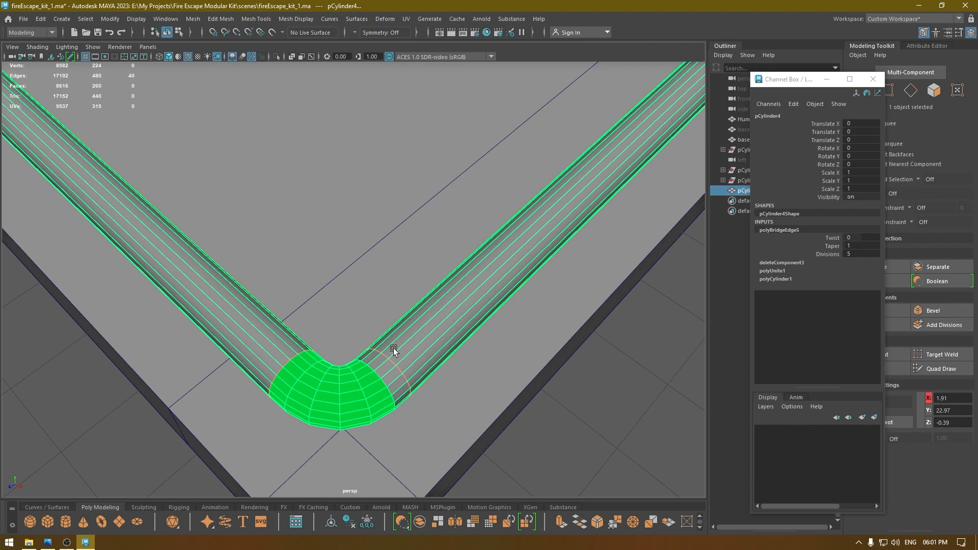
- Bridge the two open-corner end cap faces between the side bar and the end bar beside the human figure
{"action": "left_click", "coordinate": [442, 334]}
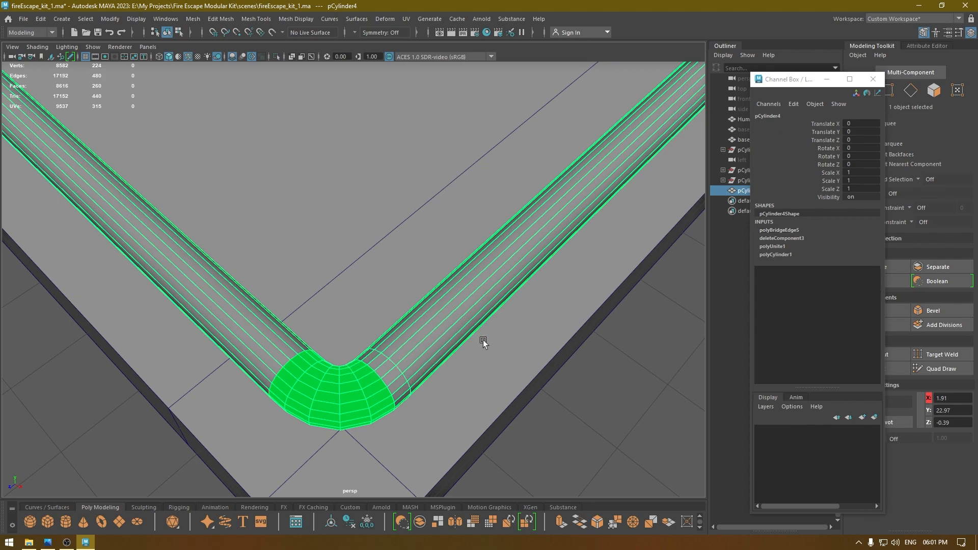
{"action": "left_click", "coordinate": [604, 413]}
{"action": "right_click_drag", "start_coordinate": [605, 414], "coordinate": [367, 397], "text": "alt"}
{"action": "left_click_drag", "start_coordinate": [367, 397], "coordinate": [350, 173], "text": "alt"}
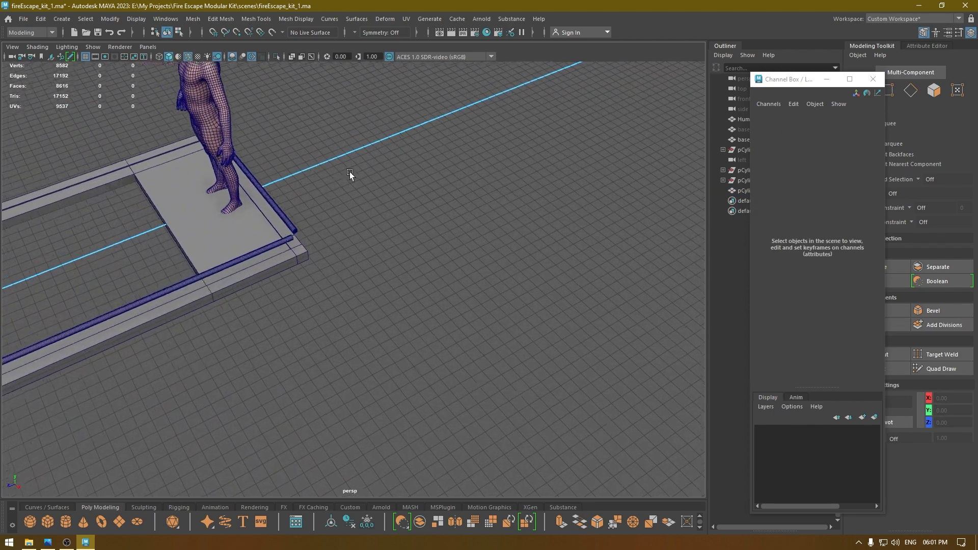
{"action": "middle_click_drag", "start_coordinate": [349, 174], "coordinate": [288, 79], "text": "alt"}
{"action": "right_click_drag", "start_coordinate": [288, 78], "coordinate": [408, 392], "text": "alt"}
{"action": "left_click_drag", "start_coordinate": [408, 393], "coordinate": [378, 195], "text": "alt"}
{"action": "left_click", "coordinate": [248, 233]}
{"action": "right_click_drag", "start_coordinate": [385, 226], "coordinate": [388, 251]}
{"action": "mouse_move", "coordinate": [365, 250]}
{"action": "left_mouse_down"}
{"action": "mouse_move", "coordinate": [375, 225]}
{"action": "mouse_move", "coordinate": [365, 236]}
{"action": "left_mouse_up"}
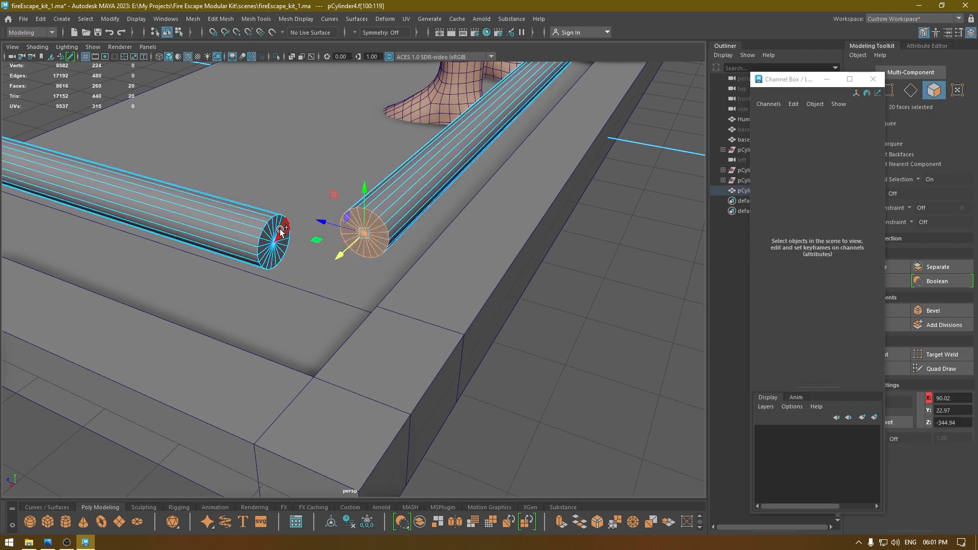
{"action": "left_click", "coordinate": [270, 251], "text": "shift"}
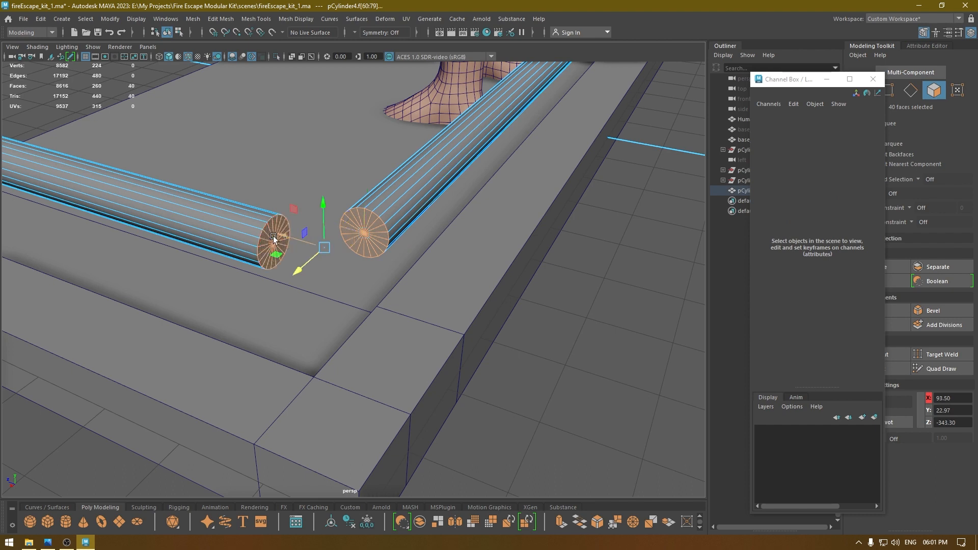
{"action": "right_click_drag", "start_coordinate": [273, 236], "coordinate": [274, 383], "text": "shift"}
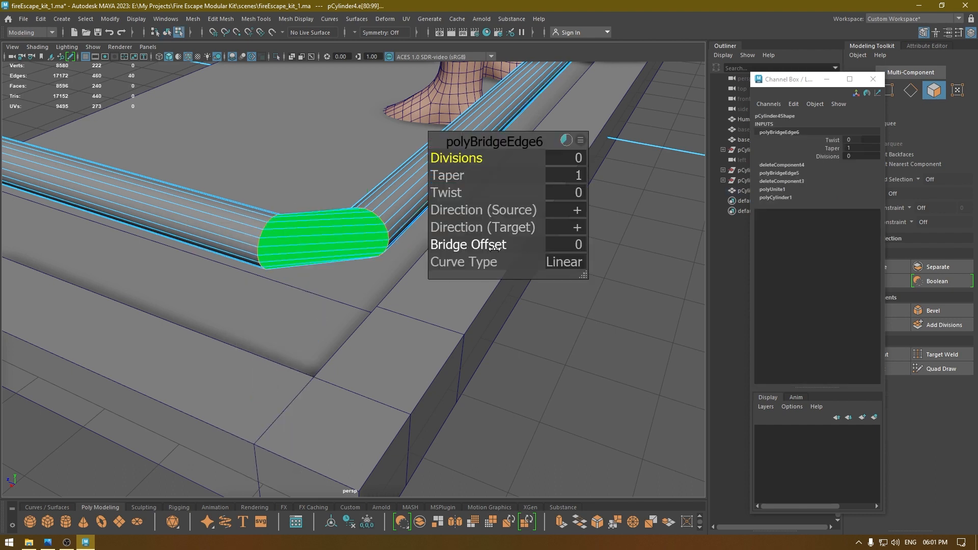
- Set the new corner bridge's curve type to Blend with 5 divisions and return to object mode
{"action": "left_click", "coordinate": [560, 262]}
{"action": "left_click", "coordinate": [572, 284]}
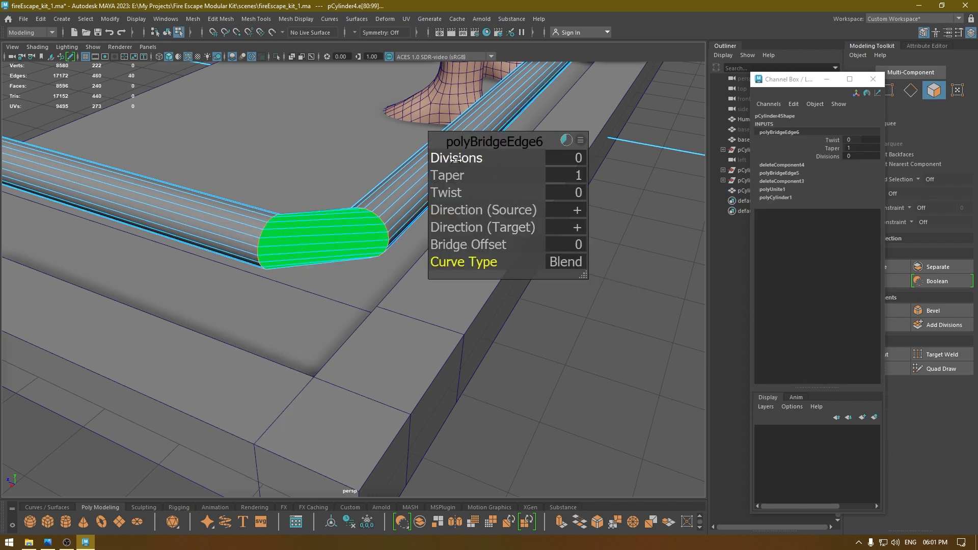
{"action": "left_click_drag", "start_coordinate": [489, 158], "coordinate": [713, 177]}
{"action": "key", "text": "F8"}
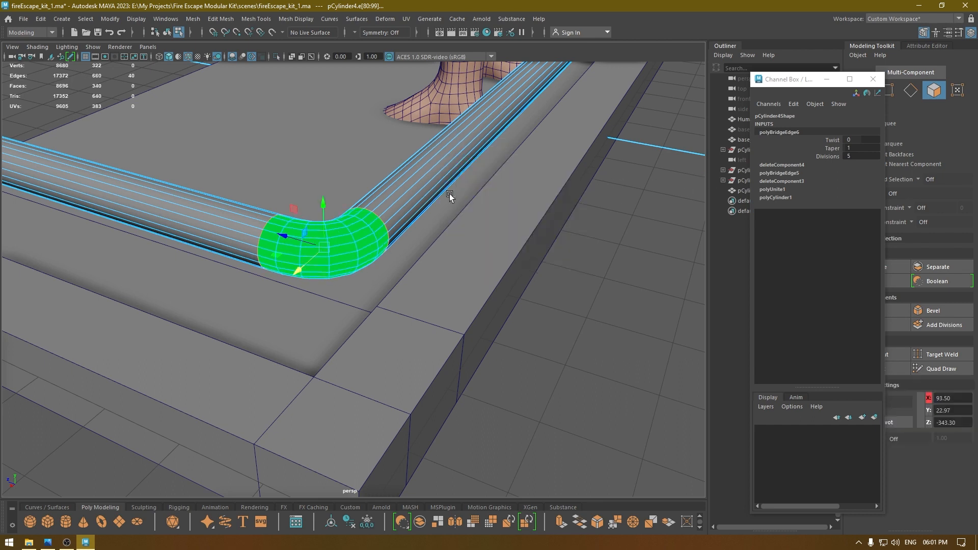
- Assign the existing lambert1 material to the whole combined railing mesh
{"action": "left_click", "coordinate": [430, 164]}
{"action": "right_click", "coordinate": [426, 167]}
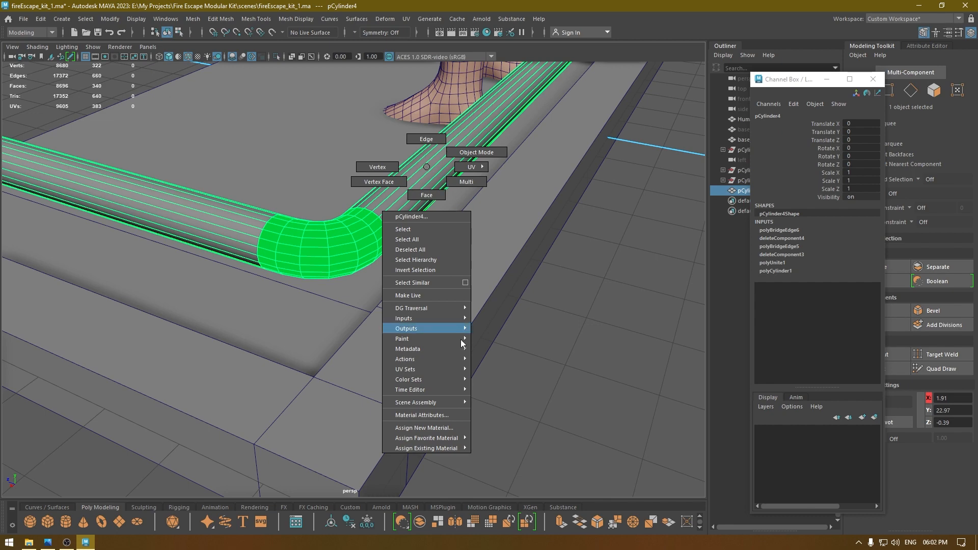
{"action": "mouse_move", "coordinate": [429, 450]}
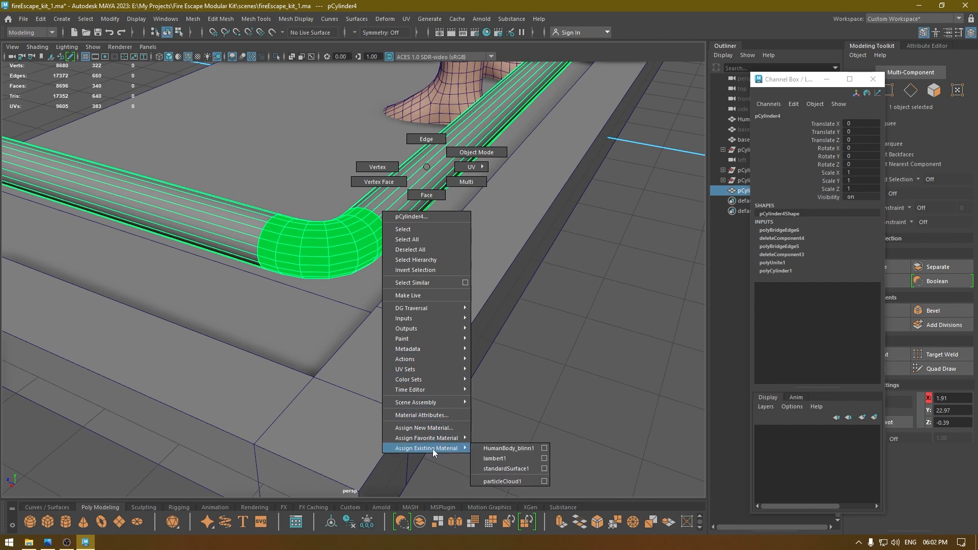
{"action": "left_click", "coordinate": [509, 460]}
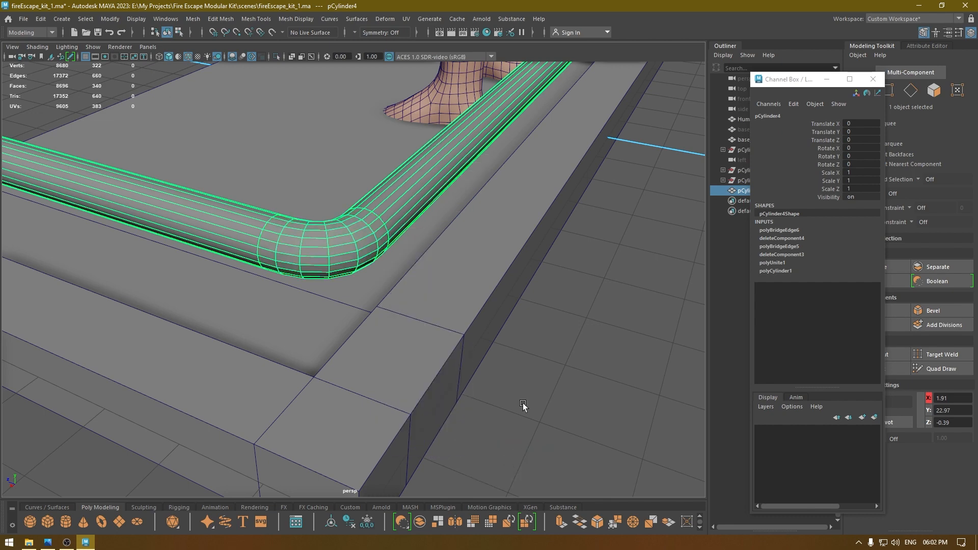
{"action": "left_click", "coordinate": [537, 387]}
- Apply Soften/Harden Edges to the whole railing mesh, then return to object mode and deselect it
{"action": "right_click_drag", "start_coordinate": [537, 387], "coordinate": [337, 118], "text": "alt"}
{"action": "left_click_drag", "start_coordinate": [336, 118], "coordinate": [313, 265], "text": "alt"}
{"action": "left_click", "coordinate": [357, 274]}
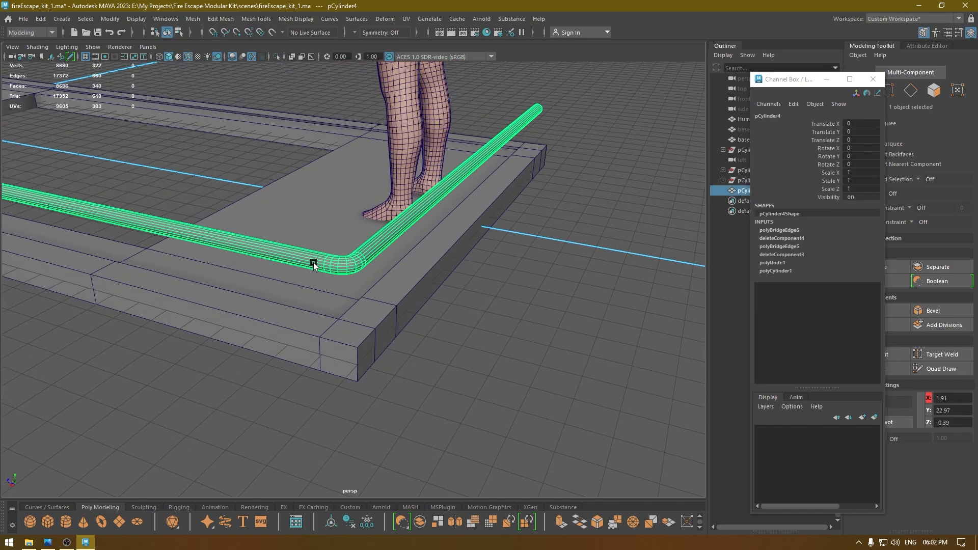
{"action": "left_click", "coordinate": [298, 18]}
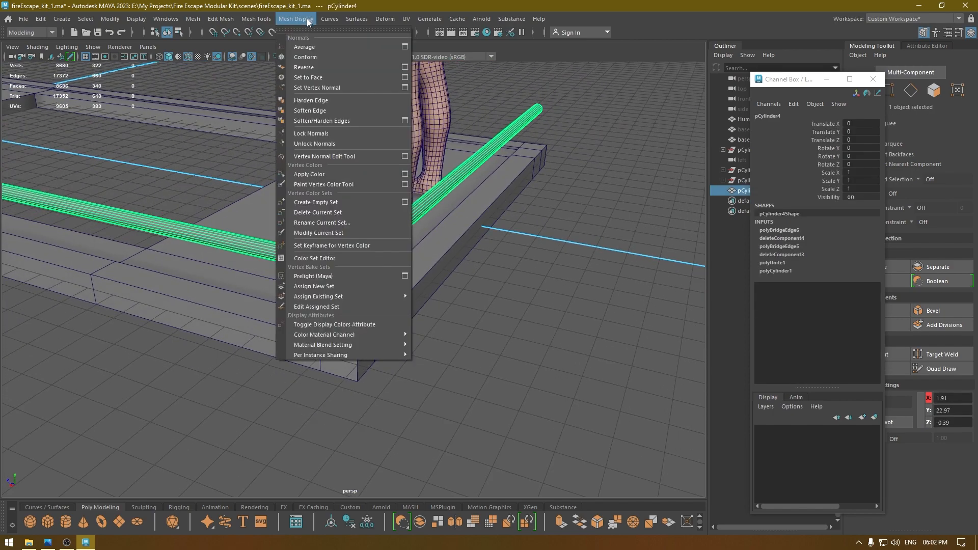
{"action": "left_click", "coordinate": [332, 120]}
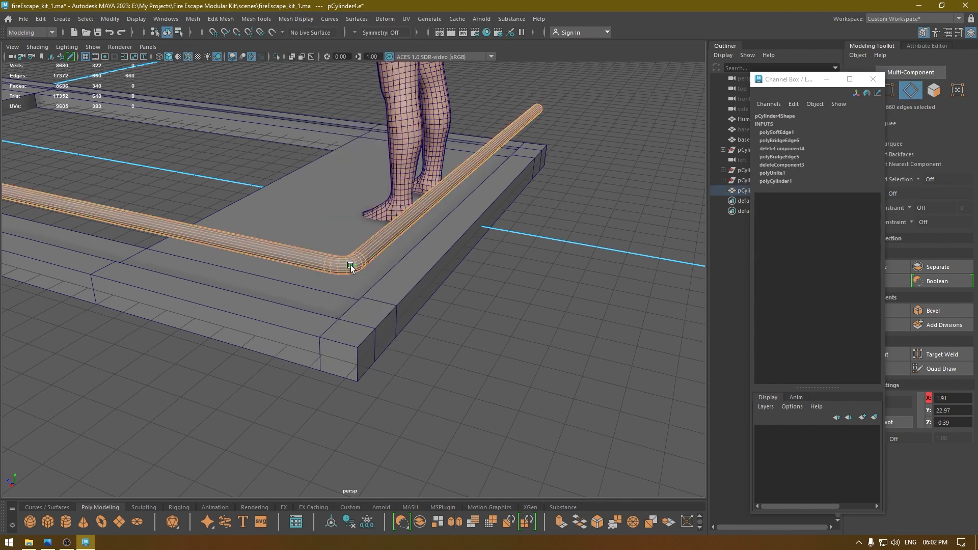
{"action": "right_click_drag", "start_coordinate": [350, 265], "coordinate": [422, 225]}
{"action": "left_click", "coordinate": [504, 268]}
- Turn off the wireframe overlay on shaded objects and inspect the railing's rounded corner
{"action": "left_click_drag", "start_coordinate": [461, 295], "coordinate": [488, 291], "text": "alt"}
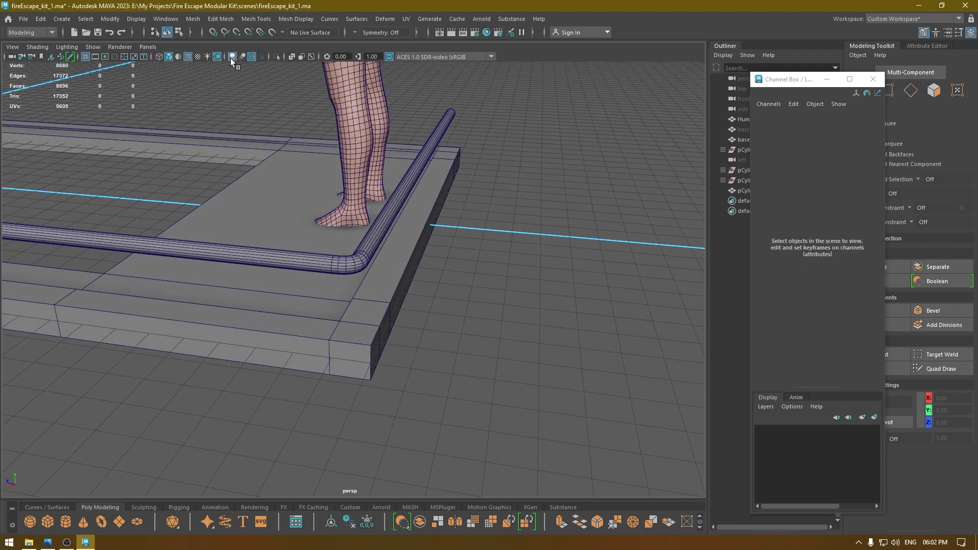
{"action": "left_click", "coordinate": [188, 57]}
{"action": "mouse_move", "coordinate": [295, 219]}
{"action": "left_mouse_down", "text": "alt"}
{"action": "mouse_move", "coordinate": [317, 251]}
{"action": "mouse_move", "coordinate": [245, 228]}
{"action": "mouse_move", "coordinate": [292, 181]}
{"action": "mouse_move", "coordinate": [288, 334]}
{"action": "mouse_move", "coordinate": [245, 227]}
{"action": "mouse_move", "coordinate": [478, 190]}
{"action": "mouse_move", "coordinate": [477, 286]}
{"action": "left_mouse_up", "text": "alt"}
- Raise the railing in the front view to about Y 76, consulting the fire escape reference photo, and check it in perspective
{"action": "key", "text": "space"}
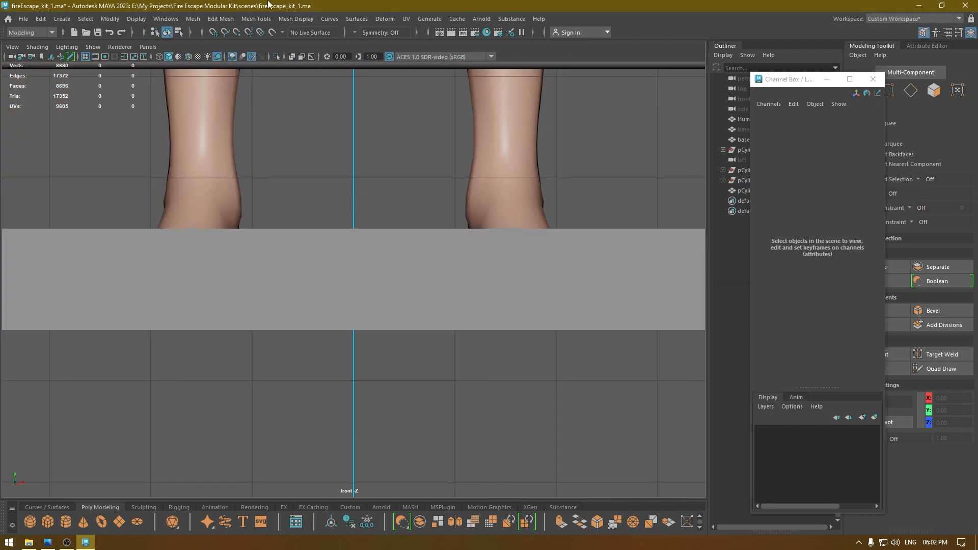
{"action": "left_click", "coordinate": [371, 233]}
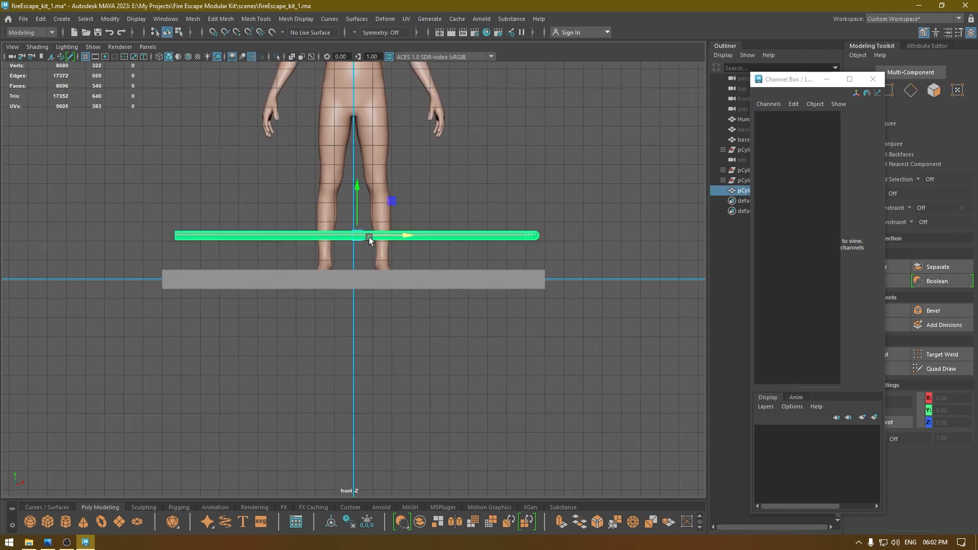
{"action": "left_click_drag", "start_coordinate": [357, 187], "coordinate": [364, 133]}
{"action": "left_click", "coordinate": [48, 543]}
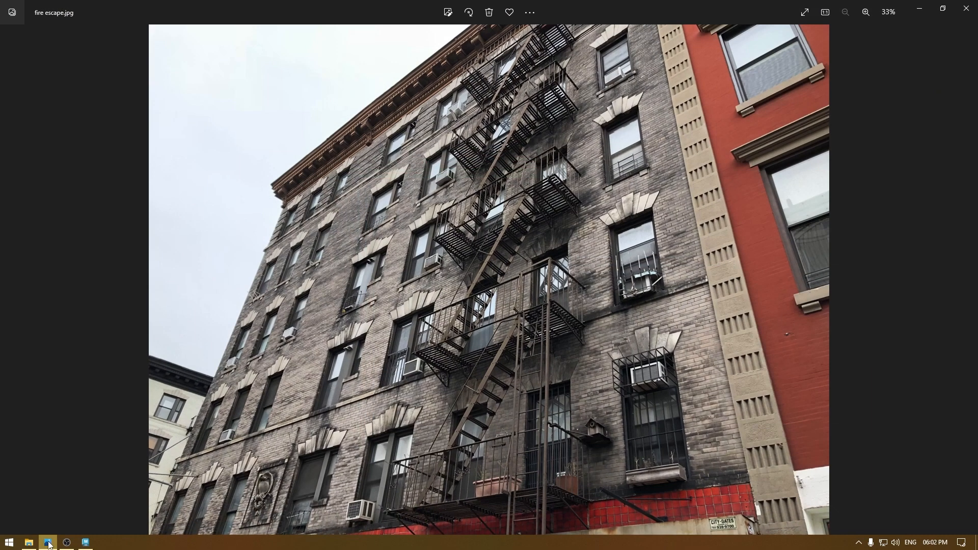
{"action": "left_click", "coordinate": [48, 543]}
{"action": "left_click_drag", "start_coordinate": [356, 117], "coordinate": [346, 47]}
{"action": "key", "text": "space"}
{"action": "left_click_drag", "start_coordinate": [353, 265], "coordinate": [324, 184], "text": "alt"}
{"action": "left_click_drag", "start_coordinate": [278, 147], "coordinate": [280, 146]}
{"action": "left_click", "coordinate": [479, 326]}
{"action": "left_click_drag", "start_coordinate": [478, 326], "coordinate": [256, 228], "text": "alt"}
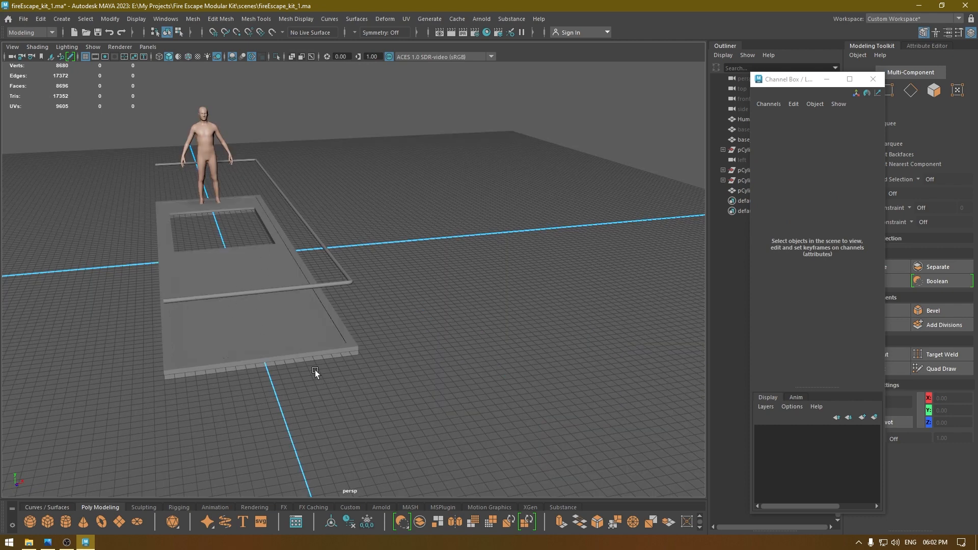
- Select the end vertices at both open ends of the railing in the top view
{"action": "key", "text": "space"}
{"action": "left_click_drag", "start_coordinate": [416, 259], "coordinate": [381, 225]}
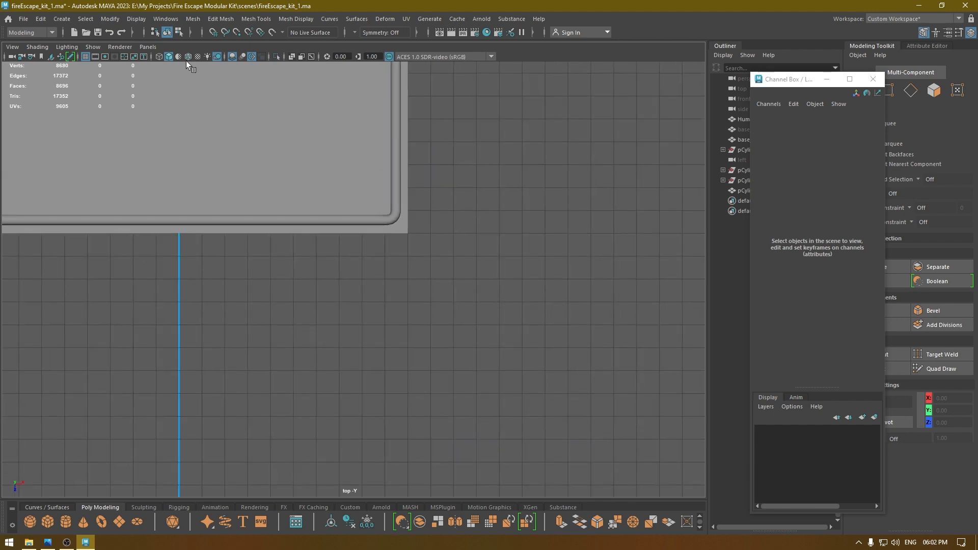
{"action": "middle_click_drag", "start_coordinate": [218, 147], "coordinate": [399, 438], "text": "alt"}
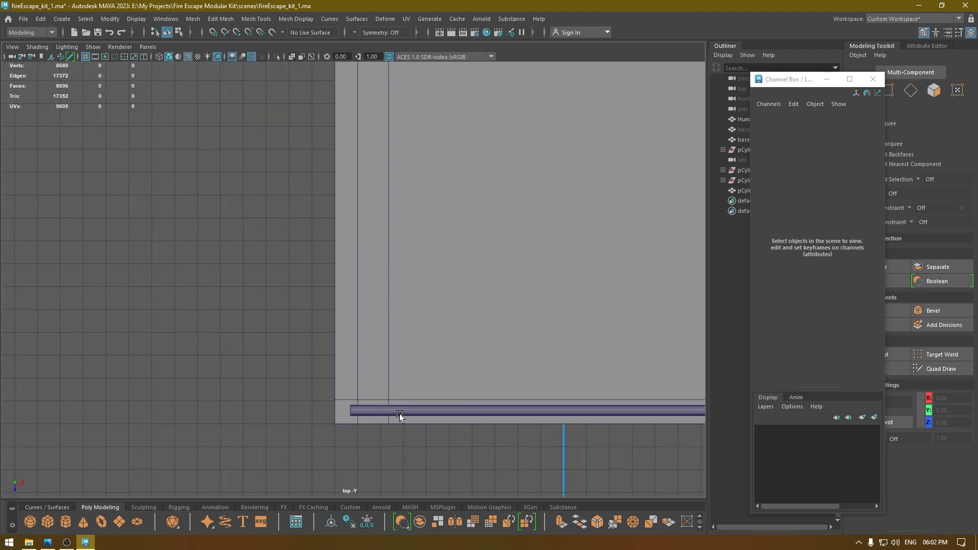
{"action": "left_click", "coordinate": [400, 417]}
{"action": "key", "text": "F9"}
{"action": "left_click_drag", "start_coordinate": [301, 350], "coordinate": [374, 461]}
{"action": "scroll", "coordinate": [286, 125], "scroll_direction": "down", "scroll_amount": 3}
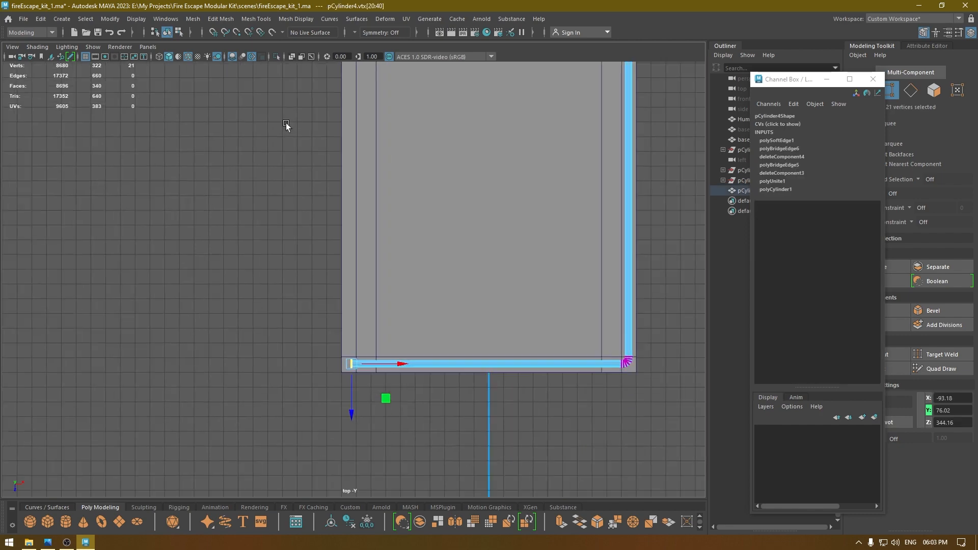
{"action": "scroll", "coordinate": [286, 125], "scroll_direction": "down", "scroll_amount": 3}
{"action": "middle_click_drag", "start_coordinate": [317, 211], "coordinate": [330, 438], "text": "alt"}
{"action": "scroll", "coordinate": [326, 407], "scroll_direction": "down", "scroll_amount": 3}
{"action": "scroll", "coordinate": [402, 121], "scroll_direction": "down", "scroll_amount": 1}
{"action": "middle_click_drag", "start_coordinate": [402, 122], "coordinate": [417, 191], "text": "alt"}
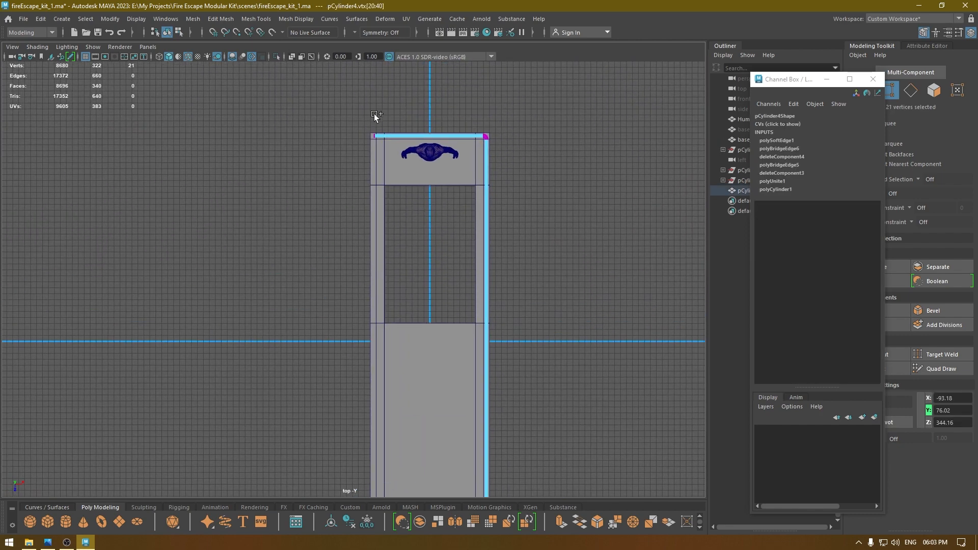
{"action": "left_click_drag", "start_coordinate": [374, 114], "coordinate": [405, 166], "text": "shift"}
- Extend both open railing ends to the platform's outer edge, at about X -99.94, and return to object mode
{"action": "left_click_drag", "start_coordinate": [427, 341], "coordinate": [425, 342]}
{"action": "right_click_drag", "start_coordinate": [328, 119], "coordinate": [427, 131], "text": "alt"}
{"action": "middle_click_drag", "start_coordinate": [427, 132], "coordinate": [368, 423], "text": "alt"}
{"action": "right_click_drag", "start_coordinate": [285, 224], "coordinate": [379, 253], "text": "alt"}
{"action": "middle_click_drag", "start_coordinate": [254, 98], "coordinate": [306, 243], "text": "alt"}
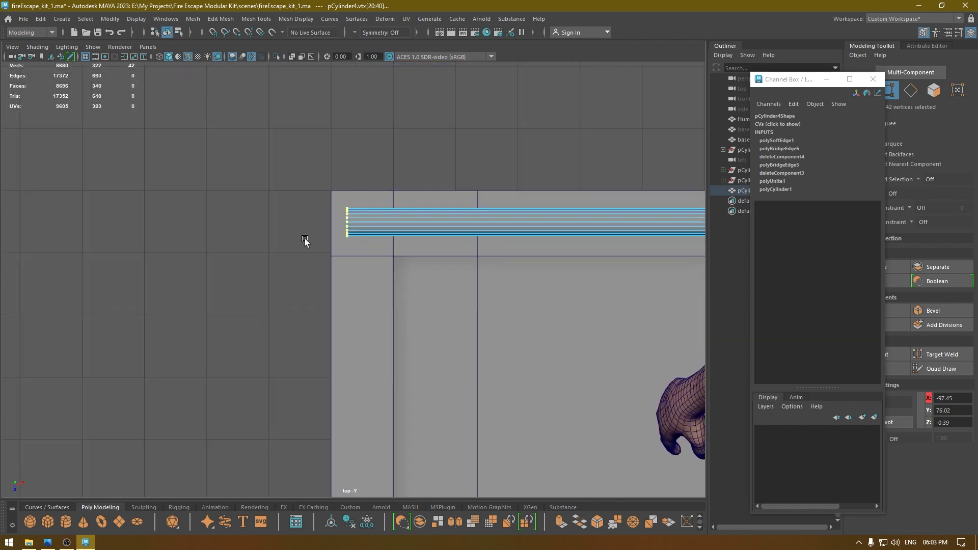
{"action": "right_click_drag", "start_coordinate": [306, 243], "coordinate": [317, 354], "text": "alt"}
{"action": "middle_click_drag", "start_coordinate": [293, 301], "coordinate": [266, 300]}
{"action": "right_click_drag", "start_coordinate": [256, 275], "coordinate": [315, 211]}
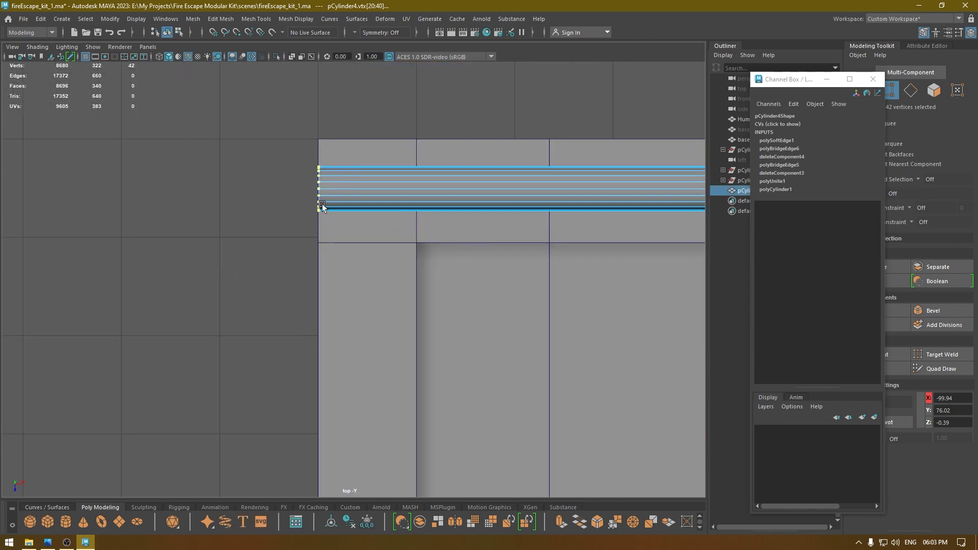
{"action": "key", "text": "space"}
{"action": "left_click_drag", "start_coordinate": [285, 199], "coordinate": [285, 160]}
{"action": "mouse_move", "coordinate": [316, 285]}
{"action": "left_mouse_down", "text": "alt"}
{"action": "mouse_move", "coordinate": [286, 258]}
{"action": "mouse_move", "coordinate": [318, 294]}
{"action": "left_mouse_up", "text": "alt"}
{"action": "left_click", "coordinate": [325, 296]}
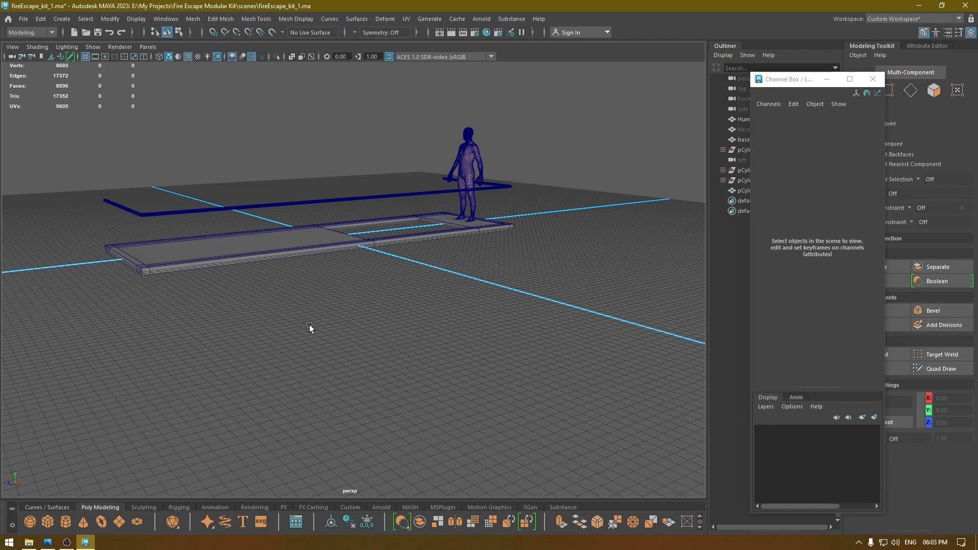
- Create a new polygon cylinder and move it to about X 94.56, over the platform's rim beneath the side bar
{"action": "left_click_drag", "start_coordinate": [240, 289], "coordinate": [286, 304], "text": "alt"}
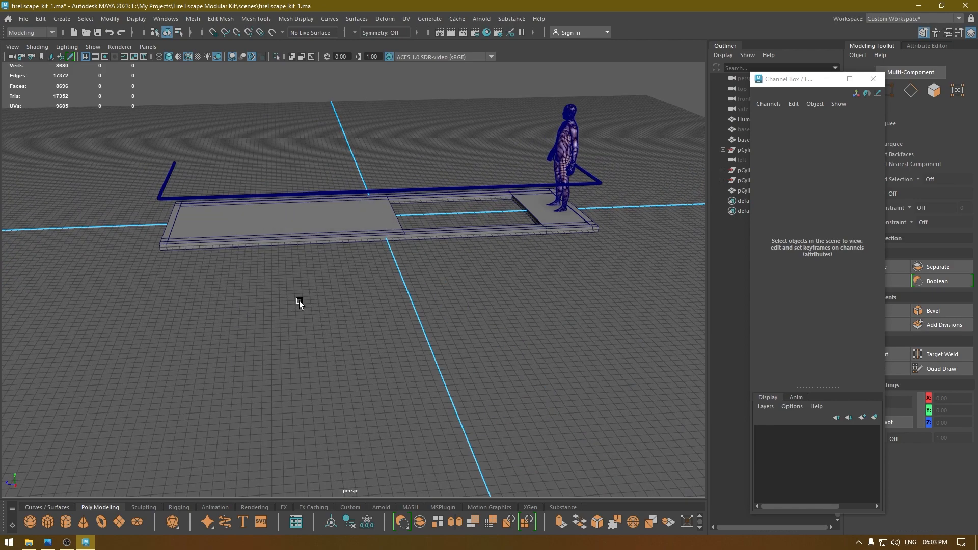
{"action": "key", "text": "space"}
{"action": "left_click", "coordinate": [253, 307]}
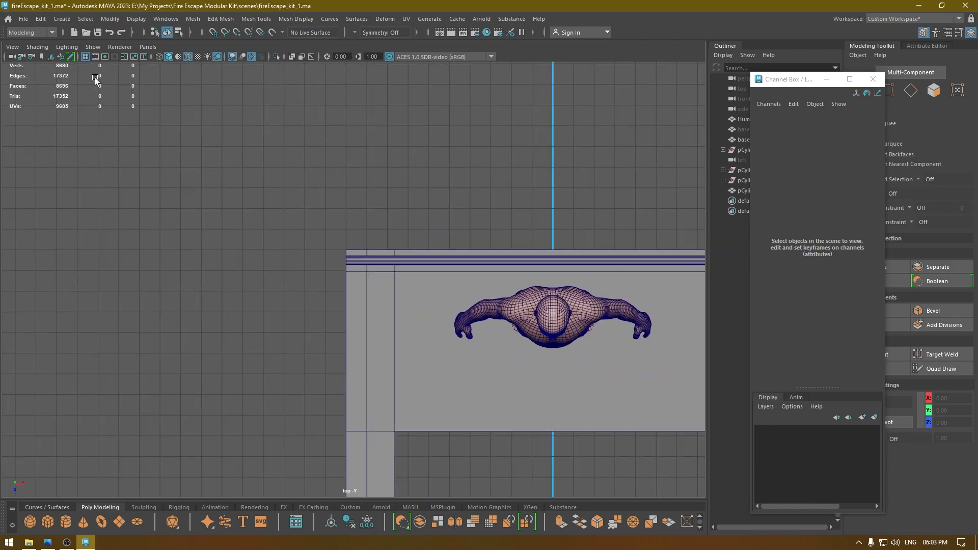
{"action": "right_click_drag", "start_coordinate": [102, 253], "coordinate": [54, 250], "text": "shift"}
{"action": "left_click_drag", "start_coordinate": [413, 384], "coordinate": [504, 346]}
{"action": "key", "text": "space"}
{"action": "left_click_drag", "start_coordinate": [499, 385], "coordinate": [504, 345], "text": "alt"}
{"action": "key", "text": "space"}
{"action": "key", "text": "f"}
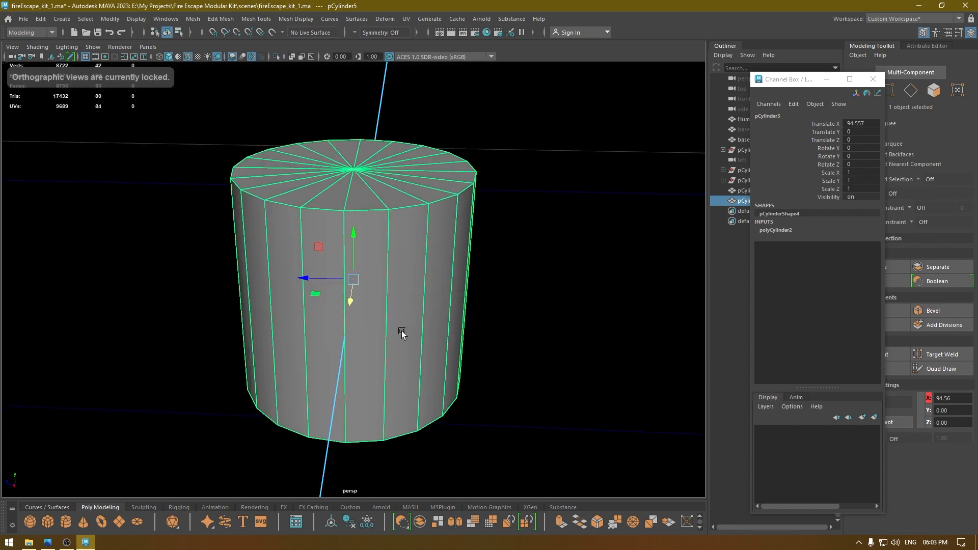
- Raise the new cylinder onto the platform's rim, to about Y 5.78
{"action": "right_click_drag", "start_coordinate": [402, 329], "coordinate": [298, 137], "text": "alt"}
{"action": "left_click_drag", "start_coordinate": [301, 204], "coordinate": [351, 215], "text": "alt"}
{"action": "right_click_drag", "start_coordinate": [351, 209], "coordinate": [360, 135], "text": "alt"}
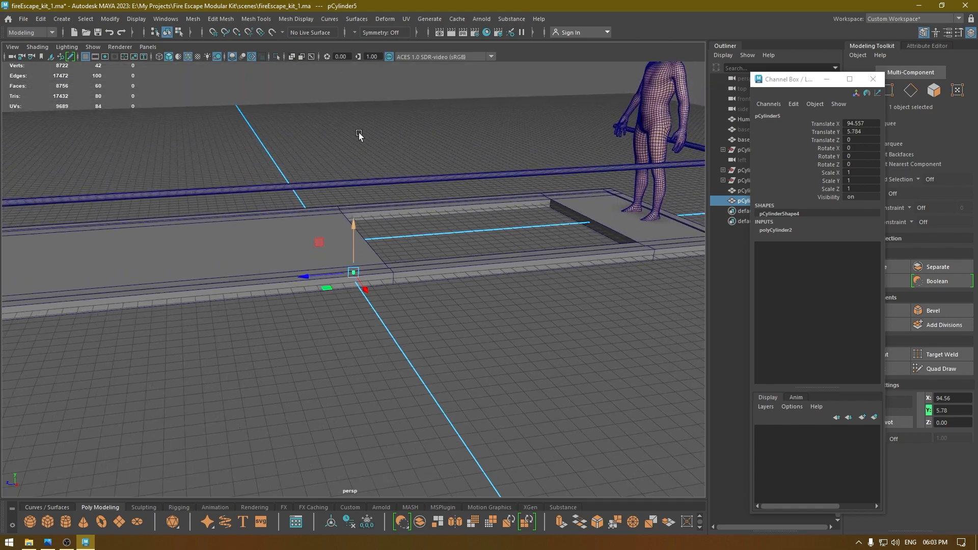
{"action": "middle_click_drag", "start_coordinate": [366, 140], "coordinate": [372, 199], "text": "alt"}
{"action": "left_click_drag", "start_coordinate": [373, 200], "coordinate": [392, 197], "text": "alt"}
- Set the new cylinder's radius to 2, height to 100 and axis subdivisions to 14
{"action": "key", "text": "t"}
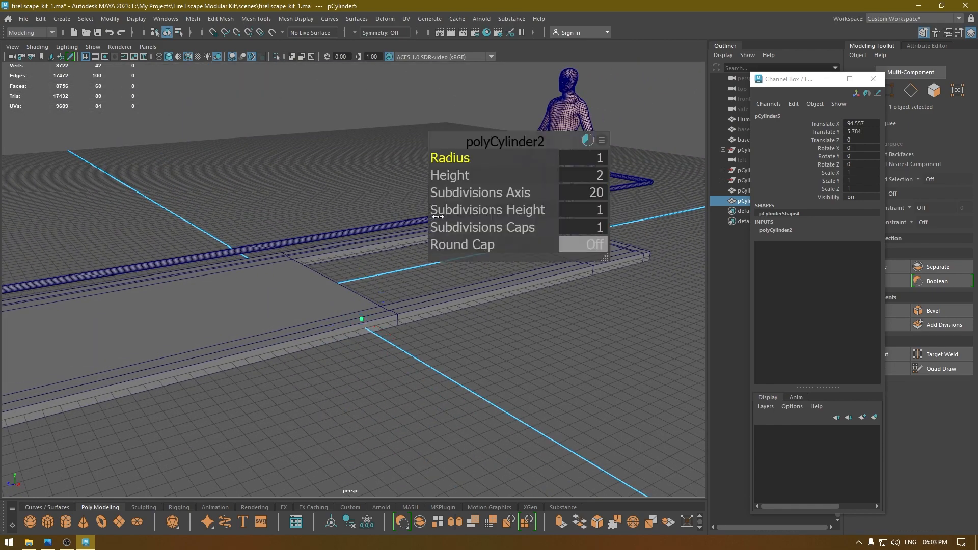
{"action": "left_click", "coordinate": [601, 161]}
{"action": "type", "text": "2"}
{"action": "key", "text": "Tab"}
{"action": "type", "text": "20"}
{"action": "key", "text": "Return"}
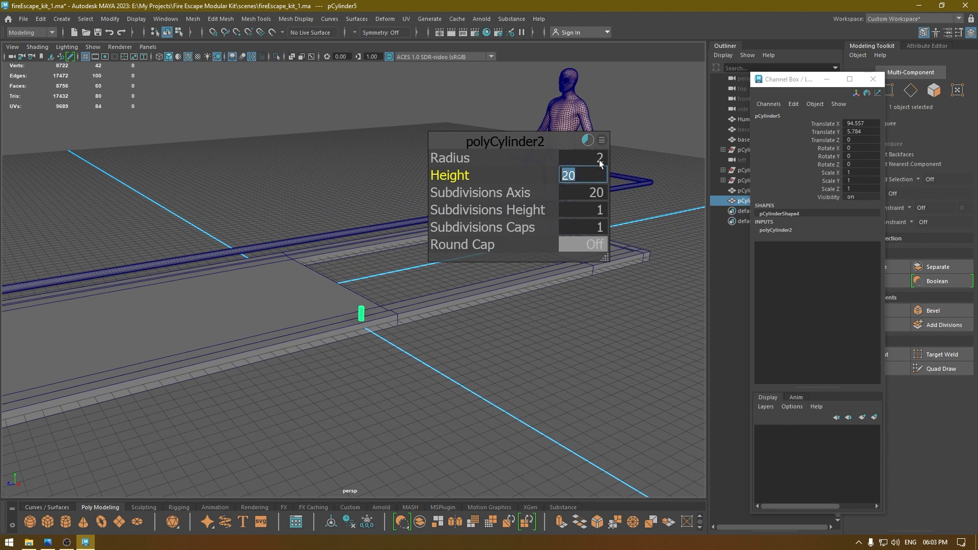
{"action": "type", "text": "100"}
{"action": "key", "text": "Return"}
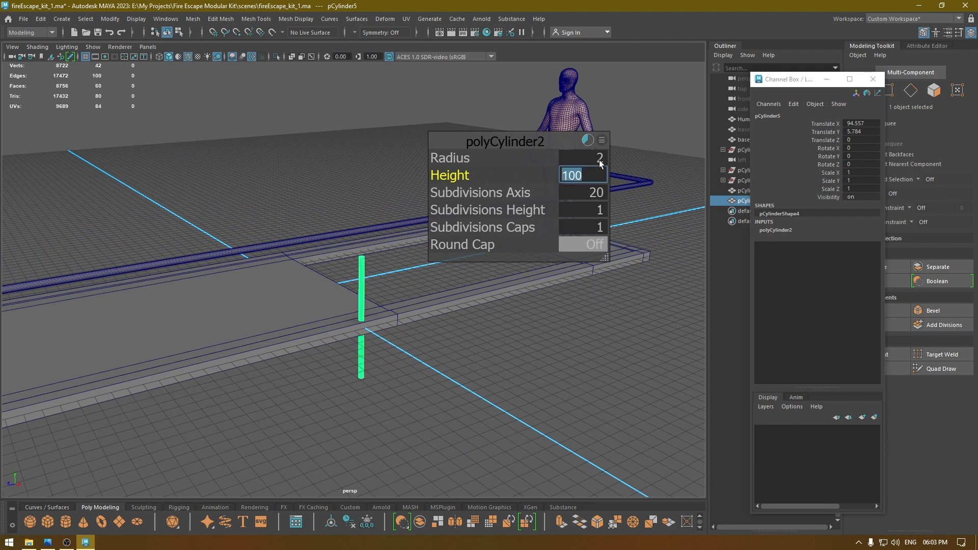
{"action": "left_click", "coordinate": [592, 191]}
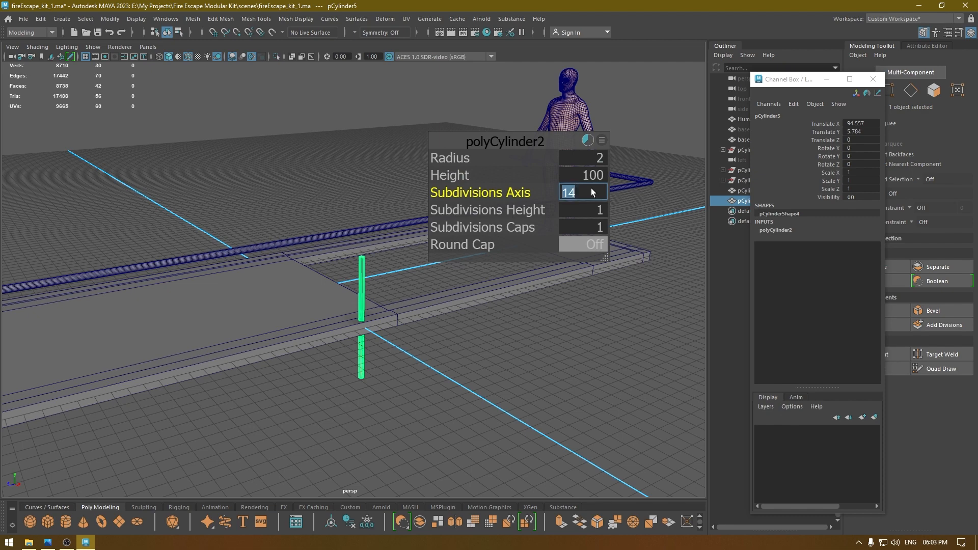
{"action": "key", "text": "Return"}
- Raise the cylinder until its upper end meets the underside of the railing, at about Y 25.90
{"action": "key", "text": "space"}
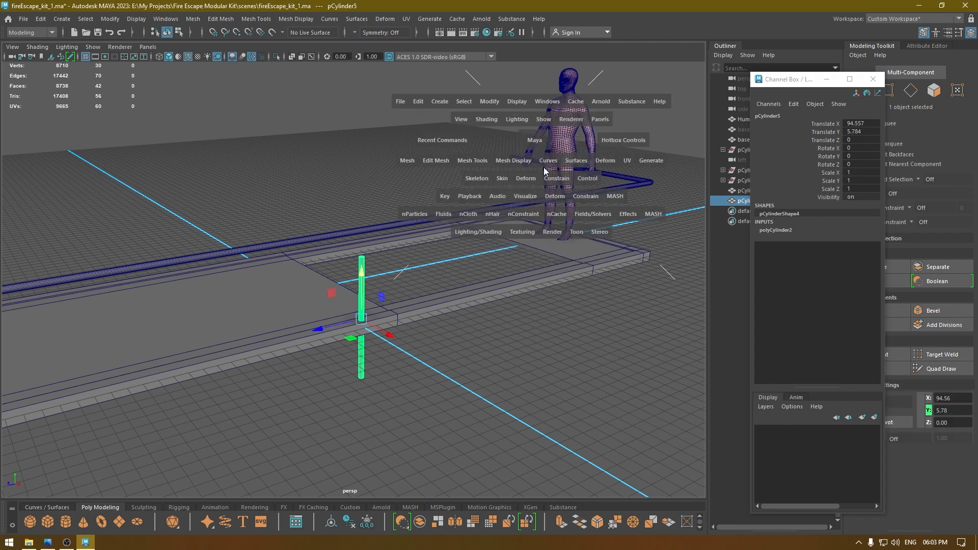
{"action": "left_click_drag", "start_coordinate": [544, 171], "coordinate": [459, 267]}
{"action": "scroll", "coordinate": [563, 247], "scroll_direction": "up", "scroll_amount": 5}
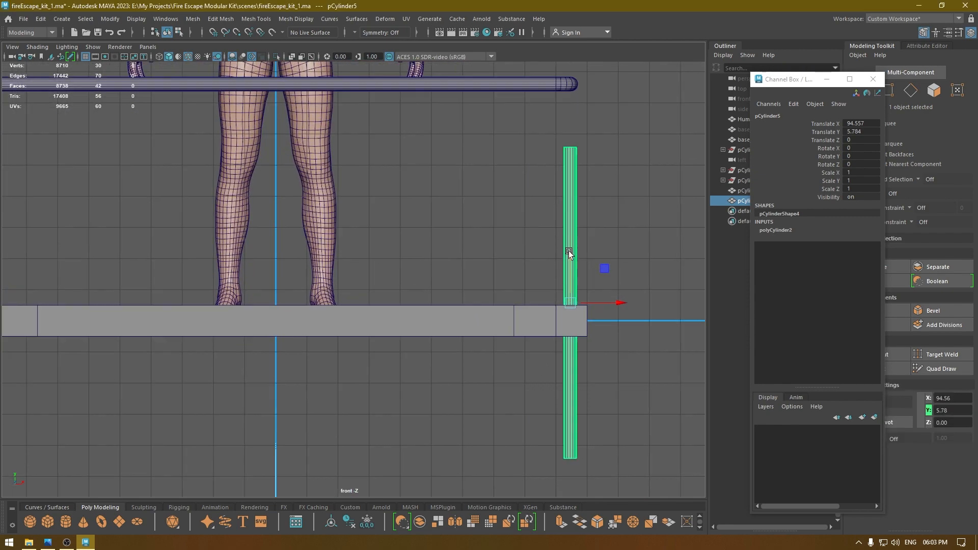
{"action": "left_click_drag", "start_coordinate": [568, 252], "coordinate": [567, 188]}
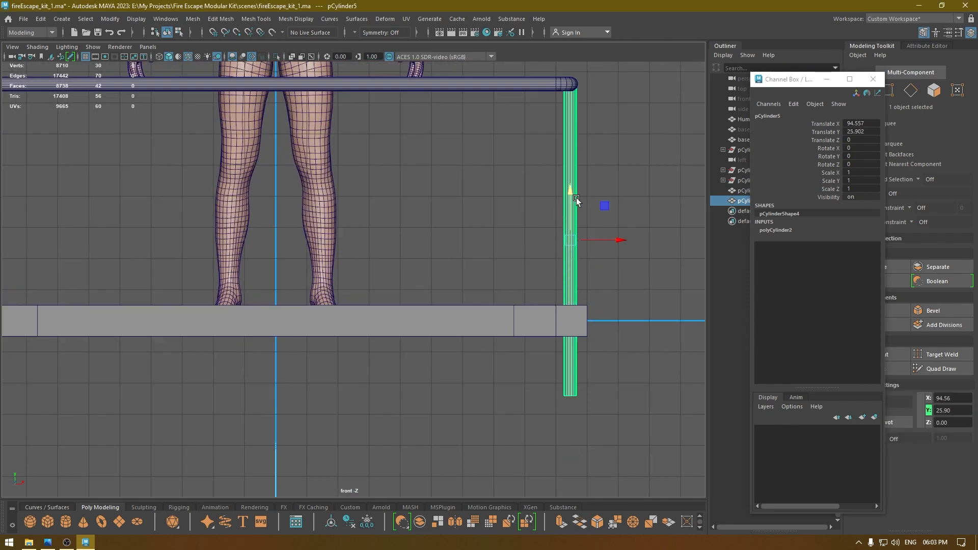
- Shorten the cylinder's height to about 82.03 and raise it back under the railing, to about Y 34.08
{"action": "key", "text": "t"}
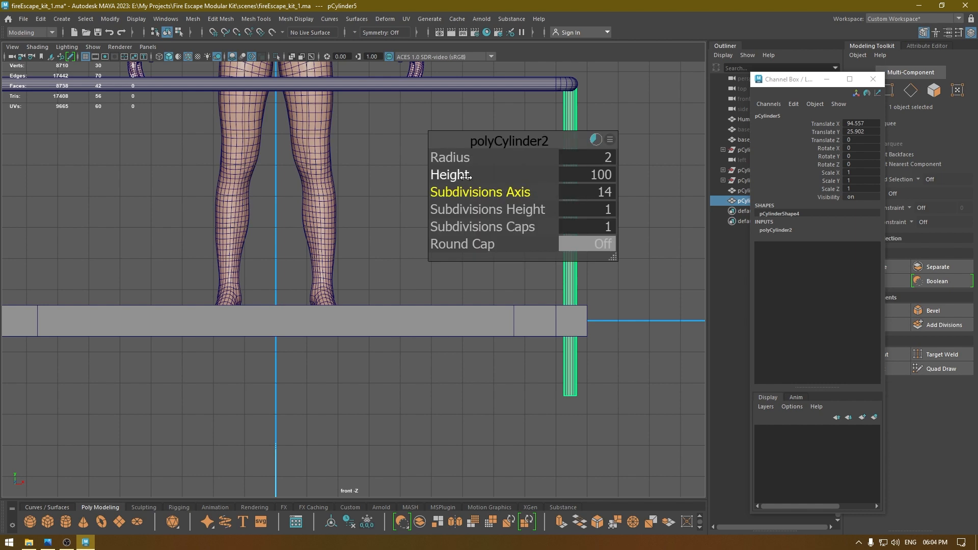
{"action": "left_click_drag", "start_coordinate": [471, 174], "coordinate": [2, 222]}
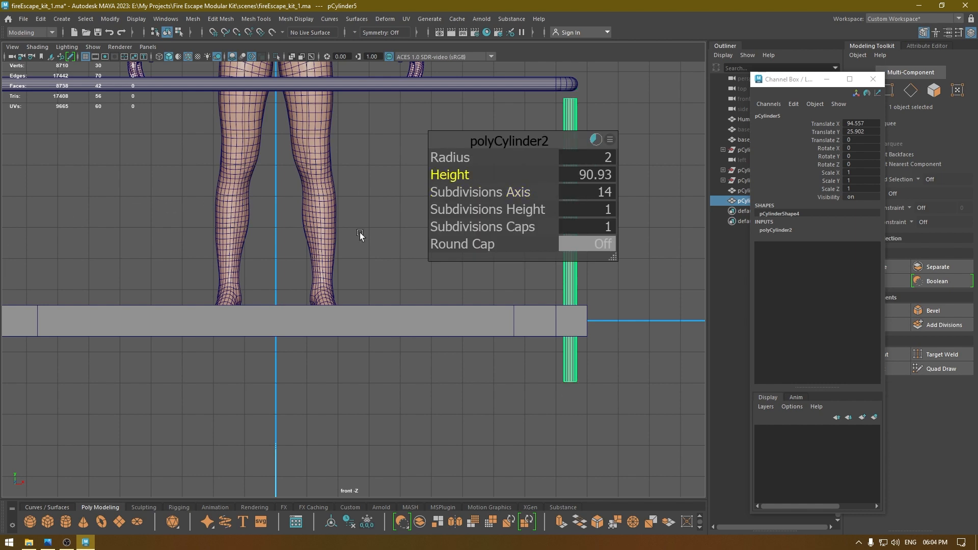
{"action": "left_click_drag", "start_coordinate": [470, 175], "coordinate": [31, 234]}
{"action": "key", "text": "w"}
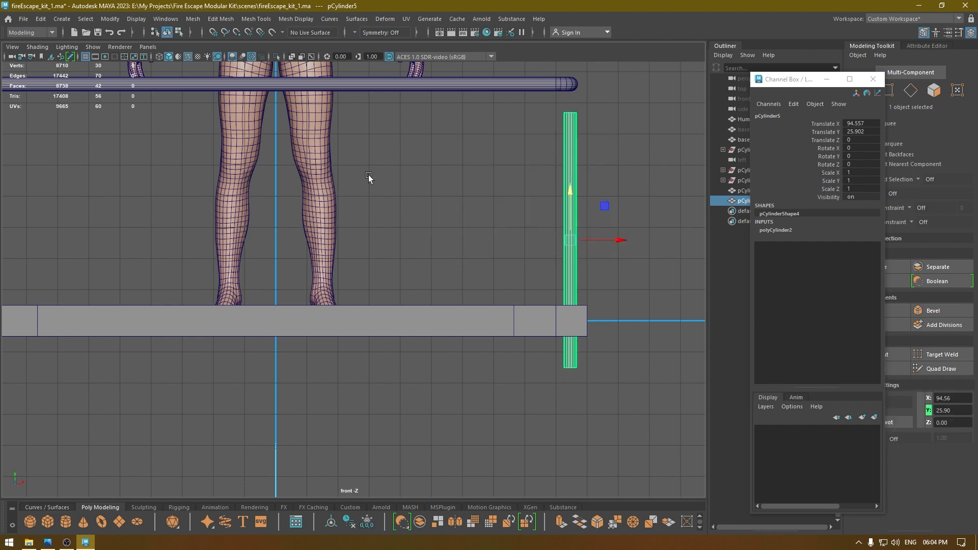
{"action": "left_click_drag", "start_coordinate": [569, 182], "coordinate": [505, 157]}
- Show the scene as a wireframe from above and set the vertical cylinder's radius to 1.7
{"action": "key", "text": "space"}
{"action": "right_click_drag", "start_coordinate": [509, 354], "coordinate": [553, 471], "text": "alt"}
{"action": "middle_click_drag", "start_coordinate": [552, 471], "coordinate": [469, 349], "text": "alt"}
{"action": "right_click_drag", "start_coordinate": [469, 349], "coordinate": [589, 285], "text": "alt"}
{"action": "middle_click_drag", "start_coordinate": [588, 285], "coordinate": [431, 328], "text": "alt"}
{"action": "right_click_drag", "start_coordinate": [430, 328], "coordinate": [635, 273], "text": "alt"}
{"action": "middle_click_drag", "start_coordinate": [634, 273], "coordinate": [523, 332], "text": "alt"}
{"action": "right_click_drag", "start_coordinate": [523, 332], "coordinate": [595, 502], "text": "alt"}
{"action": "key", "text": "t"}
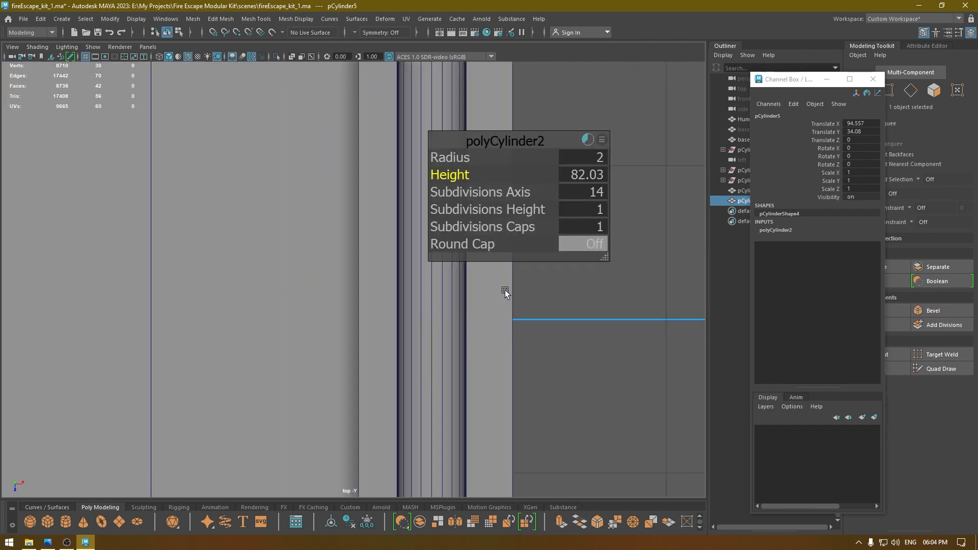
{"action": "key", "text": "4"}
{"action": "left_click", "coordinate": [587, 157]}
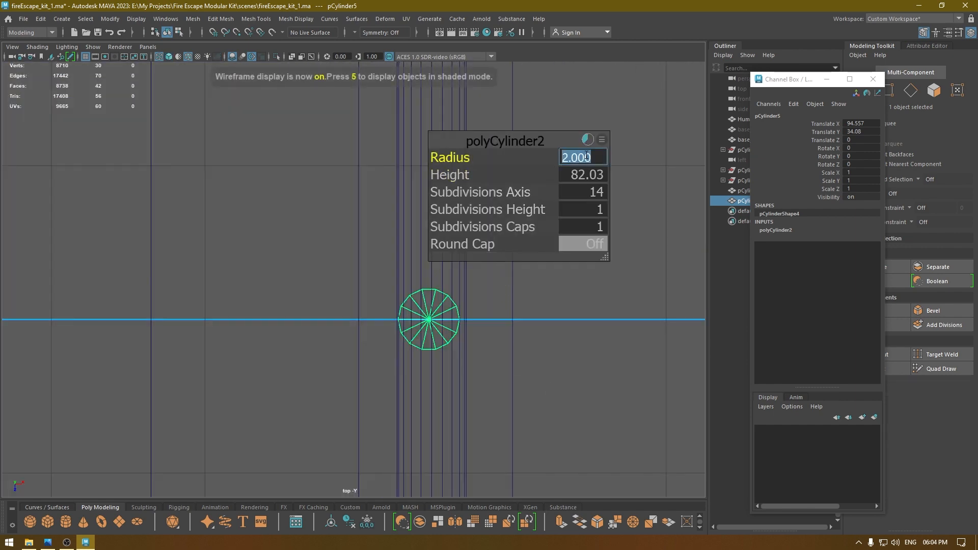
{"action": "type", "text": "1.7"}
{"action": "key", "text": "Return"}
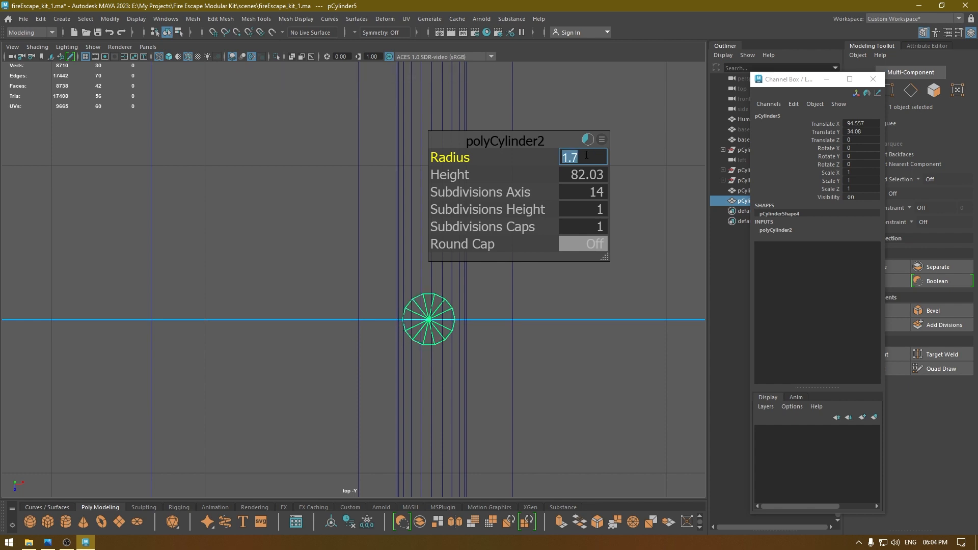
- Center the vertical cylinder across the width of the side railing bar, at about X 94.82
{"action": "left_click", "coordinate": [576, 178]}
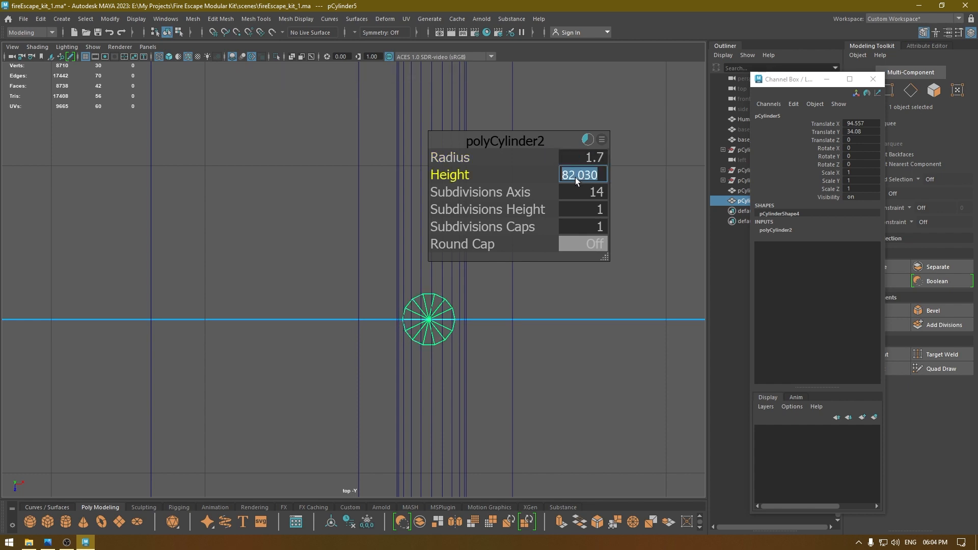
{"action": "left_click", "coordinate": [482, 141]}
{"action": "key", "text": "w"}
{"action": "left_click_drag", "start_coordinate": [484, 319], "coordinate": [490, 321]}
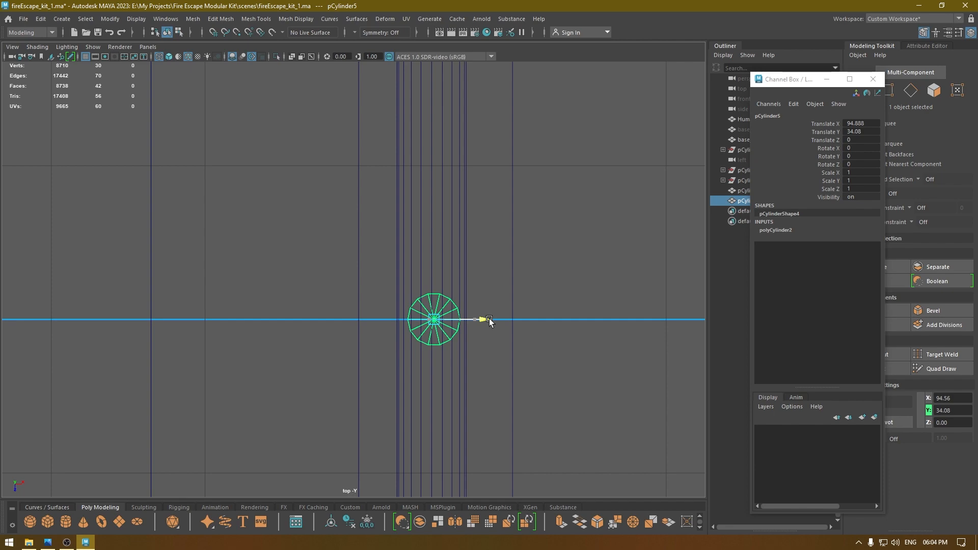
{"action": "left_click_drag", "start_coordinate": [489, 320], "coordinate": [486, 306]}
- Restore shaded display and raise the vertical bar slightly into the railing, to about Y 34.71
{"action": "key", "text": "space"}
{"action": "key", "text": "6"}
{"action": "left_click", "coordinate": [375, 341]}
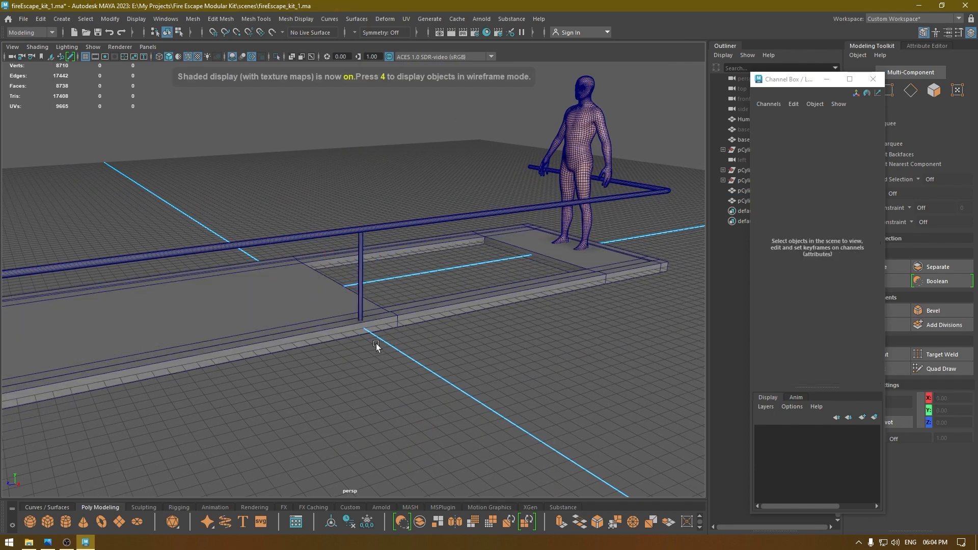
{"action": "right_click_drag", "start_coordinate": [374, 341], "coordinate": [422, 293], "text": "alt"}
{"action": "mouse_move", "coordinate": [421, 293]}
{"action": "left_mouse_down", "text": "alt"}
{"action": "mouse_move", "coordinate": [404, 268]}
{"action": "mouse_move", "coordinate": [332, 270]}
{"action": "mouse_move", "coordinate": [343, 276]}
{"action": "left_mouse_up", "text": "alt"}
{"action": "left_click", "coordinate": [368, 214]}
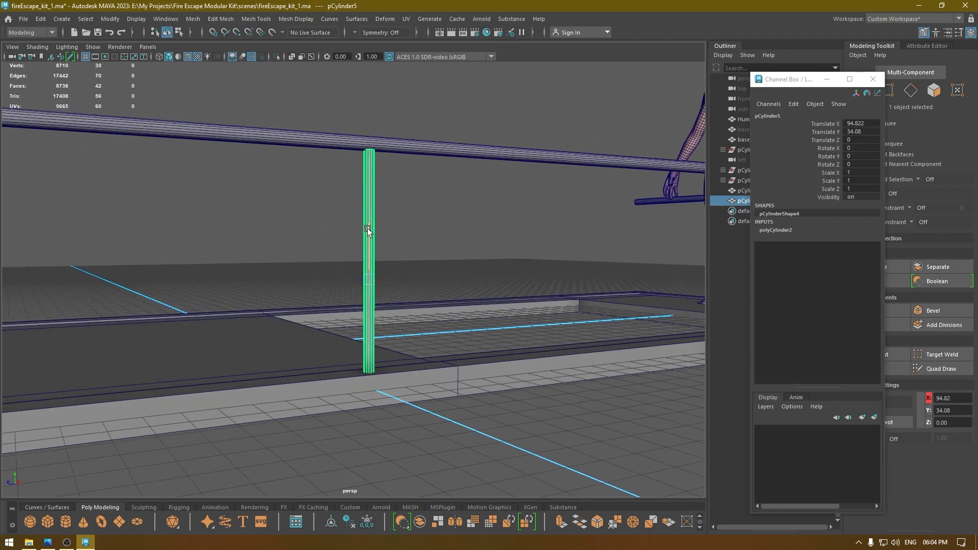
{"action": "left_click_drag", "start_coordinate": [372, 229], "coordinate": [395, 344], "text": "alt"}
{"action": "key", "text": "space"}
{"action": "scroll", "coordinate": [395, 345], "scroll_direction": "up", "scroll_amount": 1}
{"action": "middle_click_drag", "start_coordinate": [532, 404], "coordinate": [264, 441], "text": "alt"}
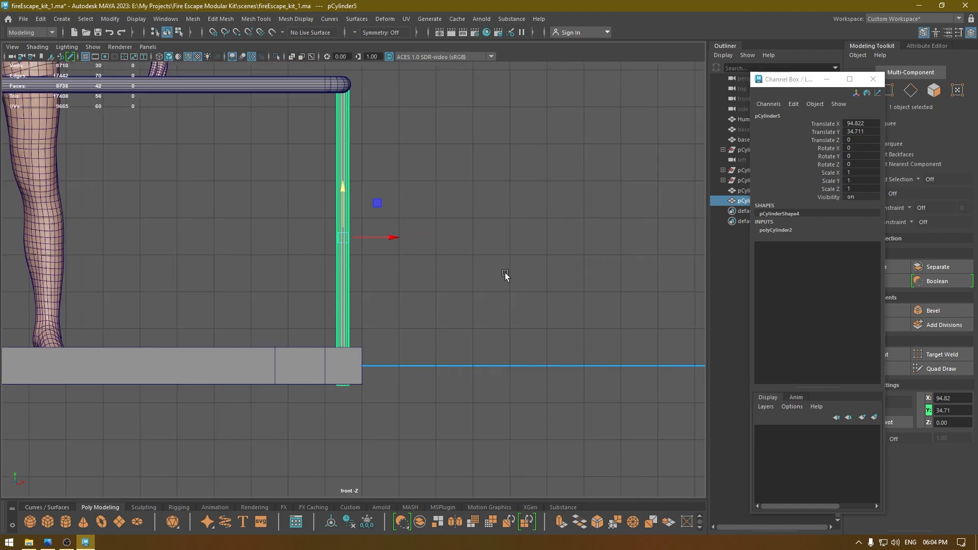
- Move the vertical bar's lower end vertices up to the platform's top surface, at about Y 5.00
{"action": "right_click_drag", "start_coordinate": [506, 243], "coordinate": [475, 259]}
{"action": "left_click_drag", "start_coordinate": [480, 280], "coordinate": [325, 382]}
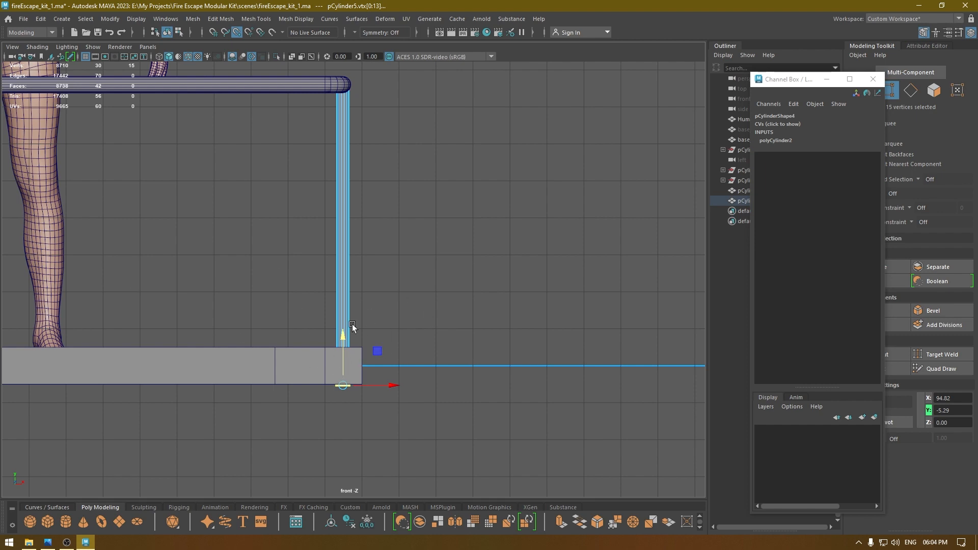
{"action": "right_click_drag", "start_coordinate": [356, 348], "coordinate": [421, 528], "text": "alt"}
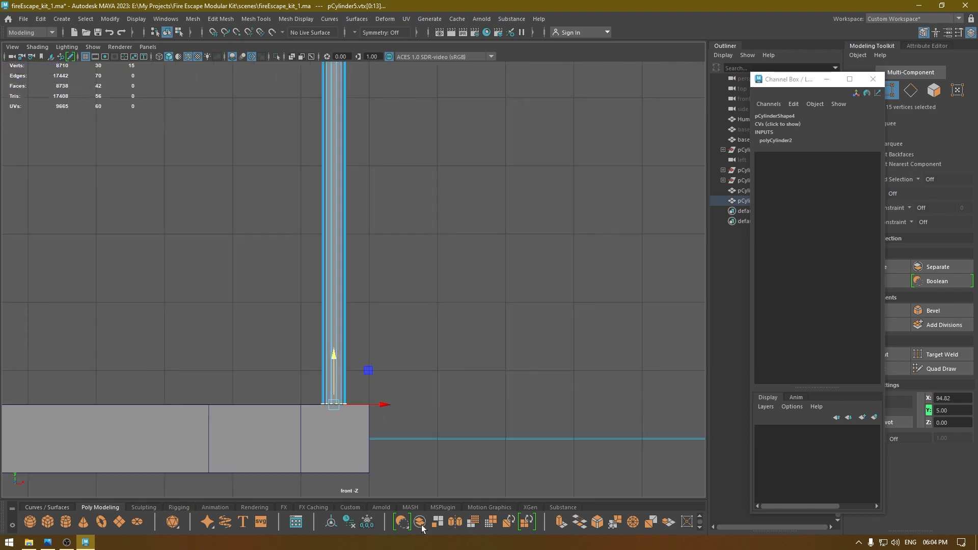
{"action": "middle_click_drag", "start_coordinate": [451, 347], "coordinate": [514, 317], "text": "alt"}
{"action": "right_click_drag", "start_coordinate": [530, 397], "coordinate": [593, 532], "text": "alt"}
{"action": "middle_click_drag", "start_coordinate": [540, 440], "coordinate": [535, 356], "text": "alt"}
{"action": "right_click_drag", "start_coordinate": [417, 311], "coordinate": [466, 365], "text": "alt"}
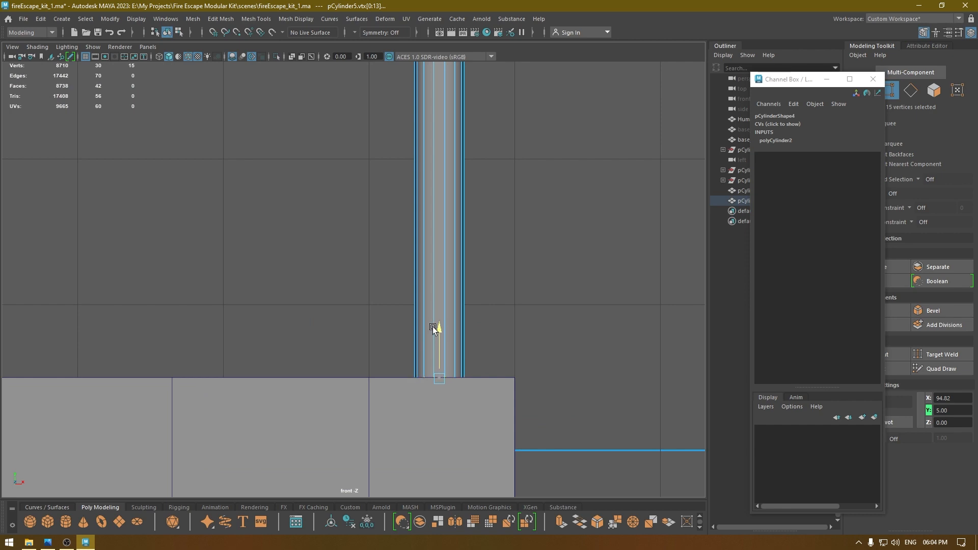
- Lower the bar's bottom vertices to about Y 4.86 so they sink slightly into the platform
{"action": "middle_click_drag", "start_coordinate": [466, 469], "coordinate": [453, 377], "text": "alt"}
{"action": "right_click_drag", "start_coordinate": [444, 368], "coordinate": [471, 379], "text": "alt"}
{"action": "right_click_drag", "start_coordinate": [559, 322], "coordinate": [515, 229], "text": "alt"}
{"action": "middle_click_drag", "start_coordinate": [489, 175], "coordinate": [473, 410], "text": "alt"}
{"action": "right_click_drag", "start_coordinate": [473, 409], "coordinate": [433, 400], "text": "alt"}
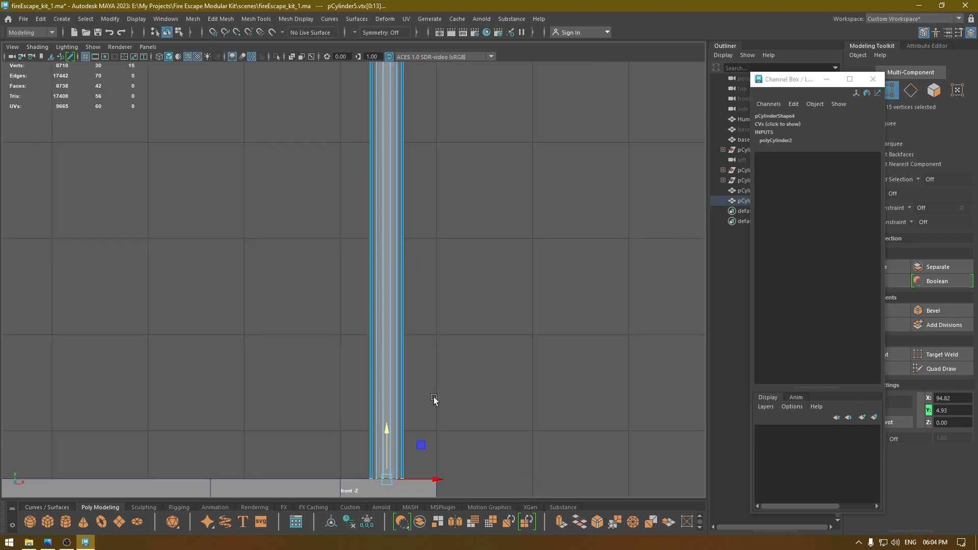
{"action": "middle_click_drag", "start_coordinate": [405, 427], "coordinate": [422, 221], "text": "alt"}
{"action": "right_click_drag", "start_coordinate": [420, 293], "coordinate": [567, 388], "text": "alt"}
{"action": "middle_click_drag", "start_coordinate": [510, 313], "coordinate": [386, 320], "text": "alt"}
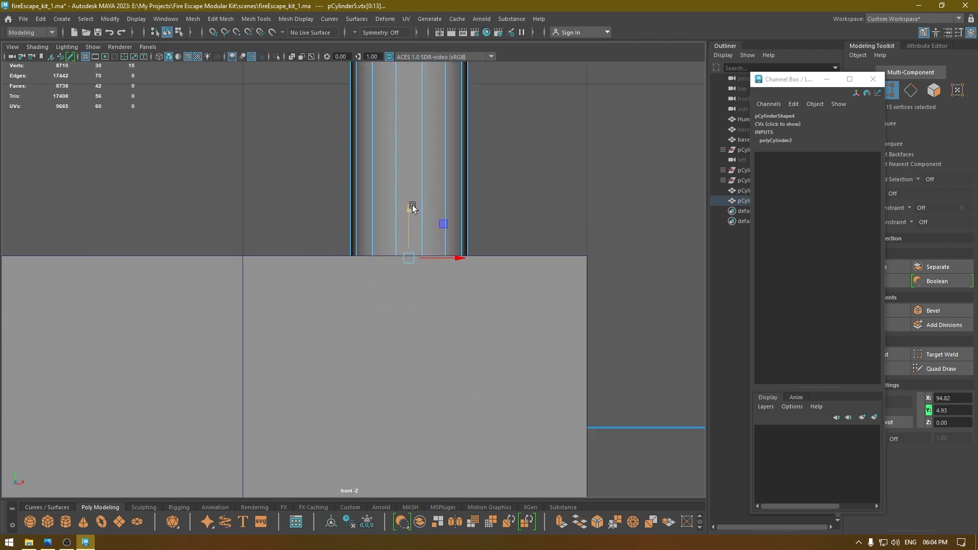
{"action": "left_click_drag", "start_coordinate": [407, 208], "coordinate": [408, 210]}
- Select only the upper and lower cap faces of the vertical bar and delete them
{"action": "right_click_drag", "start_coordinate": [476, 384], "coordinate": [417, 186], "text": "alt"}
{"action": "middle_click_drag", "start_coordinate": [415, 181], "coordinate": [410, 407], "text": "alt"}
{"action": "right_click_drag", "start_coordinate": [443, 351], "coordinate": [424, 122], "text": "alt"}
{"action": "middle_click_drag", "start_coordinate": [428, 107], "coordinate": [436, 359], "text": "alt"}
{"action": "right_click_drag", "start_coordinate": [436, 359], "coordinate": [424, 74], "text": "alt"}
{"action": "middle_click_drag", "start_coordinate": [459, 196], "coordinate": [465, 336], "text": "alt"}
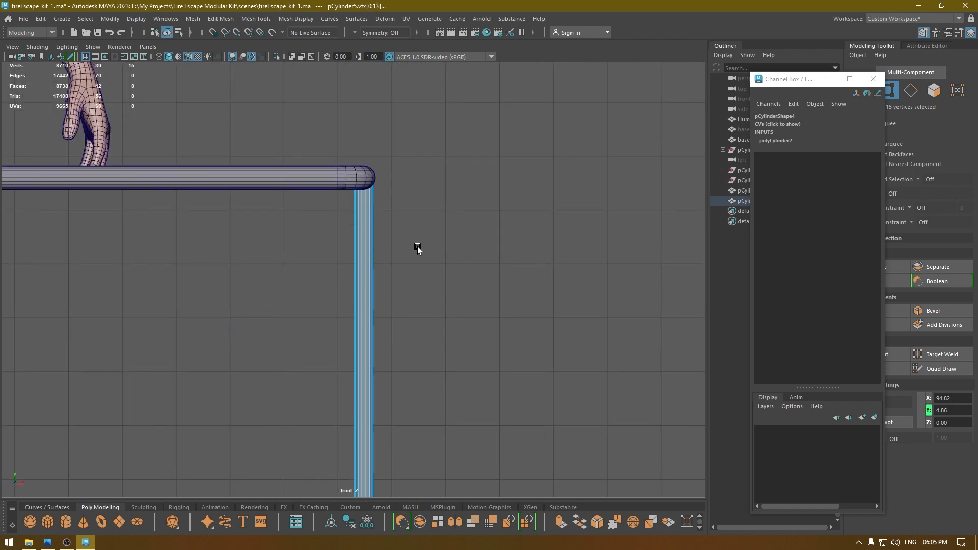
{"action": "middle_click_drag", "start_coordinate": [440, 260], "coordinate": [455, 213], "text": "alt"}
{"action": "right_click_drag", "start_coordinate": [444, 172], "coordinate": [456, 201]}
{"action": "right_click_drag", "start_coordinate": [483, 184], "coordinate": [476, 138], "text": "alt"}
{"action": "middle_click_drag", "start_coordinate": [476, 138], "coordinate": [496, 95], "text": "alt"}
{"action": "left_click_drag", "start_coordinate": [531, 492], "coordinate": [124, 21]}
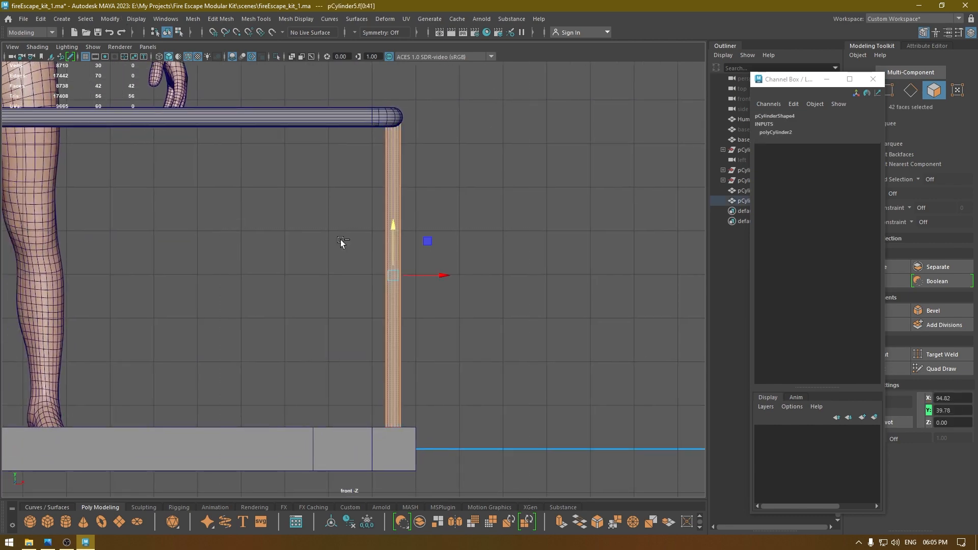
{"action": "left_click_drag", "start_coordinate": [257, 223], "coordinate": [489, 253], "text": "ctrl"}
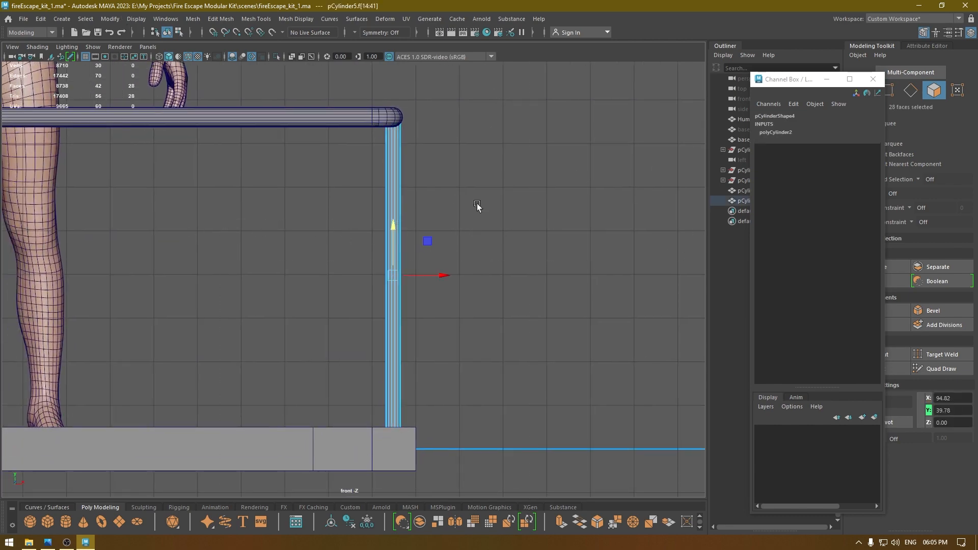
{"action": "key", "text": "Delete"}
- Return the vertical bar to object mode in the perspective view and save the scene
{"action": "key", "text": "space"}
{"action": "left_click_drag", "start_coordinate": [478, 208], "coordinate": [515, 255]}
{"action": "right_click", "coordinate": [507, 222]}
{"action": "right_click_drag", "start_coordinate": [507, 222], "coordinate": [569, 200]}
{"action": "left_click", "coordinate": [572, 197]}
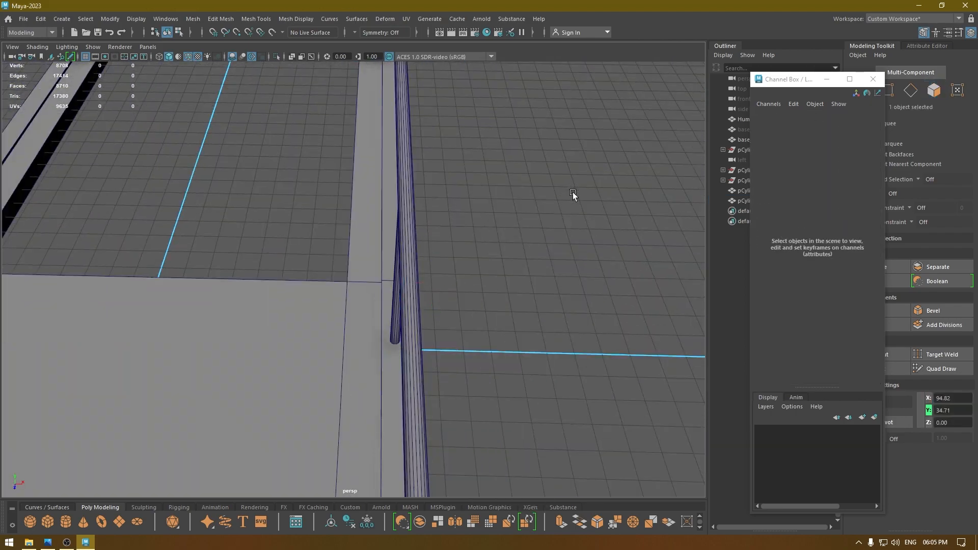
{"action": "left_click_drag", "start_coordinate": [535, 326], "coordinate": [490, 268], "text": "alt"}
{"action": "key", "text": "ctrl+s"}
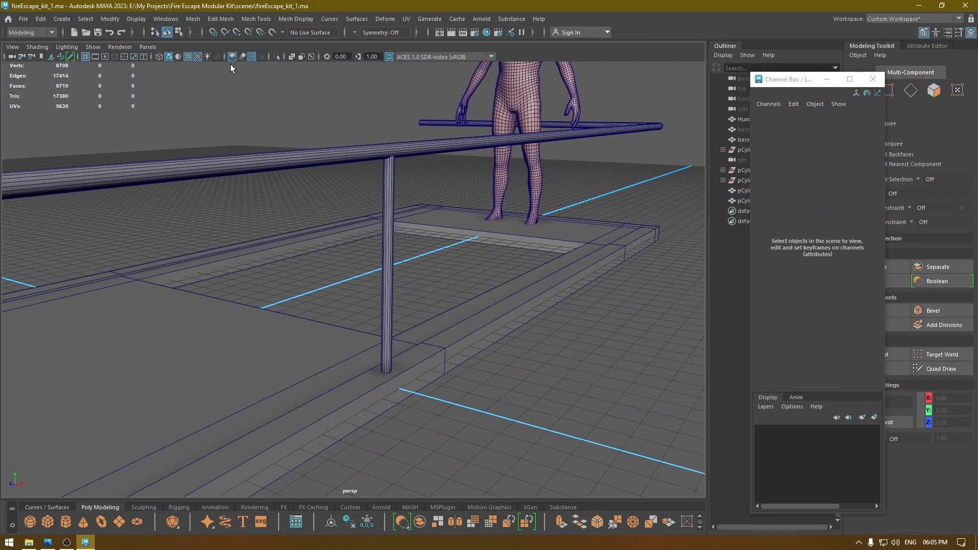
- Select only the vertical bar in top wireframe view and move it along the side railing to about Z 337.46
{"action": "left_click", "coordinate": [188, 56]}
{"action": "mouse_move", "coordinate": [484, 306]}
{"action": "left_mouse_down", "text": "alt"}
{"action": "mouse_move", "coordinate": [606, 376]}
{"action": "mouse_move", "coordinate": [492, 384]}
{"action": "mouse_move", "coordinate": [475, 457]}
{"action": "mouse_move", "coordinate": [506, 351]}
{"action": "mouse_move", "coordinate": [471, 365]}
{"action": "mouse_move", "coordinate": [291, 353]}
{"action": "mouse_move", "coordinate": [426, 386]}
{"action": "mouse_move", "coordinate": [348, 391]}
{"action": "left_mouse_up", "text": "alt"}
{"action": "key", "text": "space"}
{"action": "scroll", "coordinate": [363, 151], "scroll_direction": "down", "scroll_amount": 3}
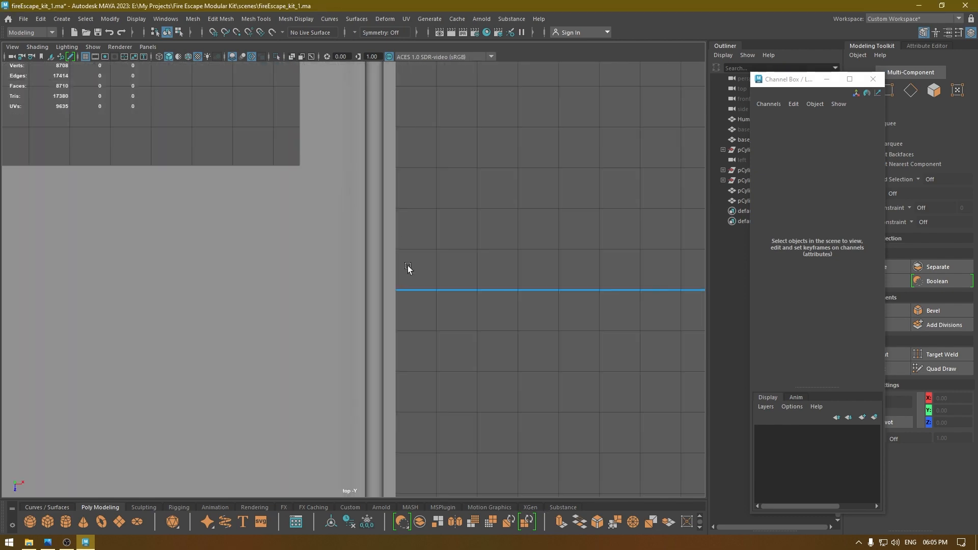
{"action": "scroll", "coordinate": [341, 152], "scroll_direction": "down", "scroll_amount": 2}
{"action": "key", "text": "4"}
{"action": "left_click", "coordinate": [369, 295]}
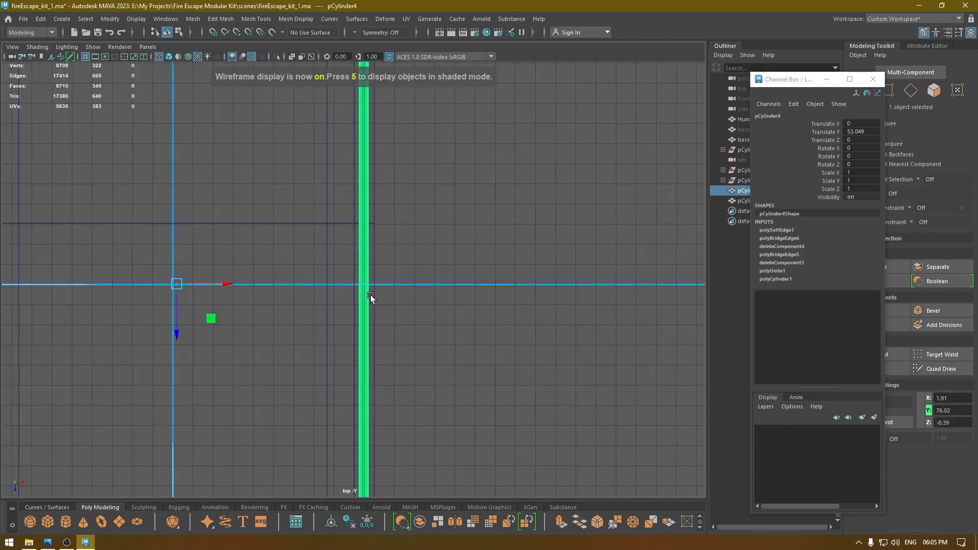
{"action": "left_click_drag", "start_coordinate": [385, 268], "coordinate": [328, 312]}
{"action": "left_click_drag", "start_coordinate": [491, 417], "coordinate": [250, 410], "text": "ctrl"}
{"action": "scroll", "coordinate": [460, 437], "scroll_direction": "down", "scroll_amount": 6}
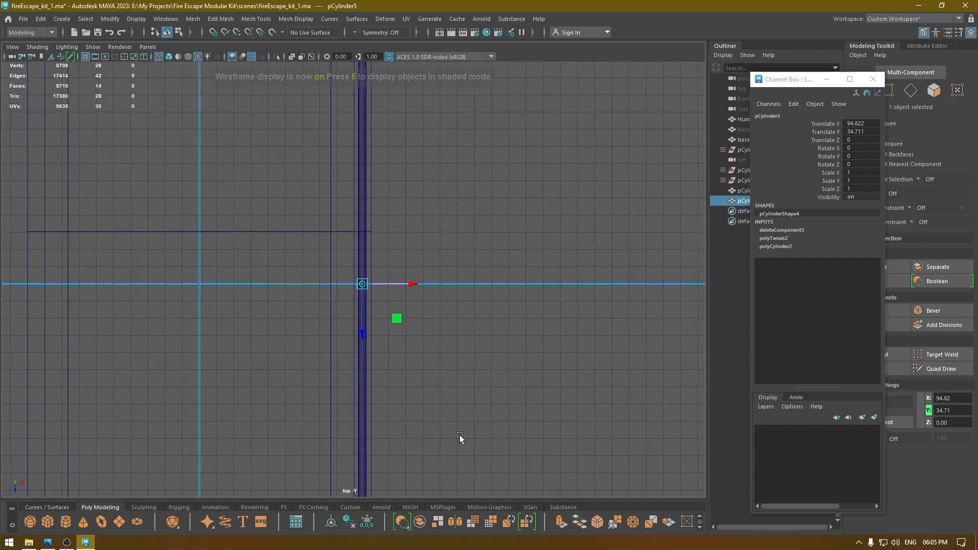
{"action": "middle_click_drag", "start_coordinate": [392, 329], "coordinate": [453, 120], "text": "alt"}
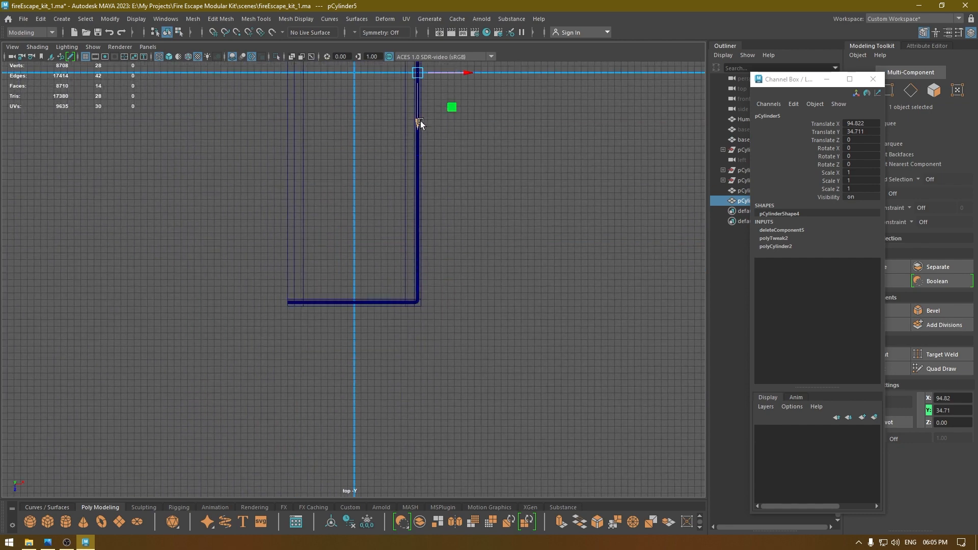
{"action": "left_click_drag", "start_coordinate": [420, 123], "coordinate": [419, 352]}
- Fine-tune the vertical bar's position just before the railing's curved corner, to about Z 337.66
{"action": "key", "text": "f"}
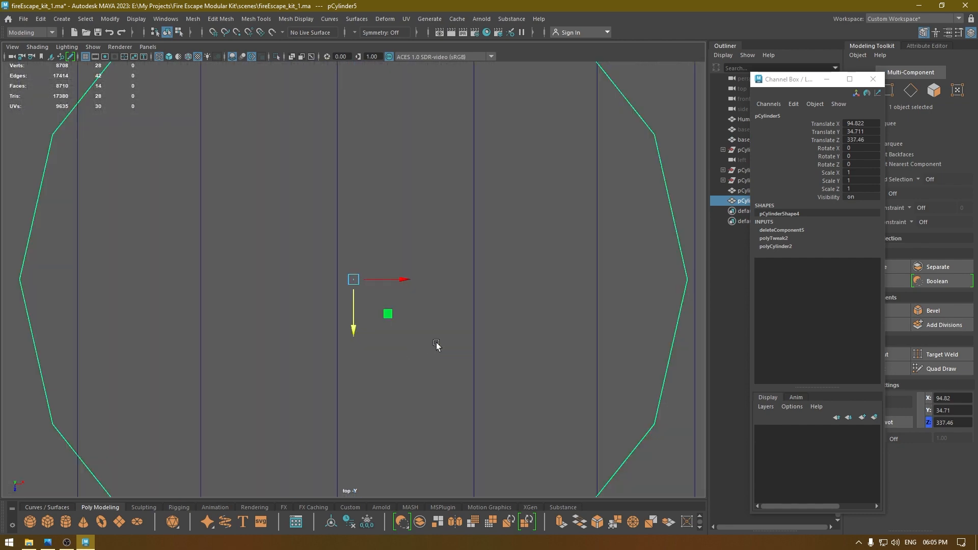
{"action": "scroll", "coordinate": [415, 240], "scroll_direction": "down", "scroll_amount": 8}
{"action": "middle_click_drag", "start_coordinate": [415, 239], "coordinate": [432, 200], "text": "alt"}
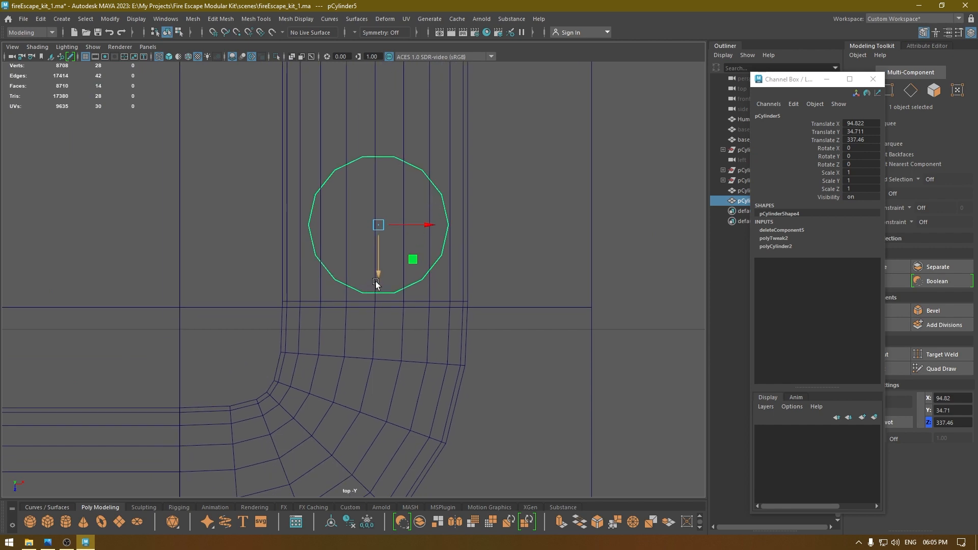
{"action": "left_click_drag", "start_coordinate": [376, 283], "coordinate": [378, 291]}
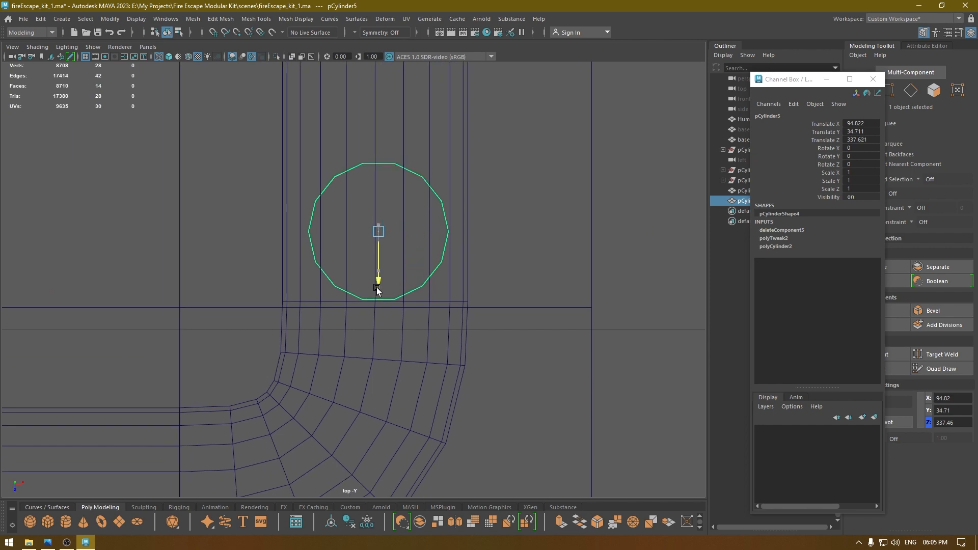
{"action": "scroll", "coordinate": [384, 102], "scroll_direction": "down", "scroll_amount": 8}
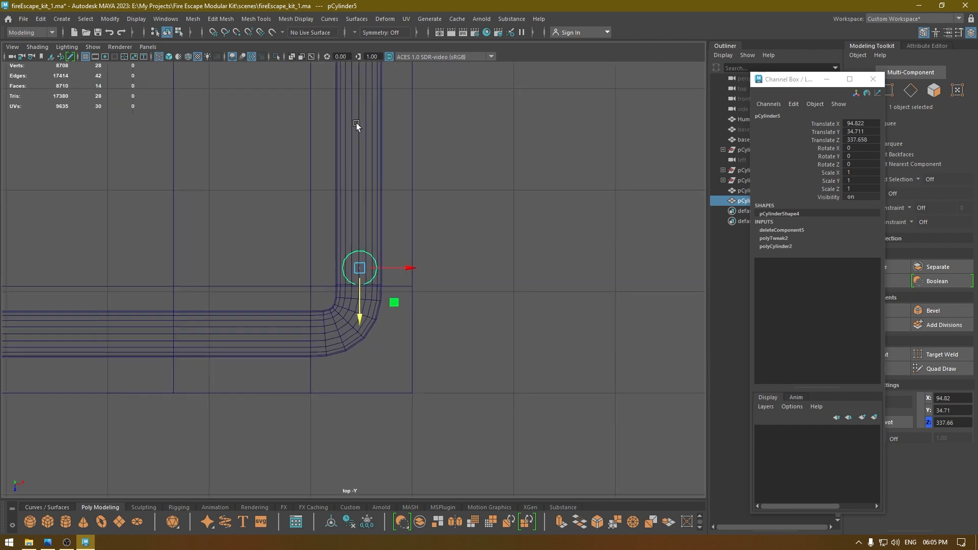
- Duplicate the corner bar and move the copy back along the side railing to about Z 318.35
{"action": "middle_click_drag", "start_coordinate": [357, 69], "coordinate": [364, 142], "text": "alt"}
{"action": "key", "text": "ctrl+d"}
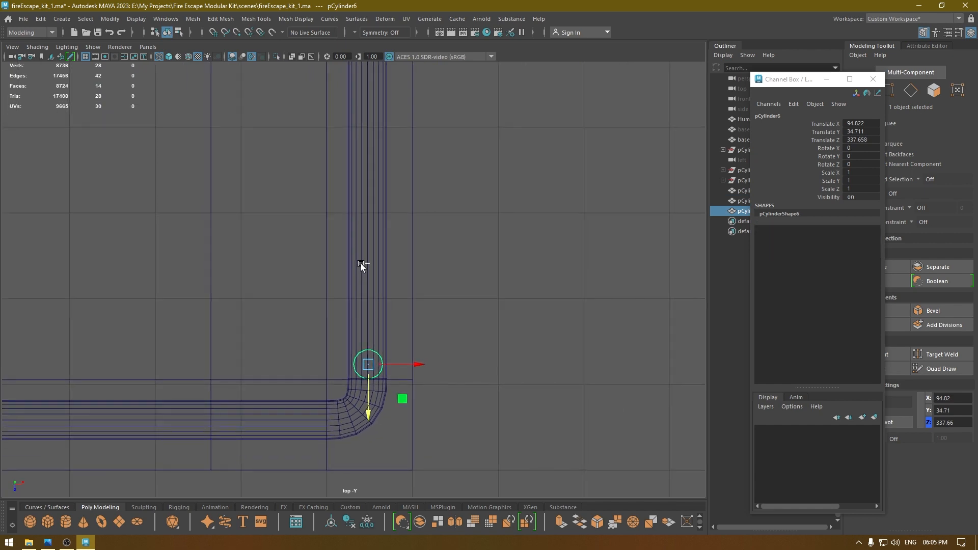
{"action": "left_click_drag", "start_coordinate": [369, 416], "coordinate": [367, 352]}
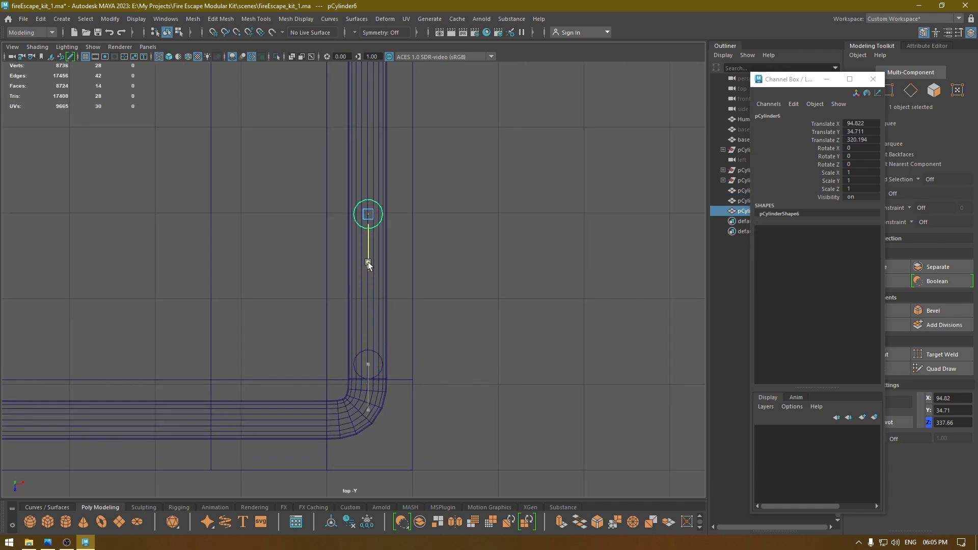
{"action": "left_click_drag", "start_coordinate": [370, 249], "coordinate": [370, 248]}
{"action": "right_click_drag", "start_coordinate": [451, 402], "coordinate": [445, 44], "text": "alt"}
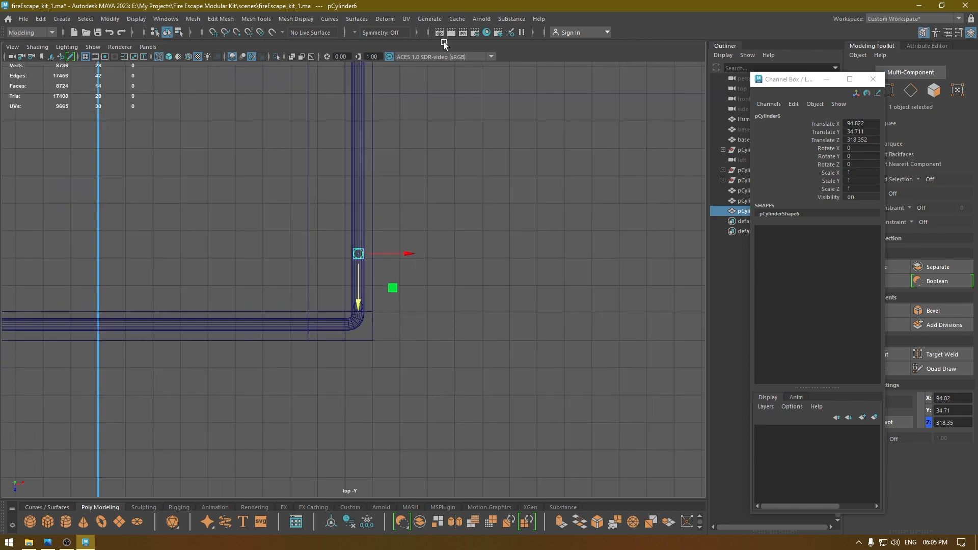
- Move the duplicated vertical bar farther back along the side railing to about Z 305.68
{"action": "middle_click_drag", "start_coordinate": [454, 99], "coordinate": [443, 243], "text": "alt"}
{"action": "key", "text": "f"}
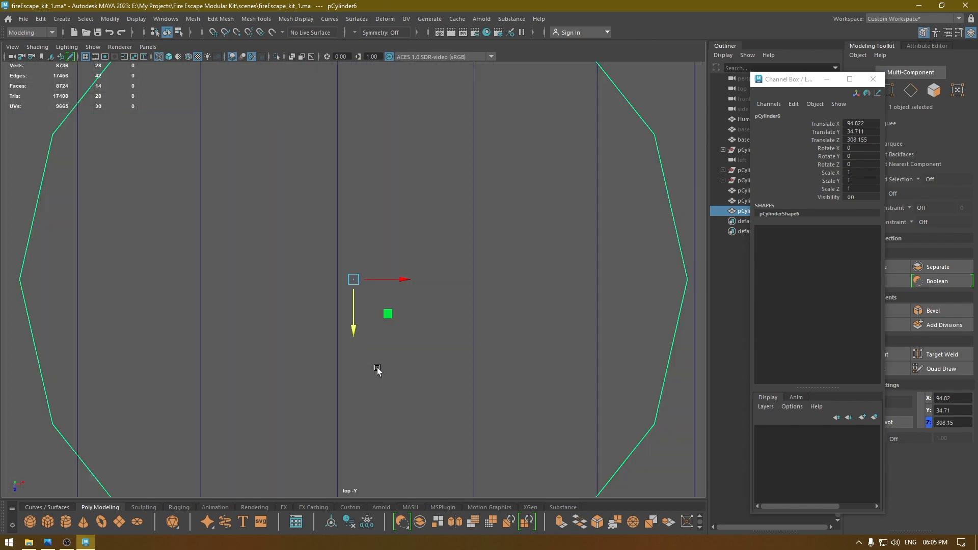
{"action": "right_click_drag", "start_coordinate": [377, 369], "coordinate": [368, 299], "text": "alt"}
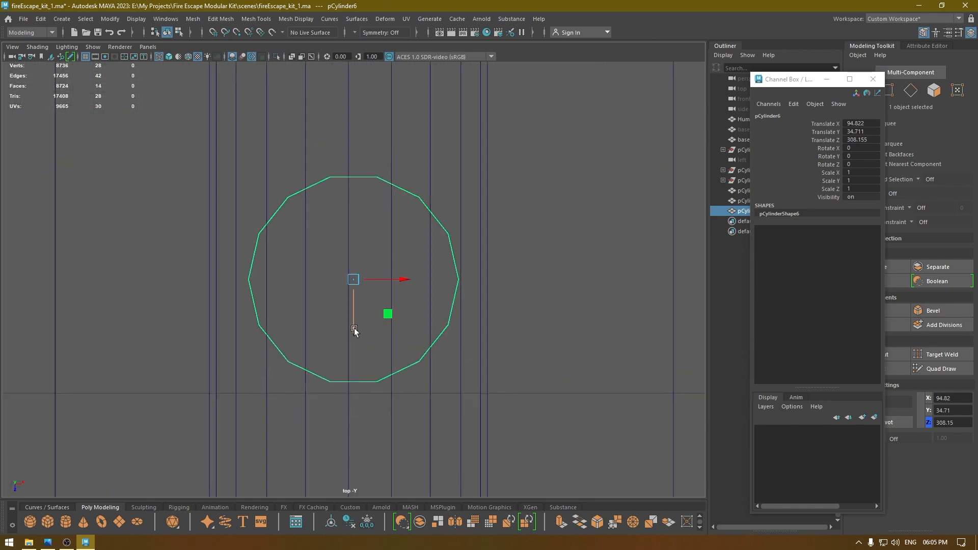
{"action": "left_click_drag", "start_coordinate": [355, 326], "coordinate": [371, 192]}
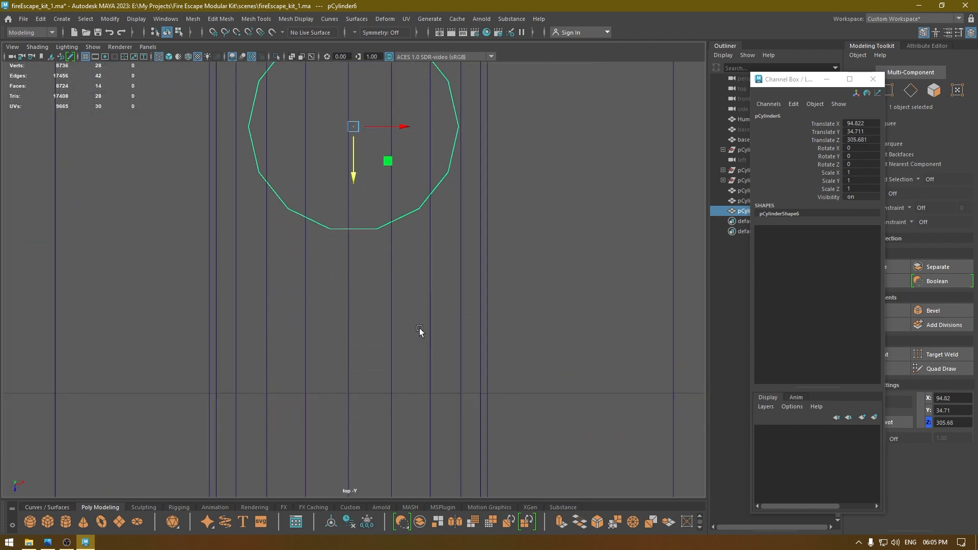
- Repeat the duplicate with the same offset 20 times along the side railing, ending near the far corner at about Z -333.87
{"action": "right_click_drag", "start_coordinate": [422, 332], "coordinate": [456, 156], "text": "alt"}
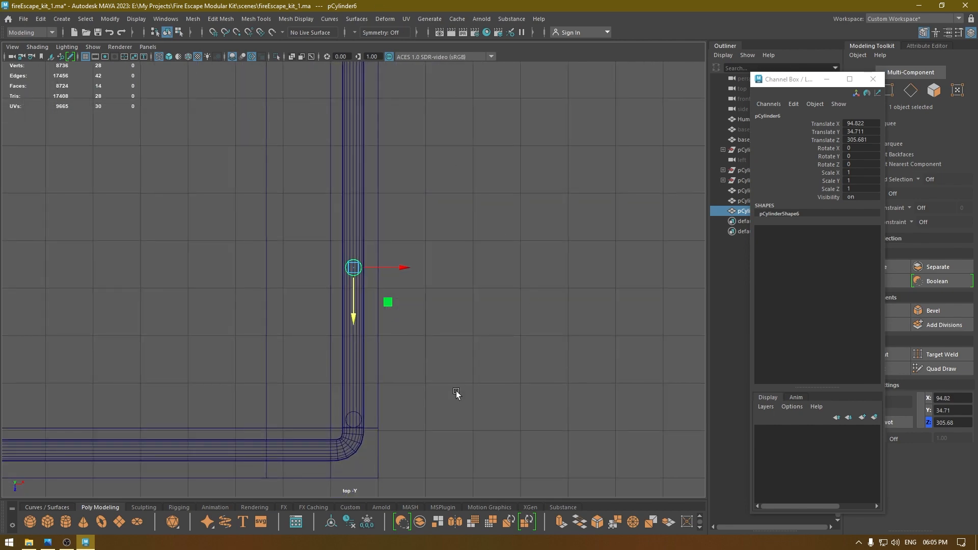
{"action": "right_click_drag", "start_coordinate": [455, 391], "coordinate": [446, 310], "text": "alt"}
{"action": "middle_click_drag", "start_coordinate": [435, 252], "coordinate": [420, 391], "text": "alt"}
{"action": "right_click_drag", "start_coordinate": [479, 474], "coordinate": [460, 74], "text": "alt"}
{"action": "middle_click_drag", "start_coordinate": [459, 76], "coordinate": [450, 158], "text": "alt"}
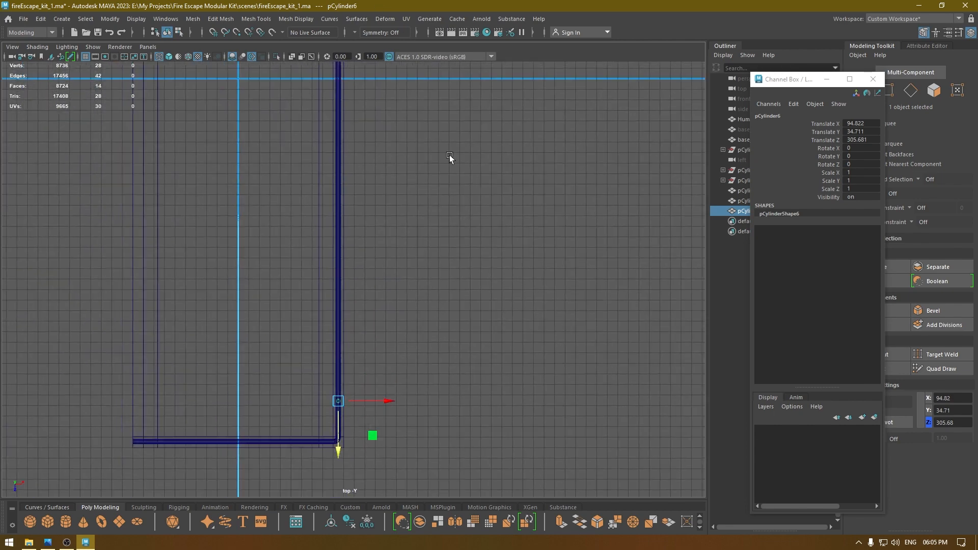
{"action": "right_click_drag", "start_coordinate": [458, 326], "coordinate": [440, 38], "text": "alt"}
{"action": "middle_click_drag", "start_coordinate": [438, 36], "coordinate": [439, 93], "text": "alt"}
{"action": "right_click_drag", "start_coordinate": [466, 290], "coordinate": [457, 132], "text": "alt"}
{"action": "middle_click_drag", "start_coordinate": [455, 163], "coordinate": [449, 205], "text": "alt"}
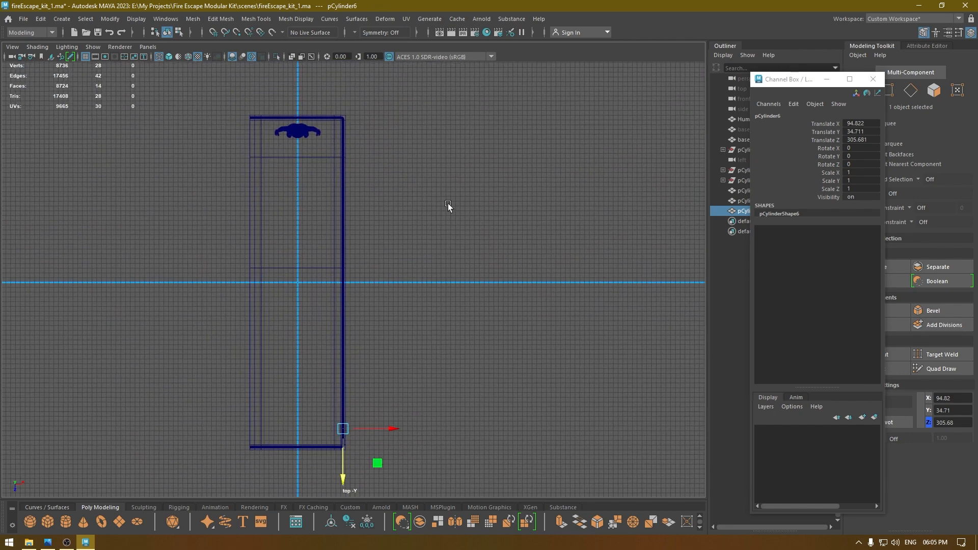
{"action": "key", "text": "shift+d"}
{"action": "key", "text": "shift+d"}
{"action": "key", "text": "shift+d"}
{"action": "key", "text": "shift+d"}
{"action": "key", "text": "shift+d"}
{"action": "key", "text": "shift+d"}
{"action": "key", "text": "shift+d"}
{"action": "key", "text": "shift+d"}
{"action": "key", "text": "shift+d"}
{"action": "key", "text": "shift+d"}
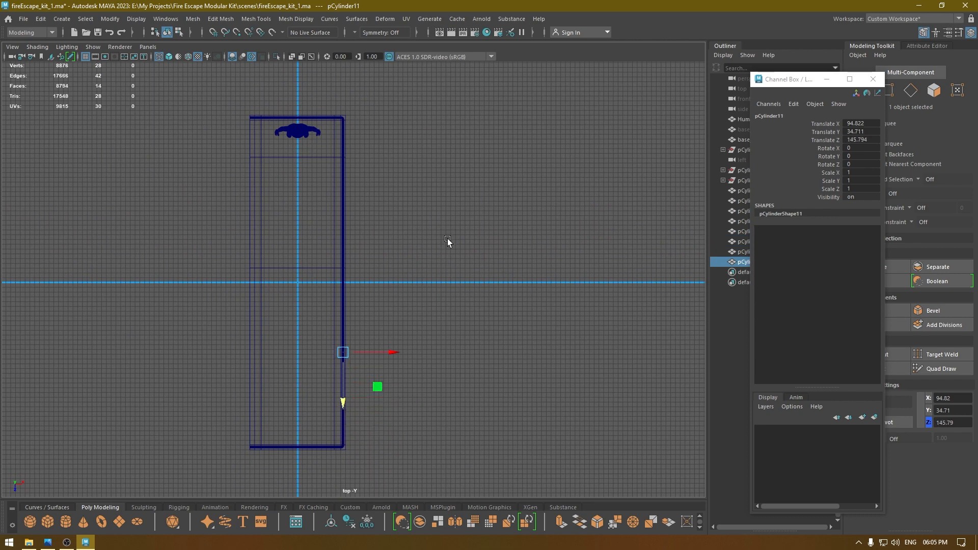
{"action": "key", "text": "shift+d"}
{"action": "key", "text": "shift+d"}
{"action": "key", "text": "shift+d"}
{"action": "key", "text": "shift+d"}
{"action": "key", "text": "shift+d"}
{"action": "key", "text": "shift+d"}
{"action": "key", "text": "shift+d"}
{"action": "key", "text": "shift+d"}
{"action": "key", "text": "shift+d"}
{"action": "key", "text": "shift+d"}
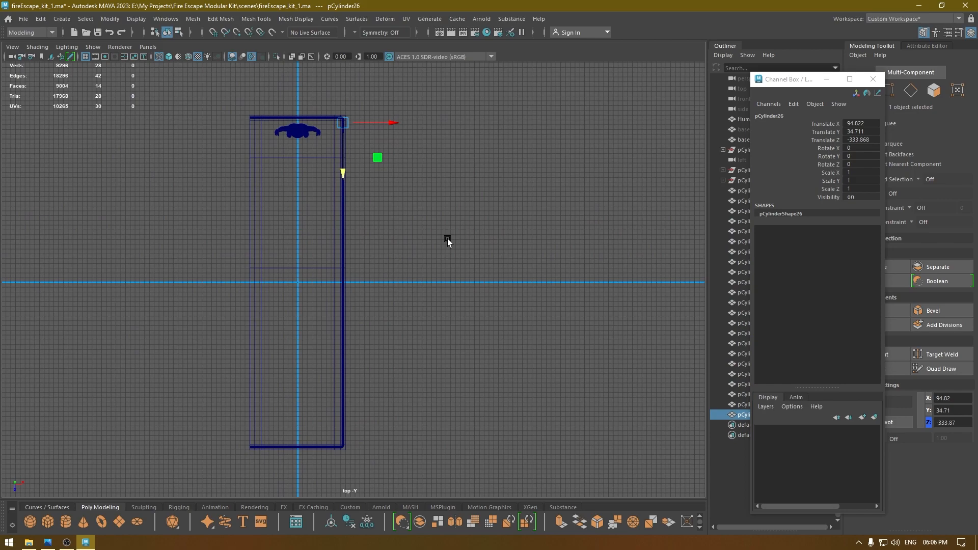
- Check the last bar against the railing's far corner, and view the whole railing shaded in perspective with nothing selected
{"action": "key", "text": "f"}
{"action": "right_click_drag", "start_coordinate": [447, 240], "coordinate": [394, 102], "text": "alt"}
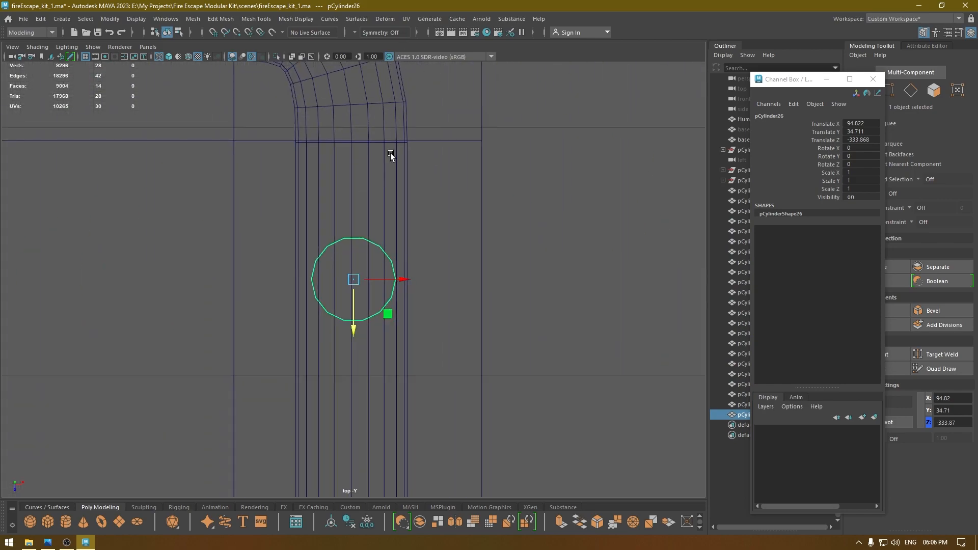
{"action": "middle_click_drag", "start_coordinate": [372, 324], "coordinate": [382, 338], "text": "alt"}
{"action": "key", "text": "space"}
{"action": "mouse_move", "coordinate": [412, 331]}
{"action": "left_mouse_down"}
{"action": "mouse_move", "coordinate": [404, 255]}
{"action": "mouse_move", "coordinate": [391, 250]}
{"action": "mouse_move", "coordinate": [410, 298]}
{"action": "mouse_move", "coordinate": [443, 324]}
{"action": "mouse_move", "coordinate": [349, 266]}
{"action": "mouse_move", "coordinate": [377, 260]}
{"action": "mouse_move", "coordinate": [384, 338]}
{"action": "mouse_move", "coordinate": [515, 338]}
{"action": "mouse_move", "coordinate": [436, 332]}
{"action": "left_mouse_up"}
{"action": "key", "text": "5"}
{"action": "left_click", "coordinate": [421, 301]}
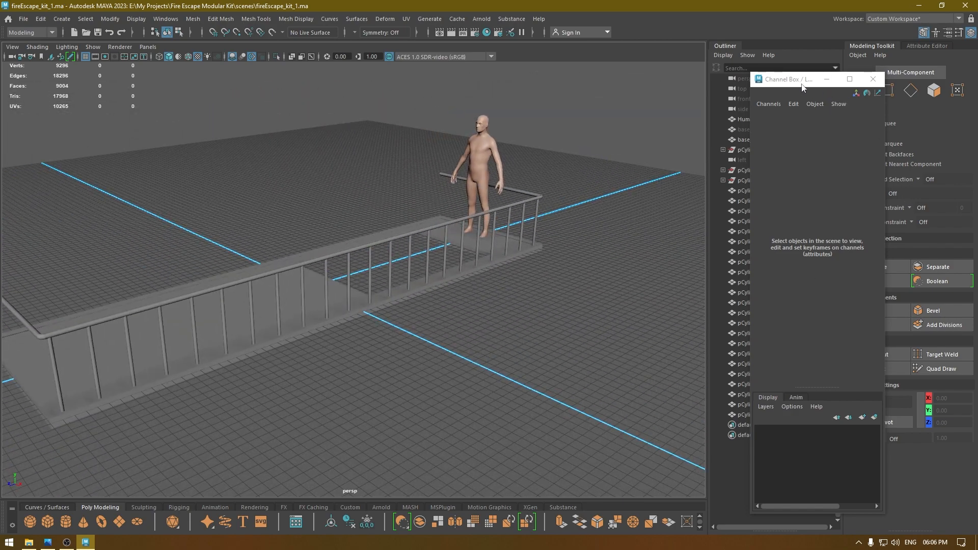
- Dock the floating Channel Box / Layer Editor beside the Outliner and bring it to the front
{"action": "left_click_drag", "start_coordinate": [799, 79], "coordinate": [749, 64]}
{"action": "double_click", "coordinate": [721, 44]}
{"action": "left_click", "coordinate": [970, 33]}
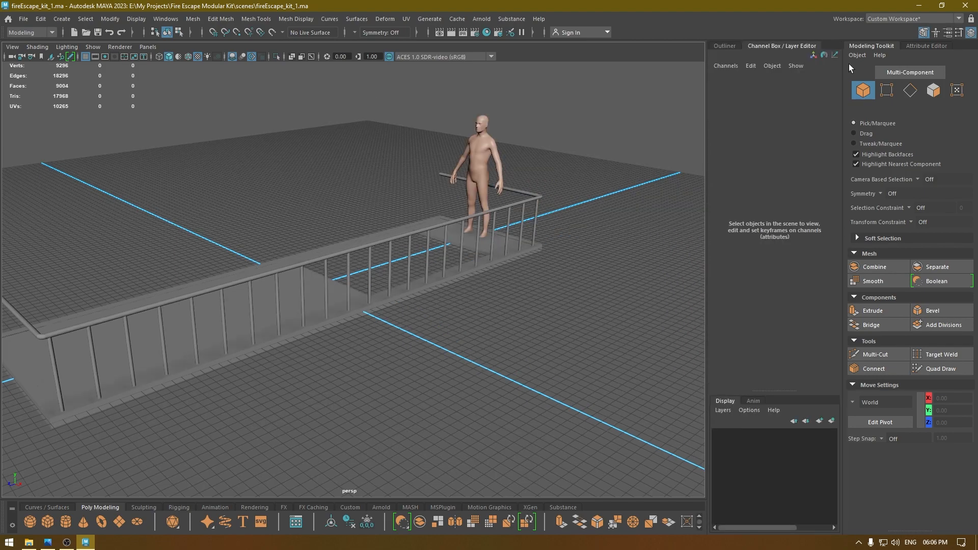
{"action": "left_click", "coordinate": [724, 45]}
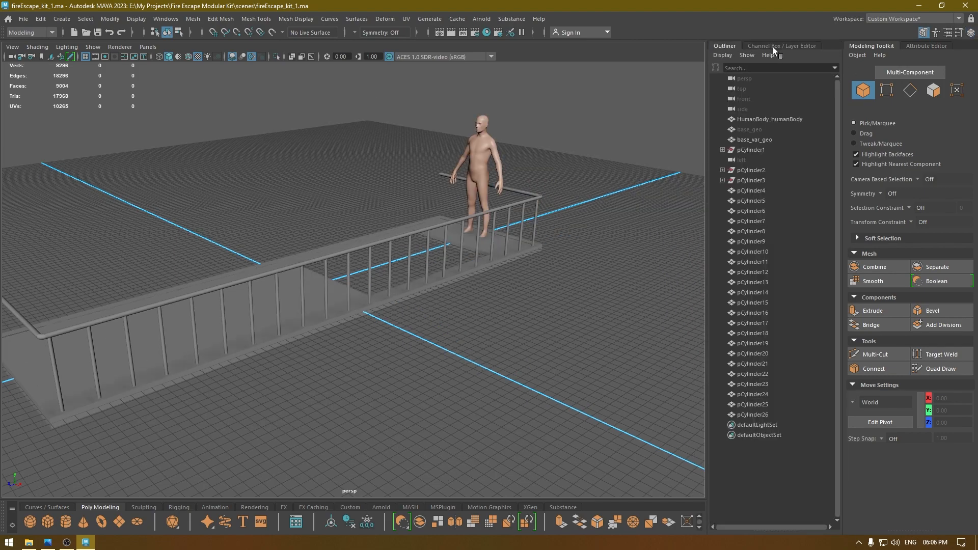
{"action": "left_click", "coordinate": [773, 46]}
- Apply Soften/Harden Edges to the curved-corner railing in the top view and deselect the railing to check its shading
{"action": "left_click_drag", "start_coordinate": [559, 264], "coordinate": [448, 356], "text": "alt"}
{"action": "left_click", "coordinate": [439, 348]}
{"action": "key", "text": "space"}
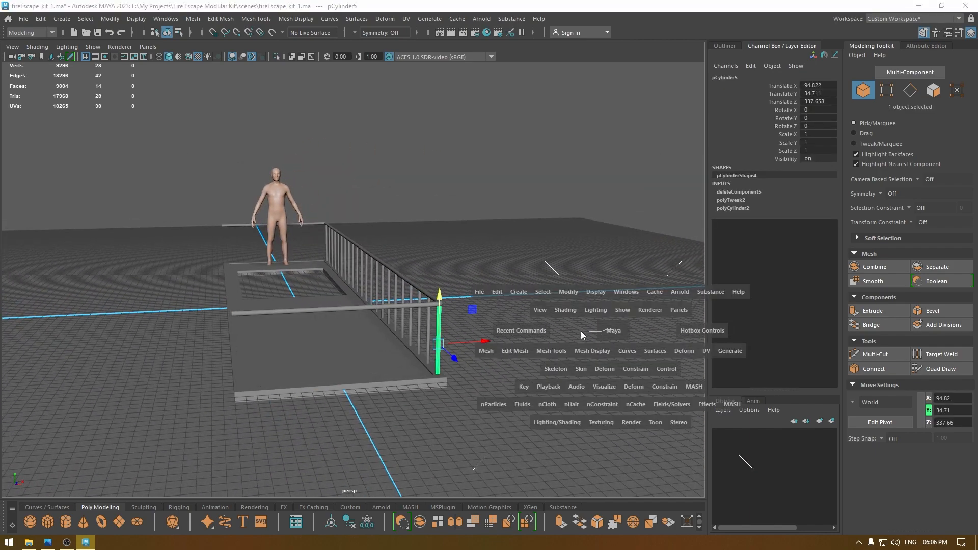
{"action": "left_click_drag", "start_coordinate": [581, 332], "coordinate": [560, 333]}
{"action": "right_click_drag", "start_coordinate": [491, 227], "coordinate": [326, 205], "text": "alt"}
{"action": "middle_click_drag", "start_coordinate": [456, 288], "coordinate": [565, 127], "text": "alt"}
{"action": "right_click_drag", "start_coordinate": [565, 128], "coordinate": [487, 193], "text": "alt"}
{"action": "middle_click_drag", "start_coordinate": [502, 260], "coordinate": [499, 433], "text": "alt"}
{"action": "right_click_drag", "start_coordinate": [499, 433], "coordinate": [622, 345], "text": "alt"}
{"action": "middle_click_drag", "start_coordinate": [654, 265], "coordinate": [515, 247], "text": "alt"}
{"action": "left_click", "coordinate": [581, 253]}
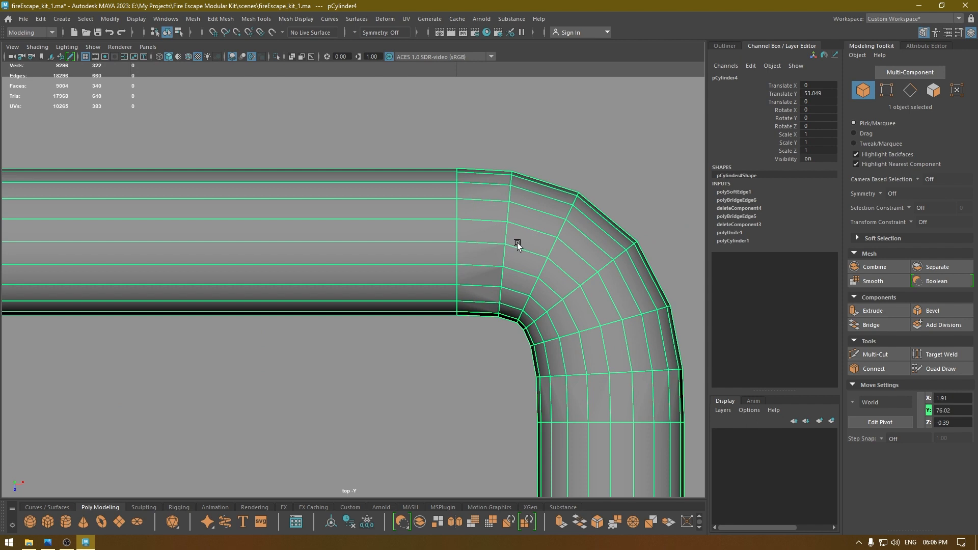
{"action": "key", "text": "space"}
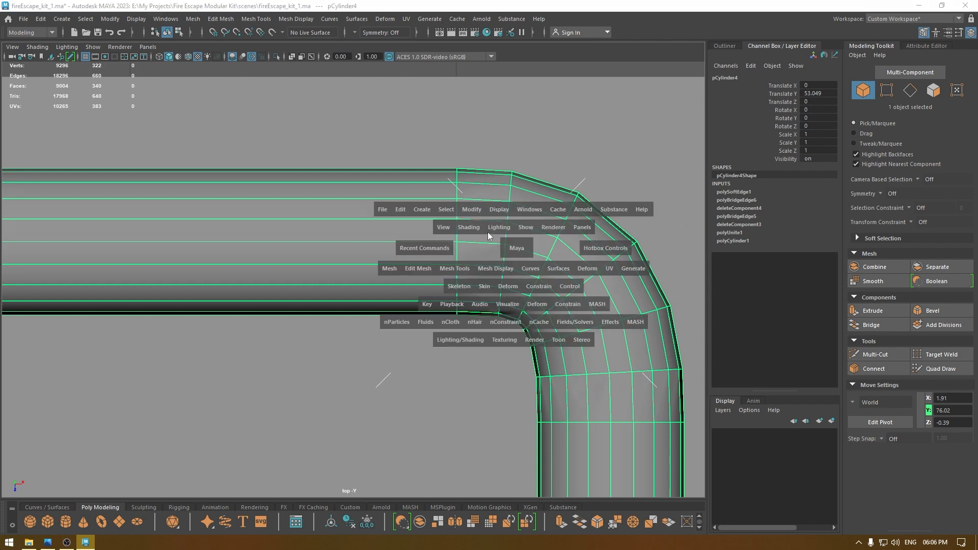
{"action": "left_click", "coordinate": [497, 270]}
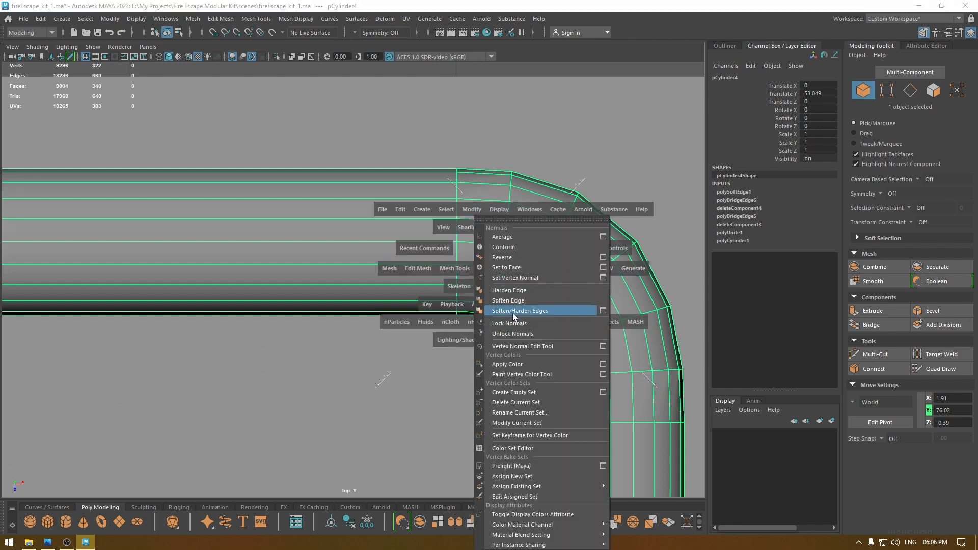
{"action": "left_click", "coordinate": [512, 311]}
{"action": "left_click", "coordinate": [595, 174]}
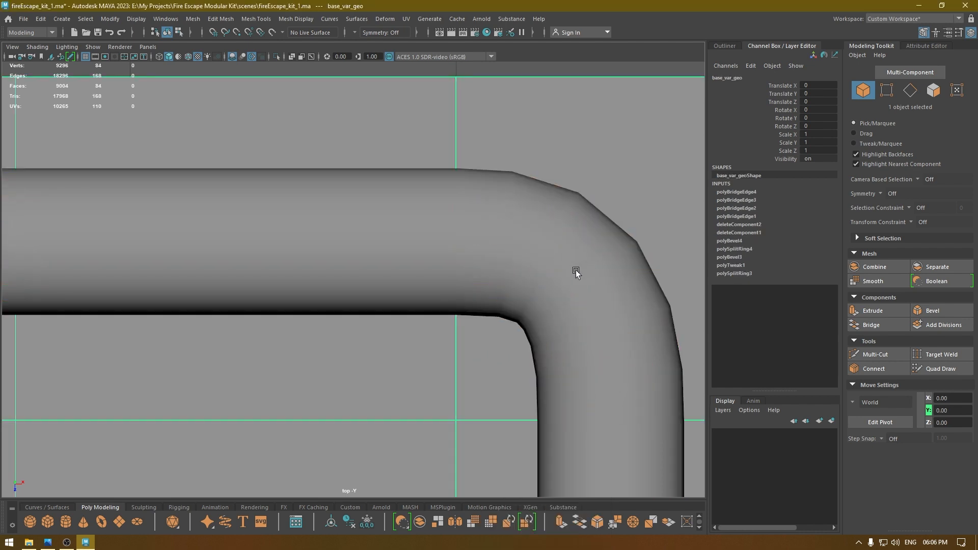
- In wireframe, duplicate the side railing post nearest the corner and move the copy onto the end rail at about X 88.2, Z -345
{"action": "scroll", "coordinate": [524, 319], "scroll_direction": "down", "scroll_amount": 6}
{"action": "scroll", "coordinate": [546, 240], "scroll_direction": "down", "scroll_amount": 5}
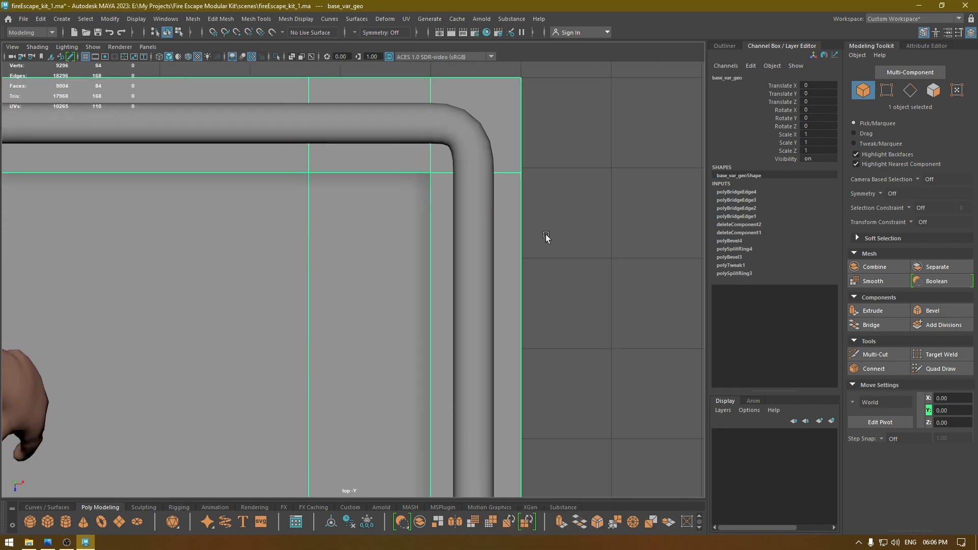
{"action": "left_click", "coordinate": [443, 187]}
{"action": "key", "text": "4"}
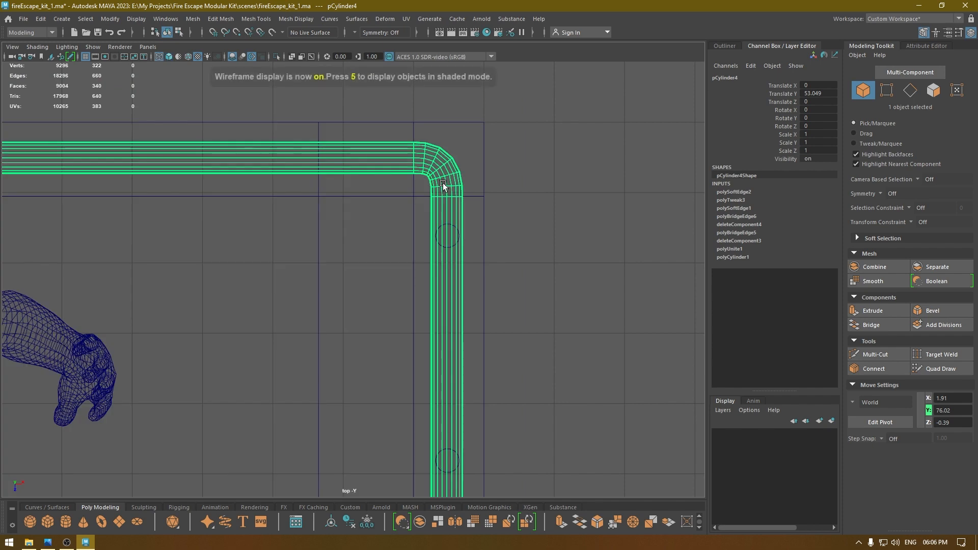
{"action": "scroll", "coordinate": [473, 244], "scroll_direction": "up", "scroll_amount": 2}
{"action": "left_click", "coordinate": [481, 205]}
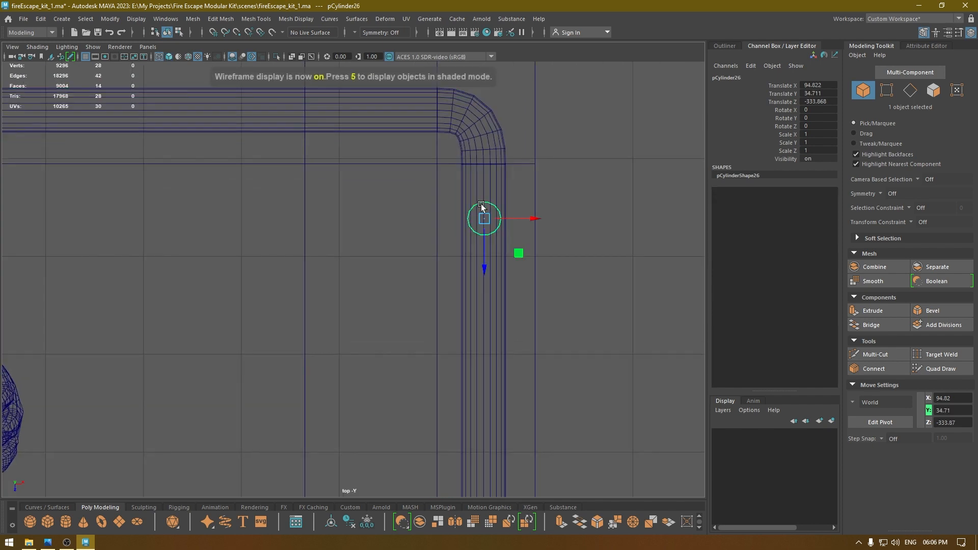
{"action": "middle_click_drag", "start_coordinate": [496, 262], "coordinate": [518, 340], "text": "alt"}
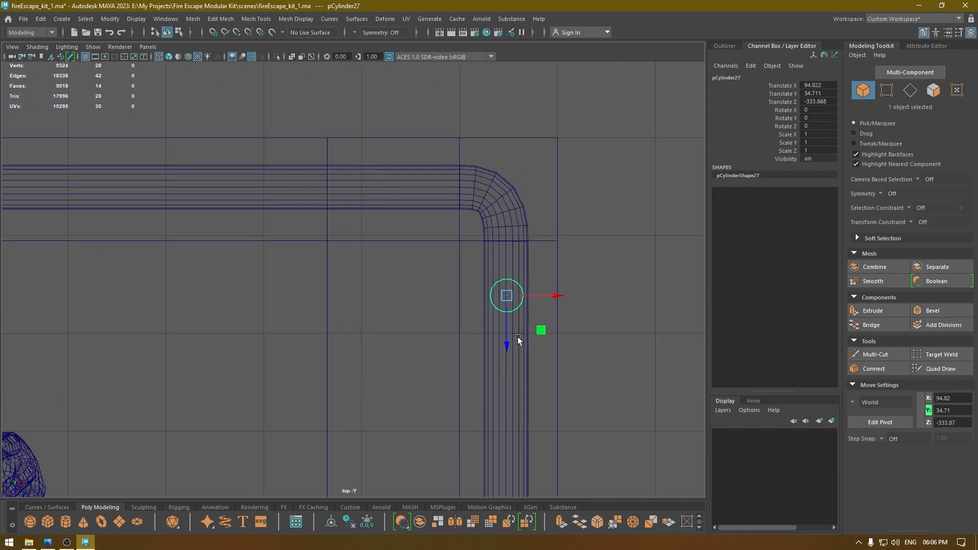
{"action": "left_click_drag", "start_coordinate": [554, 299], "coordinate": [455, 306]}
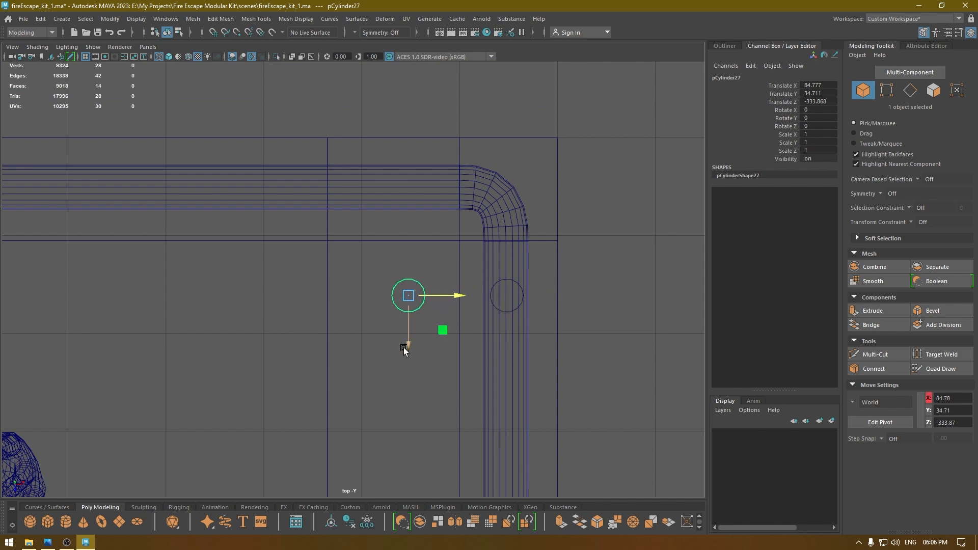
{"action": "left_click_drag", "start_coordinate": [397, 348], "coordinate": [418, 240]}
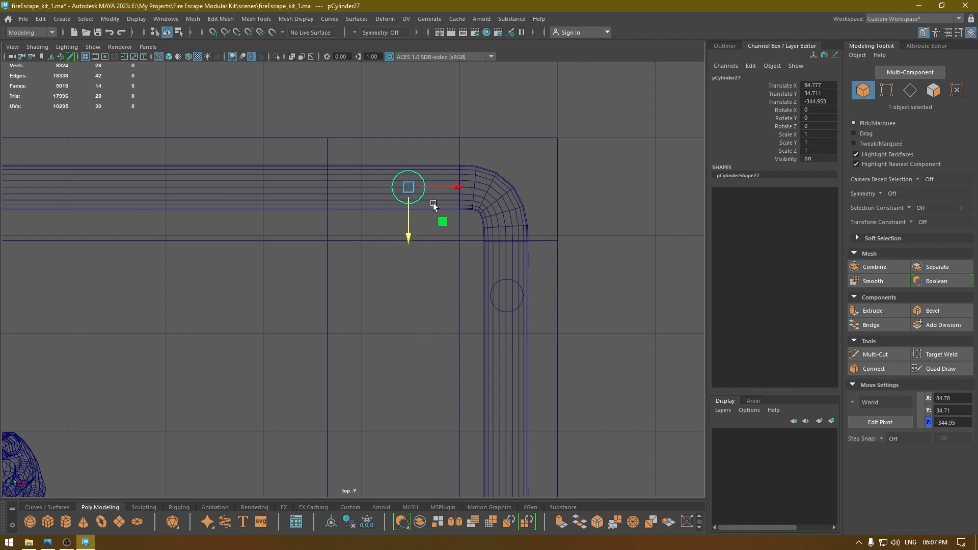
{"action": "left_click_drag", "start_coordinate": [459, 187], "coordinate": [495, 190]}
- Duplicate the end-rail post to X 59.1 and repeat the duplicate-with-transform five times, distributing posts along the end rail to X -86.4
{"action": "scroll", "coordinate": [408, 227], "scroll_direction": "down", "scroll_amount": 3}
{"action": "middle_click_drag", "start_coordinate": [437, 255], "coordinate": [577, 259], "text": "alt"}
{"action": "scroll", "coordinate": [579, 233], "scroll_direction": "down", "scroll_amount": 1}
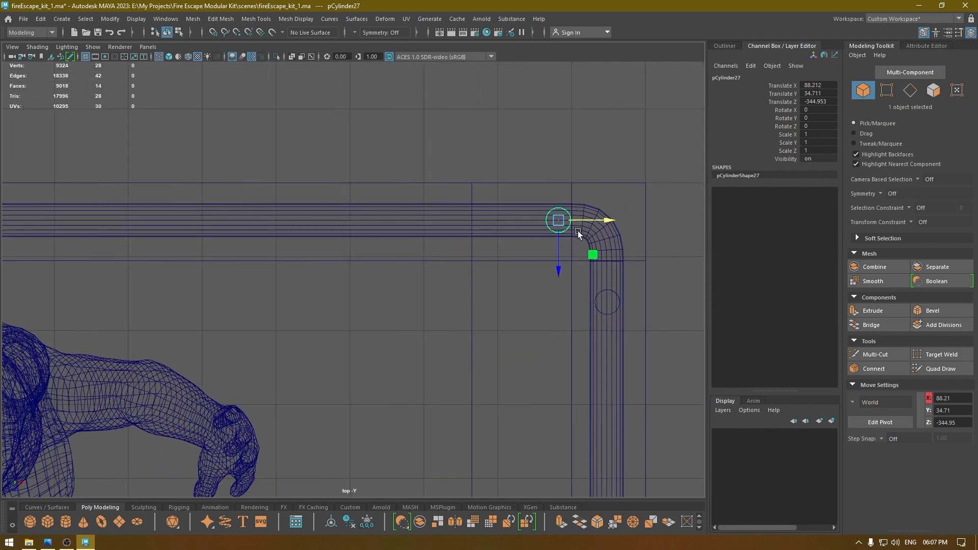
{"action": "left_click_drag", "start_coordinate": [616, 221], "coordinate": [422, 241]}
{"action": "scroll", "coordinate": [331, 241], "scroll_direction": "down", "scroll_amount": 5}
{"action": "middle_click_drag", "start_coordinate": [329, 267], "coordinate": [508, 272], "text": "alt"}
{"action": "scroll", "coordinate": [494, 247], "scroll_direction": "down", "scroll_amount": 3}
{"action": "left_click_drag", "start_coordinate": [524, 263], "coordinate": [514, 263]}
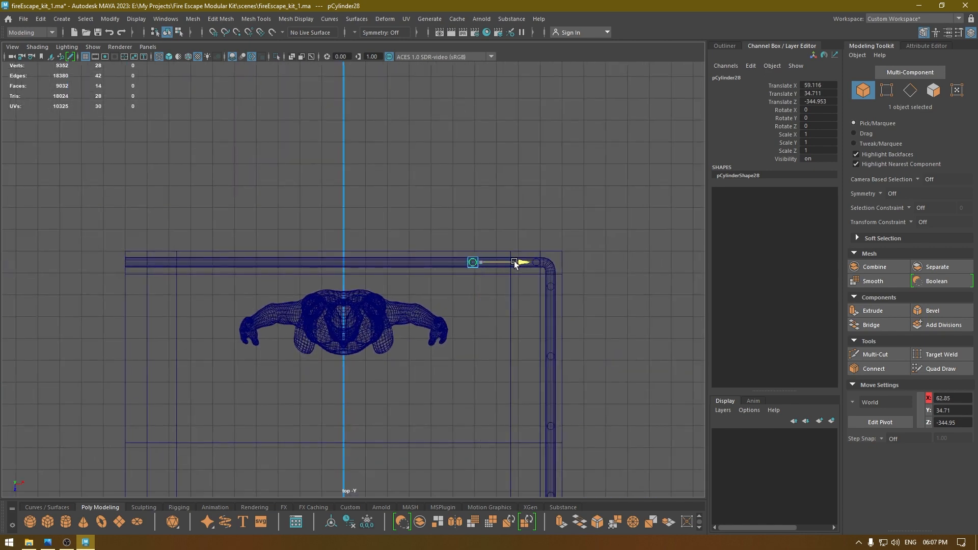
{"action": "key", "text": "shift+d"}
{"action": "key", "text": "shift+d"}
{"action": "key", "text": "shift+d"}
{"action": "key", "text": "shift+d"}
{"action": "key", "text": "shift+d"}
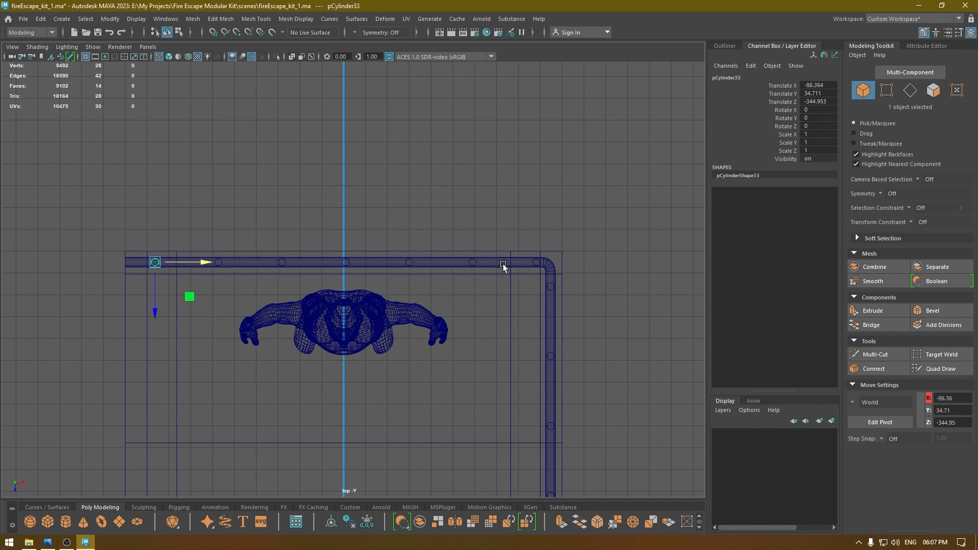
- Duplicate the six new end-rail posts without the human figure and move the copies to the opposite end at about Z 345.6
{"action": "mouse_move", "coordinate": [120, 212]}
{"action": "left_mouse_down"}
{"action": "mouse_move", "coordinate": [311, 293]}
{"action": "mouse_move", "coordinate": [504, 307]}
{"action": "mouse_move", "coordinate": [533, 176]}
{"action": "left_mouse_up"}
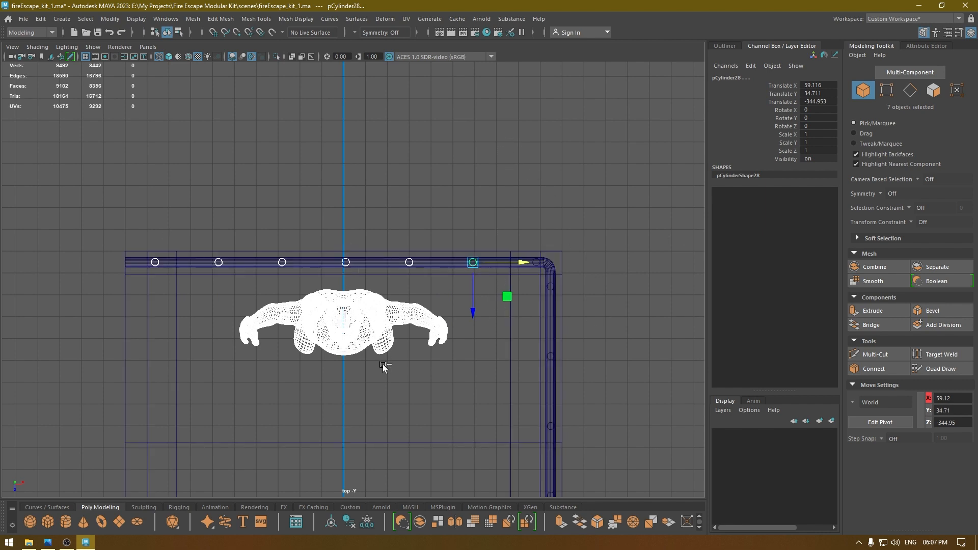
{"action": "left_click_drag", "start_coordinate": [384, 367], "coordinate": [596, 310], "text": "ctrl"}
{"action": "scroll", "coordinate": [481, 335], "scroll_direction": "down", "scroll_amount": 2}
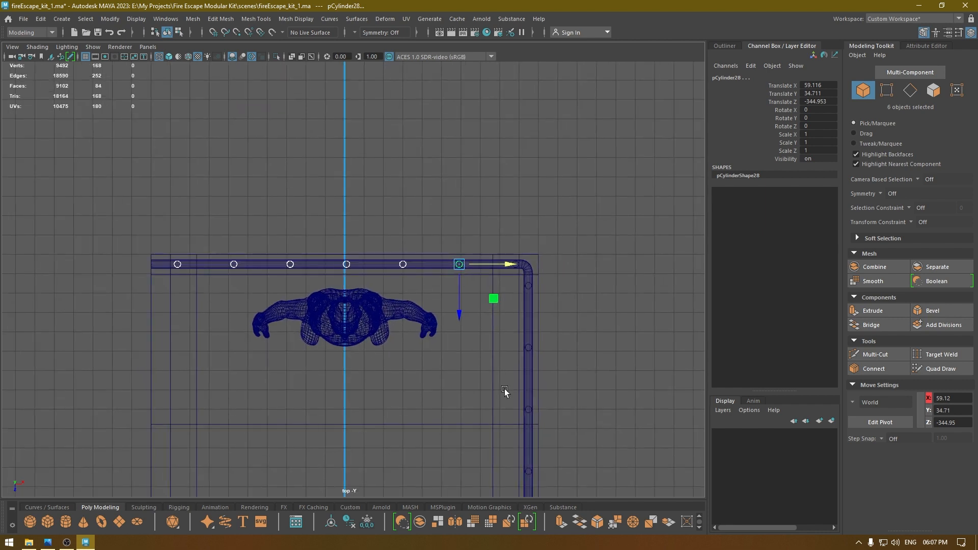
{"action": "right_click_drag", "start_coordinate": [492, 384], "coordinate": [376, 41], "text": "alt"}
{"action": "middle_click_drag", "start_coordinate": [412, 459], "coordinate": [458, 224], "text": "alt"}
{"action": "right_click_drag", "start_coordinate": [436, 272], "coordinate": [433, 98], "text": "alt"}
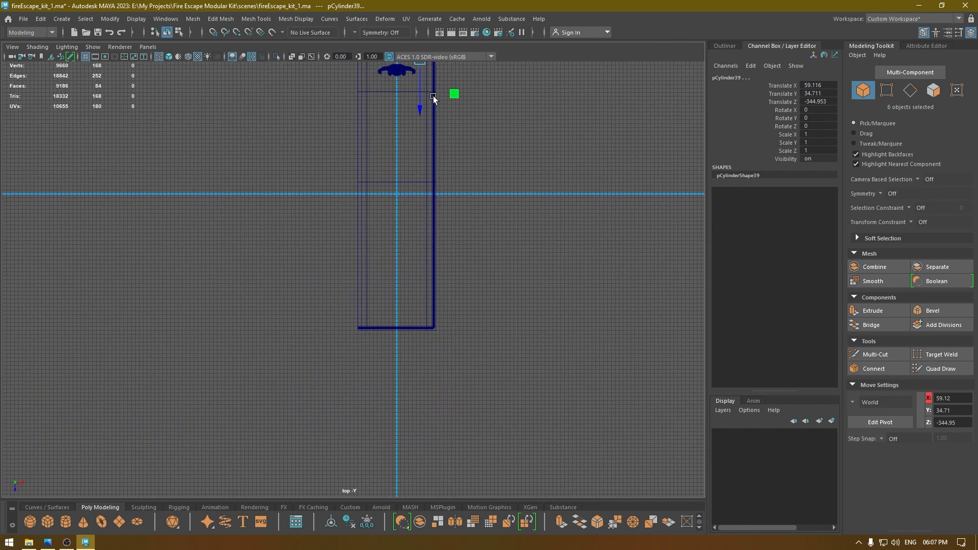
{"action": "left_click_drag", "start_coordinate": [424, 127], "coordinate": [426, 370]}
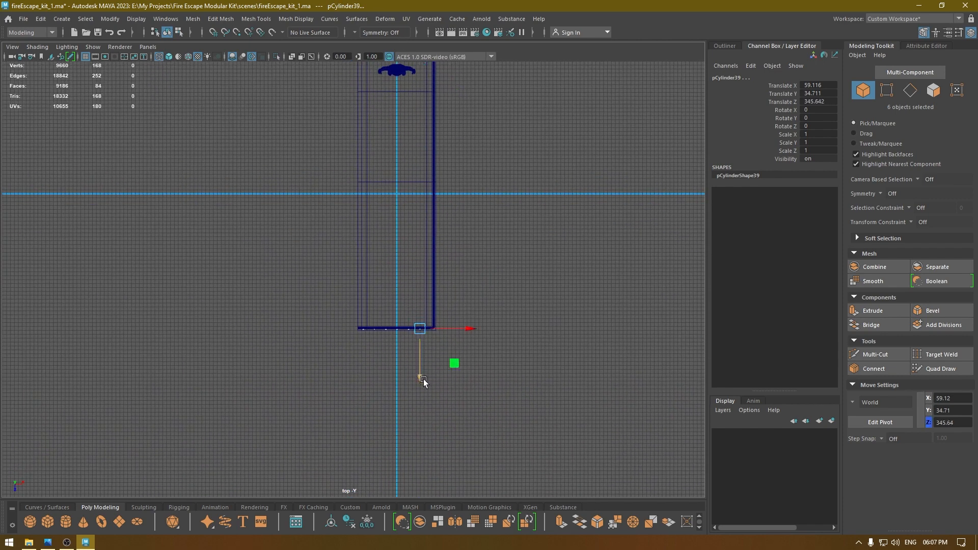
- Center the six duplicated posts on the opposite end rail by moving them to about Z 344.1
{"action": "key", "text": "f"}
{"action": "middle_click_drag", "start_coordinate": [602, 325], "coordinate": [399, 330], "text": "alt"}
{"action": "right_click_drag", "start_coordinate": [399, 330], "coordinate": [632, 377], "text": "alt"}
{"action": "middle_click_drag", "start_coordinate": [647, 347], "coordinate": [424, 386], "text": "alt"}
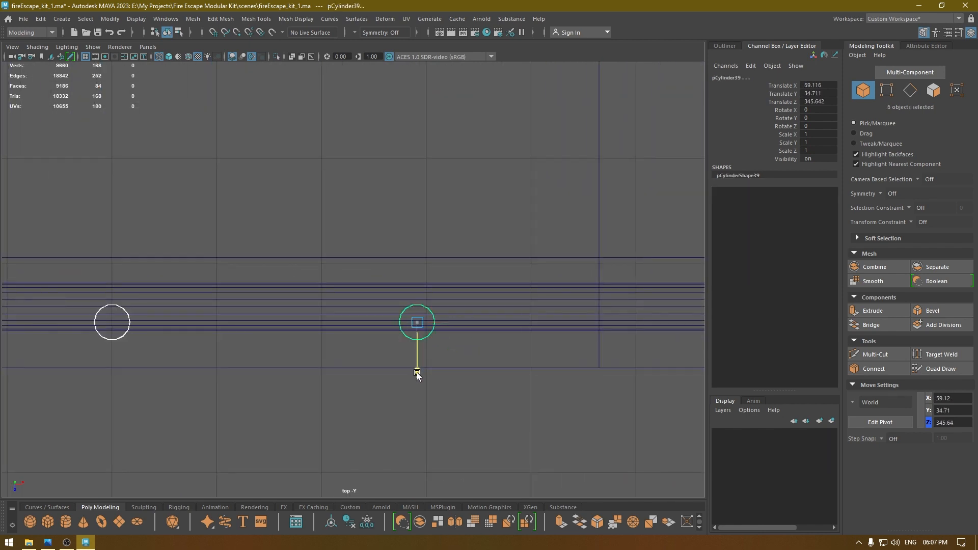
{"action": "left_click_drag", "start_coordinate": [417, 374], "coordinate": [420, 358]}
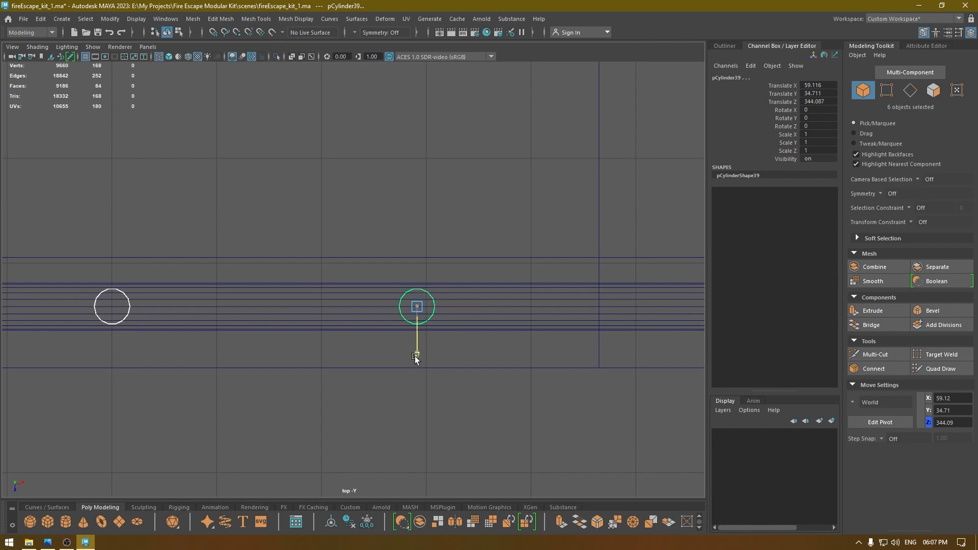
- Return to the shaded perspective view, save the scene and clear the selection
{"action": "key", "text": "space"}
{"action": "left_click", "coordinate": [414, 360]}
{"action": "mouse_move", "coordinate": [414, 358]}
{"action": "left_mouse_down", "text": "alt"}
{"action": "mouse_move", "coordinate": [400, 342]}
{"action": "mouse_move", "coordinate": [345, 369]}
{"action": "mouse_move", "coordinate": [474, 414]}
{"action": "mouse_move", "coordinate": [464, 439]}
{"action": "mouse_move", "coordinate": [492, 437]}
{"action": "left_mouse_up", "text": "alt"}
{"action": "key", "text": "ctrl+s"}
{"action": "key", "text": "6"}
{"action": "left_click", "coordinate": [401, 342]}
{"action": "left_click_drag", "start_coordinate": [441, 393], "coordinate": [382, 368], "text": "alt"}
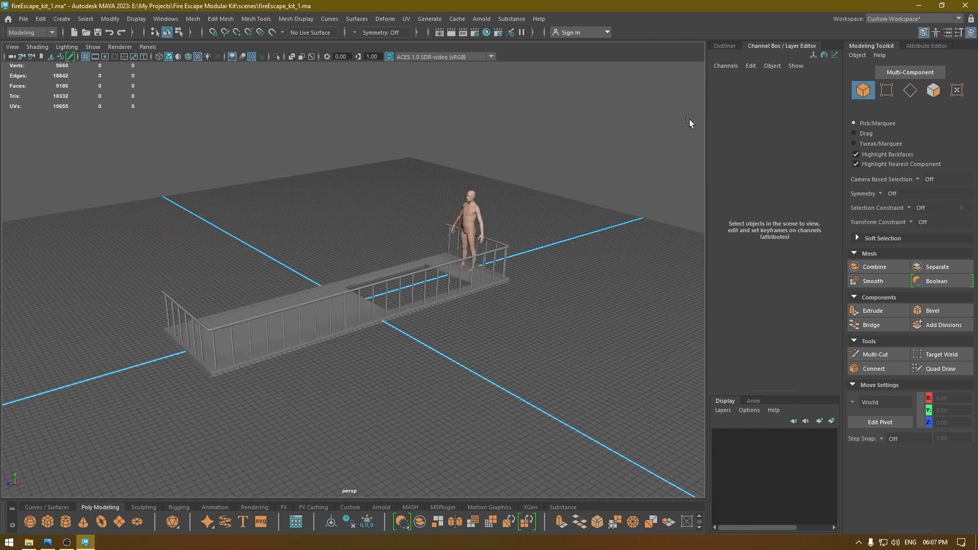
- Select all railing cylinders without the human figure and delete their construction history
{"action": "left_click", "coordinate": [727, 46]}
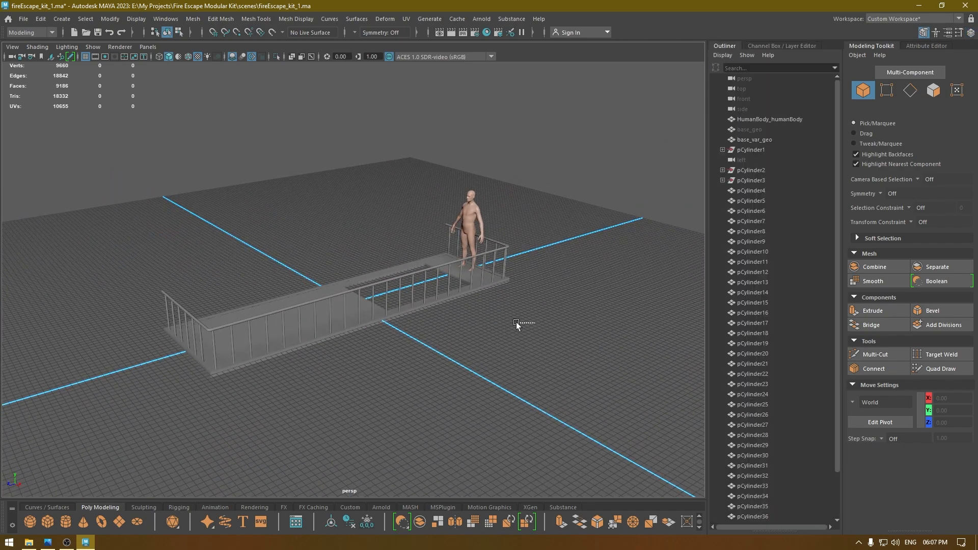
{"action": "left_click_drag", "start_coordinate": [541, 330], "coordinate": [481, 315], "text": "alt"}
{"action": "left_click_drag", "start_coordinate": [35, 177], "coordinate": [719, 294]}
{"action": "left_click_drag", "start_coordinate": [540, 304], "coordinate": [564, 333], "text": "alt"}
{"action": "left_click", "coordinate": [498, 214], "text": "ctrl"}
{"action": "left_click_drag", "start_coordinate": [501, 356], "coordinate": [554, 339], "text": "alt"}
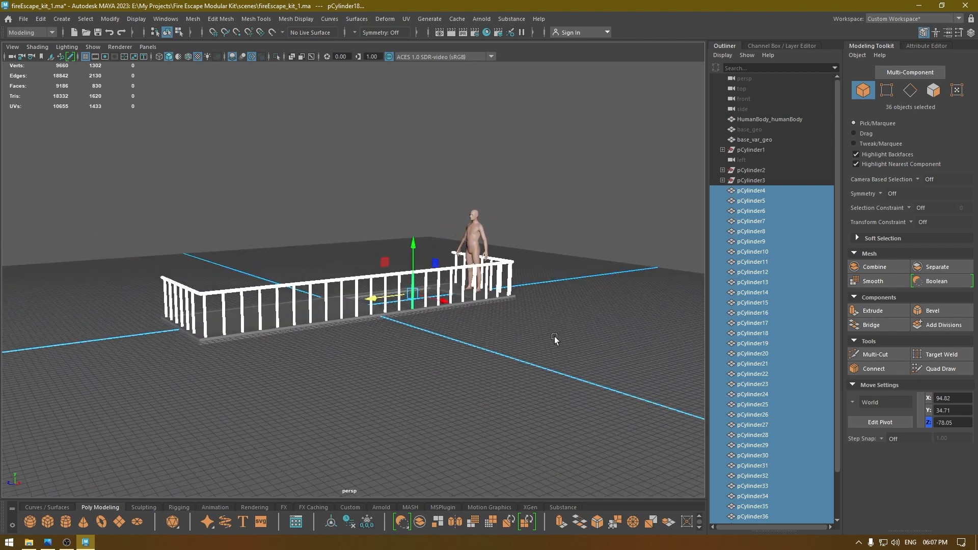
{"action": "left_click", "coordinate": [41, 18]}
{"action": "mouse_move", "coordinate": [153, 142]}
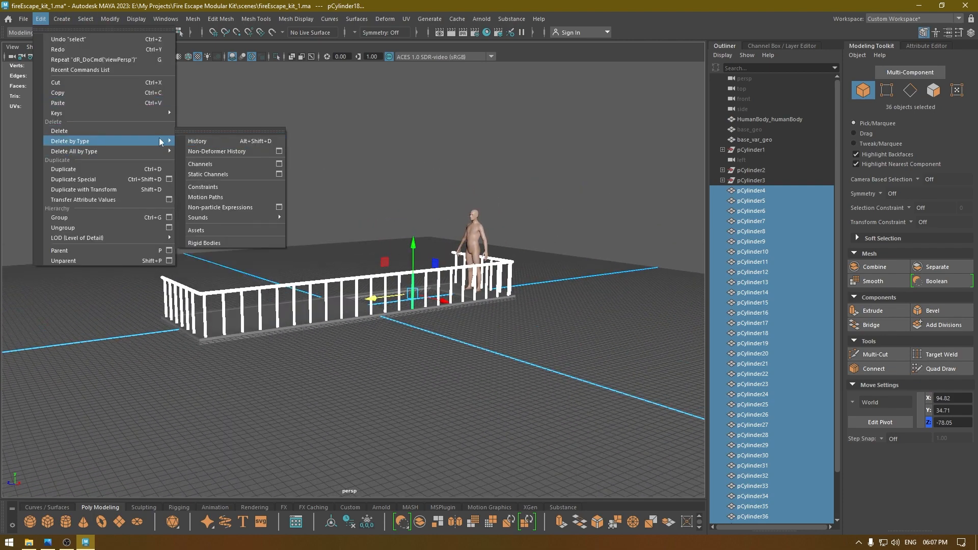
{"action": "left_click", "coordinate": [217, 141]}
{"action": "left_click_drag", "start_coordinate": [428, 351], "coordinate": [441, 352], "text": "alt"}
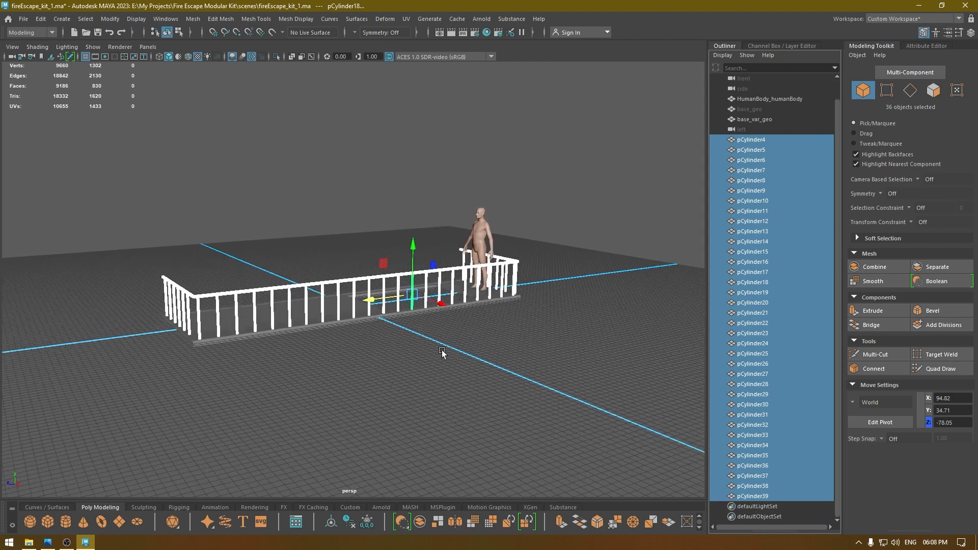
- Group the selected railing pieces and name the group railings_mdl
{"action": "key", "text": "ctrl+g"}
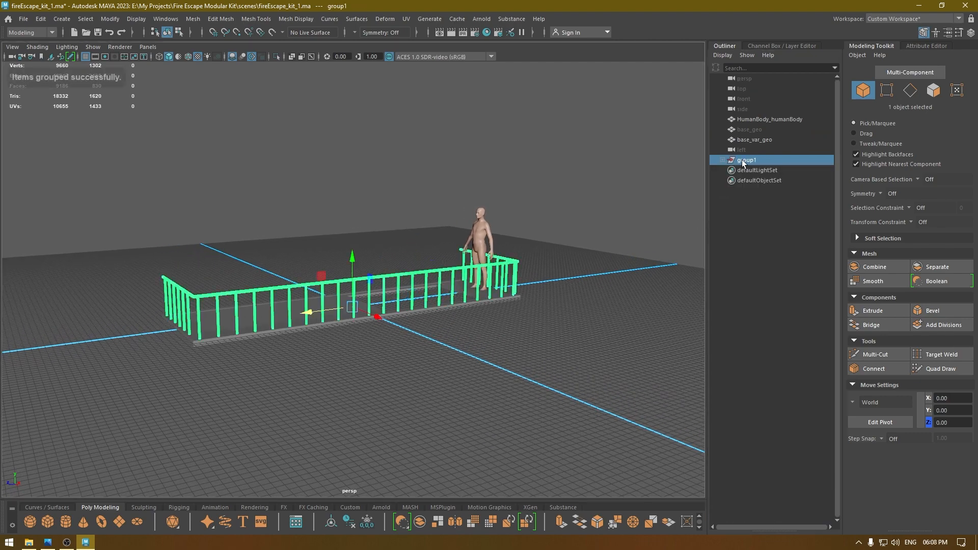
{"action": "double_click", "coordinate": [745, 160]}
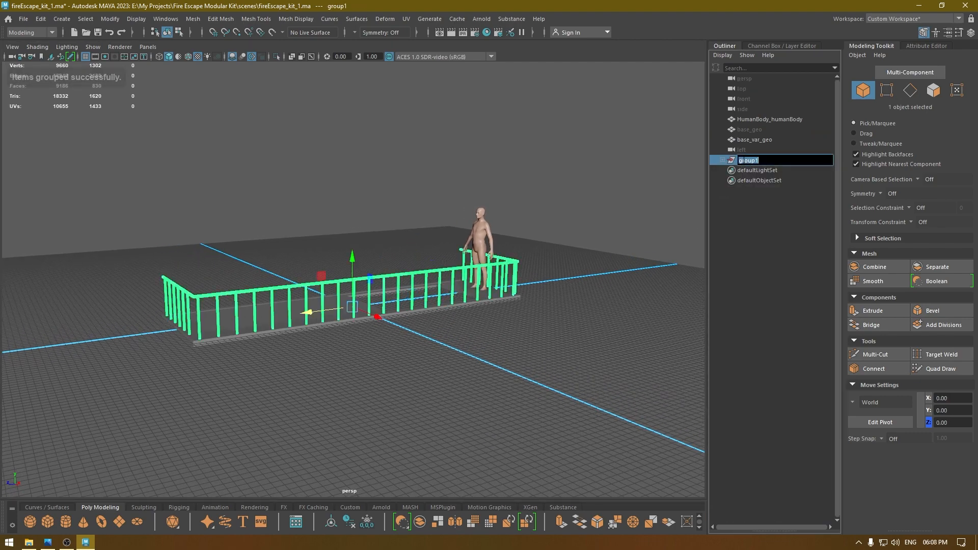
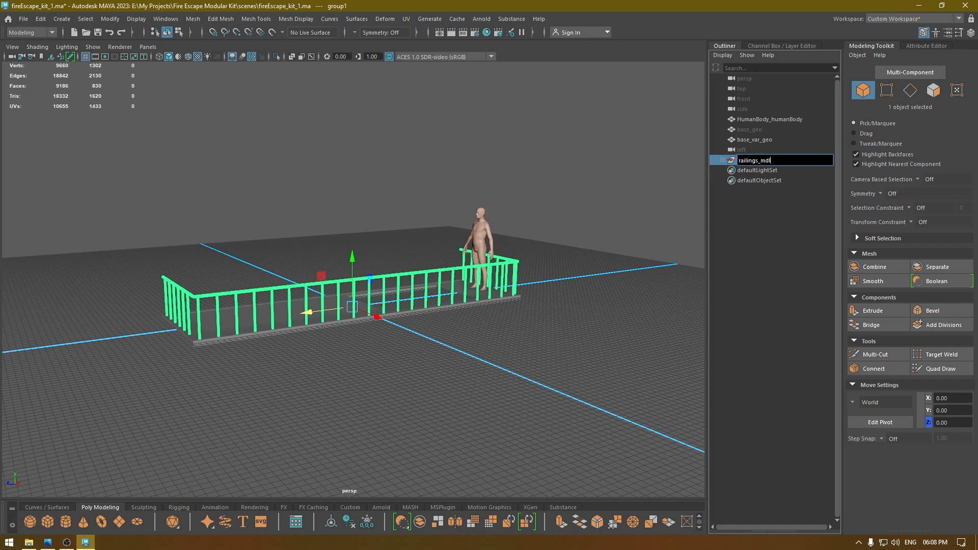
{"action": "key", "text": "Return"}
{"action": "left_click", "coordinate": [561, 288]}
{"action": "left_click_drag", "start_coordinate": [560, 287], "coordinate": [594, 305], "text": "alt"}
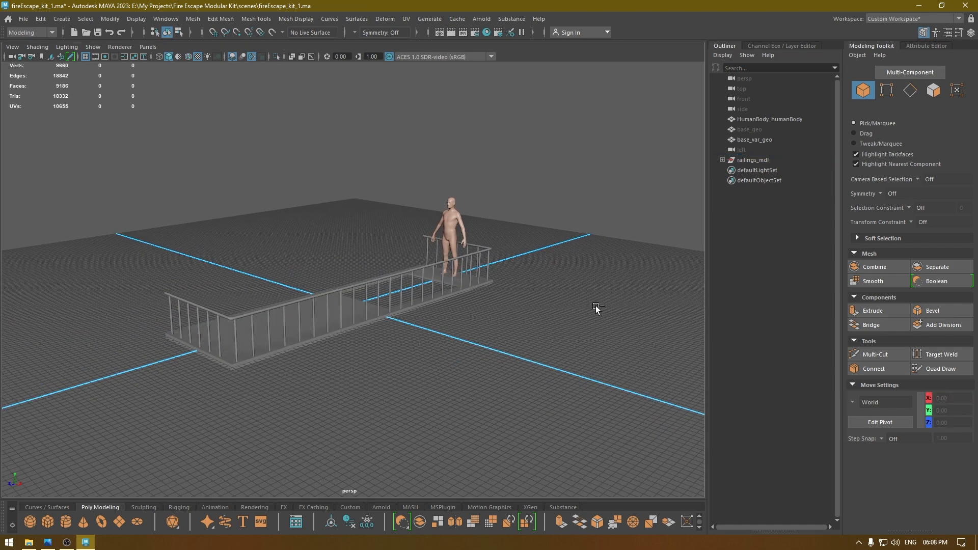
- Group base_var_geo with railings_mdl and name the new group platfrom_mdl
{"action": "left_click_drag", "start_coordinate": [434, 339], "coordinate": [349, 347], "text": "alt"}
{"action": "left_click", "coordinate": [336, 331]}
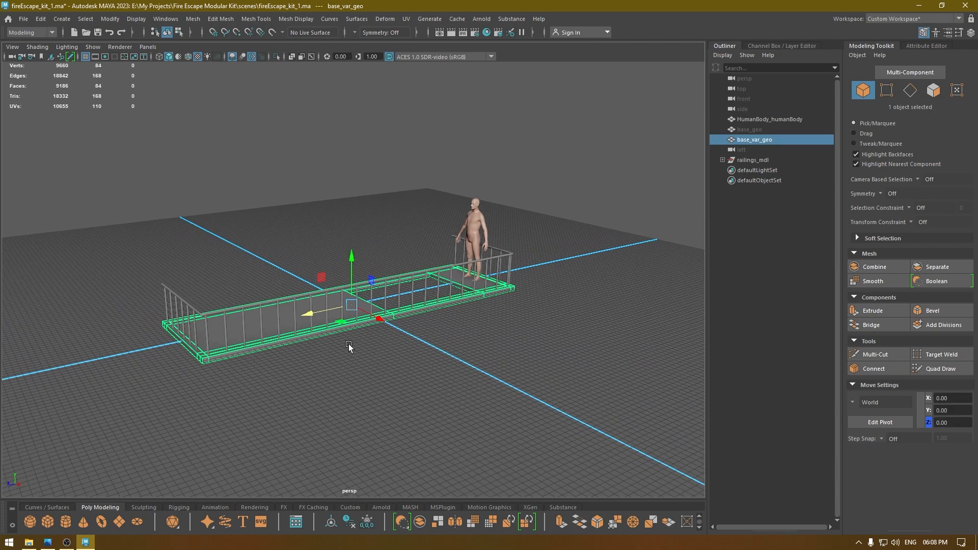
{"action": "left_click", "coordinate": [753, 160], "text": "ctrl"}
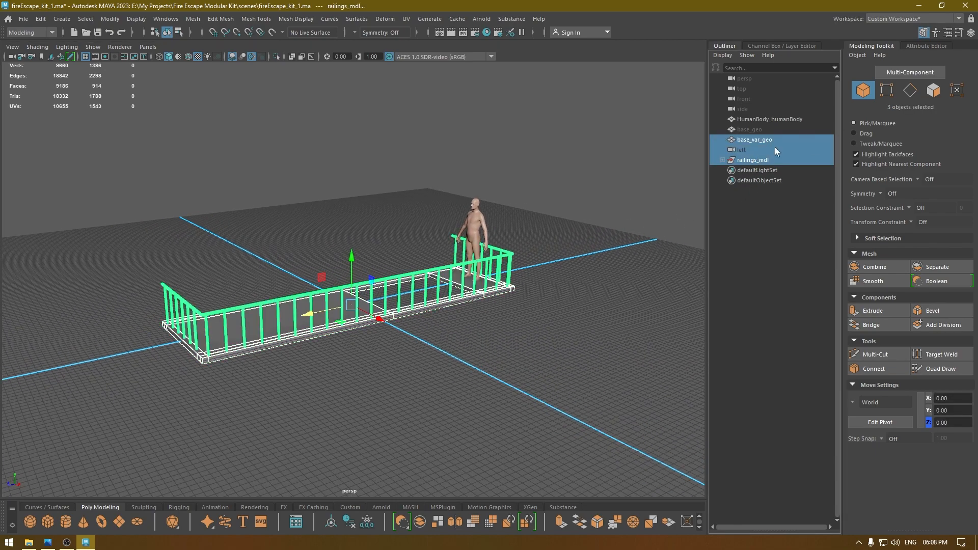
{"action": "left_click", "coordinate": [763, 143], "text": "ctrl"}
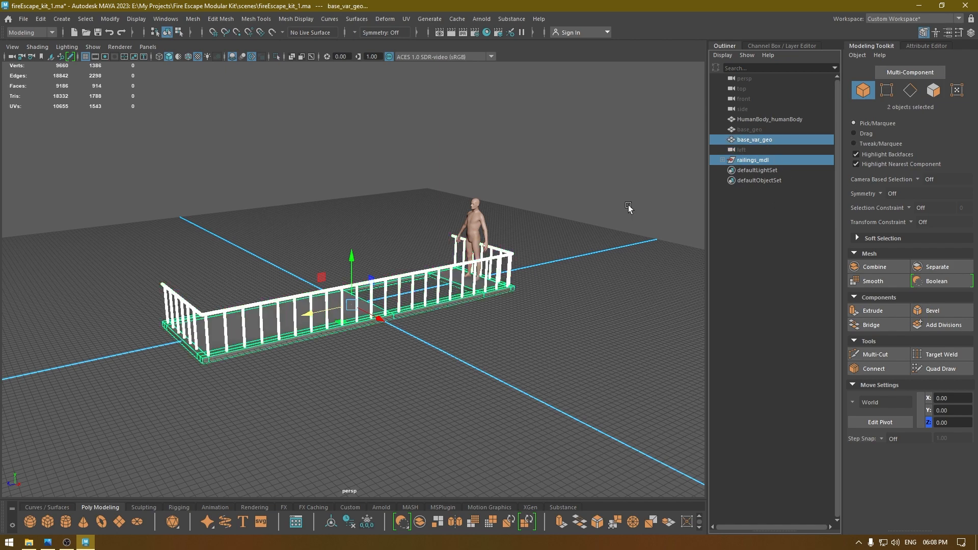
{"action": "key", "text": "ctrl+g"}
{"action": "double_click", "coordinate": [749, 150]}
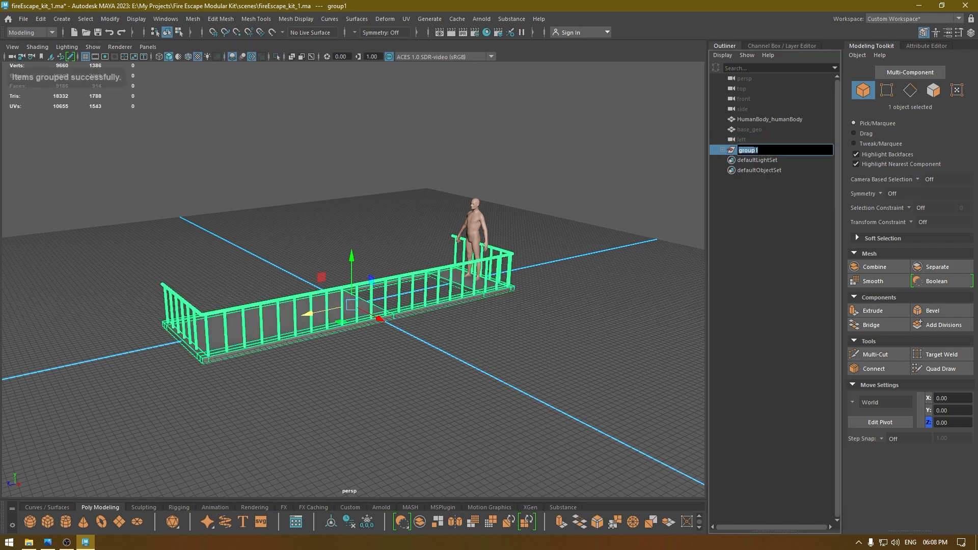
{"action": "type", "text": "platfrcm_md"}
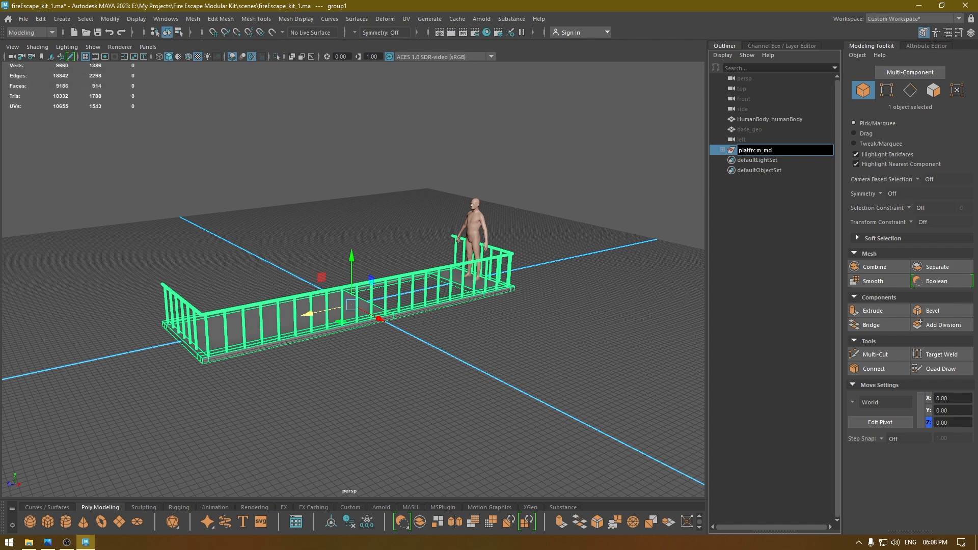
{"action": "key", "text": "Return"}
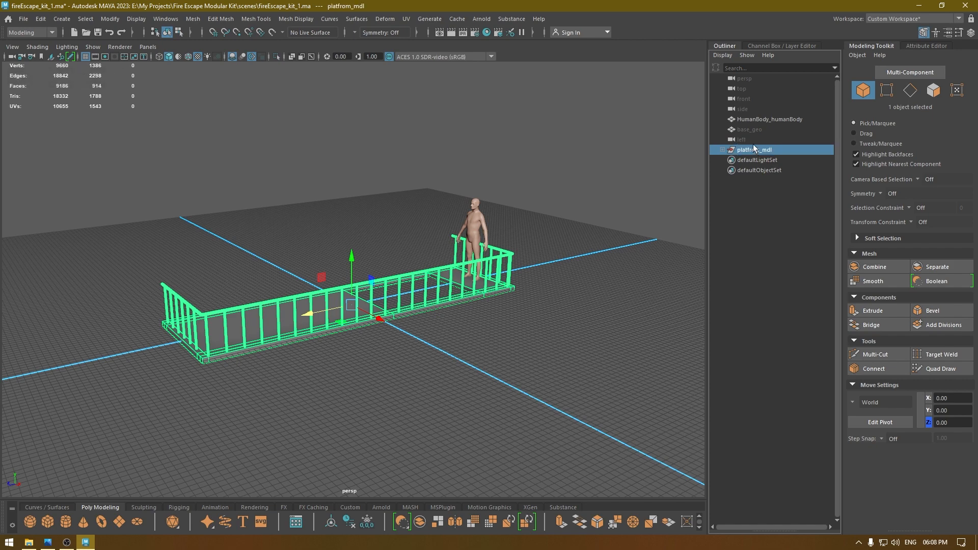
{"action": "left_click", "coordinate": [596, 190]}
{"action": "left_click_drag", "start_coordinate": [579, 216], "coordinate": [484, 281], "text": "alt"}
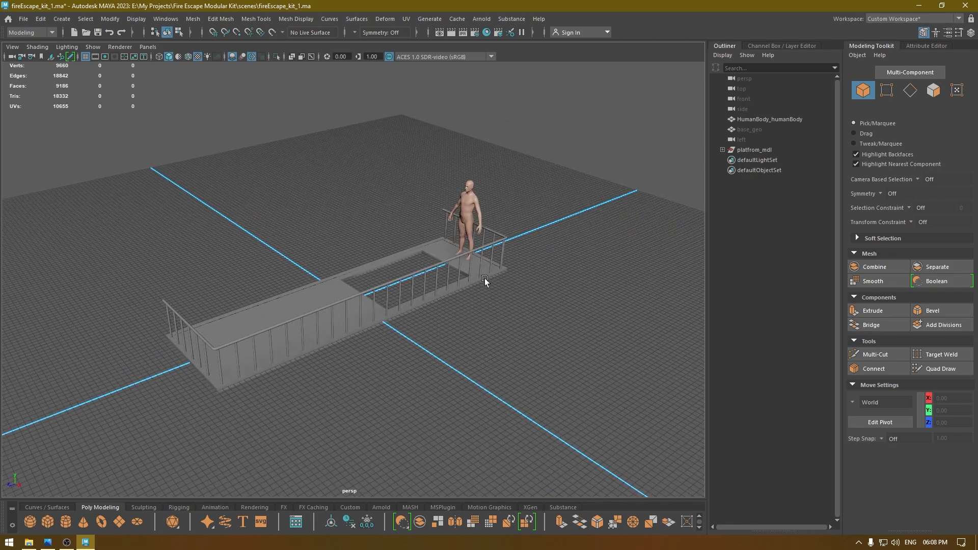
- Examine the platform's rectangular opening and surrounding railing up close from several angles
{"action": "left_click", "coordinate": [482, 280]}
{"action": "left_click", "coordinate": [756, 151]}
{"action": "left_click_drag", "start_coordinate": [426, 342], "coordinate": [459, 367], "text": "alt"}
{"action": "scroll", "coordinate": [372, 253], "scroll_direction": "up", "scroll_amount": 5}
{"action": "left_click_drag", "start_coordinate": [377, 325], "coordinate": [405, 339], "text": "alt"}
{"action": "left_click", "coordinate": [541, 264]}
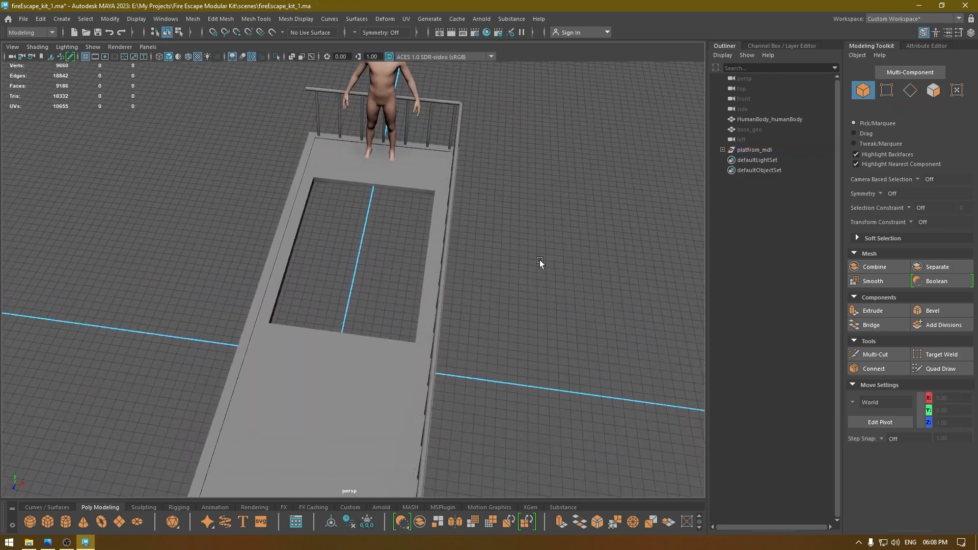
{"action": "left_click_drag", "start_coordinate": [232, 321], "coordinate": [220, 302], "text": "alt"}
{"action": "left_click_drag", "start_coordinate": [290, 328], "coordinate": [372, 165], "text": "alt"}
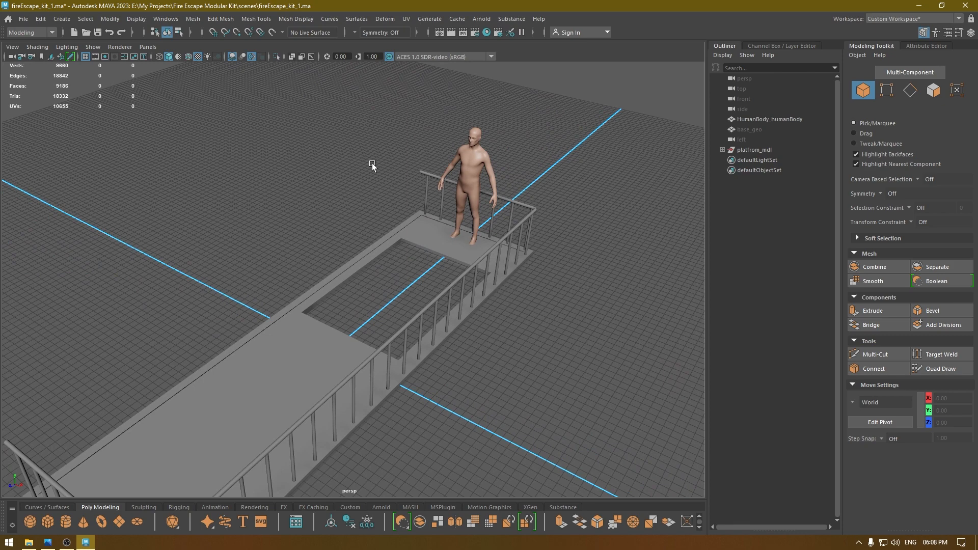
- Put the human figure on a new display layer set to Reference, with a bright green layer colour
{"action": "left_click", "coordinate": [483, 150]}
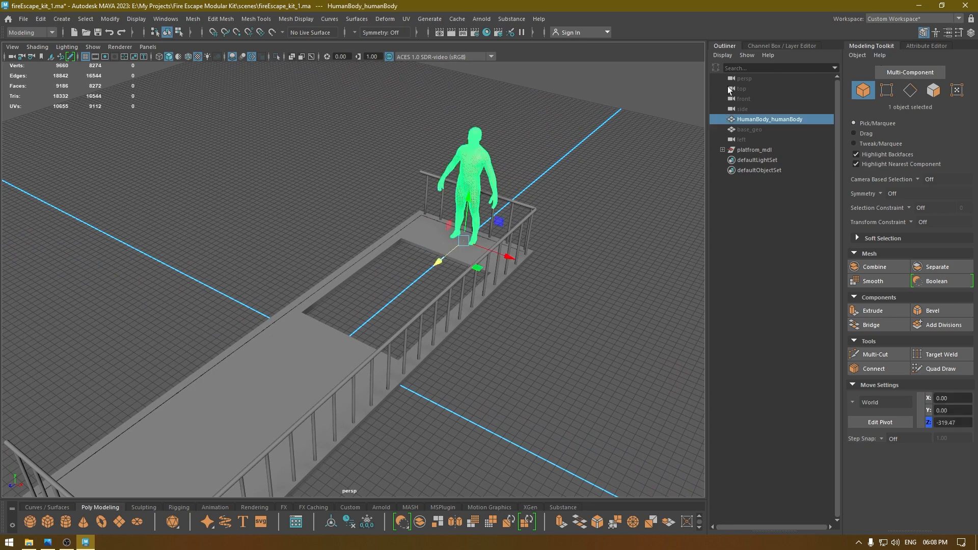
{"action": "left_click", "coordinate": [787, 46]}
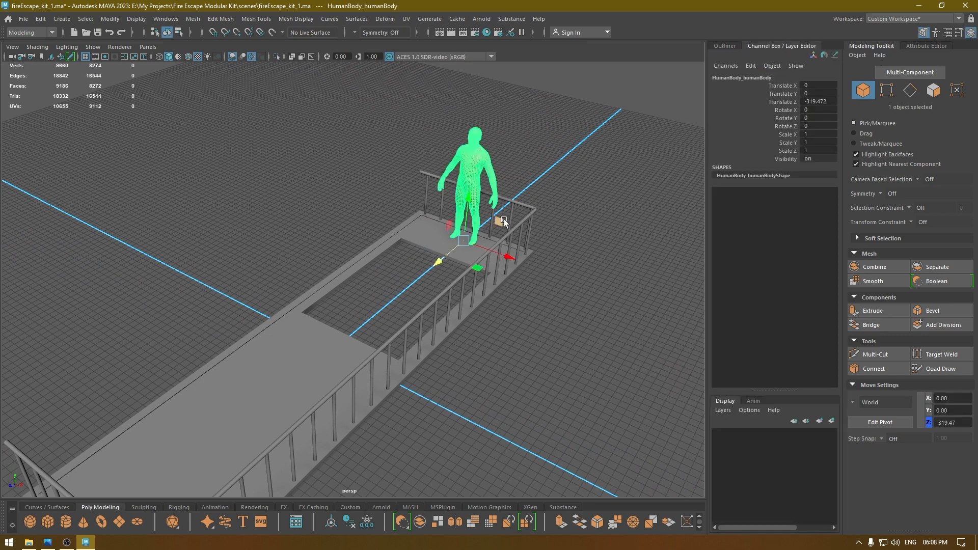
{"action": "left_click", "coordinate": [831, 421]}
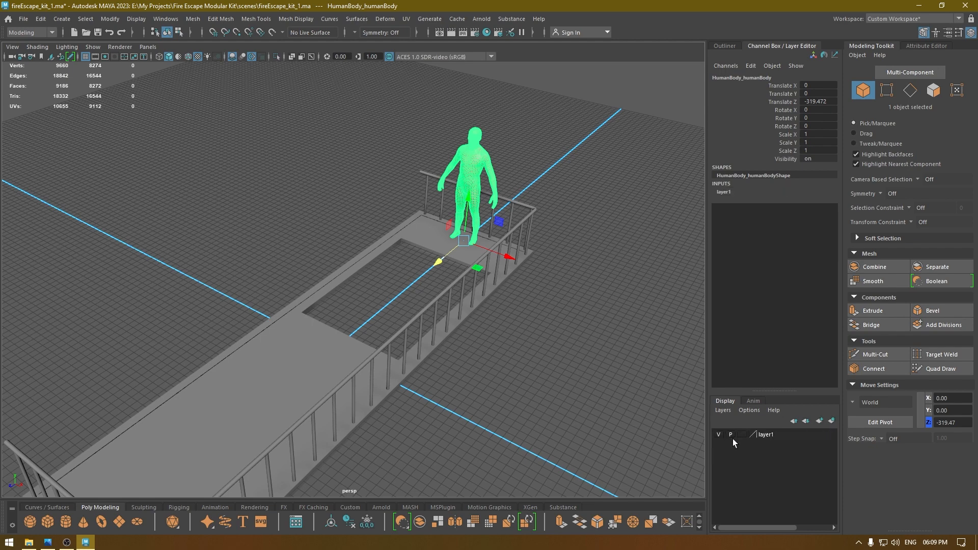
{"action": "double_click", "coordinate": [742, 435]}
{"action": "double_click", "coordinate": [760, 435]}
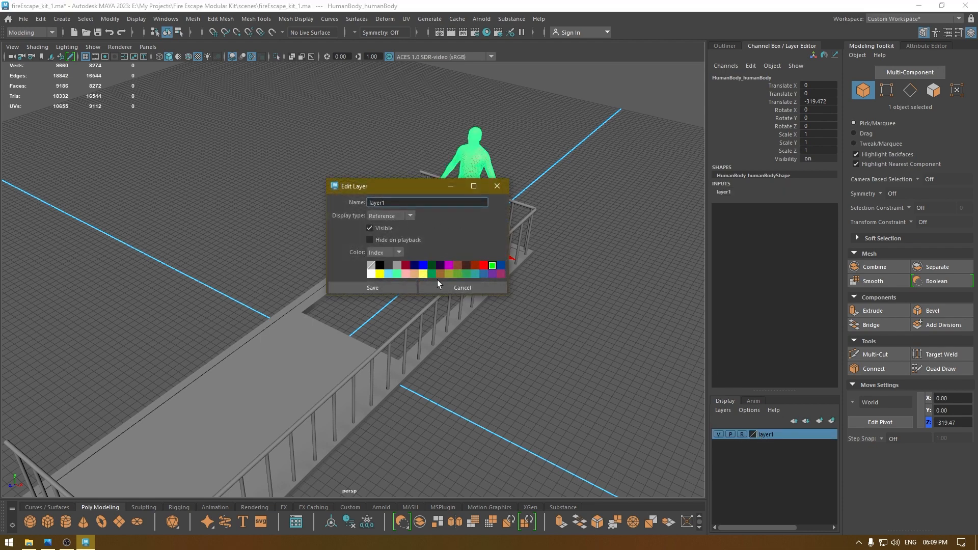
{"action": "left_click", "coordinate": [404, 288]}
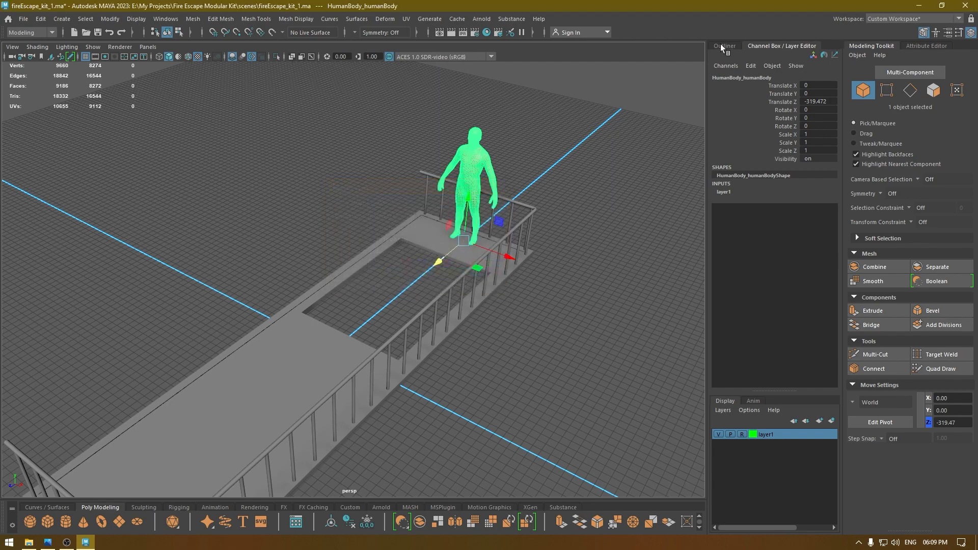
- Clear the selection and save the scene
{"action": "left_click", "coordinate": [723, 46]}
{"action": "left_click", "coordinate": [764, 47]}
{"action": "left_click", "coordinate": [573, 234]}
{"action": "mouse_move", "coordinate": [573, 234]}
{"action": "left_mouse_down", "text": "alt"}
{"action": "mouse_move", "coordinate": [542, 236]}
{"action": "mouse_move", "coordinate": [572, 224]}
{"action": "left_mouse_up", "text": "alt"}
{"action": "key", "text": "ctrl+s"}
{"action": "left_click", "coordinate": [543, 210]}
{"action": "left_click", "coordinate": [606, 287]}
{"action": "left_click_drag", "start_coordinate": [606, 287], "coordinate": [440, 394], "text": "alt"}
{"action": "key", "text": "ctrl+s"}
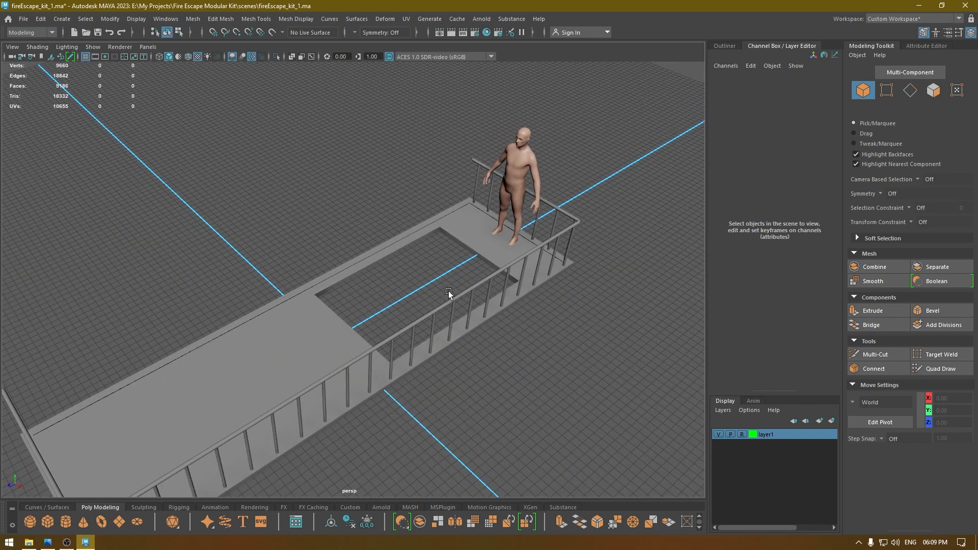
- Create a polygon cube and move it along Z to about -146.67, in the middle of the platform opening
{"action": "right_click_drag", "start_coordinate": [539, 314], "coordinate": [539, 332], "text": "shift"}
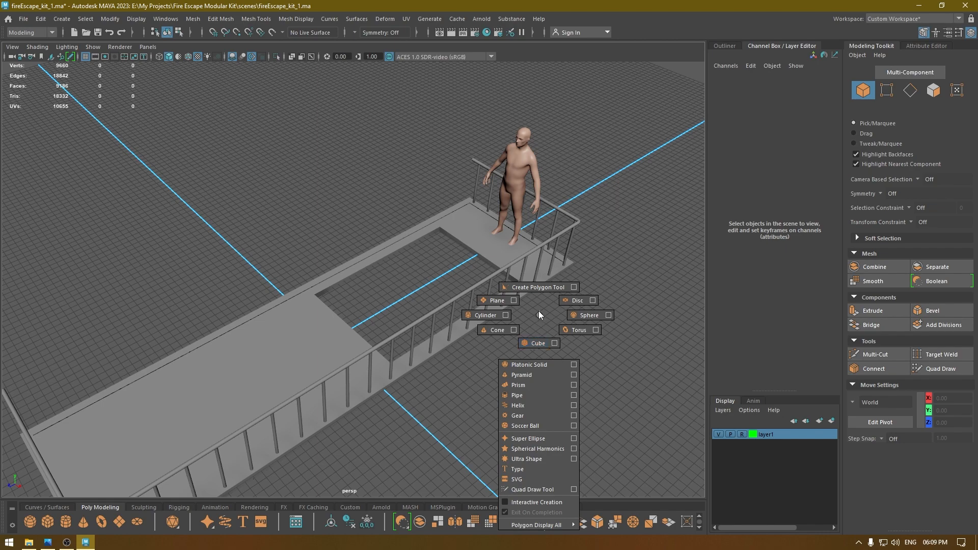
{"action": "right_click_drag", "start_coordinate": [541, 333], "coordinate": [541, 333], "text": "shift"}
{"action": "left_click_drag", "start_coordinate": [541, 333], "coordinate": [444, 381], "text": "alt"}
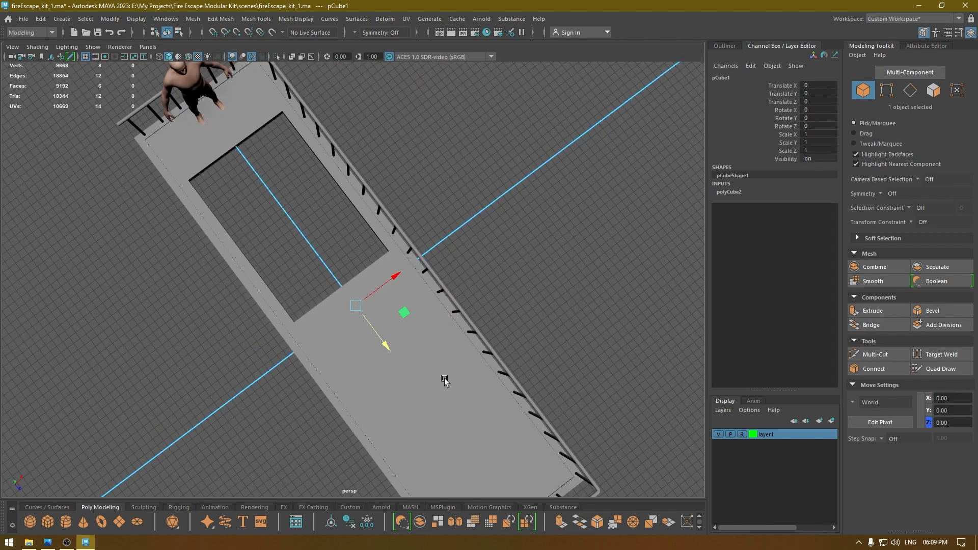
{"action": "left_click_drag", "start_coordinate": [387, 349], "coordinate": [194, 274]}
- Set the new cube's width to 150 in the top view, matching the opening's width
{"action": "key", "text": "space"}
{"action": "key", "text": "f"}
{"action": "right_click_drag", "start_coordinate": [376, 403], "coordinate": [324, 126], "text": "alt"}
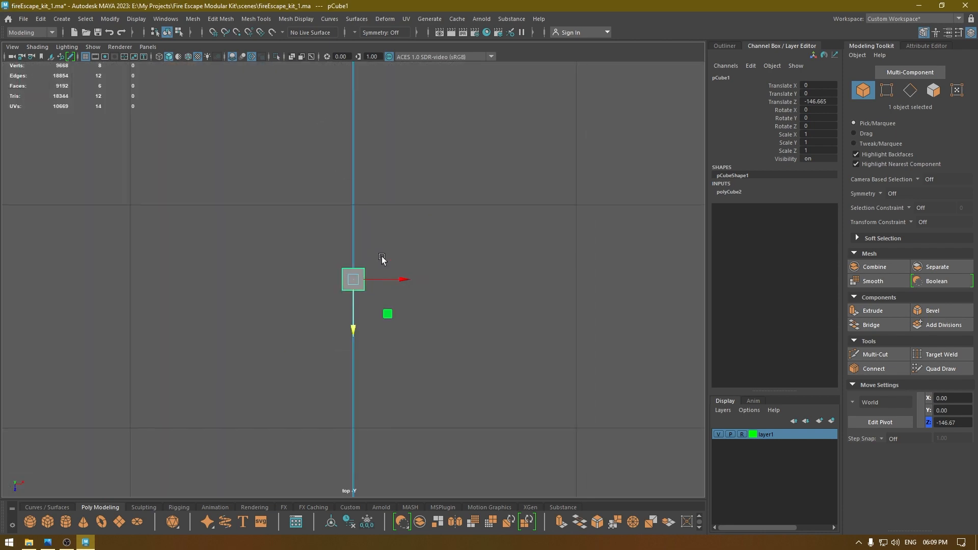
{"action": "right_click_drag", "start_coordinate": [382, 257], "coordinate": [330, 62], "text": "alt"}
{"action": "key", "text": "t"}
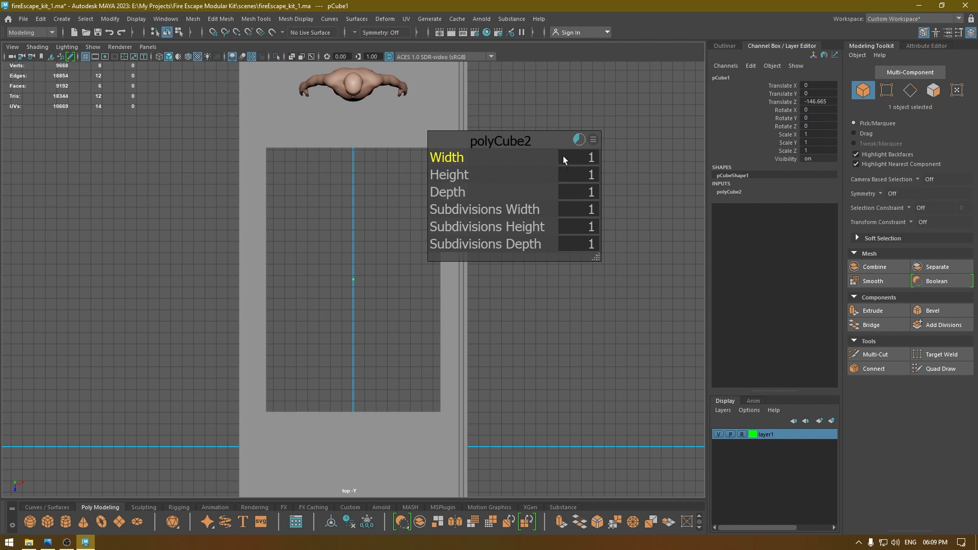
{"action": "left_click", "coordinate": [587, 155]}
{"action": "type", "text": "200"}
{"action": "key", "text": "Return"}
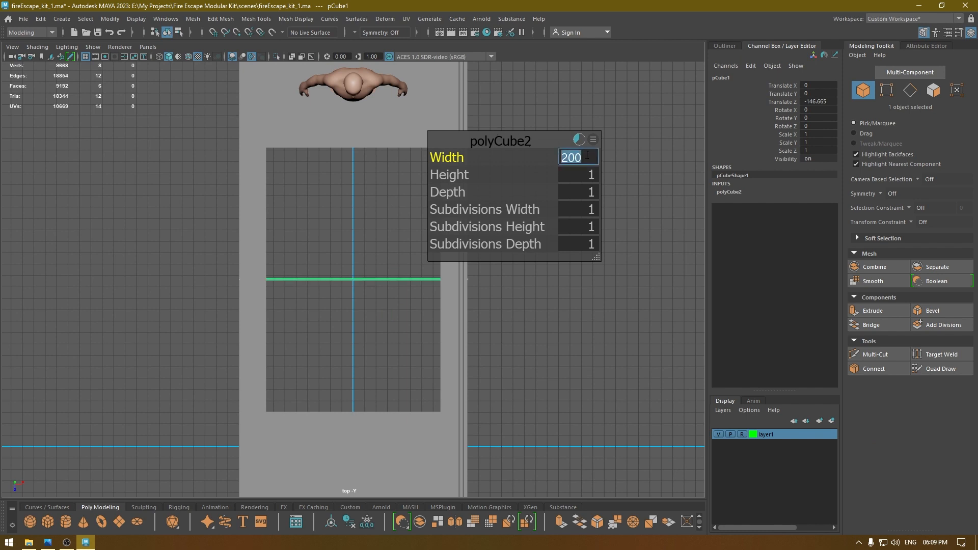
{"action": "type", "text": "180"}
{"action": "key", "text": "Return"}
{"action": "type", "text": "150"}
{"action": "key", "text": "Return"}
- Set the cube's depth to 220 to nearly fill the opening's length
{"action": "key", "text": "Tab"}
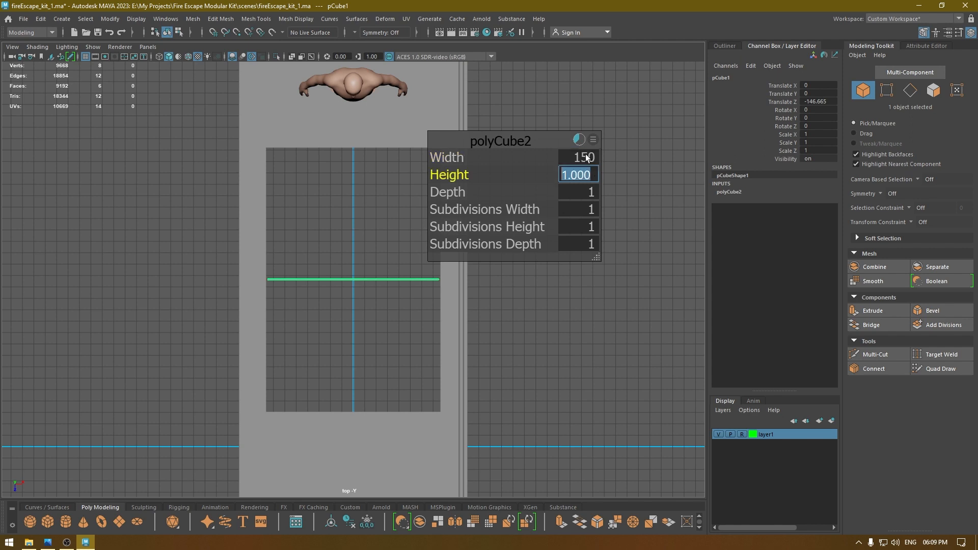
{"action": "key", "text": "Tab"}
{"action": "type", "text": "150"}
{"action": "key", "text": "Return"}
{"action": "type", "text": "200"}
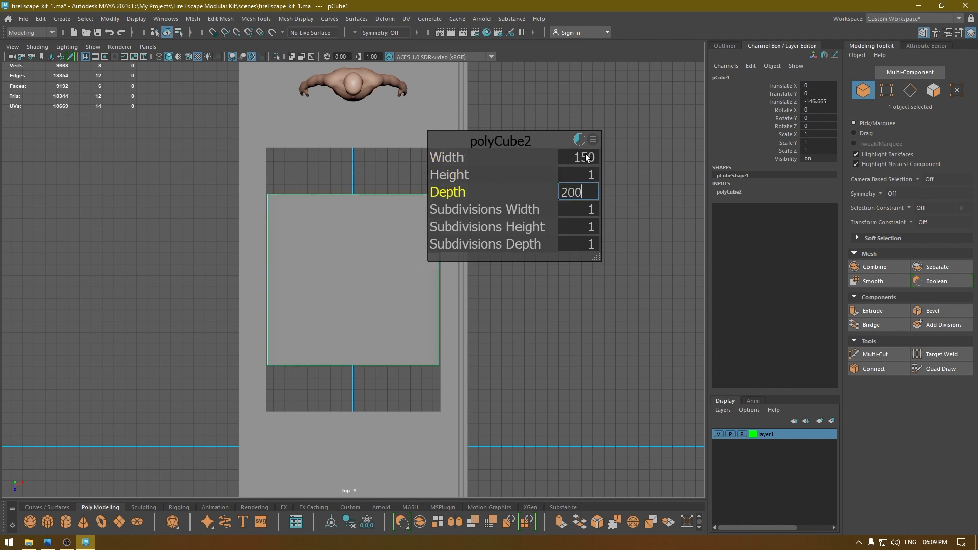
{"action": "key", "text": "Return"}
{"action": "type", "text": "220"}
{"action": "key", "text": "Return"}
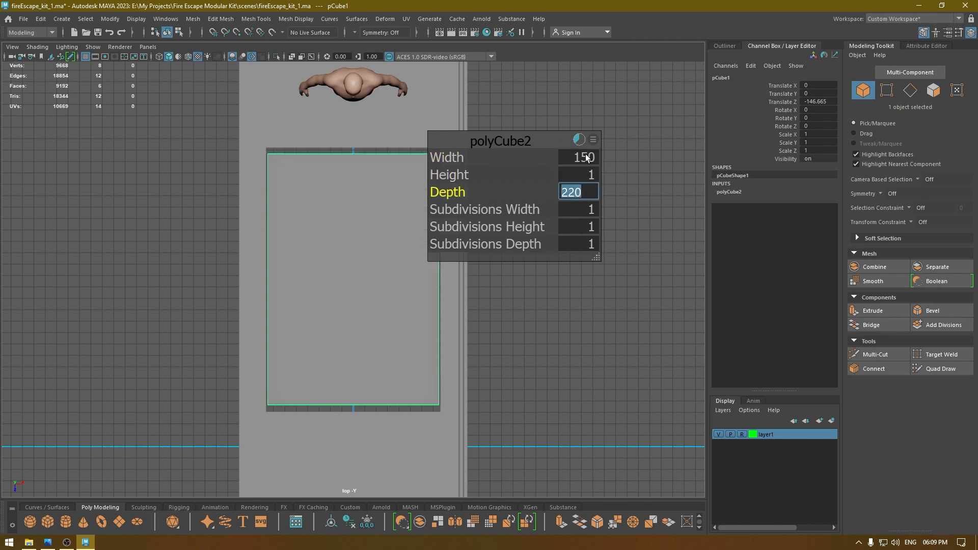
- Snap the vertices at both lengthwise ends of the cube to the opening's end edges along Z
{"action": "key", "text": "w"}
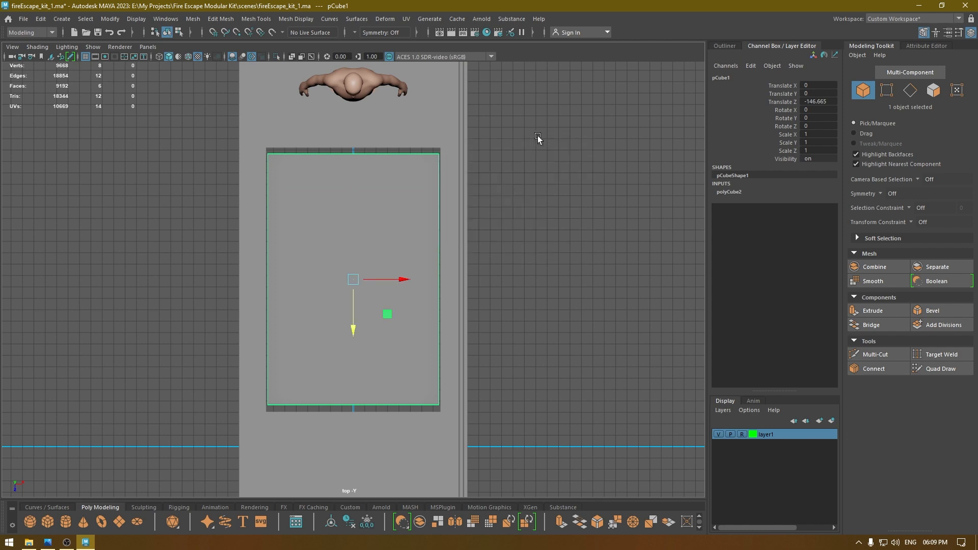
{"action": "right_click_drag", "start_coordinate": [554, 139], "coordinate": [520, 143]}
{"action": "left_click_drag", "start_coordinate": [517, 132], "coordinate": [214, 194]}
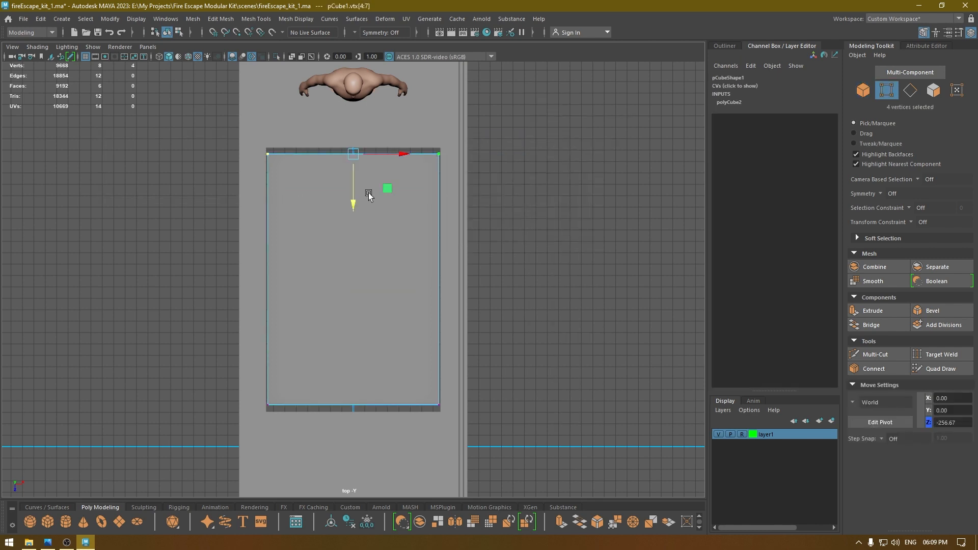
{"action": "key", "text": "v"}
{"action": "mouse_move", "coordinate": [351, 203]}
{"action": "left_mouse_down"}
{"action": "mouse_move", "coordinate": [350, 194]}
{"action": "mouse_move", "coordinate": [349, 217]}
{"action": "left_mouse_up"}
{"action": "left_click_drag", "start_coordinate": [520, 387], "coordinate": [173, 484]}
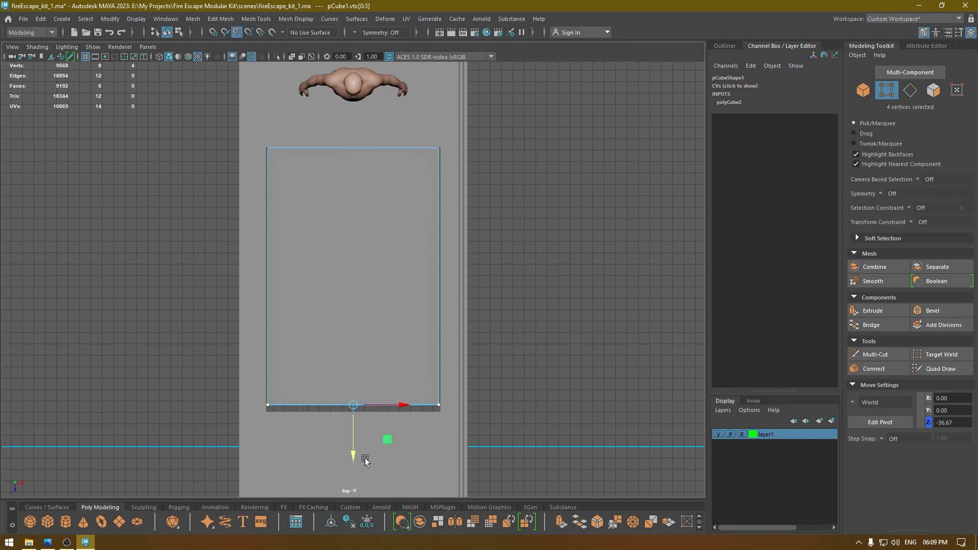
{"action": "left_click_drag", "start_coordinate": [353, 457], "coordinate": [351, 458]}
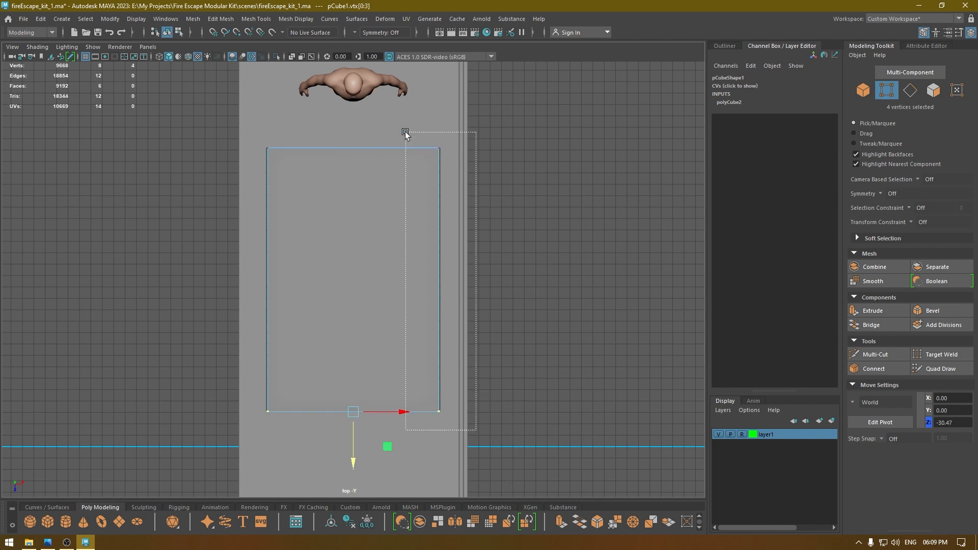
- Move the cube's side vertices along X to the opening's side edges, at about -76.79 and 77.22
{"action": "left_click_drag", "start_coordinate": [406, 130], "coordinate": [479, 431]}
{"action": "mouse_move", "coordinate": [485, 279]}
{"action": "left_mouse_down"}
{"action": "mouse_move", "coordinate": [495, 281]}
{"action": "mouse_move", "coordinate": [478, 283]}
{"action": "left_mouse_up"}
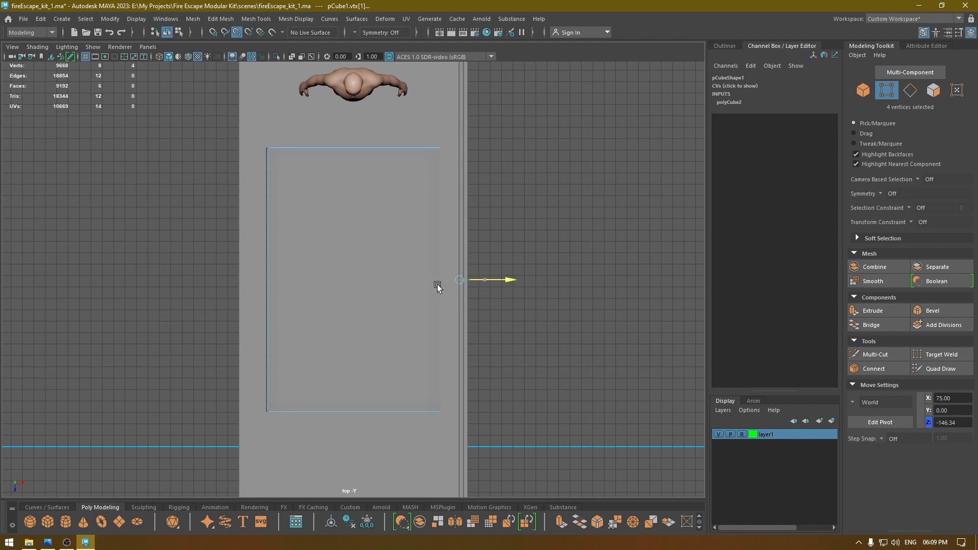
{"action": "left_click_drag", "start_coordinate": [320, 290], "coordinate": [400, 307]}
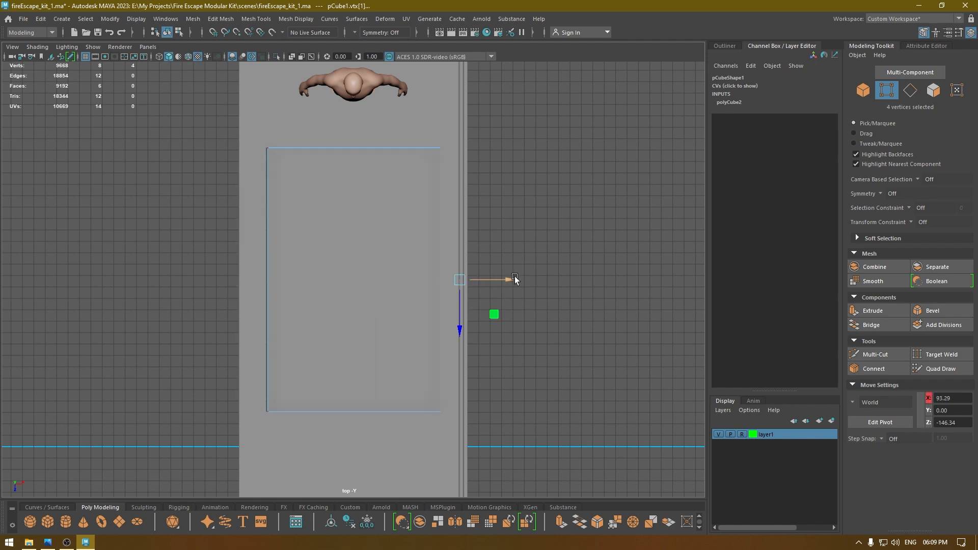
{"action": "left_click_drag", "start_coordinate": [505, 279], "coordinate": [487, 284]}
{"action": "left_click_drag", "start_coordinate": [282, 121], "coordinate": [233, 437]}
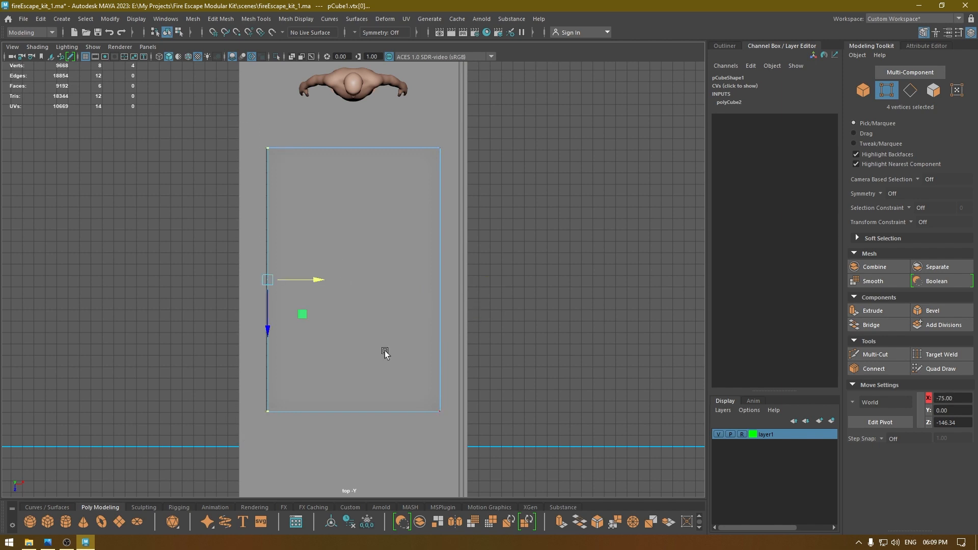
{"action": "left_click_drag", "start_coordinate": [313, 287], "coordinate": [311, 286]}
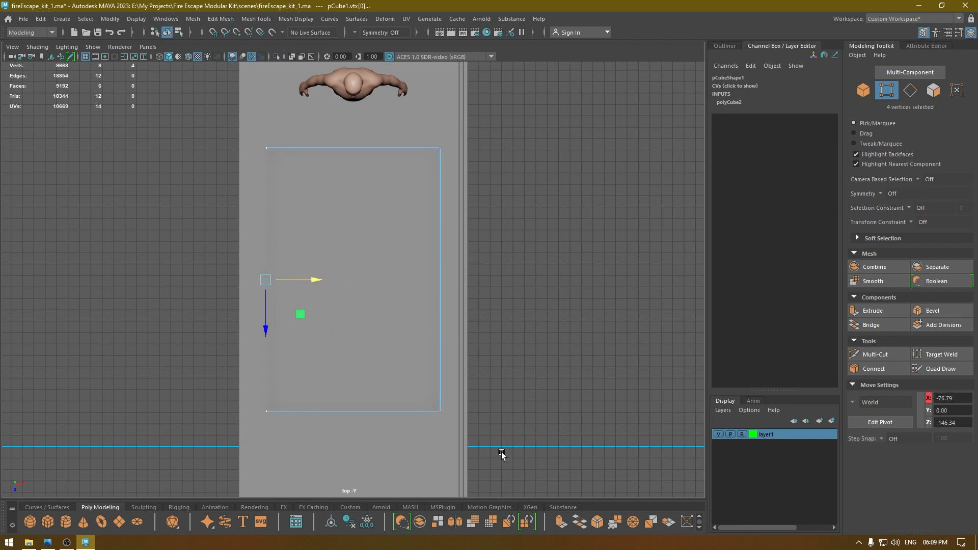
{"action": "left_click_drag", "start_coordinate": [474, 447], "coordinate": [388, 204]}
{"action": "left_click_drag", "start_coordinate": [486, 281], "coordinate": [457, 201]}
{"action": "key", "text": "space"}
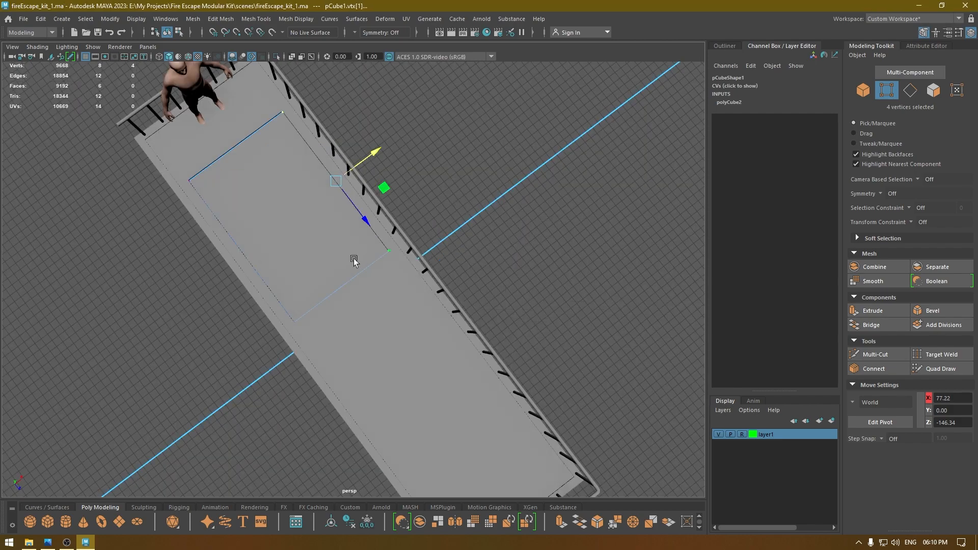
- Return to object selection and raise the cube to about Y 3.57, near the platform surface
{"action": "left_click_drag", "start_coordinate": [353, 258], "coordinate": [319, 208], "text": "alt"}
{"action": "right_click_drag", "start_coordinate": [385, 162], "coordinate": [406, 146]}
{"action": "left_click_drag", "start_coordinate": [406, 153], "coordinate": [500, 195], "text": "alt"}
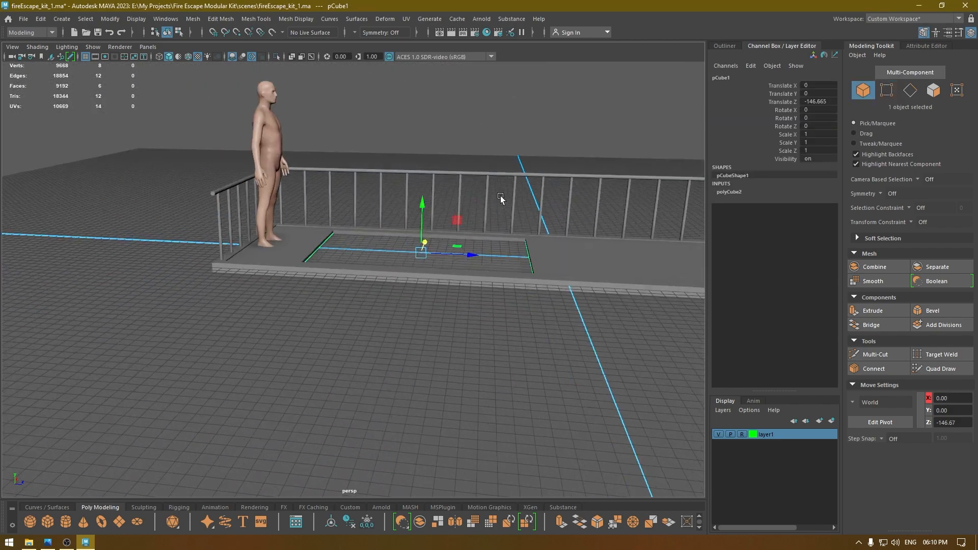
{"action": "right_click_drag", "start_coordinate": [500, 195], "coordinate": [386, 382], "text": "alt"}
{"action": "left_click_drag", "start_coordinate": [376, 212], "coordinate": [379, 206]}
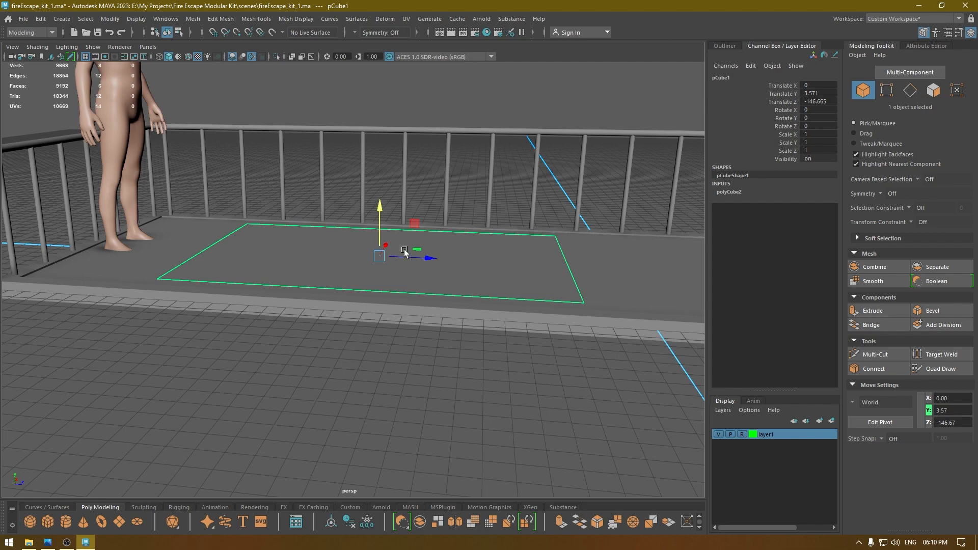
- Display wireframe over the shaded models
{"action": "left_click_drag", "start_coordinate": [404, 252], "coordinate": [379, 237], "text": "alt"}
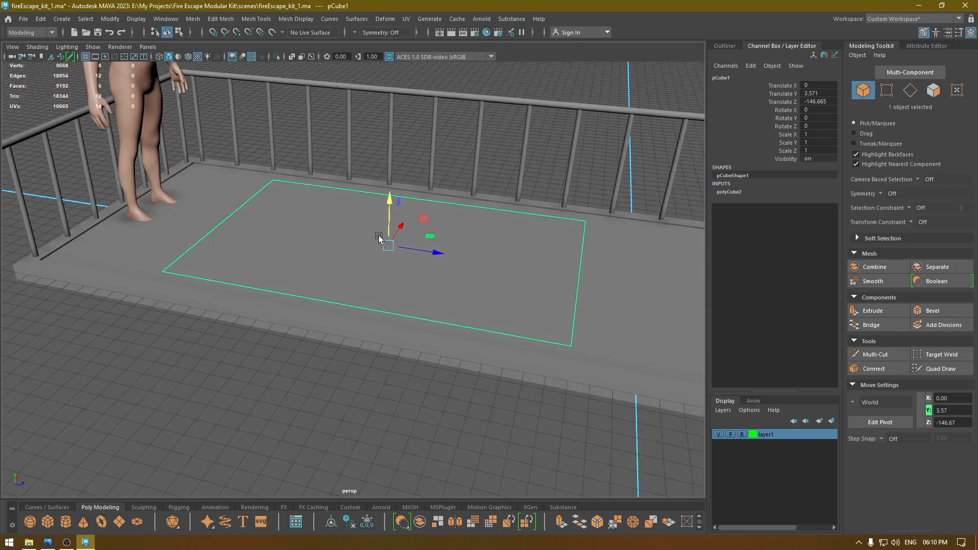
{"action": "key", "text": "r"}
{"action": "left_click", "coordinate": [387, 204]}
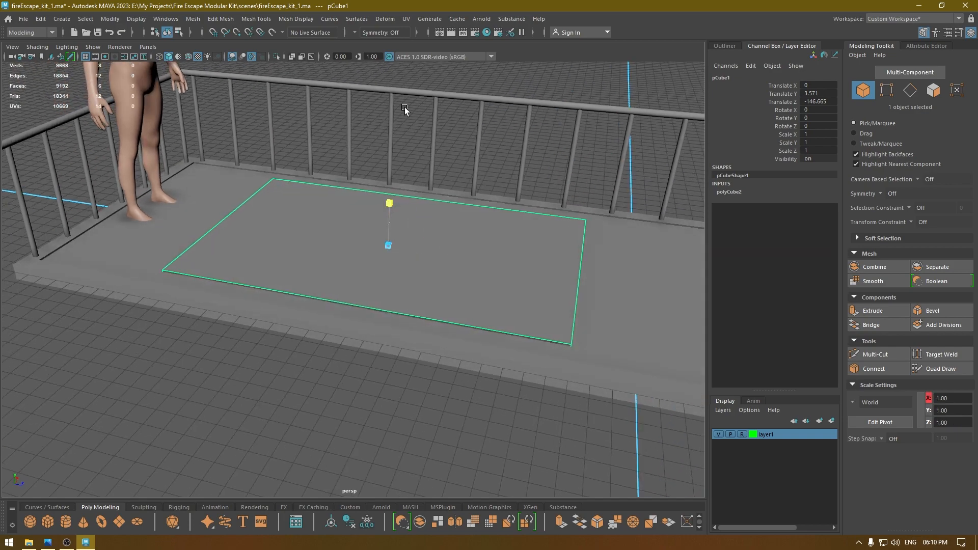
{"action": "left_click", "coordinate": [197, 56]}
{"action": "key", "text": "w"}
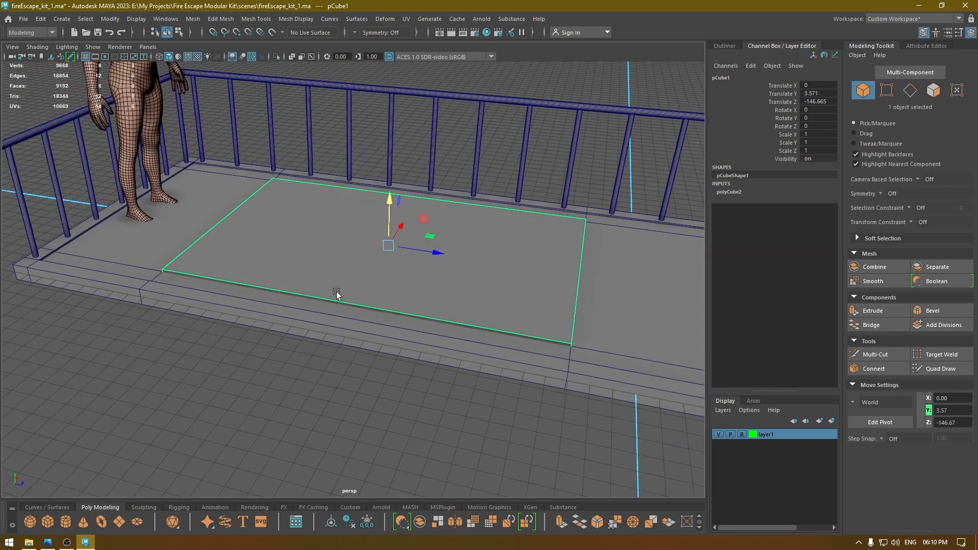
- Increase the cube's height to suit the platform's thickness and position it at about Y 0.22
{"action": "mouse_move", "coordinate": [338, 291]}
{"action": "left_mouse_down", "text": "alt"}
{"action": "mouse_move", "coordinate": [362, 219]}
{"action": "mouse_move", "coordinate": [360, 248]}
{"action": "mouse_move", "coordinate": [317, 313]}
{"action": "left_mouse_up", "text": "alt"}
{"action": "key", "text": "t"}
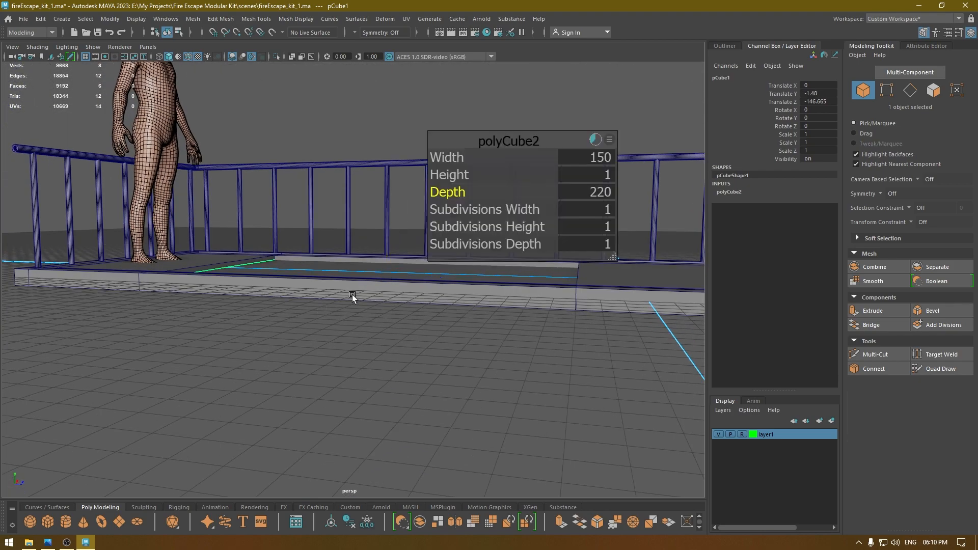
{"action": "left_click_drag", "start_coordinate": [450, 177], "coordinate": [857, 147]}
{"action": "key", "text": "w"}
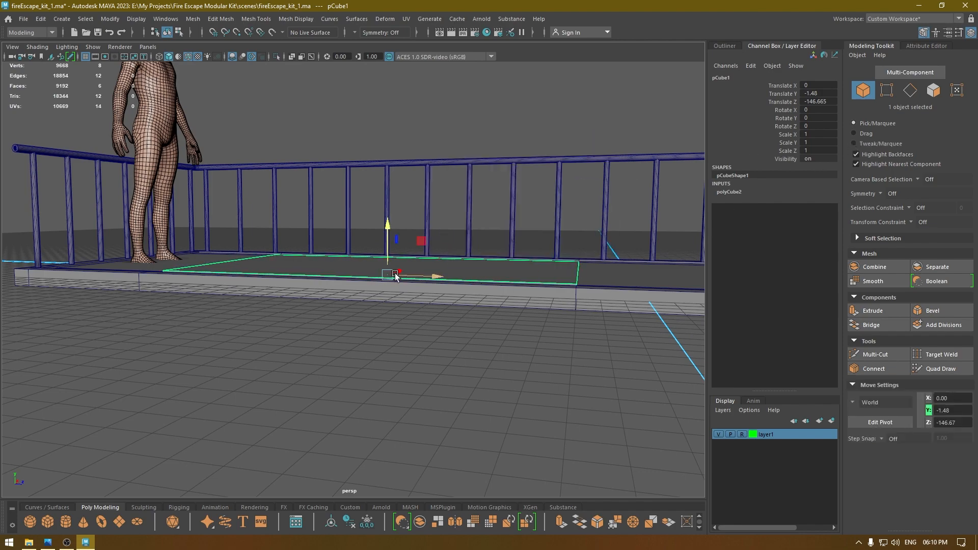
{"action": "left_click_drag", "start_coordinate": [395, 276], "coordinate": [335, 244], "text": "alt"}
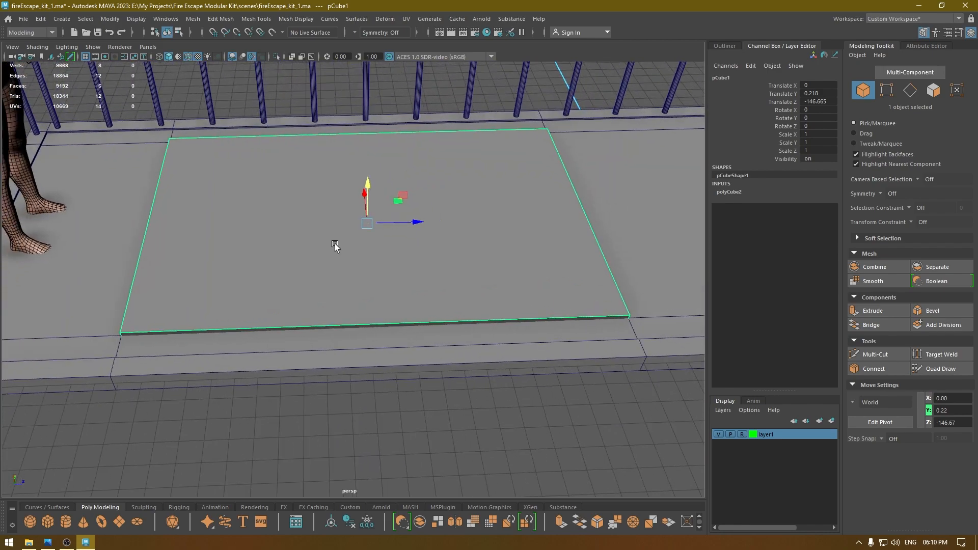
- Bevel the cube with a fraction of 1 and one segment
{"action": "key", "text": "ctrl+b"}
{"action": "left_click_drag", "start_coordinate": [266, 238], "coordinate": [280, 231], "text": "alt"}
{"action": "left_click_drag", "start_coordinate": [468, 243], "coordinate": [448, 245]}
{"action": "left_click_drag", "start_coordinate": [203, 258], "coordinate": [231, 258], "text": "alt"}
{"action": "left_click_drag", "start_coordinate": [459, 157], "coordinate": [492, 156]}
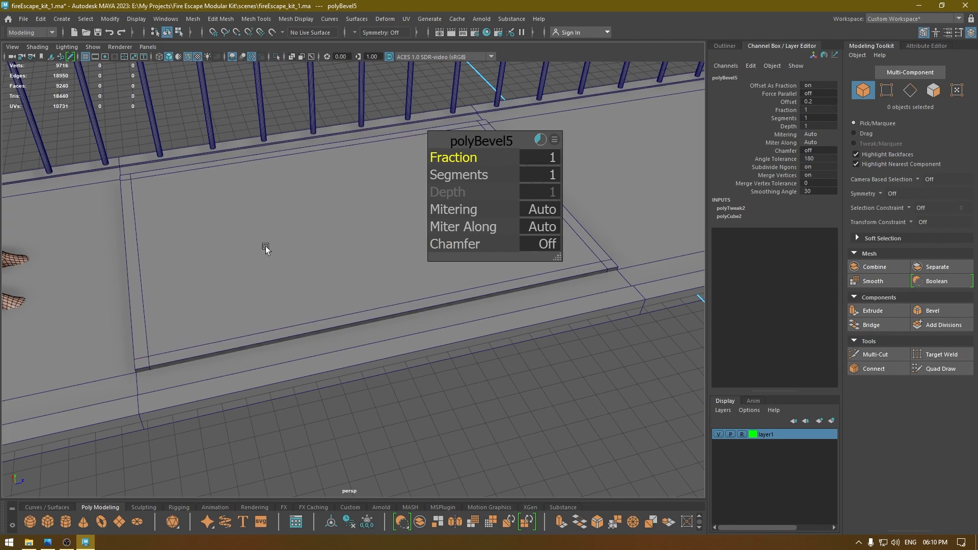
- Delete the large top and bottom faces of the beveled cube to leave an open frame
{"action": "left_click_drag", "start_coordinate": [266, 249], "coordinate": [299, 236], "text": "alt"}
{"action": "right_click_drag", "start_coordinate": [317, 206], "coordinate": [326, 235]}
{"action": "left_click", "coordinate": [340, 241]}
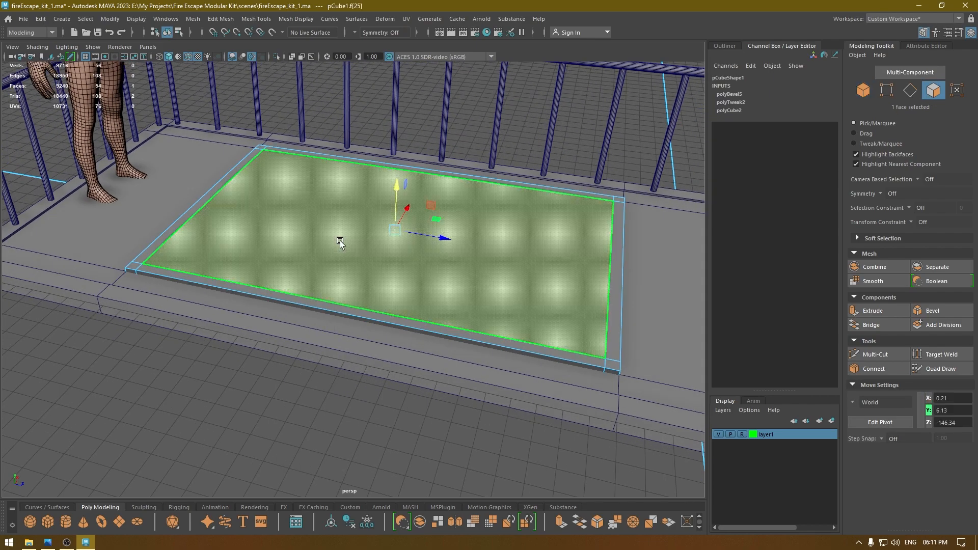
{"action": "key", "text": "Delete"}
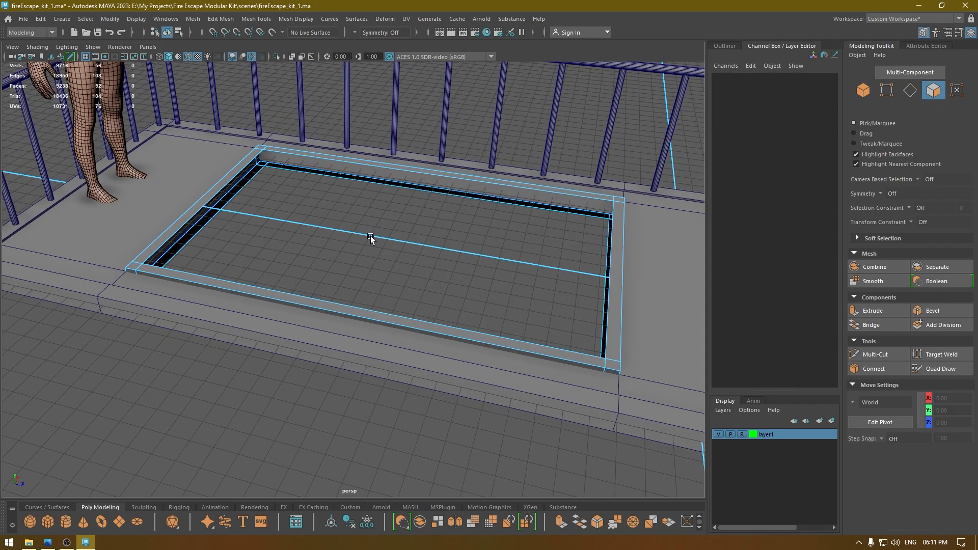
- Bridge the open inner border edges of the frame to close its inner side walls, and return to object mode
{"action": "left_click_drag", "start_coordinate": [371, 237], "coordinate": [351, 232], "text": "alt"}
{"action": "right_click_drag", "start_coordinate": [307, 246], "coordinate": [304, 199]}
{"action": "double_click", "coordinate": [299, 195]}
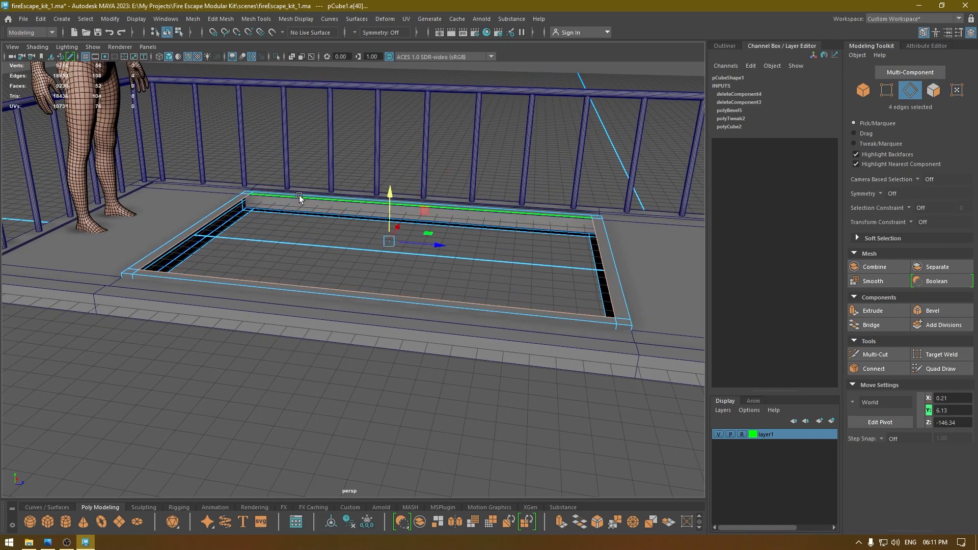
{"action": "left_click_drag", "start_coordinate": [294, 227], "coordinate": [292, 227], "text": "alt"}
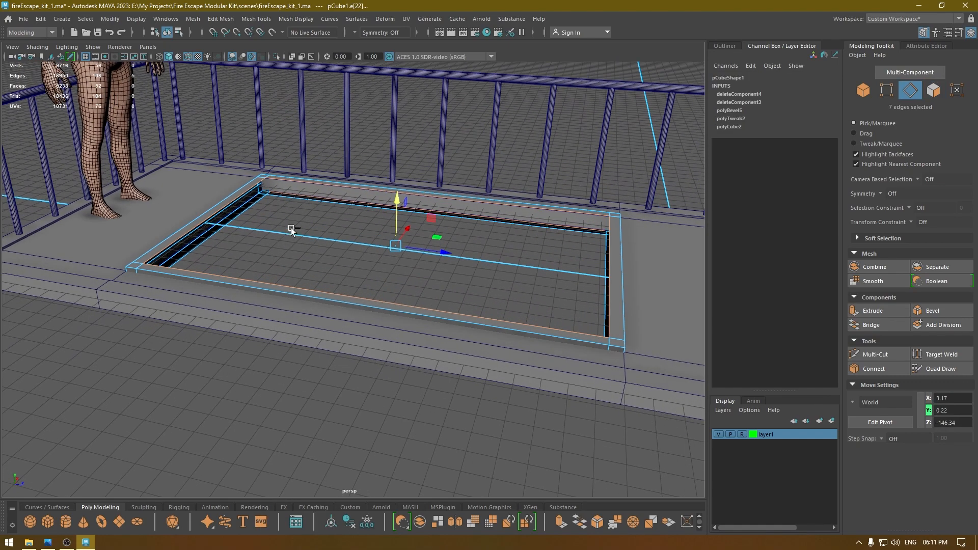
{"action": "left_click", "coordinate": [304, 199], "text": "shift"}
{"action": "right_click_drag", "start_coordinate": [306, 208], "coordinate": [298, 336], "text": "shift"}
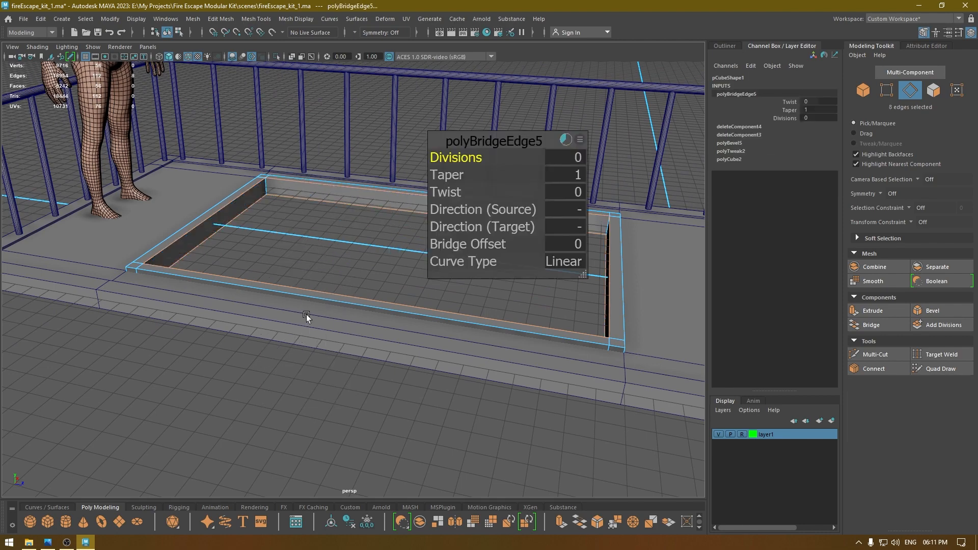
{"action": "left_click_drag", "start_coordinate": [316, 227], "coordinate": [327, 227], "text": "alt"}
{"action": "right_click_drag", "start_coordinate": [328, 224], "coordinate": [371, 210]}
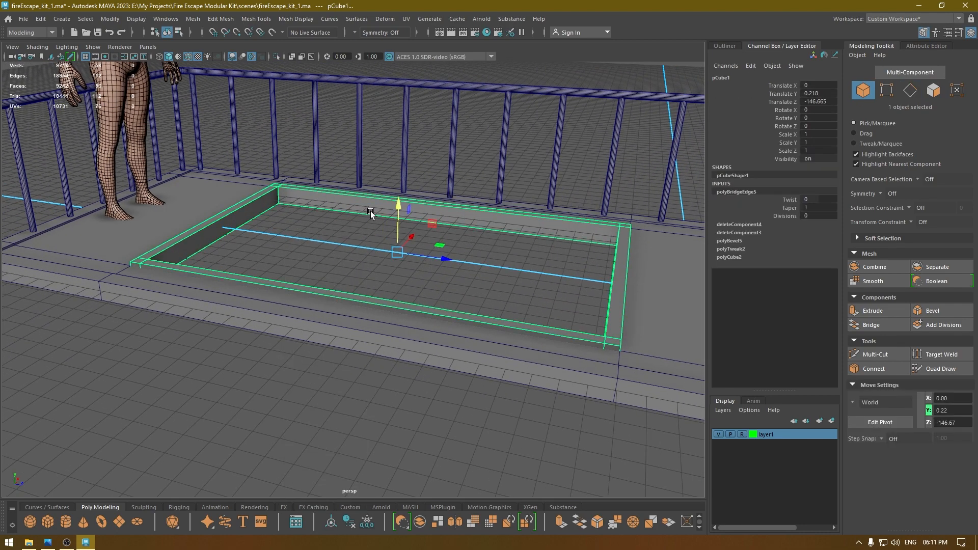
- Save the scene and hide the wireframe overlay to inspect the frame in the platform opening
{"action": "left_click", "coordinate": [285, 254]}
{"action": "left_click_drag", "start_coordinate": [285, 253], "coordinate": [245, 282], "text": "alt"}
{"action": "key", "text": "ctrl+s"}
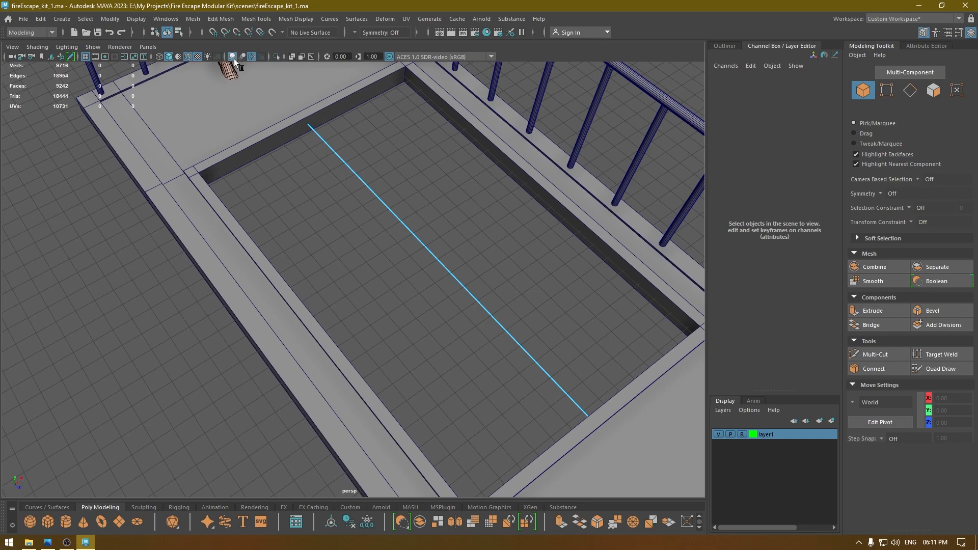
{"action": "left_click", "coordinate": [188, 58]}
{"action": "left_click_drag", "start_coordinate": [379, 228], "coordinate": [264, 126], "text": "alt"}
{"action": "scroll", "coordinate": [265, 126], "scroll_direction": "down", "scroll_amount": 5}
{"action": "mouse_move", "coordinate": [306, 311]}
{"action": "left_mouse_down", "text": "alt"}
{"action": "mouse_move", "coordinate": [273, 292]}
{"action": "mouse_move", "coordinate": [295, 280]}
{"action": "mouse_move", "coordinate": [356, 284]}
{"action": "mouse_move", "coordinate": [475, 338]}
{"action": "mouse_move", "coordinate": [590, 330]}
{"action": "mouse_move", "coordinate": [452, 356]}
{"action": "mouse_move", "coordinate": [475, 335]}
{"action": "mouse_move", "coordinate": [502, 344]}
{"action": "mouse_move", "coordinate": [351, 357]}
{"action": "left_mouse_up", "text": "alt"}
{"action": "left_click", "coordinate": [506, 308]}
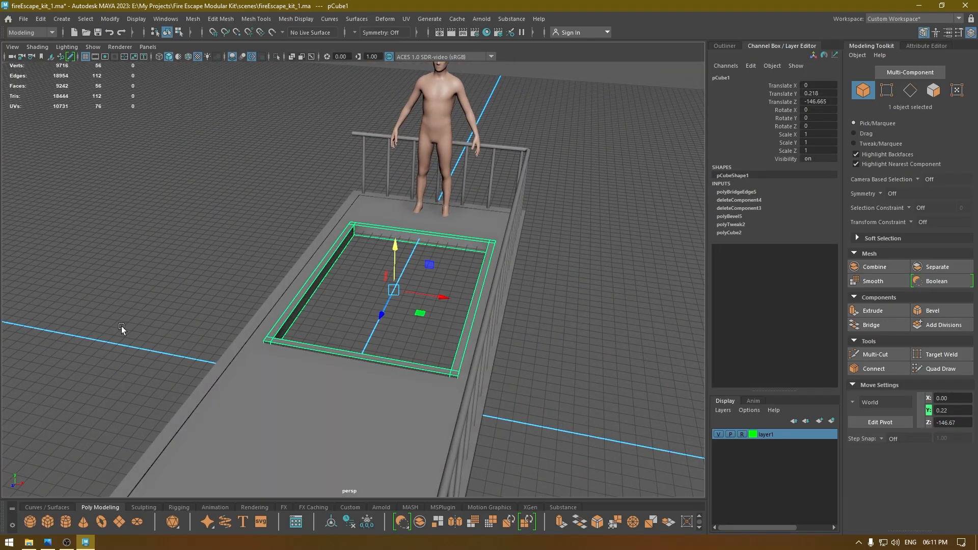
{"action": "left_click", "coordinate": [121, 327]}
{"action": "left_click_drag", "start_coordinate": [68, 405], "coordinate": [350, 389], "text": "alt"}
- Try to bevel the whole frame object with a fraction of 0.5 and one segment, and undo the bevel
{"action": "left_click", "coordinate": [316, 321]}
{"action": "left_click", "coordinate": [265, 319]}
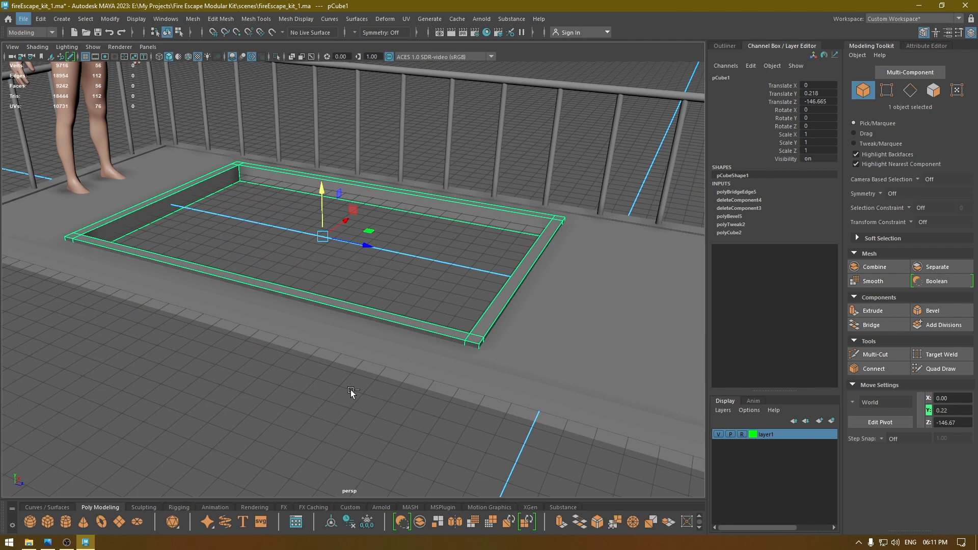
{"action": "key", "text": "ctrl+b"}
{"action": "right_click_drag", "start_coordinate": [350, 389], "coordinate": [373, 327], "text": "alt"}
{"action": "middle_click_drag", "start_coordinate": [373, 328], "coordinate": [310, 328], "text": "alt"}
{"action": "right_click_drag", "start_coordinate": [309, 328], "coordinate": [269, 210], "text": "alt"}
{"action": "middle_click_drag", "start_coordinate": [268, 210], "coordinate": [225, 195], "text": "alt"}
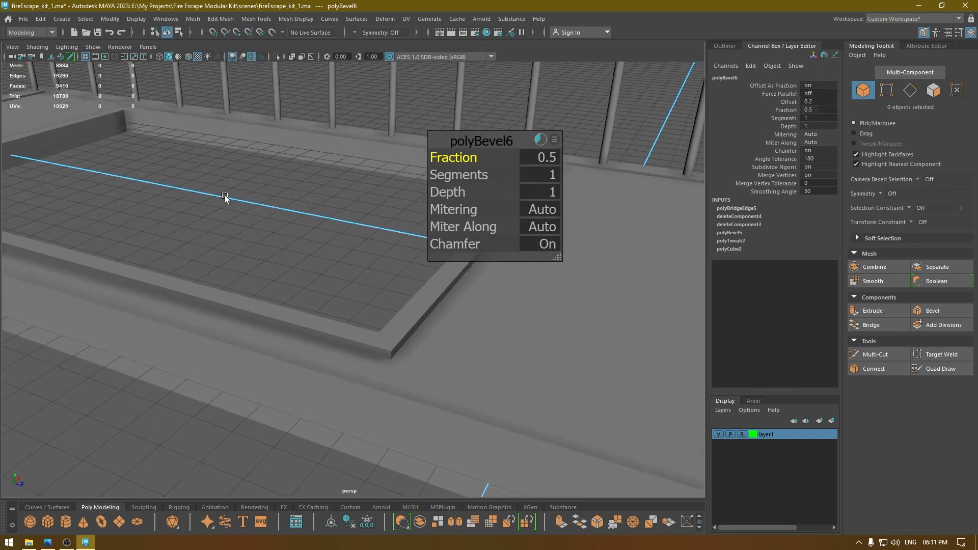
{"action": "left_click", "coordinate": [188, 57]}
{"action": "right_click_drag", "start_coordinate": [285, 186], "coordinate": [370, 265], "text": "alt"}
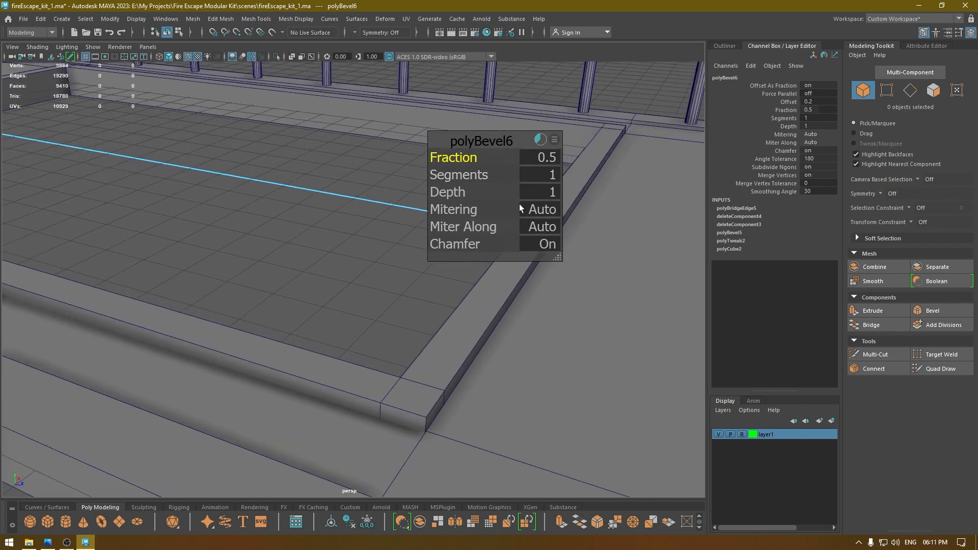
{"action": "key", "text": "w"}
{"action": "left_click", "coordinate": [475, 198]}
{"action": "left_click", "coordinate": [456, 244]}
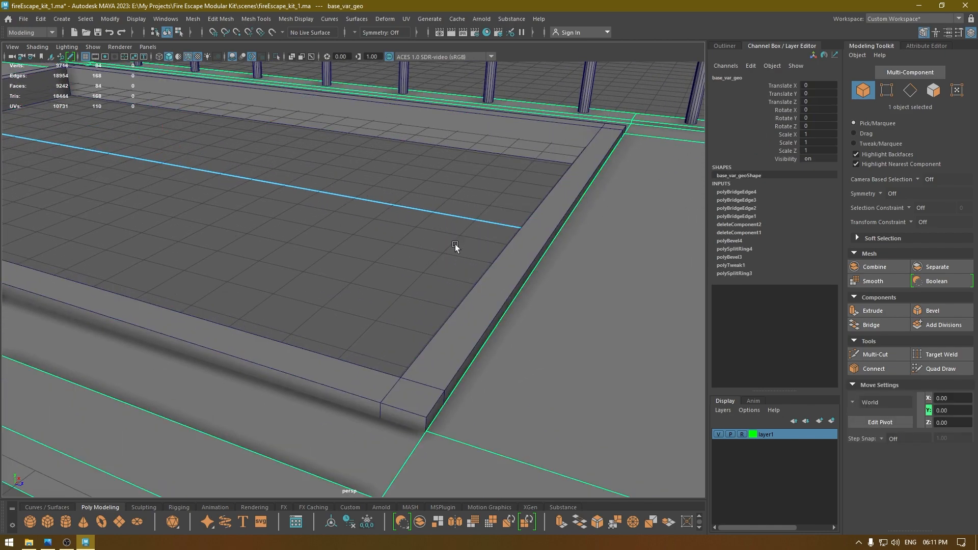
{"action": "left_click", "coordinate": [435, 279]}
{"action": "left_click", "coordinate": [452, 333]}
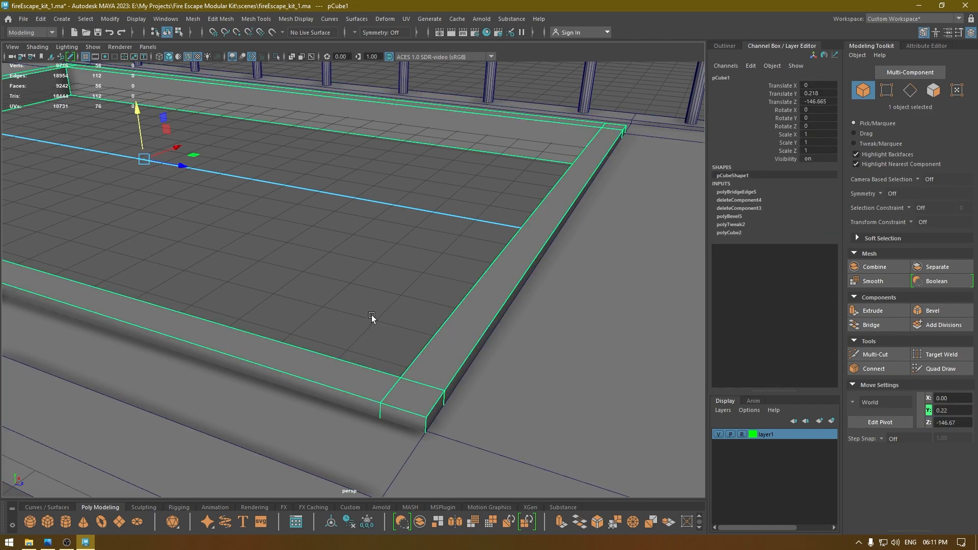
- Try to bevel all the frame's edges with a fraction of 0.65, and undo the bevel
{"action": "right_click_drag", "start_coordinate": [336, 244], "coordinate": [325, 210]}
{"action": "right_click_drag", "start_coordinate": [325, 210], "coordinate": [334, 41], "text": "alt"}
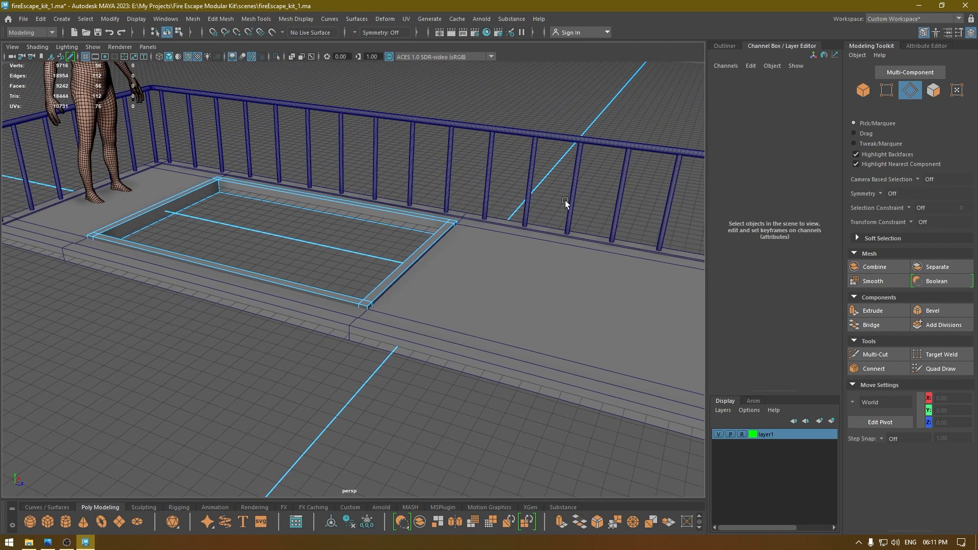
{"action": "left_click_drag", "start_coordinate": [574, 145], "coordinate": [74, 363]}
{"action": "right_click_drag", "start_coordinate": [326, 301], "coordinate": [357, 486], "text": "alt"}
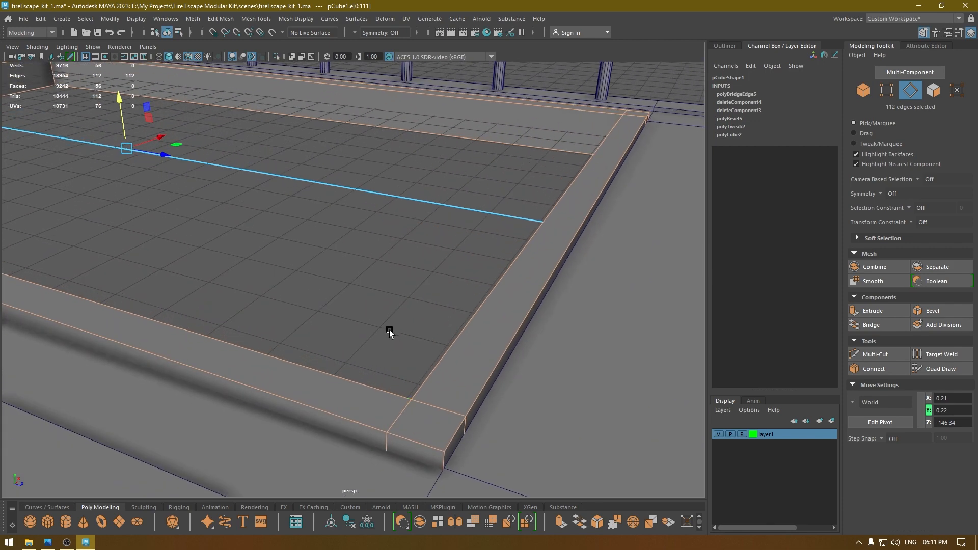
{"action": "right_click_drag", "start_coordinate": [389, 326], "coordinate": [444, 322], "text": "shift"}
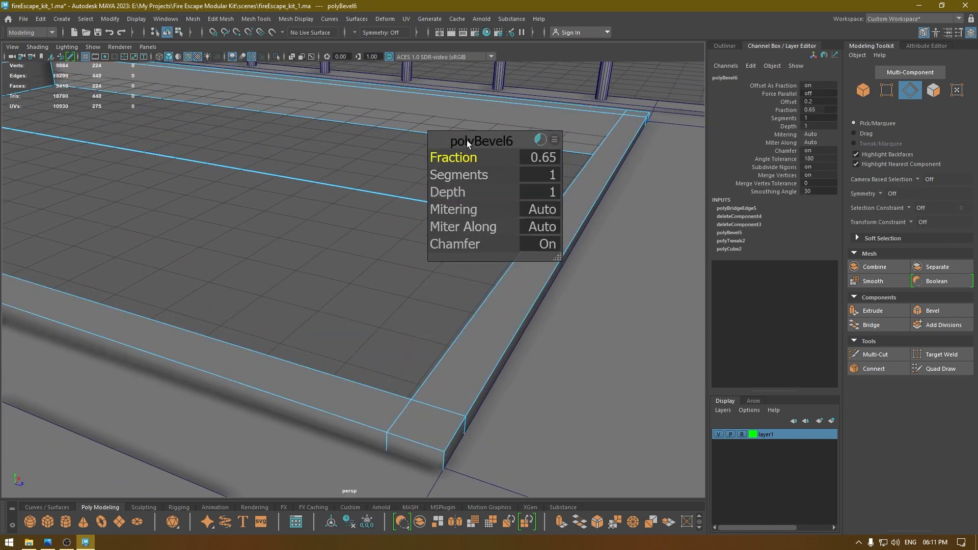
{"action": "key", "text": "w"}
{"action": "left_click", "coordinate": [334, 207]}
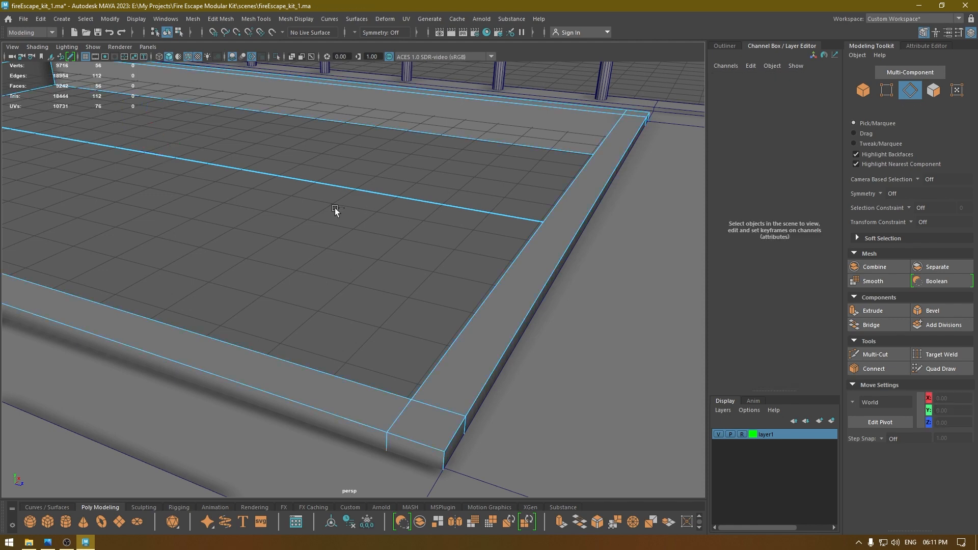
{"action": "key", "text": "ctrl+z"}
{"action": "key", "text": "ctrl+z"}
{"action": "key", "text": "ctrl+z"}
{"action": "key", "text": "ctrl+z"}
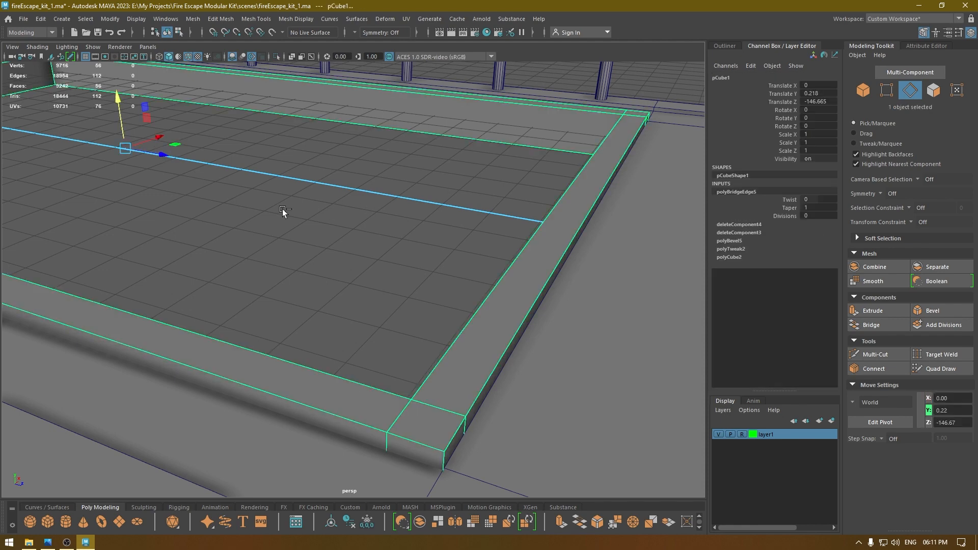
- Merge all of the frame's vertices with a distance threshold of 0.04
{"action": "right_click_drag", "start_coordinate": [283, 205], "coordinate": [234, 200]}
{"action": "scroll", "coordinate": [260, 118], "scroll_direction": "down", "scroll_amount": 3}
{"action": "left_click", "coordinate": [283, 215]}
{"action": "scroll", "coordinate": [456, 222], "scroll_direction": "down", "scroll_amount": 3}
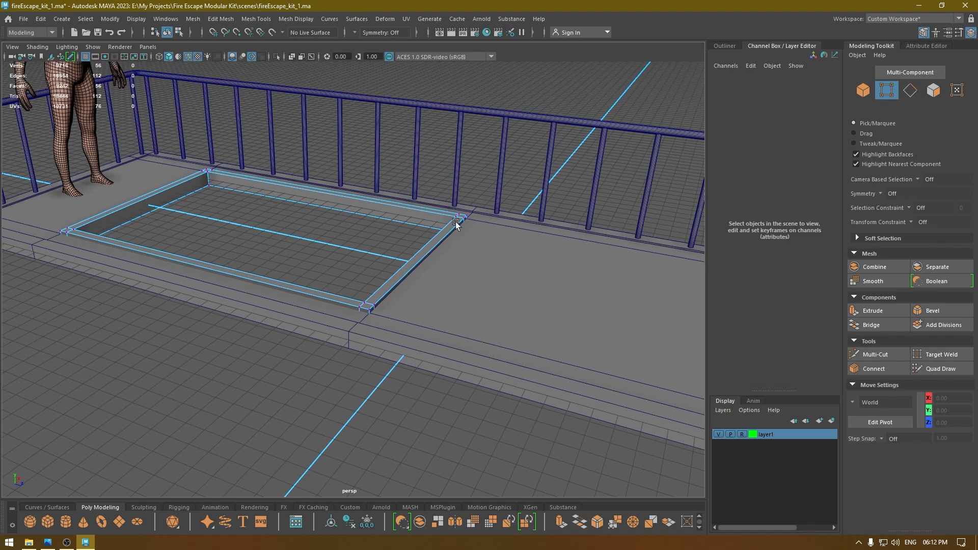
{"action": "left_click_drag", "start_coordinate": [582, 153], "coordinate": [40, 316]}
{"action": "scroll", "coordinate": [273, 344], "scroll_direction": "up", "scroll_amount": 5}
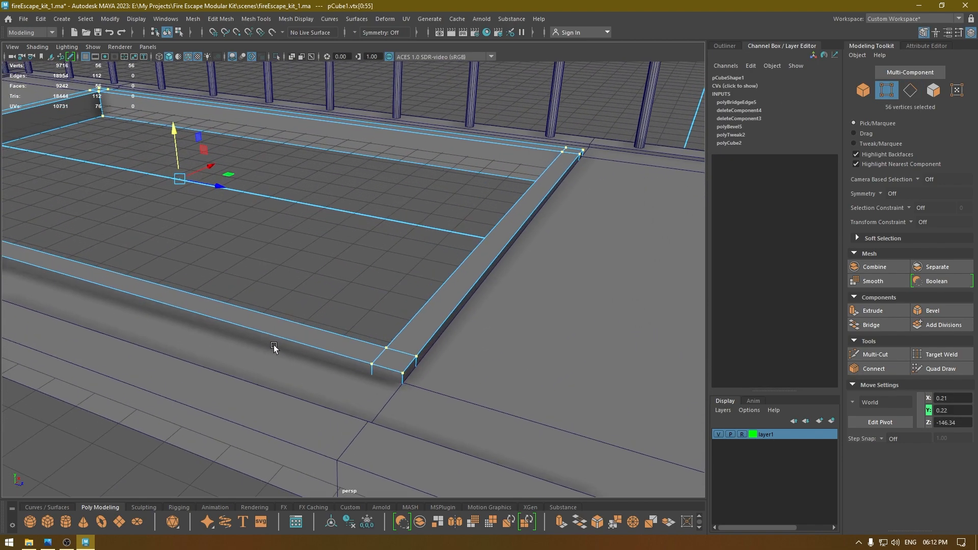
{"action": "right_click", "coordinate": [239, 226]}
{"action": "right_click_drag", "start_coordinate": [238, 226], "coordinate": [296, 176]}
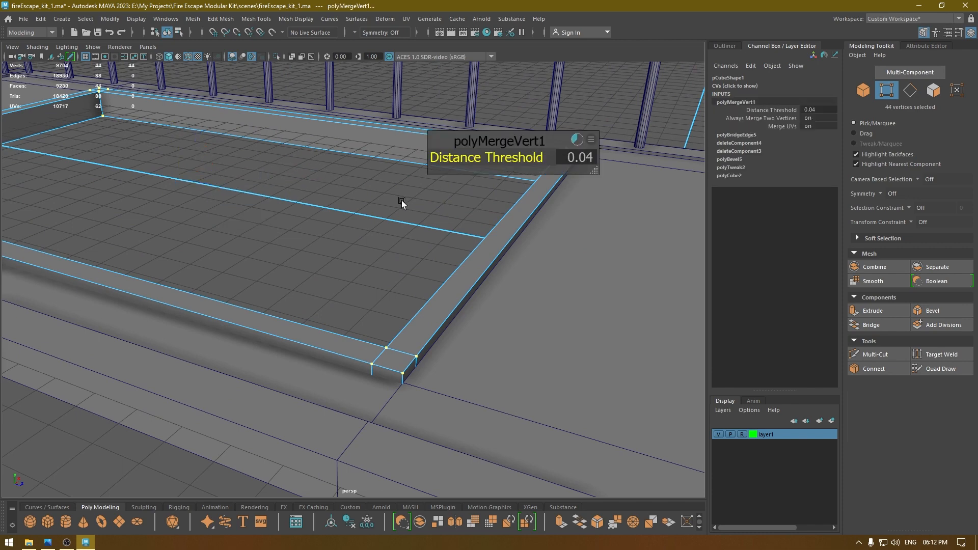
- Bevel all the frame's edges with a fraction of 0.1 and two segments
{"action": "right_click_drag", "start_coordinate": [402, 200], "coordinate": [396, 172]}
{"action": "scroll", "coordinate": [386, 118], "scroll_direction": "down", "scroll_amount": 5}
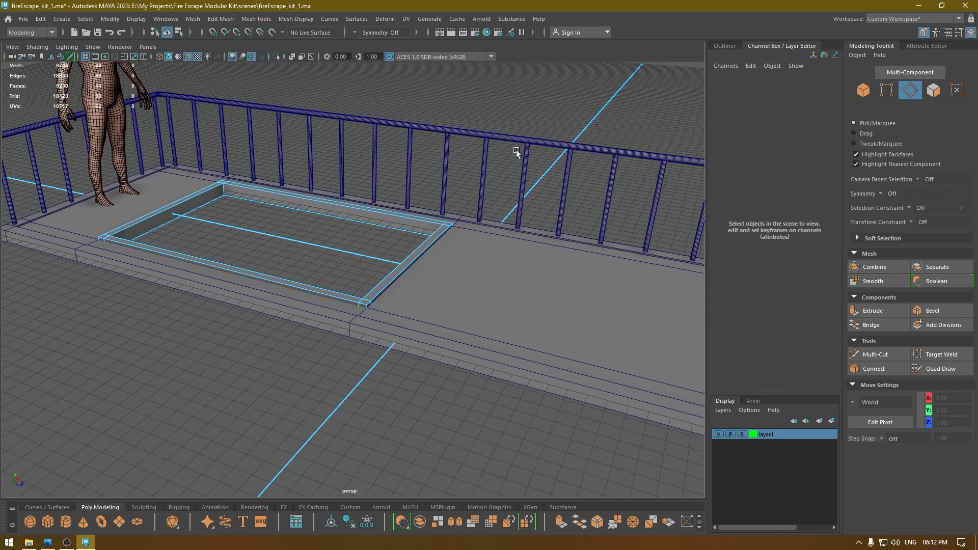
{"action": "left_click_drag", "start_coordinate": [514, 161], "coordinate": [54, 408]}
{"action": "right_click_drag", "start_coordinate": [250, 238], "coordinate": [340, 241], "text": "shift"}
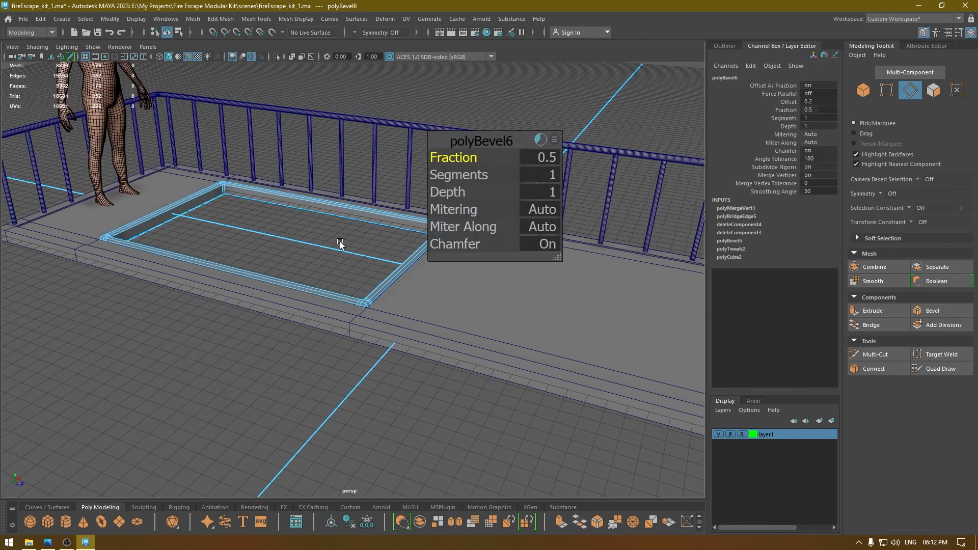
{"action": "scroll", "coordinate": [357, 330], "scroll_direction": "up", "scroll_amount": 6}
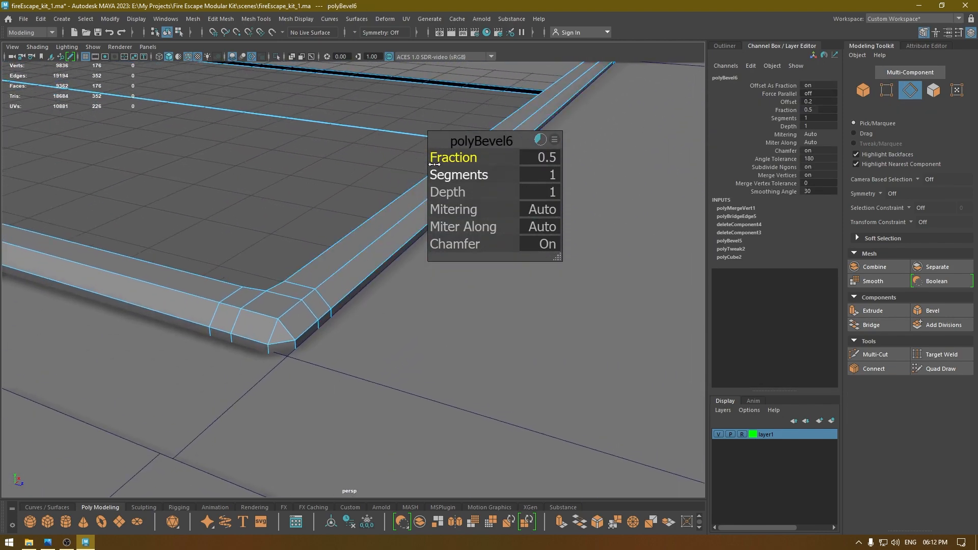
{"action": "left_click_drag", "start_coordinate": [434, 164], "coordinate": [509, 181]}
{"action": "left_click_drag", "start_coordinate": [465, 157], "coordinate": [468, 156]}
{"action": "key", "text": "w"}
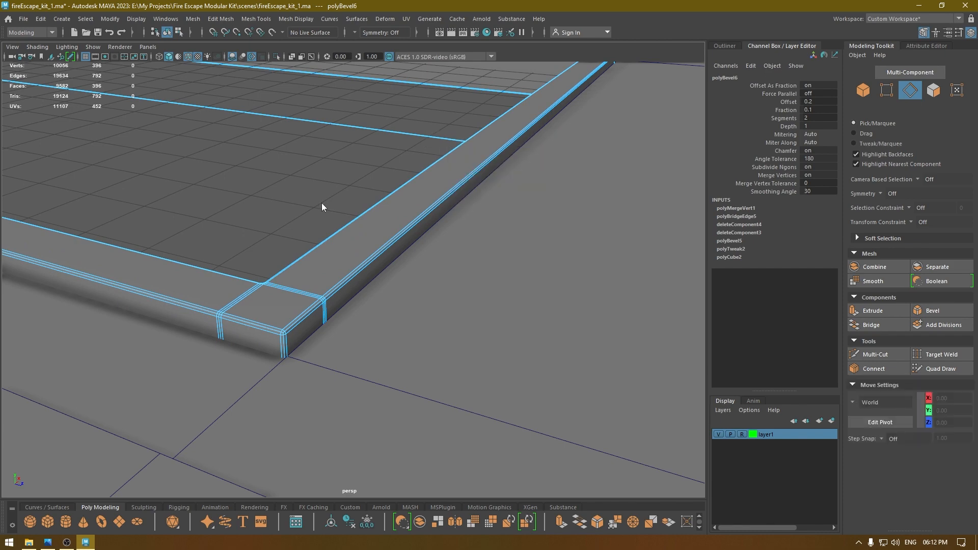
- Return the beveled frame to object mode and save the scene
{"action": "right_click_drag", "start_coordinate": [322, 203], "coordinate": [401, 156]}
{"action": "left_click", "coordinate": [401, 156]}
{"action": "key", "text": "ctrl+s"}
- Set the diffuse of the frame's blinn1 material to 1.000 and darken its color slightly
{"action": "right_click_drag", "start_coordinate": [411, 217], "coordinate": [479, 441]}
{"action": "left_click", "coordinate": [971, 77]}
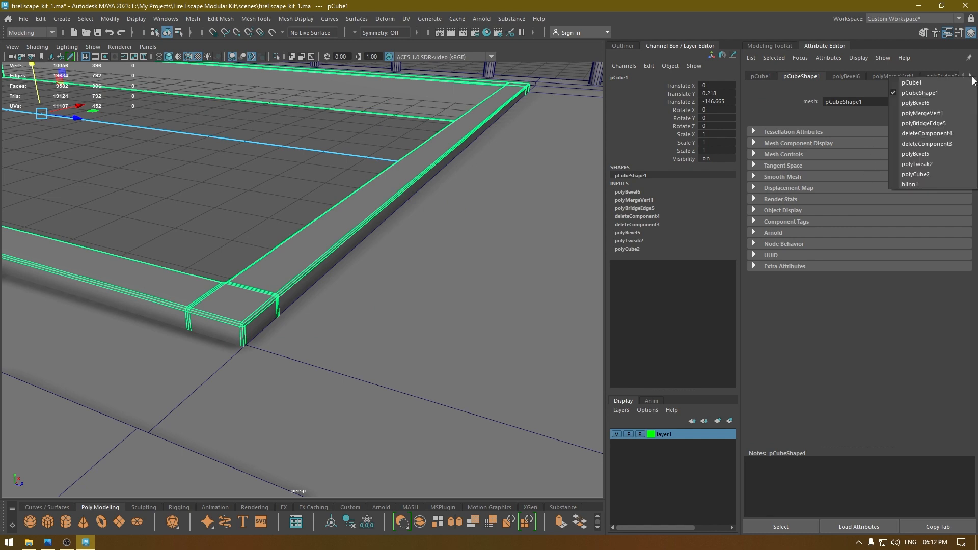
{"action": "left_click", "coordinate": [936, 185]}
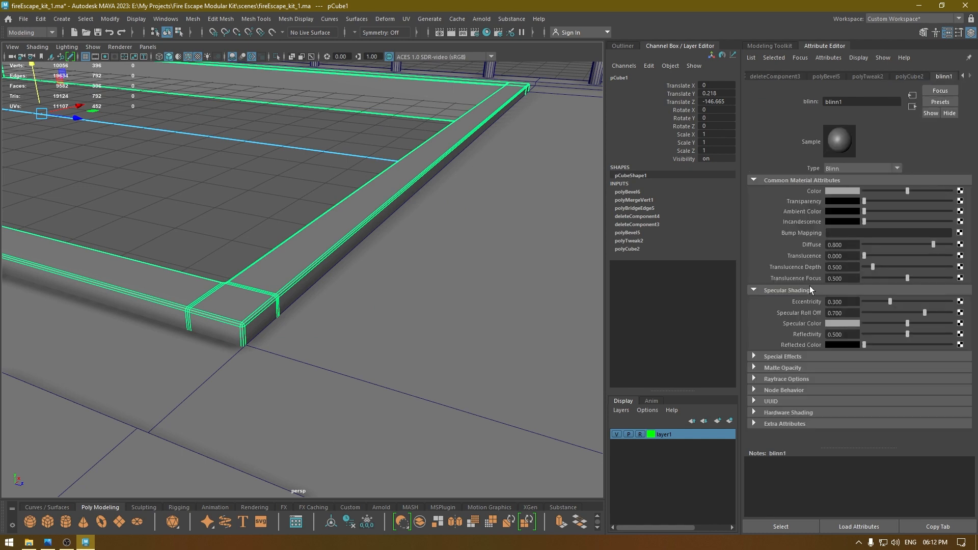
{"action": "left_click_drag", "start_coordinate": [934, 245], "coordinate": [956, 245]}
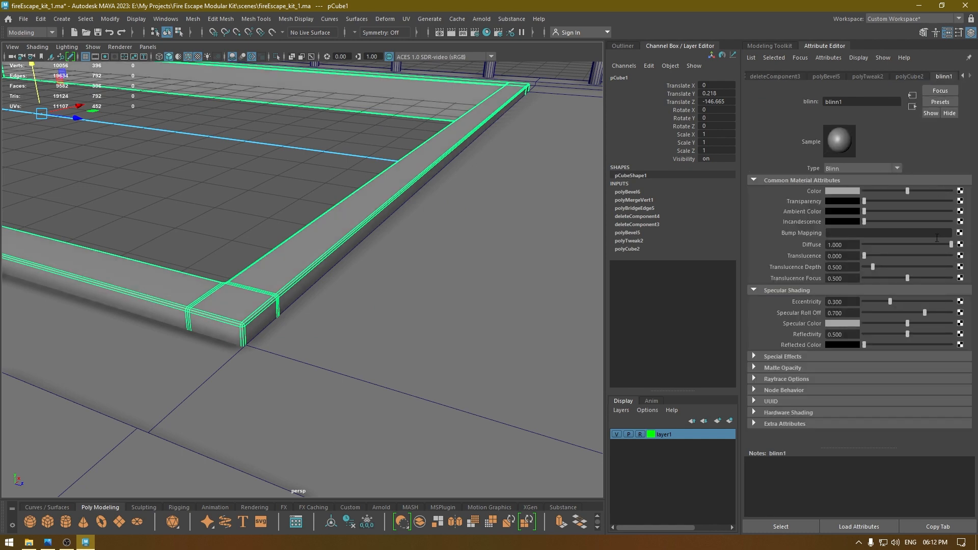
{"action": "left_click", "coordinate": [898, 190]}
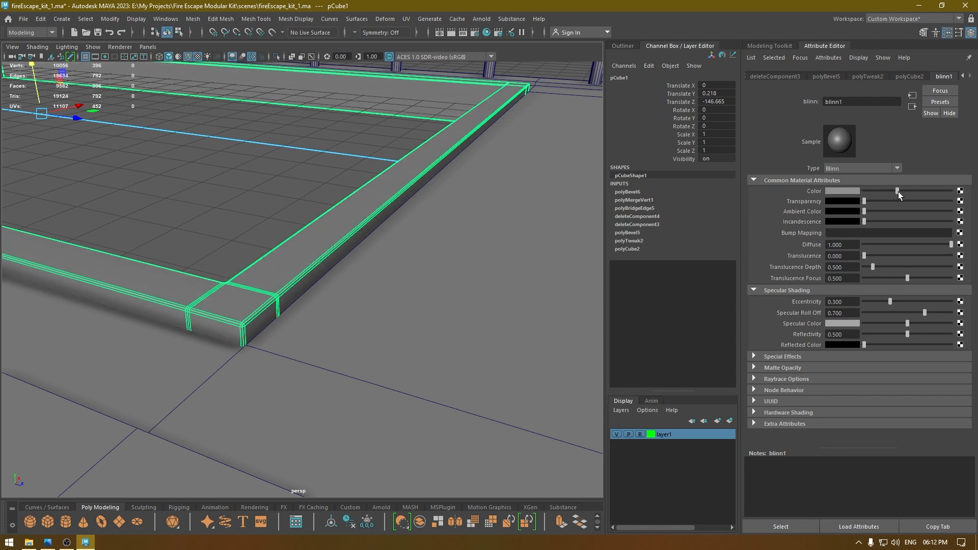
{"action": "left_click", "coordinate": [172, 210]}
{"action": "left_click", "coordinate": [784, 45]}
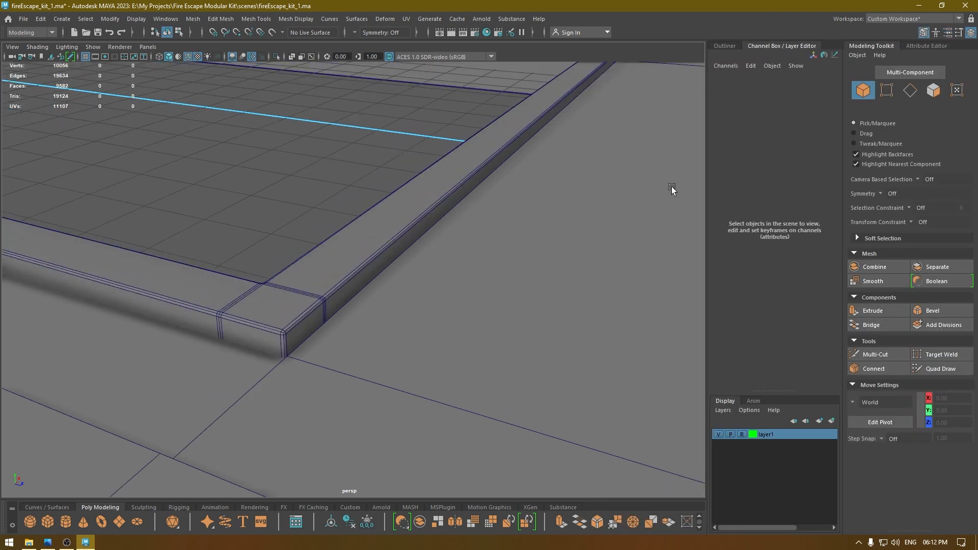
- Hide the wireframe overlay and check the whole platform, railings and frame from several sides
{"action": "key", "text": "f"}
{"action": "left_click", "coordinate": [187, 57]}
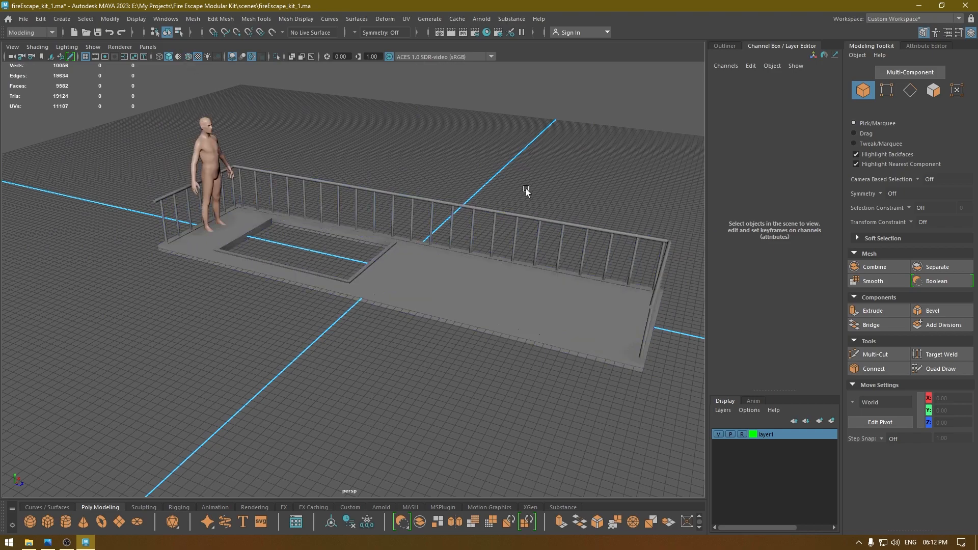
{"action": "left_click_drag", "start_coordinate": [593, 255], "coordinate": [245, 294], "text": "alt"}
{"action": "left_click_drag", "start_coordinate": [25, 152], "coordinate": [634, 223]}
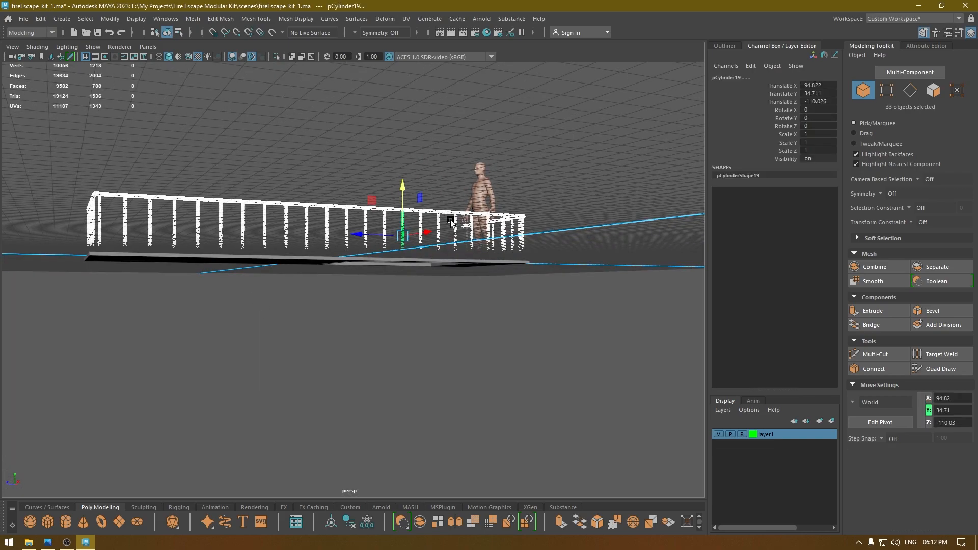
{"action": "left_click_drag", "start_coordinate": [408, 194], "coordinate": [476, 240], "text": "alt"}
{"action": "left_click_drag", "start_coordinate": [563, 135], "coordinate": [1, 487]}
{"action": "right_click_drag", "start_coordinate": [225, 344], "coordinate": [299, 491]}
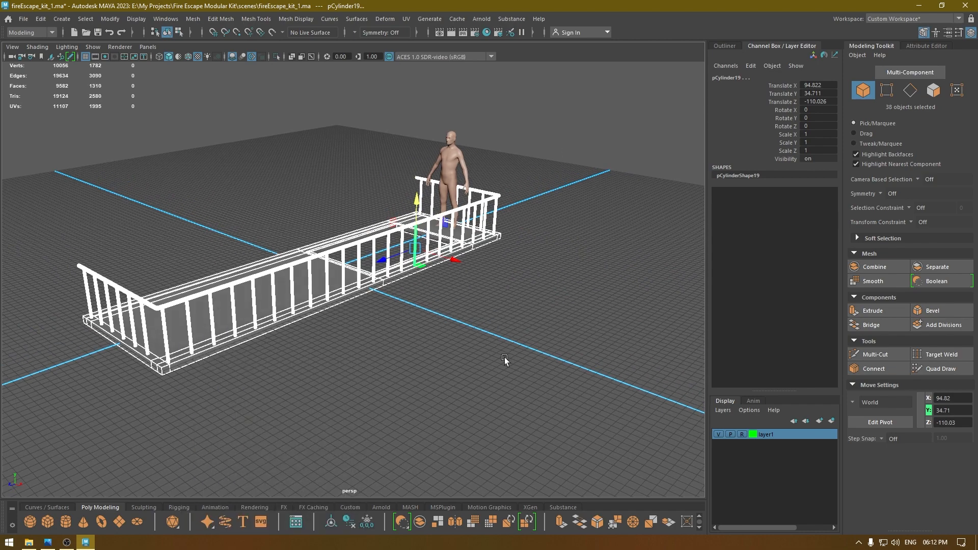
{"action": "left_click_drag", "start_coordinate": [487, 369], "coordinate": [416, 314], "text": "alt"}
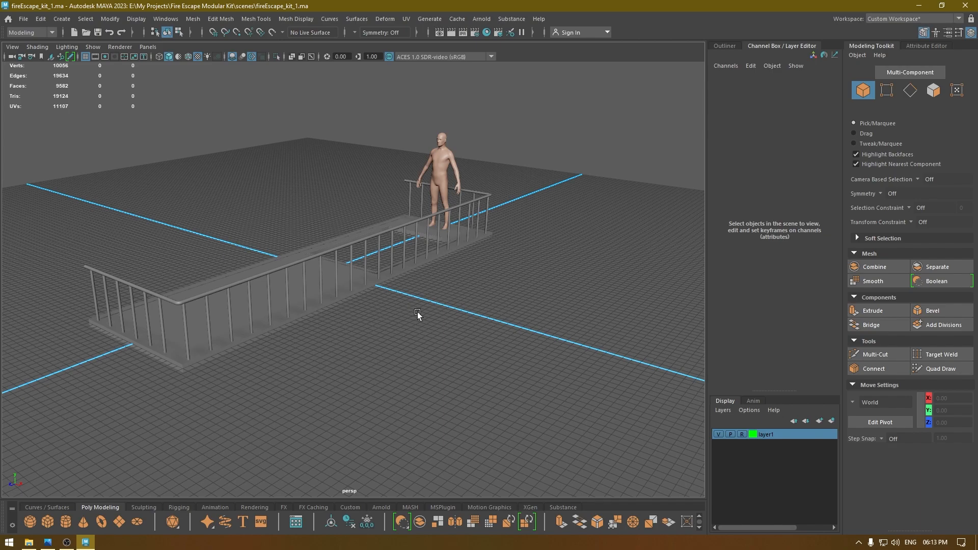
{"action": "left_click_drag", "start_coordinate": [444, 311], "coordinate": [392, 276], "text": "alt"}
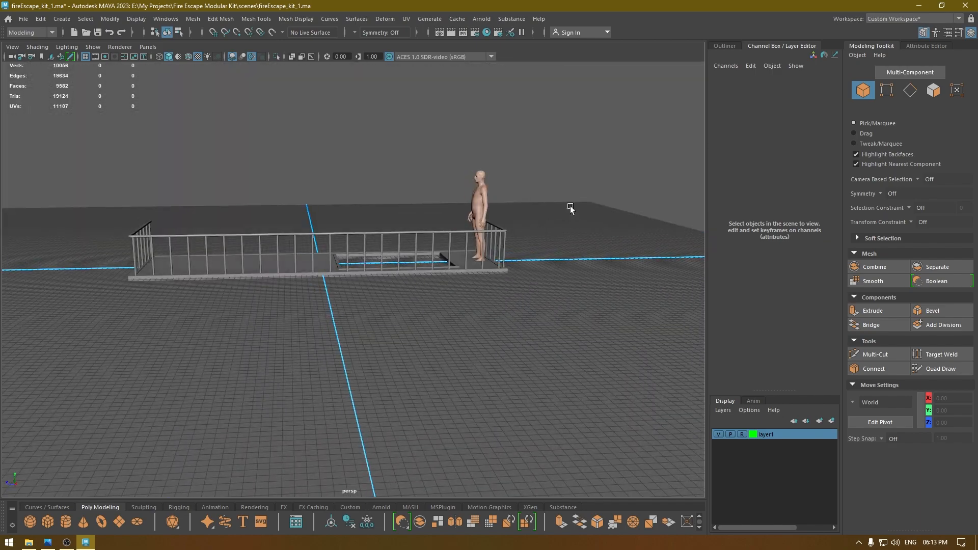
- Rename the frame around the platform's opening from pCube1 to cover_geo
{"action": "left_click_drag", "start_coordinate": [543, 176], "coordinate": [1, 396]}
{"action": "left_click_drag", "start_coordinate": [504, 290], "coordinate": [542, 299], "text": "alt"}
{"action": "left_click", "coordinate": [724, 46]}
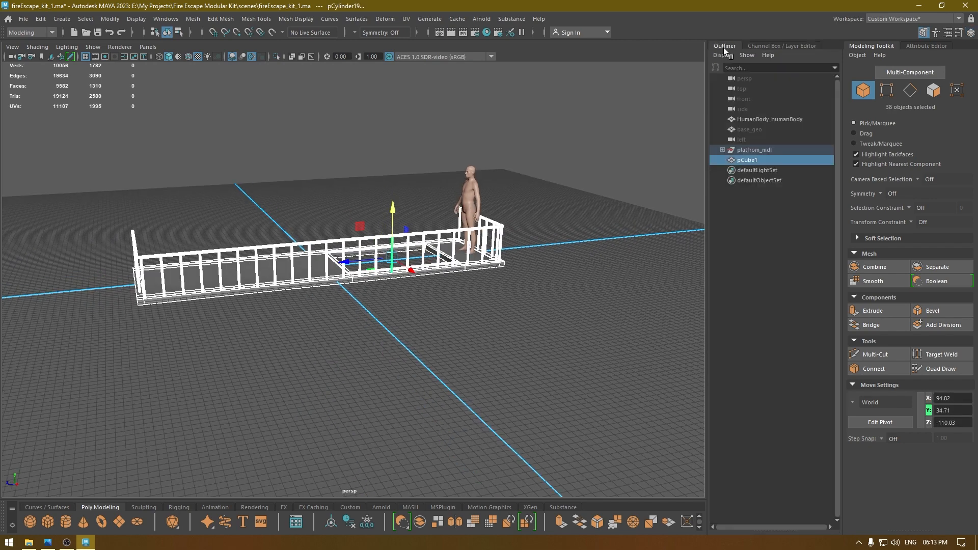
{"action": "double_click", "coordinate": [758, 160]}
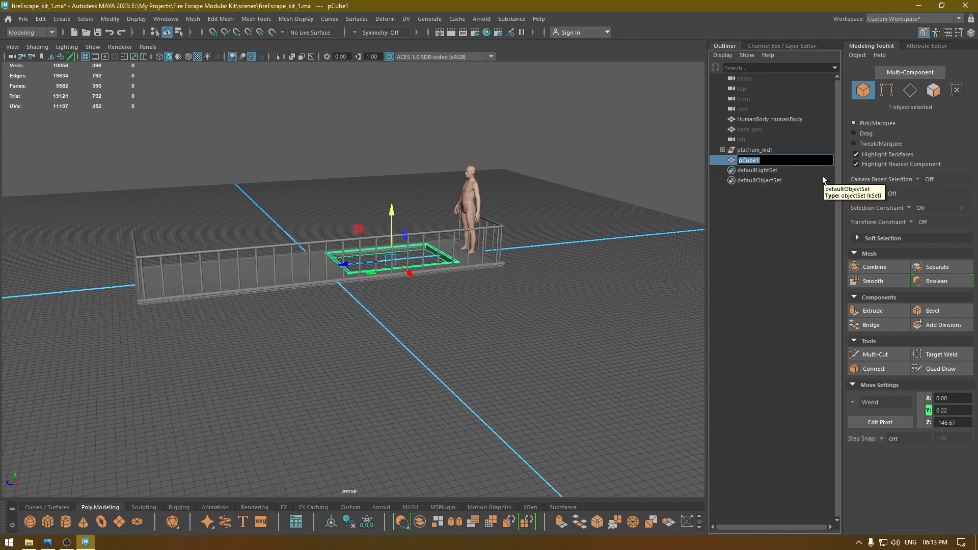
{"action": "type", "text": "cover_geo"}
{"action": "key", "text": "Return"}
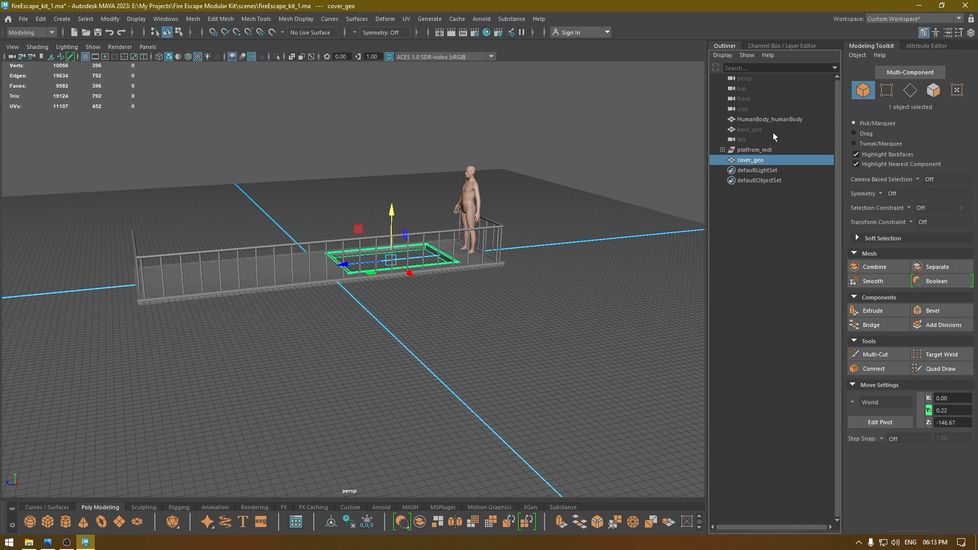
- Parent cover_geo under the platfrom_mdl group and select the group to check its contents
{"action": "left_click_drag", "start_coordinate": [756, 161], "coordinate": [753, 151]}
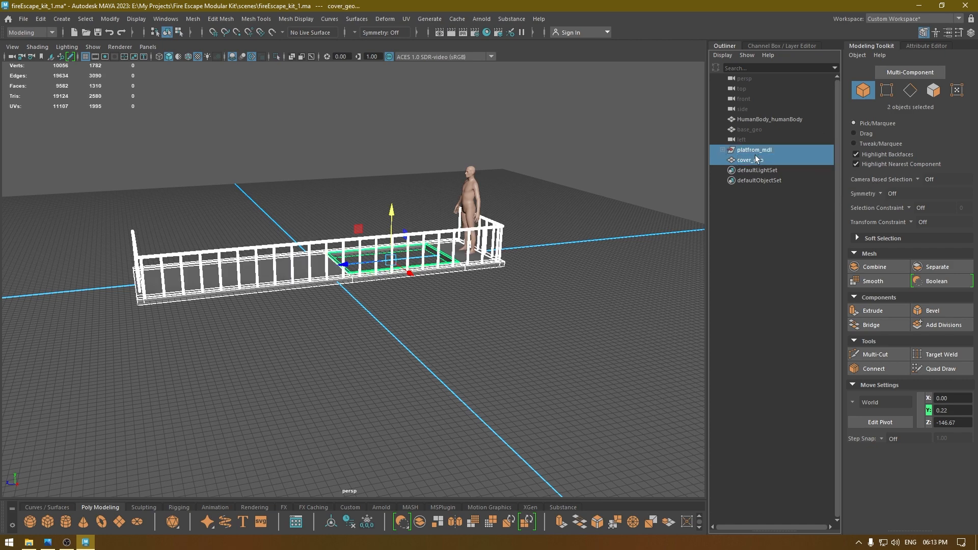
{"action": "left_click", "coordinate": [762, 160]}
{"action": "middle_click_drag", "start_coordinate": [773, 161], "coordinate": [745, 150]}
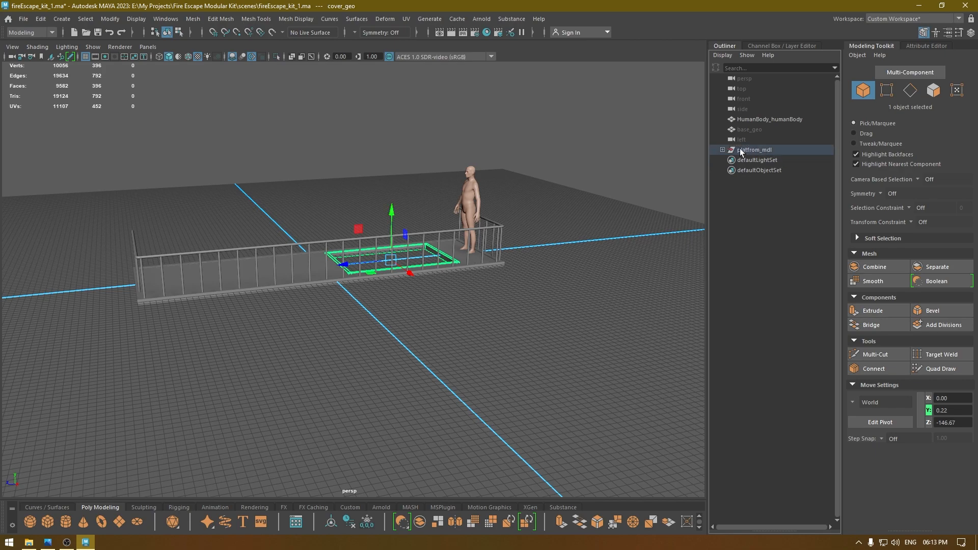
{"action": "left_click", "coordinate": [745, 148]}
{"action": "mouse_move", "coordinate": [509, 238]}
{"action": "left_mouse_down", "text": "alt"}
{"action": "mouse_move", "coordinate": [535, 239]}
{"action": "mouse_move", "coordinate": [488, 250]}
{"action": "mouse_move", "coordinate": [504, 247]}
{"action": "left_mouse_up", "text": "alt"}
{"action": "left_click", "coordinate": [537, 240]}
{"action": "left_click_drag", "start_coordinate": [556, 299], "coordinate": [527, 293], "text": "alt"}
- Duplicate the platfrom_mdl group and raise the copy straight above the original to a Y of about 313
{"action": "left_click", "coordinate": [768, 149]}
{"action": "key", "text": "space"}
{"action": "scroll", "coordinate": [310, 146], "scroll_direction": "down", "scroll_amount": 7}
{"action": "key", "text": "space"}
{"action": "left_click_drag", "start_coordinate": [346, 222], "coordinate": [375, 227]}
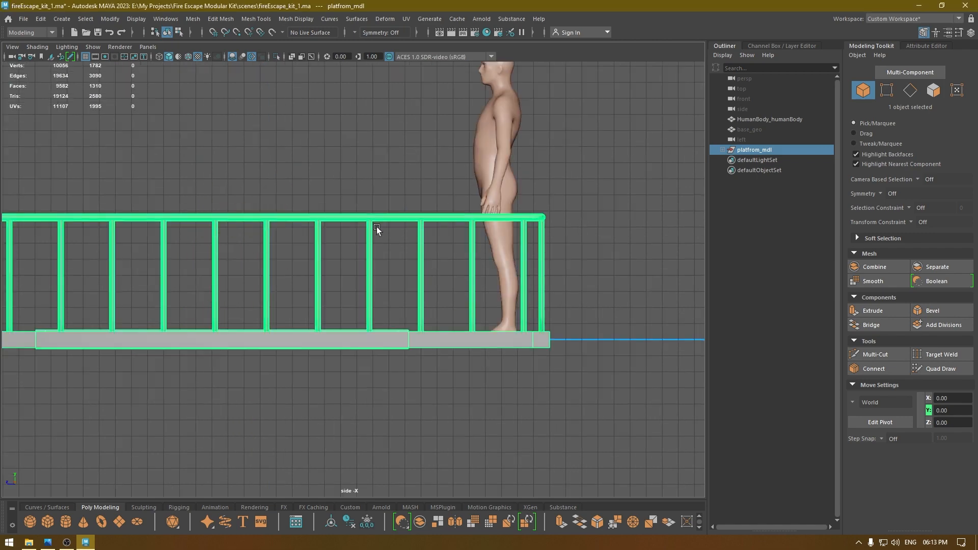
{"action": "scroll", "coordinate": [377, 230], "scroll_direction": "down", "scroll_amount": 5}
{"action": "key", "text": "ctrl+d"}
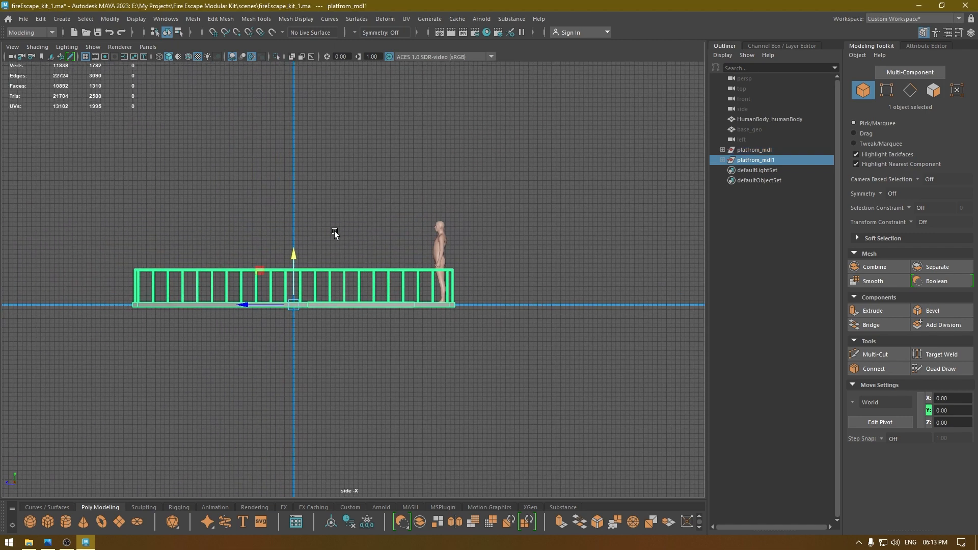
{"action": "left_click_drag", "start_coordinate": [297, 255], "coordinate": [352, 118]}
- Check the two stacked platforms in the orthographic and perspective views, and save the scene
{"action": "key", "text": "space"}
{"action": "key", "text": "space"}
{"action": "left_click_drag", "start_coordinate": [382, 166], "coordinate": [427, 209], "text": "alt"}
{"action": "key", "text": "space"}
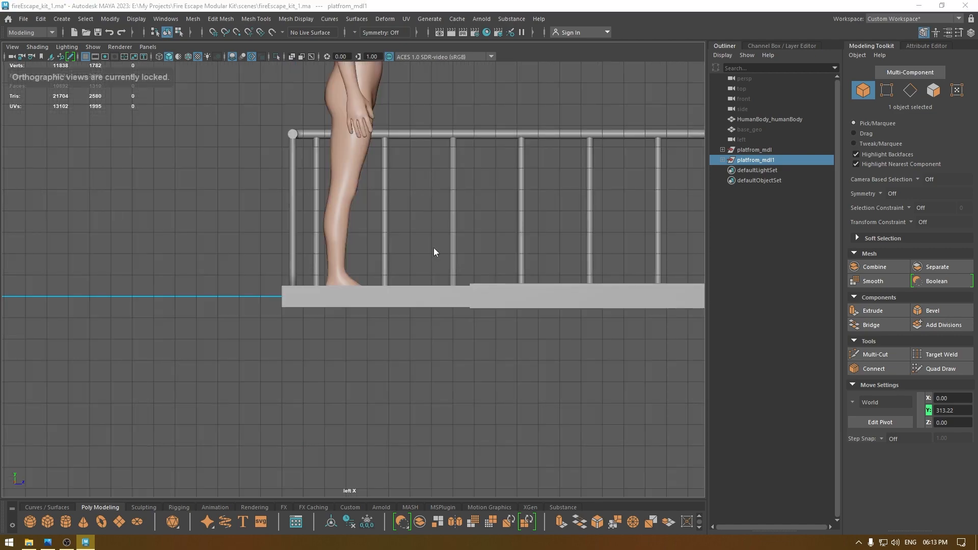
{"action": "key", "text": "space"}
{"action": "left_click_drag", "start_coordinate": [433, 248], "coordinate": [428, 223]}
{"action": "scroll", "coordinate": [426, 299], "scroll_direction": "down", "scroll_amount": 5}
{"action": "left_click_drag", "start_coordinate": [427, 299], "coordinate": [497, 297], "text": "alt"}
{"action": "left_click", "coordinate": [518, 288]}
{"action": "key", "text": "ctrl+s"}
- Create a polygon cube with width, height and depth of 10
{"action": "right_click_drag", "start_coordinate": [516, 159], "coordinate": [513, 183], "text": "shift"}
{"action": "left_click_drag", "start_coordinate": [513, 184], "coordinate": [344, 319], "text": "alt"}
{"action": "key", "text": "t"}
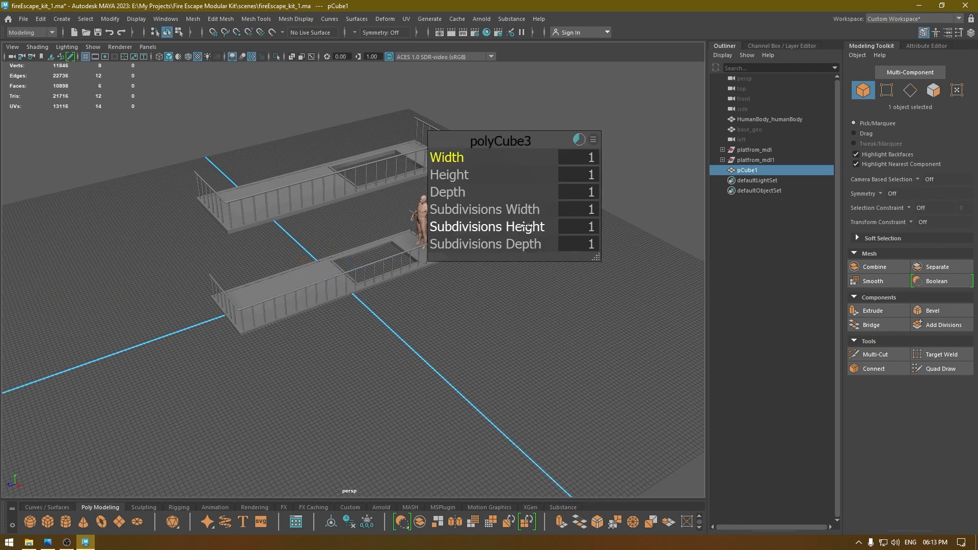
{"action": "left_click", "coordinate": [575, 157]}
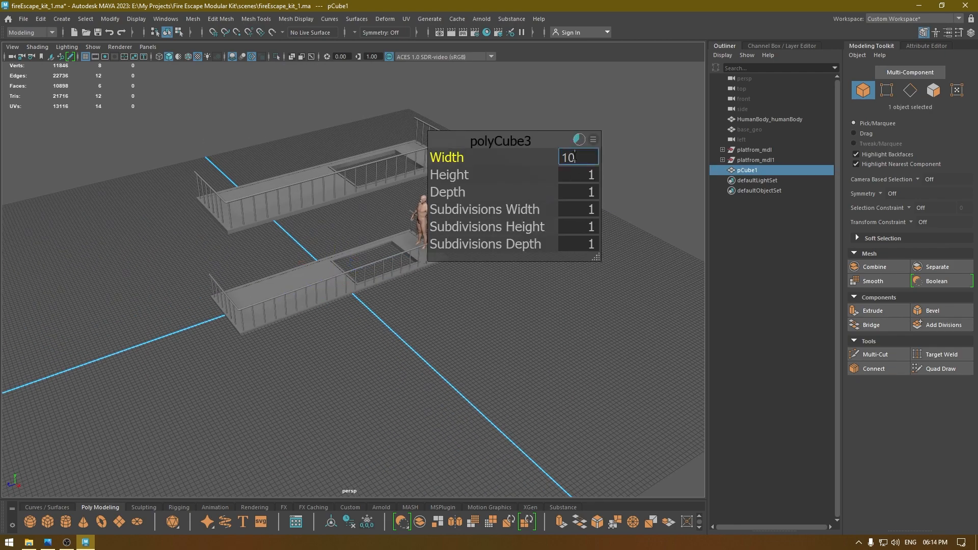
{"action": "key", "text": "Tab"}
{"action": "key", "text": "Tab"}
{"action": "type", "text": "0"}
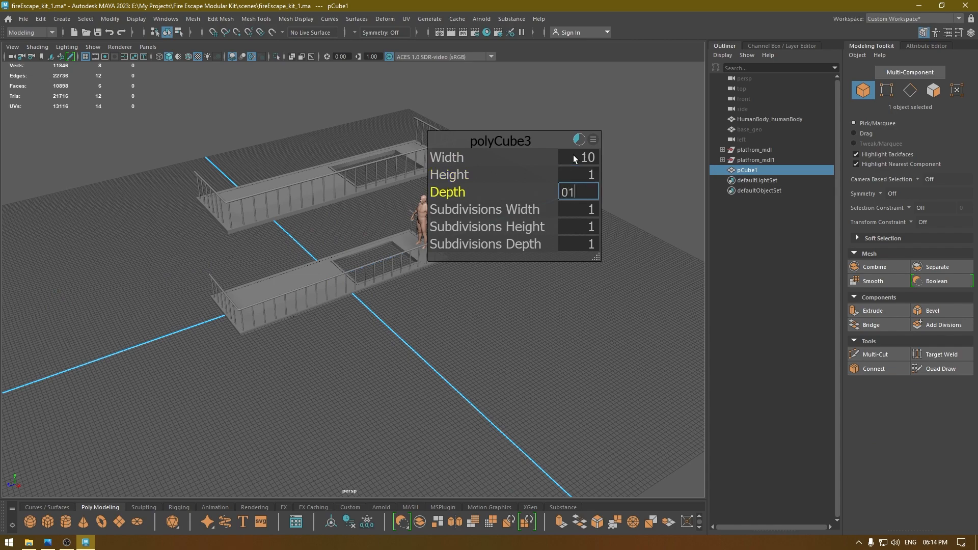
{"action": "left_click", "coordinate": [589, 179]}
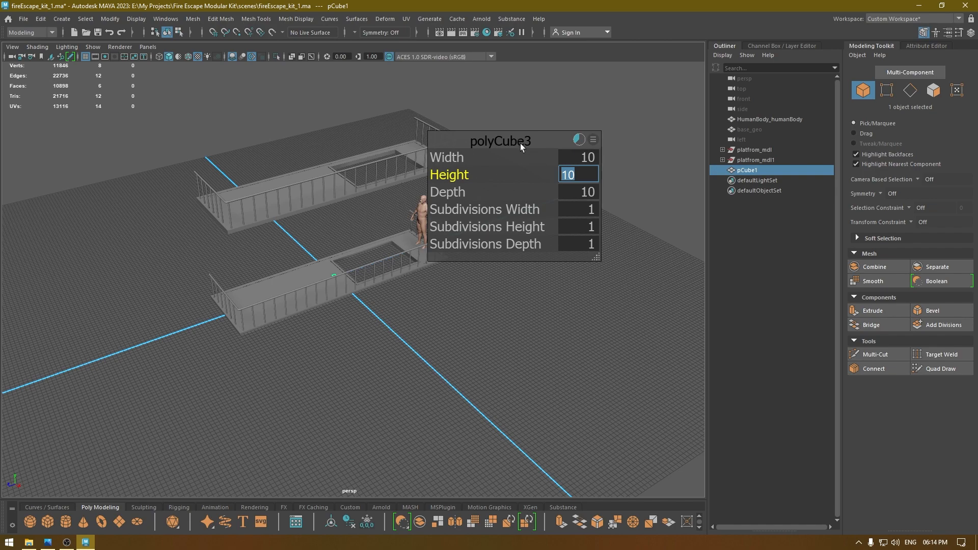
- Move the cube just above the lower platform's floor, to about Y 12.77 and Z 207.75, using the wireframe side view
{"action": "key", "text": "w"}
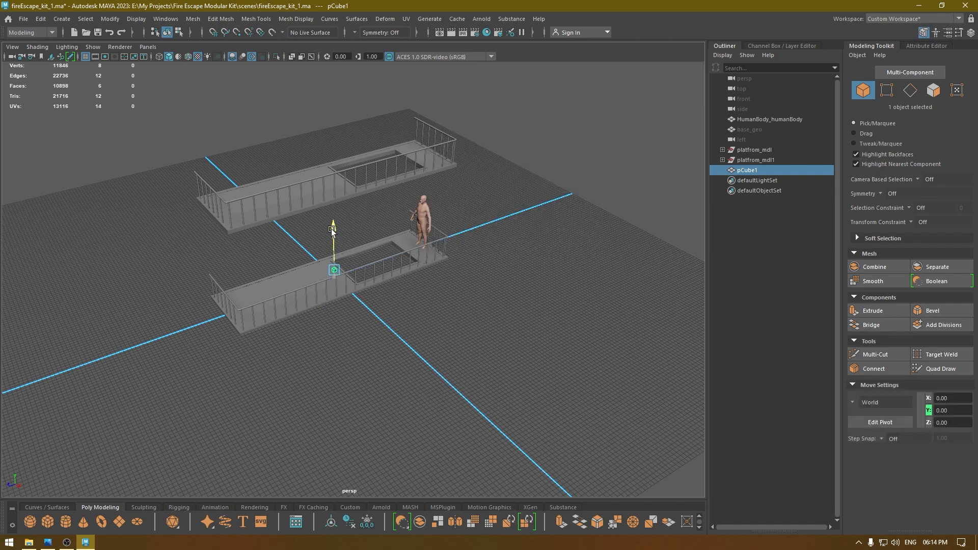
{"action": "left_click_drag", "start_coordinate": [332, 229], "coordinate": [331, 229]}
{"action": "key", "text": "space"}
{"action": "left_click_drag", "start_coordinate": [332, 230], "coordinate": [382, 233]}
{"action": "scroll", "coordinate": [350, 223], "scroll_direction": "down", "scroll_amount": 1}
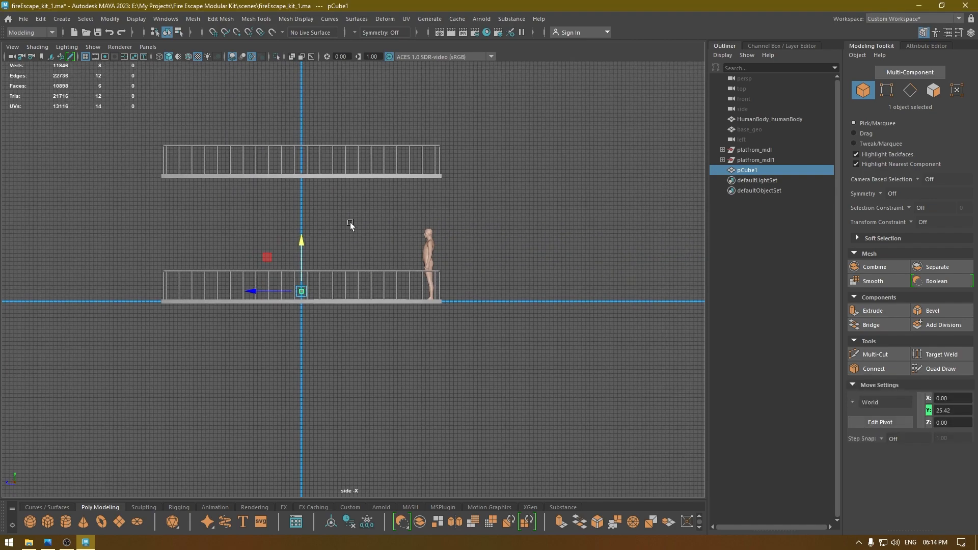
{"action": "scroll", "coordinate": [350, 222], "scroll_direction": "up", "scroll_amount": 10}
{"action": "middle_click_drag", "start_coordinate": [250, 268], "coordinate": [489, 324], "text": "alt"}
{"action": "scroll", "coordinate": [445, 205], "scroll_direction": "down", "scroll_amount": 5}
{"action": "middle_click_drag", "start_coordinate": [429, 97], "coordinate": [413, 132], "text": "alt"}
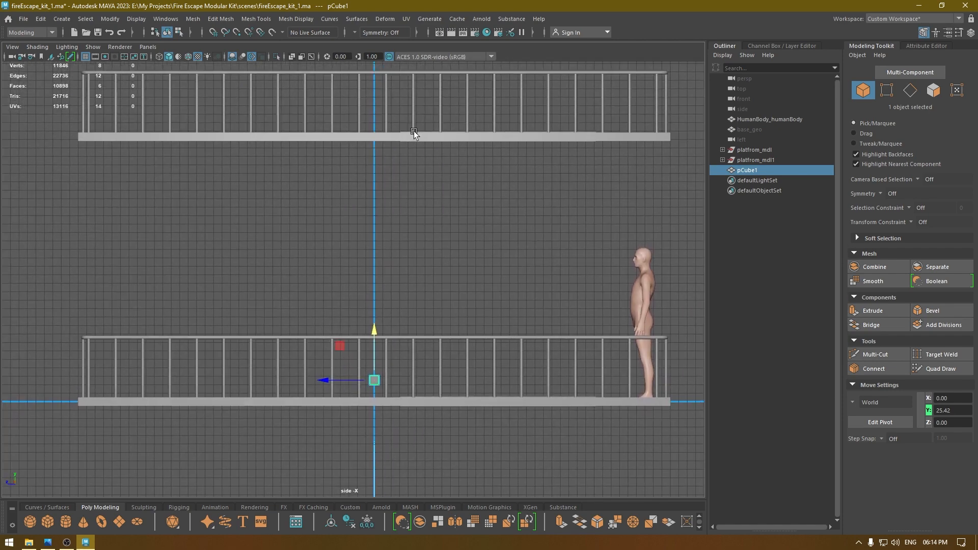
{"action": "key", "text": "4"}
{"action": "middle_click_drag", "start_coordinate": [378, 207], "coordinate": [401, 191], "text": "alt"}
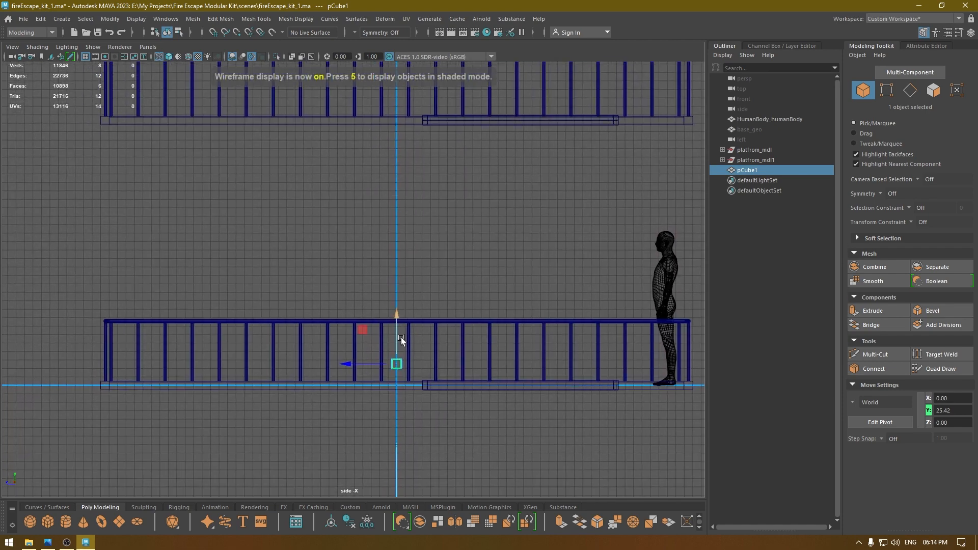
{"action": "middle_click_drag", "start_coordinate": [406, 349], "coordinate": [404, 349], "text": "alt"}
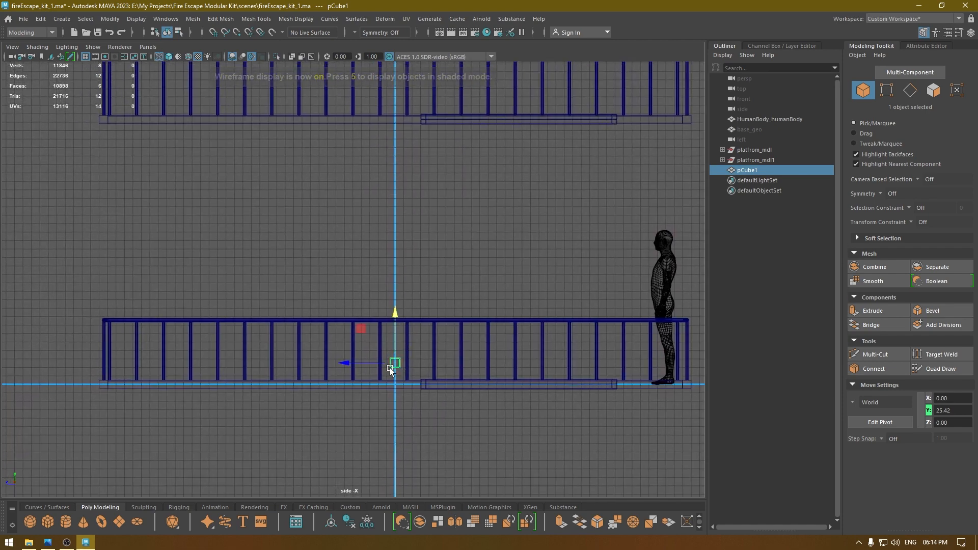
{"action": "left_click_drag", "start_coordinate": [388, 363], "coordinate": [213, 366]}
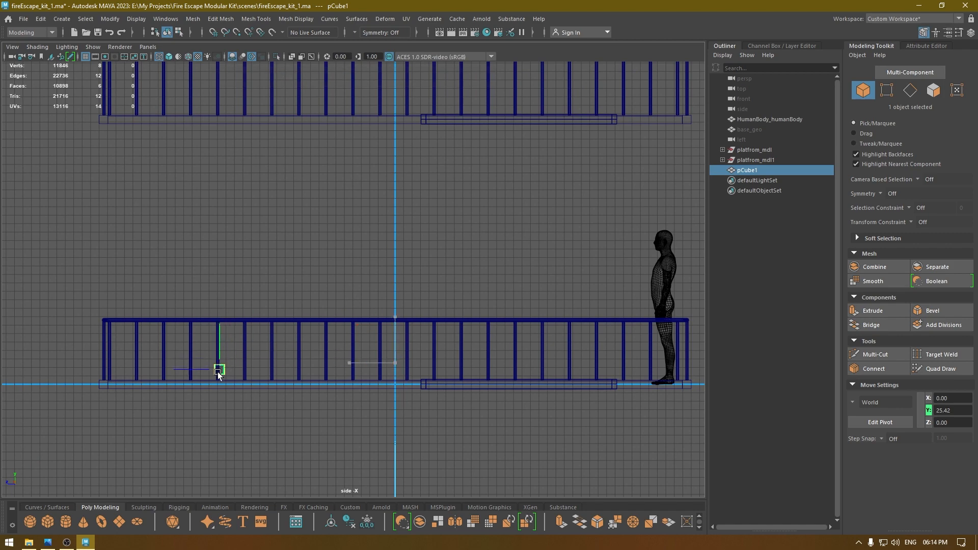
{"action": "middle_click_drag", "start_coordinate": [219, 375], "coordinate": [276, 329], "text": "alt"}
- Move the cube's four top vertices to about Y 309.8 and Z -24.7, forming a slanted beam up to the upper platform's opening
{"action": "right_click_drag", "start_coordinate": [324, 234], "coordinate": [270, 223]}
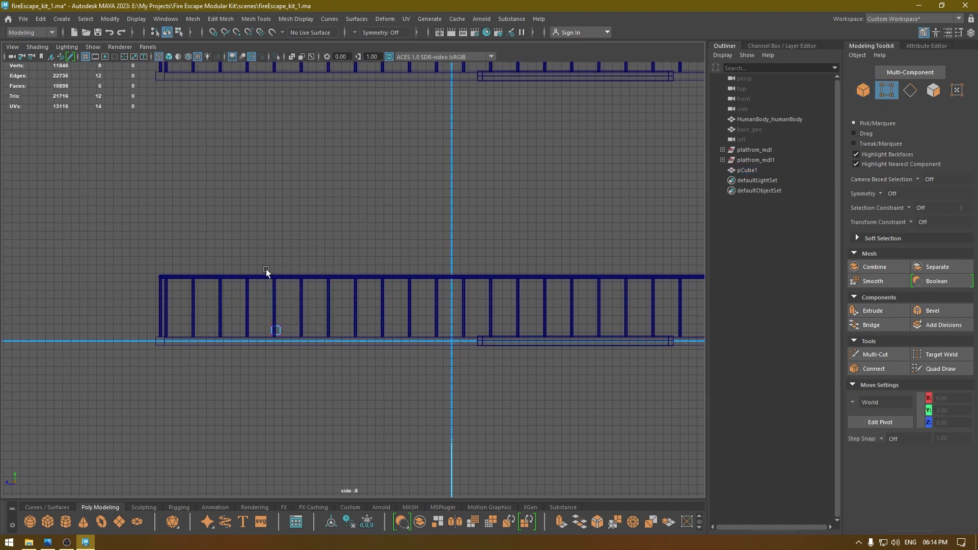
{"action": "left_click_drag", "start_coordinate": [249, 288], "coordinate": [306, 333]}
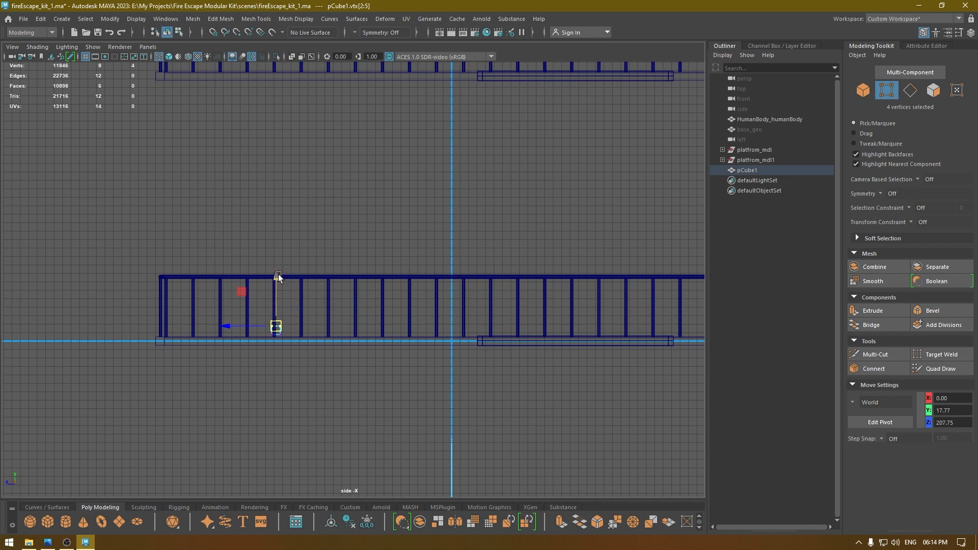
{"action": "left_click_drag", "start_coordinate": [278, 276], "coordinate": [284, 29]}
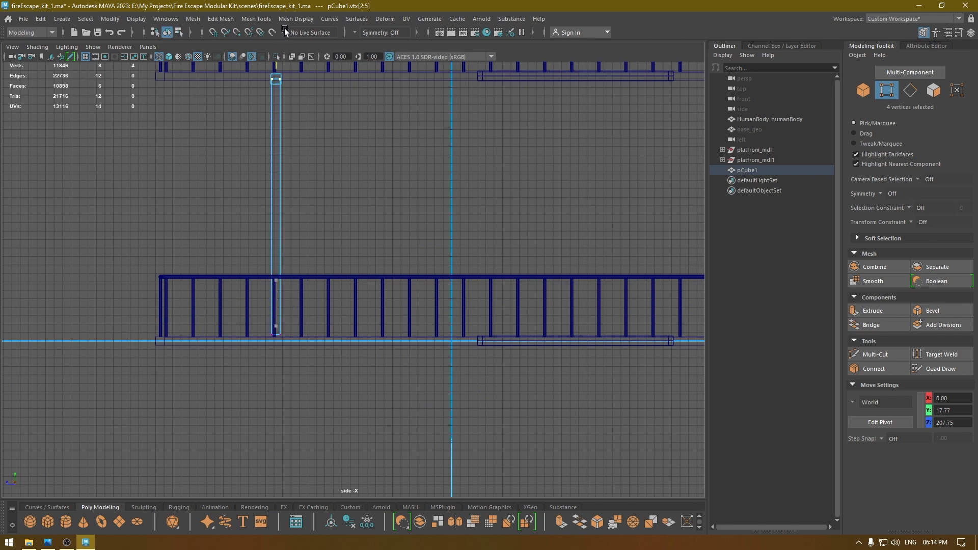
{"action": "left_click_drag", "start_coordinate": [231, 79], "coordinate": [428, 93]}
- Lower the slanted beam's four bottom vertices onto the lower platform's floor, at about Y 5
{"action": "middle_click_drag", "start_coordinate": [381, 236], "coordinate": [464, 148], "text": "alt"}
{"action": "right_click_drag", "start_coordinate": [464, 149], "coordinate": [492, 256], "text": "alt"}
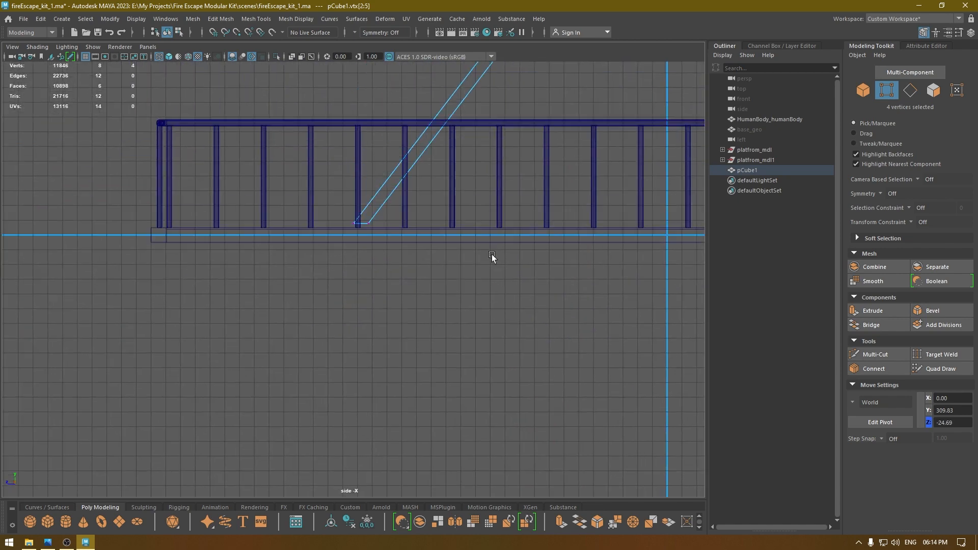
{"action": "left_click_drag", "start_coordinate": [317, 153], "coordinate": [458, 328]}
{"action": "left_click_drag", "start_coordinate": [358, 184], "coordinate": [357, 186]}
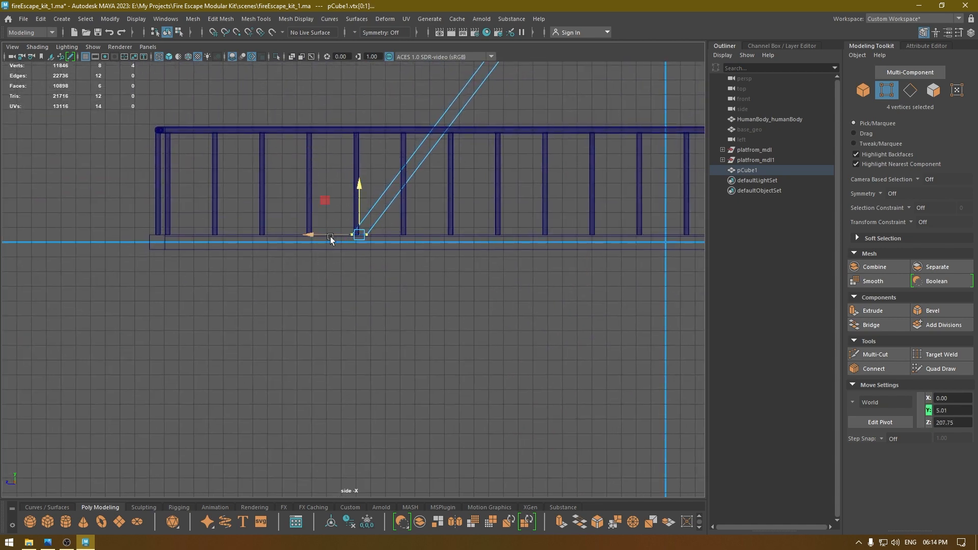
{"action": "right_click_drag", "start_coordinate": [351, 272], "coordinate": [327, 153], "text": "alt"}
- Return the beam to object mode with shaded display and move it along X to about 67.8, near the railing
{"action": "key", "text": "space"}
{"action": "left_click_drag", "start_coordinate": [347, 187], "coordinate": [342, 135]}
{"action": "left_click_drag", "start_coordinate": [342, 168], "coordinate": [395, 196], "text": "alt"}
{"action": "right_click_drag", "start_coordinate": [518, 164], "coordinate": [553, 150]}
{"action": "key", "text": "5"}
{"action": "left_click_drag", "start_coordinate": [485, 200], "coordinate": [369, 179], "text": "alt"}
{"action": "left_click", "coordinate": [358, 203]}
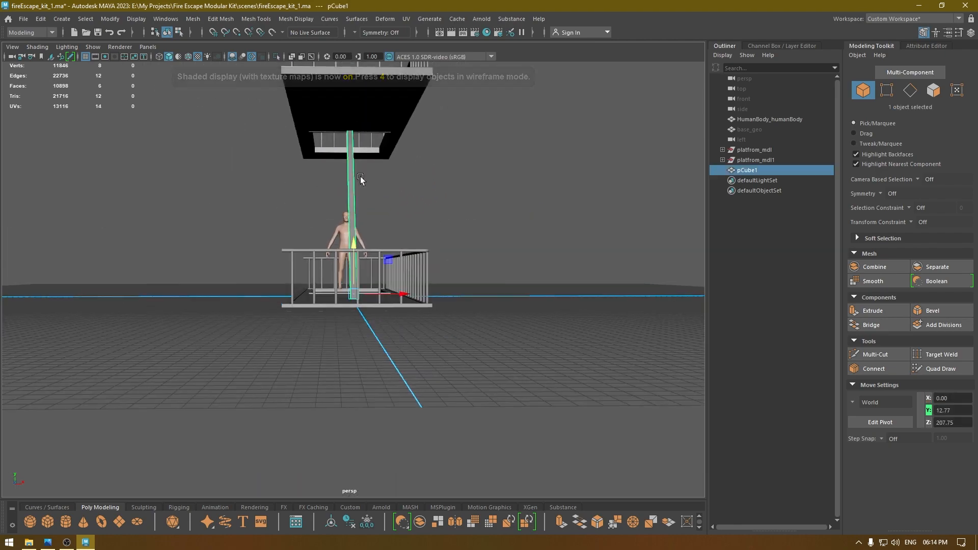
{"action": "left_click_drag", "start_coordinate": [416, 296], "coordinate": [449, 294]}
{"action": "left_click_drag", "start_coordinate": [436, 223], "coordinate": [376, 202], "text": "alt"}
{"action": "right_click_drag", "start_coordinate": [375, 202], "coordinate": [465, 165], "text": "alt"}
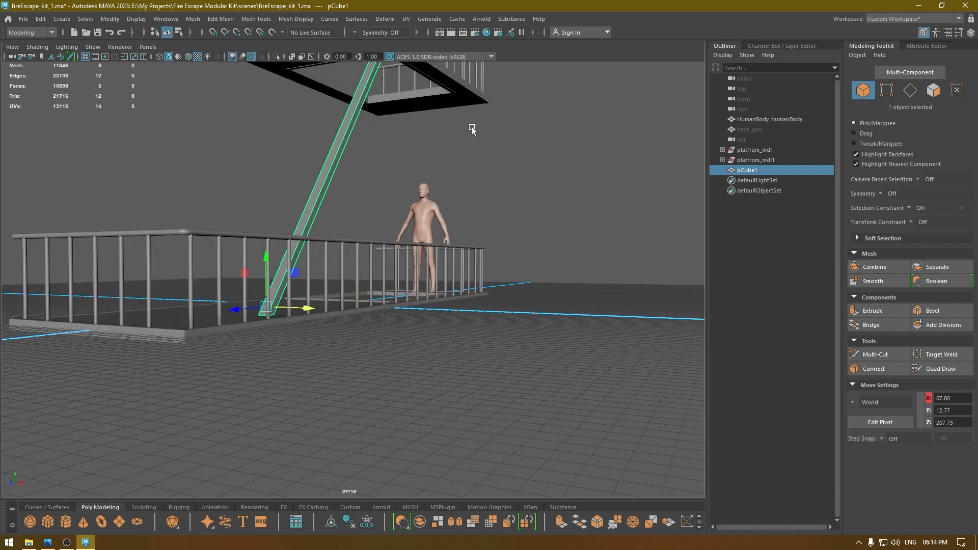
- Fine-tune the beam's X position to about 71.5 in the wireframe top view, aligning its outer side with the opening frame's outer edge
{"action": "middle_click_drag", "start_coordinate": [473, 128], "coordinate": [473, 217], "text": "alt"}
{"action": "key", "text": "space"}
{"action": "left_click_drag", "start_coordinate": [473, 217], "coordinate": [429, 215]}
{"action": "right_click_drag", "start_coordinate": [423, 202], "coordinate": [468, 305], "text": "alt"}
{"action": "middle_click_drag", "start_coordinate": [460, 294], "coordinate": [440, 248], "text": "alt"}
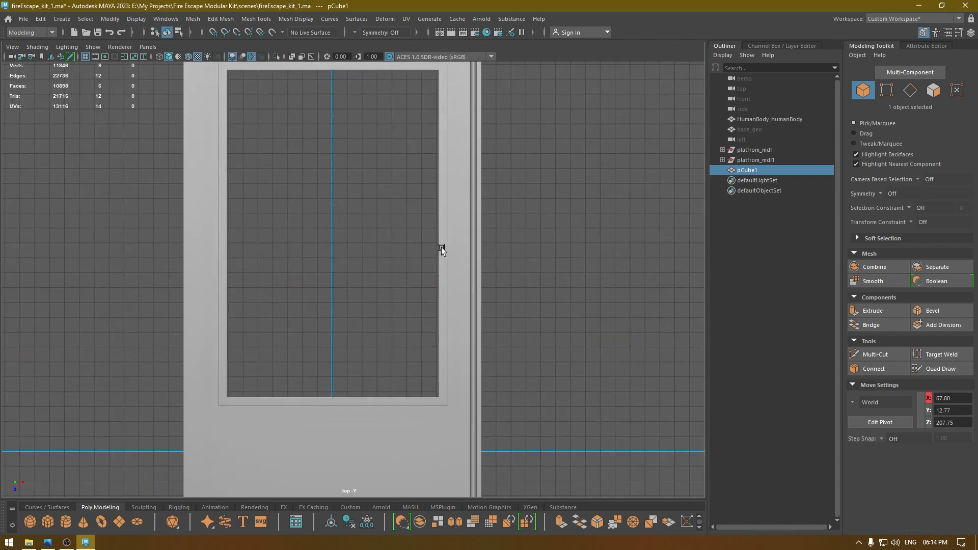
{"action": "key", "text": "4"}
{"action": "middle_click_drag", "start_coordinate": [463, 345], "coordinate": [418, 222], "text": "alt"}
{"action": "right_click_drag", "start_coordinate": [418, 223], "coordinate": [578, 309], "text": "alt"}
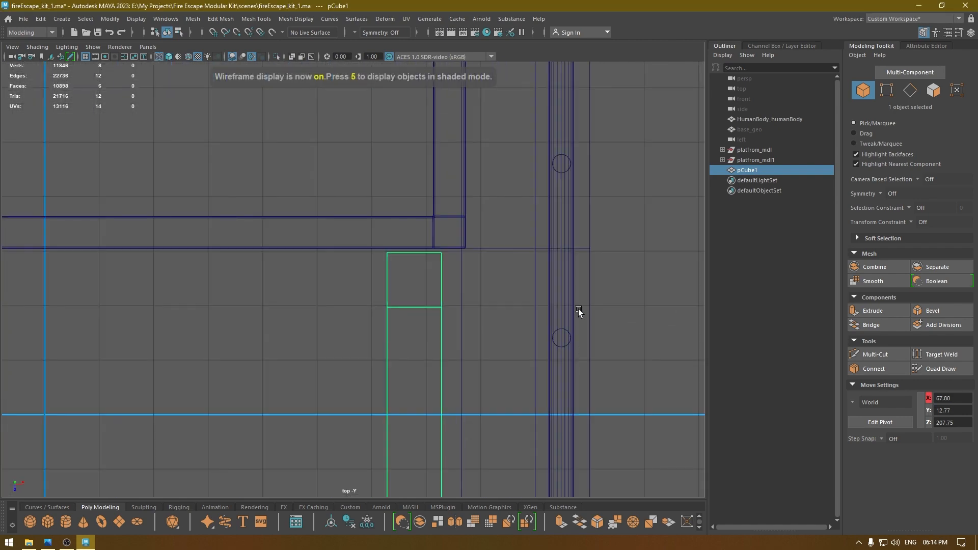
{"action": "middle_click_drag", "start_coordinate": [580, 307], "coordinate": [601, 307]}
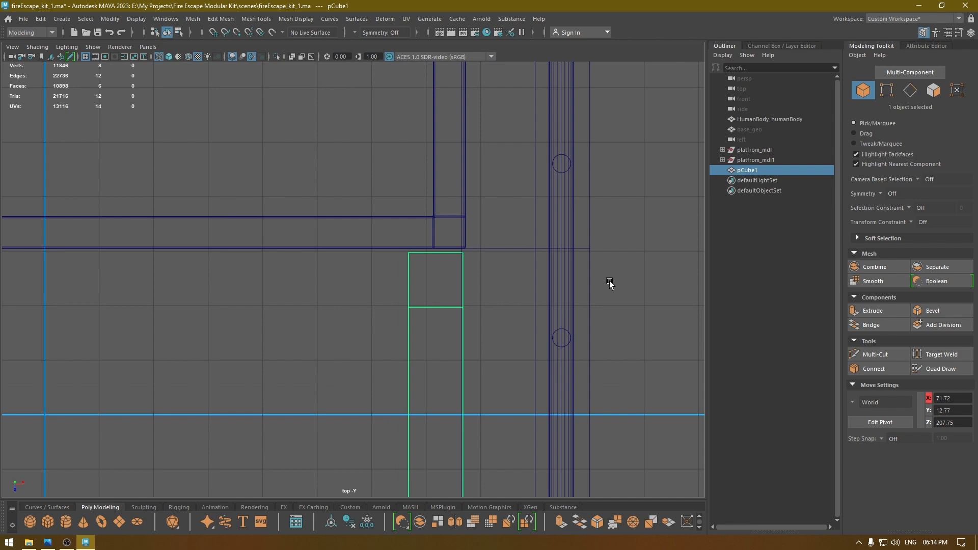
- Shift the beam's upper-end vertices along Z to about -25.25, close against the end of the opening's frame
{"action": "right_click_drag", "start_coordinate": [635, 233], "coordinate": [585, 237]}
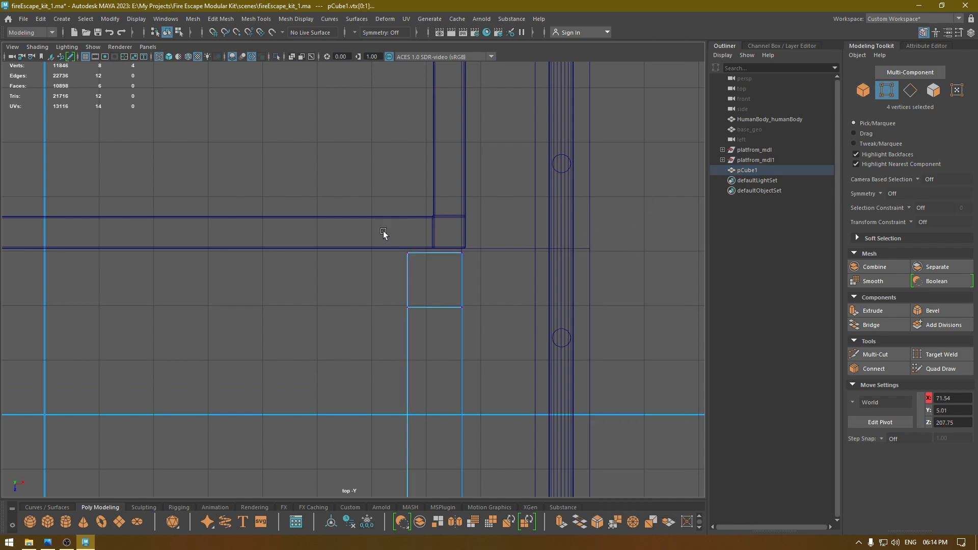
{"action": "left_click_drag", "start_coordinate": [384, 234], "coordinate": [545, 366]}
{"action": "left_click_drag", "start_coordinate": [433, 339], "coordinate": [439, 335]}
{"action": "right_click_drag", "start_coordinate": [458, 380], "coordinate": [463, 262], "text": "alt"}
{"action": "middle_click_drag", "start_coordinate": [520, 382], "coordinate": [491, 250], "text": "alt"}
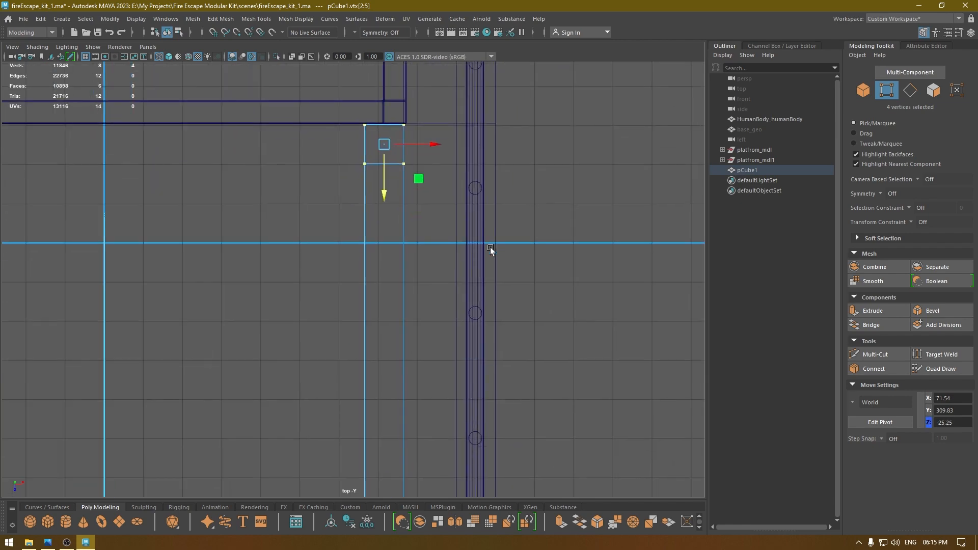
- Return the beam to object mode with textured shading and inspect its fit between the two platforms
{"action": "key", "text": "space"}
{"action": "key", "text": "space"}
{"action": "left_click_drag", "start_coordinate": [499, 239], "coordinate": [448, 313], "text": "alt"}
{"action": "right_click_drag", "start_coordinate": [631, 207], "coordinate": [638, 196]}
{"action": "key", "text": "6"}
{"action": "left_click", "coordinate": [421, 253]}
{"action": "left_click_drag", "start_coordinate": [421, 254], "coordinate": [442, 309], "text": "alt"}
{"action": "left_click", "coordinate": [419, 255]}
{"action": "key", "text": "r"}
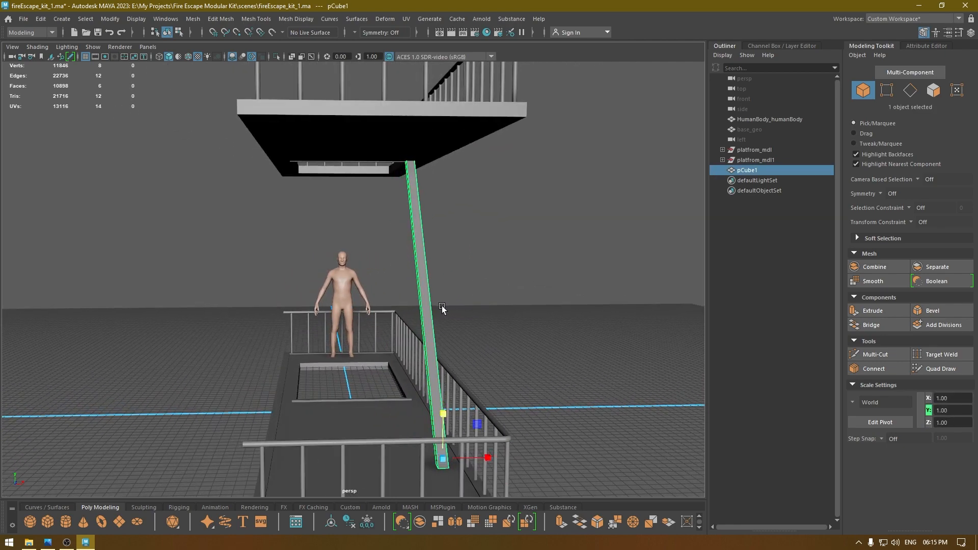
- Set the beam's width to 12 in its polyCube3 settings and check it from the side
{"action": "key", "text": "t"}
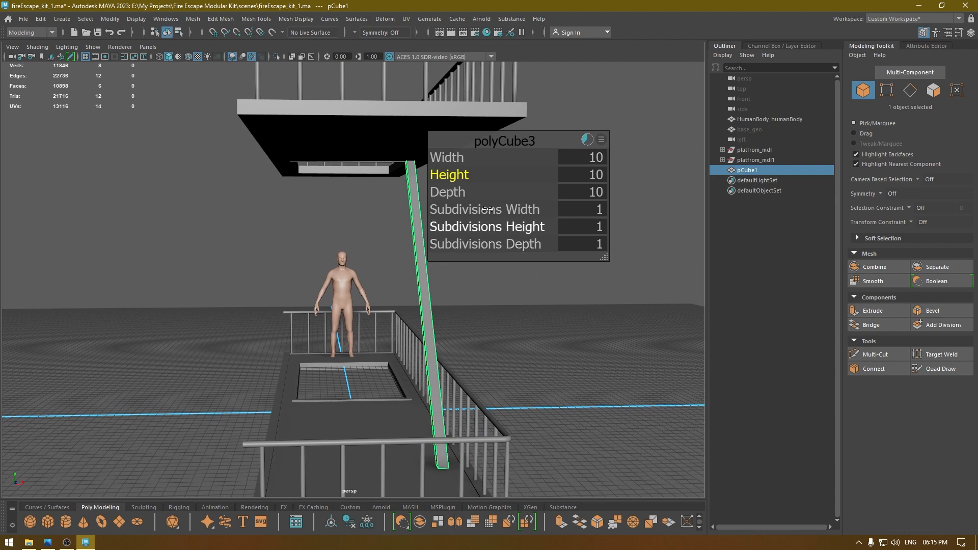
{"action": "left_click_drag", "start_coordinate": [456, 191], "coordinate": [977, 193]}
{"action": "key", "text": "ctrl+z"}
{"action": "left_click_drag", "start_coordinate": [443, 165], "coordinate": [735, 159]}
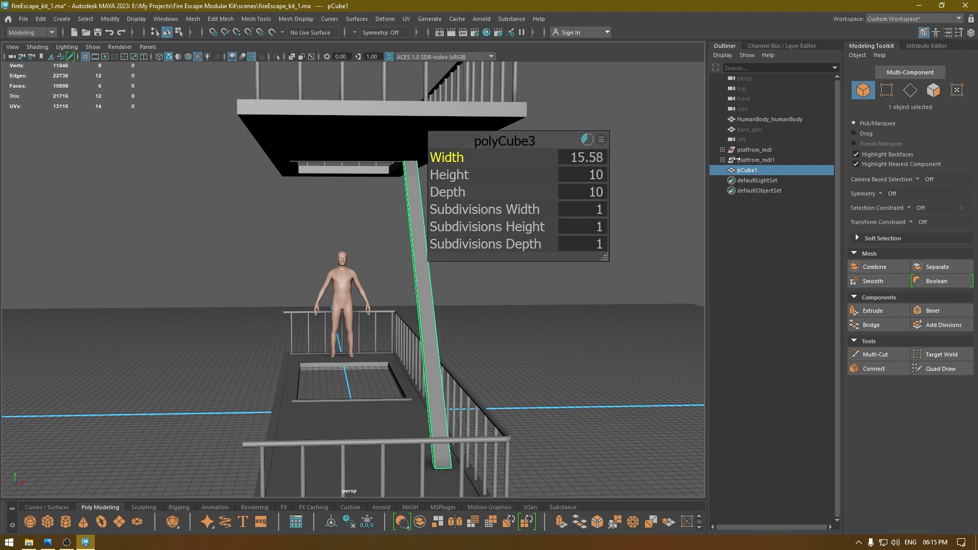
{"action": "left_click", "coordinate": [595, 158]}
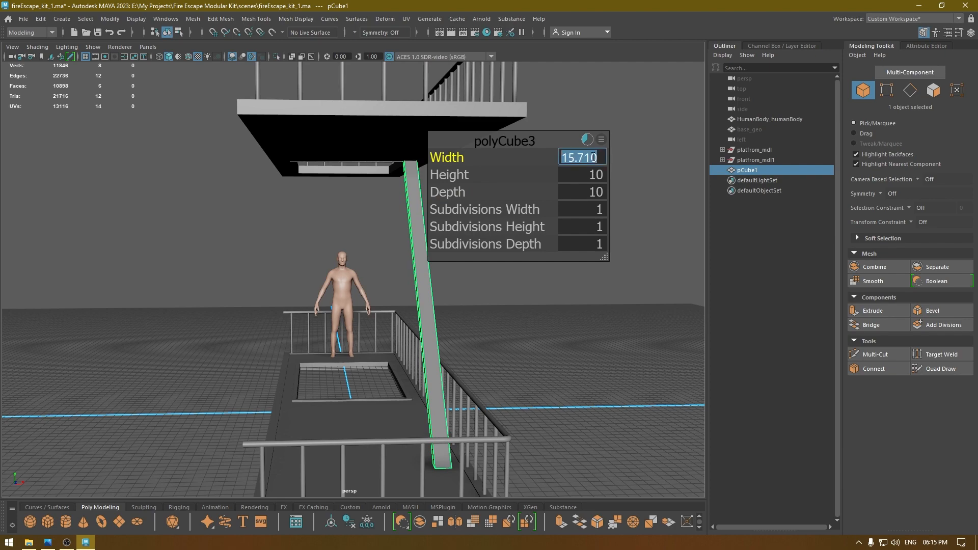
{"action": "type", "text": "12"}
{"action": "key", "text": "Return"}
{"action": "left_click_drag", "start_coordinate": [356, 216], "coordinate": [627, 162], "text": "alt"}
{"action": "key", "text": "w"}
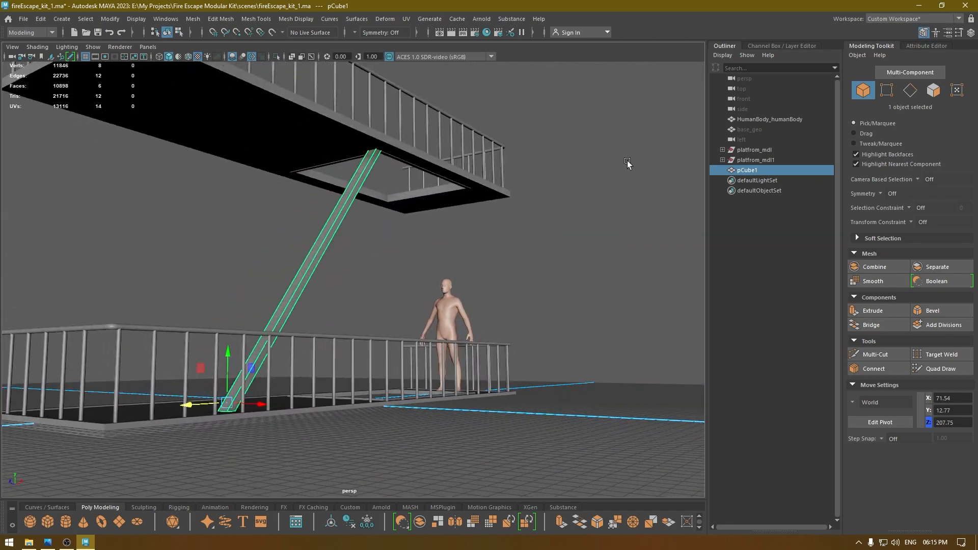
- Delete the cap faces at the beam's lower and upper ends, leaving both ends open
{"action": "right_click_drag", "start_coordinate": [627, 162], "coordinate": [626, 209]}
{"action": "left_click_drag", "start_coordinate": [627, 208], "coordinate": [133, 422], "text": "alt"}
{"action": "left_click_drag", "start_coordinate": [181, 285], "coordinate": [341, 309]}
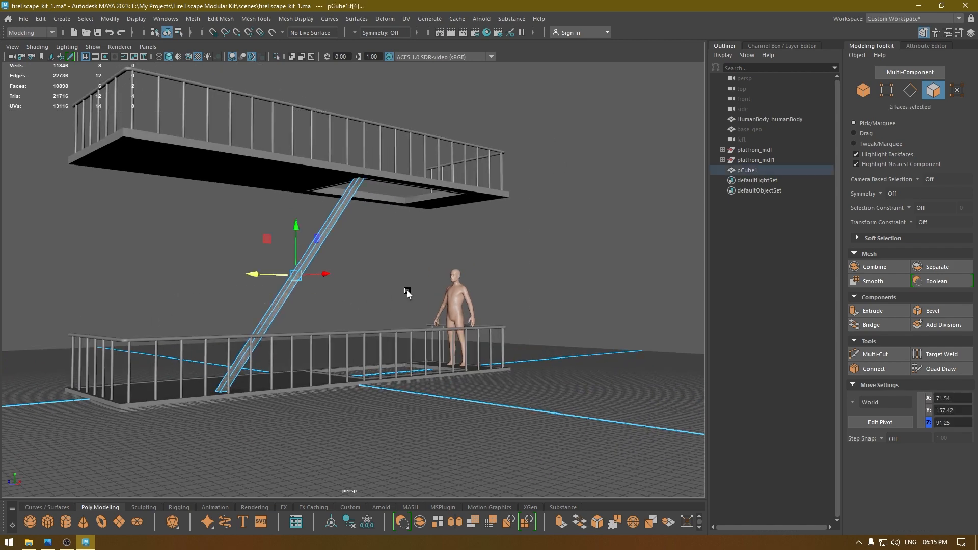
{"action": "key", "text": "Delete"}
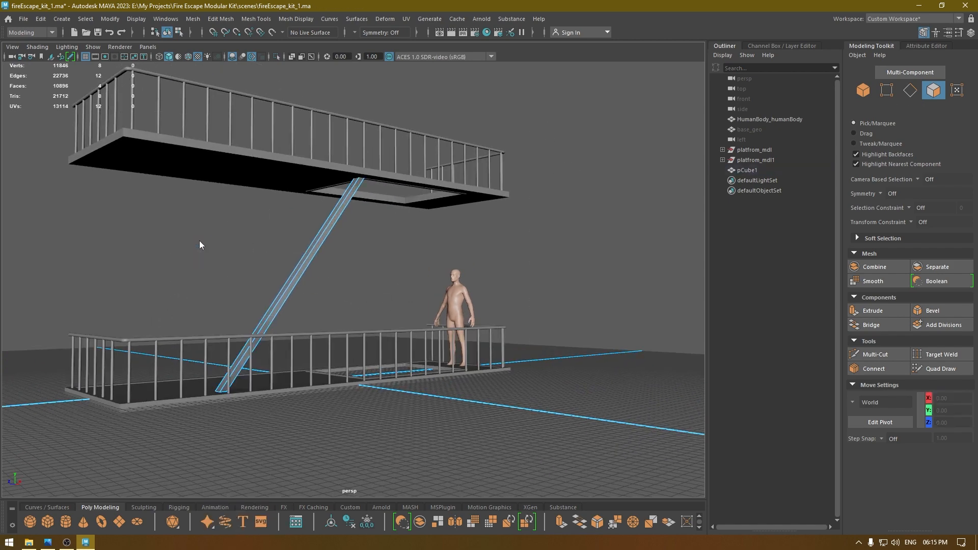
- Lower the beam's lower-end vertices to about Y 4.62 in the side view, just into the lower platform's deck
{"action": "key", "text": "F9"}
{"action": "left_click_drag", "start_coordinate": [159, 325], "coordinate": [299, 461]}
{"action": "key", "text": "space"}
{"action": "left_click_drag", "start_coordinate": [293, 387], "coordinate": [334, 390]}
{"action": "middle_click_drag", "start_coordinate": [351, 395], "coordinate": [363, 377], "text": "alt"}
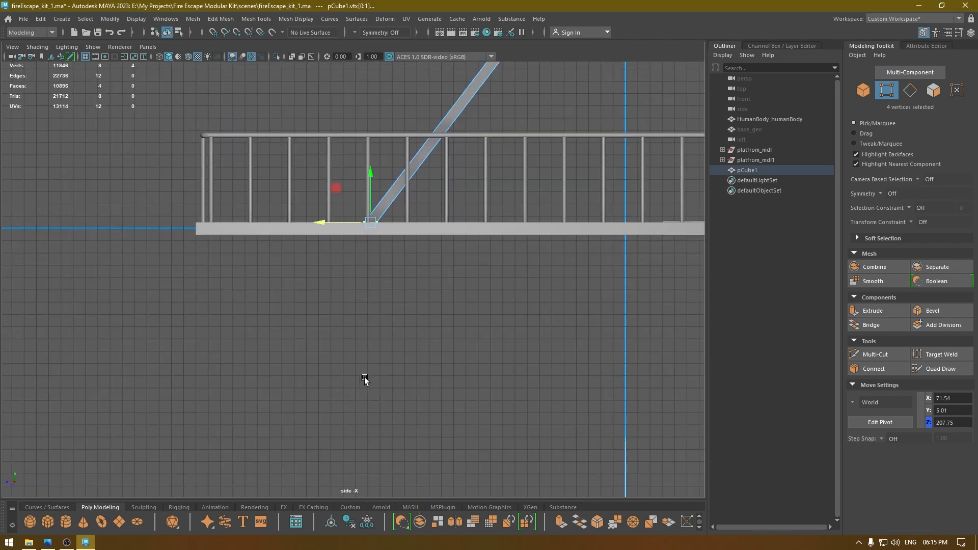
{"action": "right_click_drag", "start_coordinate": [365, 379], "coordinate": [481, 164], "text": "alt"}
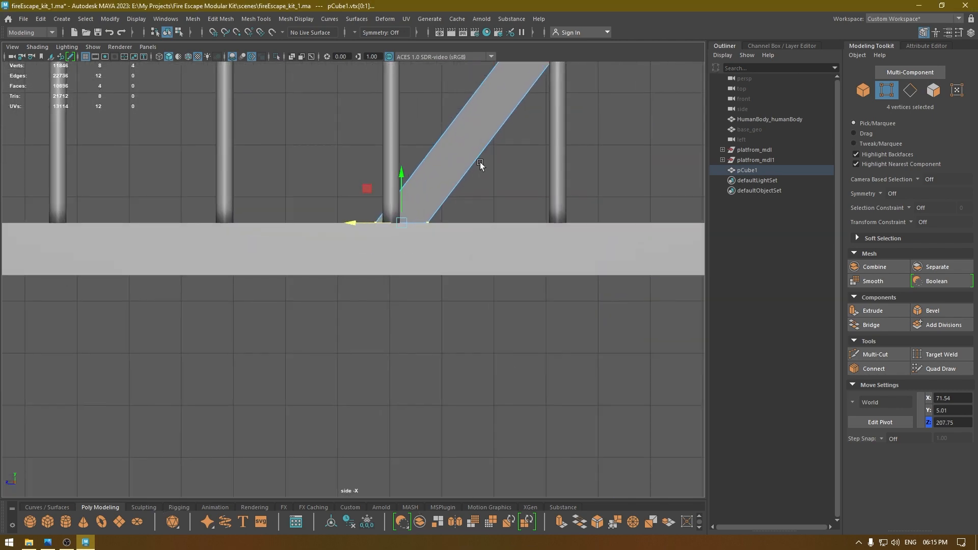
{"action": "left_click", "coordinate": [398, 179]}
{"action": "left_click_drag", "start_coordinate": [397, 179], "coordinate": [399, 180]}
{"action": "right_click_drag", "start_coordinate": [398, 180], "coordinate": [356, 203], "text": "alt"}
- Adjust the height of the beam's upper-end vertices in the side view to meet the upper platform's underside
{"action": "middle_click_drag", "start_coordinate": [636, 91], "coordinate": [294, 533], "text": "alt"}
{"action": "right_click_drag", "start_coordinate": [357, 199], "coordinate": [286, 221], "text": "alt"}
{"action": "middle_click_drag", "start_coordinate": [286, 222], "coordinate": [215, 421], "text": "alt"}
{"action": "middle_click_drag", "start_coordinate": [487, 125], "coordinate": [301, 414], "text": "alt"}
{"action": "right_click_drag", "start_coordinate": [302, 414], "coordinate": [456, 406], "text": "alt"}
{"action": "left_click_drag", "start_coordinate": [422, 285], "coordinate": [219, 155]}
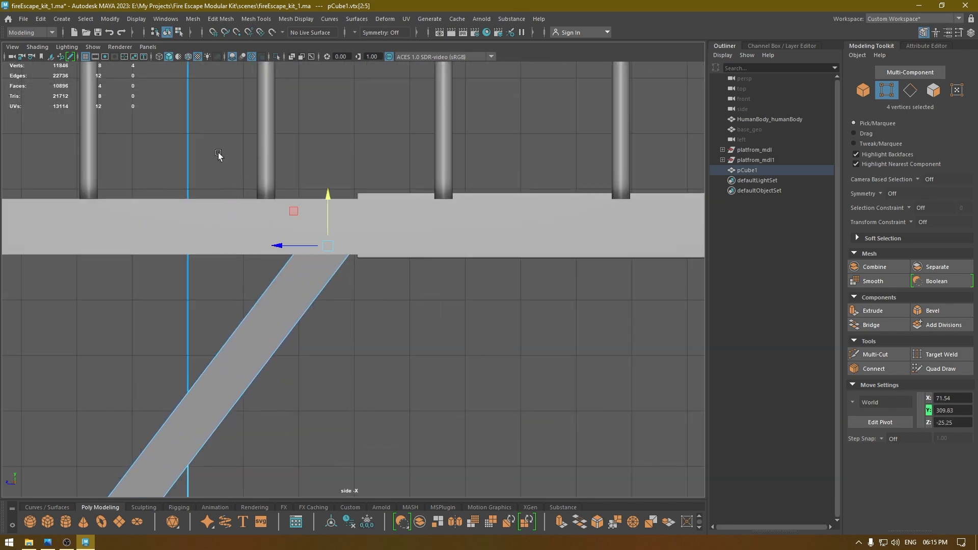
{"action": "mouse_move", "coordinate": [326, 193]}
{"action": "left_mouse_down"}
{"action": "mouse_move", "coordinate": [327, 204]}
{"action": "mouse_move", "coordinate": [331, 179]}
{"action": "left_mouse_up"}
- Return the beam to object mode in the perspective view and save the scene
{"action": "key", "text": "space"}
{"action": "left_click_drag", "start_coordinate": [311, 214], "coordinate": [343, 236], "text": "alt"}
{"action": "key", "text": "ctrl+s"}
{"action": "right_click_drag", "start_coordinate": [535, 199], "coordinate": [597, 164]}
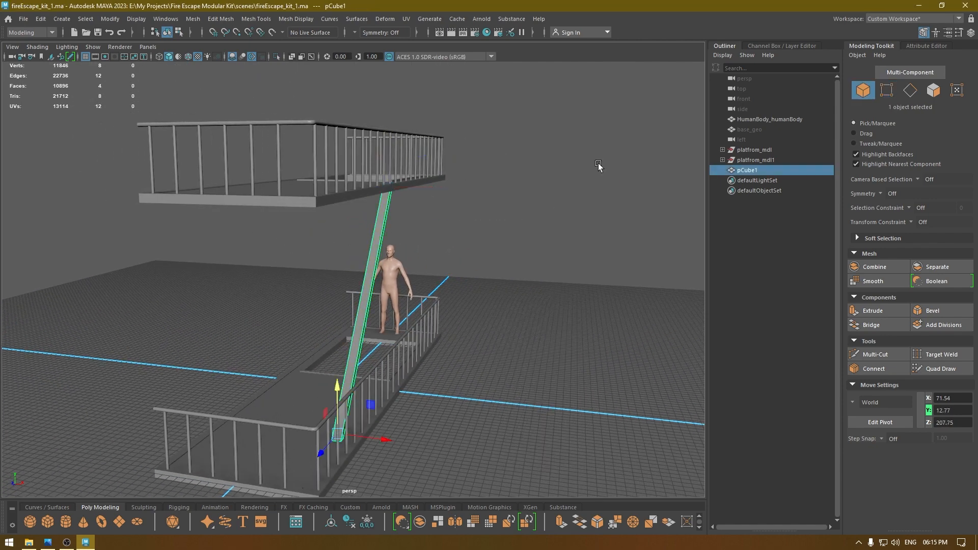
{"action": "left_click", "coordinate": [597, 165]}
{"action": "mouse_move", "coordinate": [482, 265]}
{"action": "left_mouse_down", "text": "alt"}
{"action": "mouse_move", "coordinate": [509, 259]}
{"action": "mouse_move", "coordinate": [496, 257]}
{"action": "left_mouse_up", "text": "alt"}
{"action": "key", "text": "ctrl+s"}
- Split the beam's front and rear faces lengthwise, each with one centred edge running its full length
{"action": "left_click", "coordinate": [375, 268]}
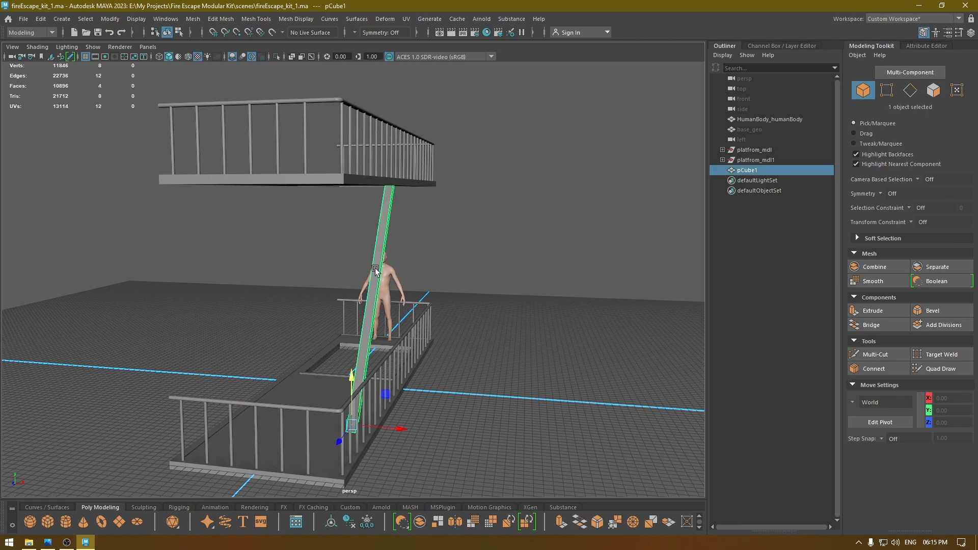
{"action": "left_click_drag", "start_coordinate": [375, 268], "coordinate": [438, 216], "text": "alt"}
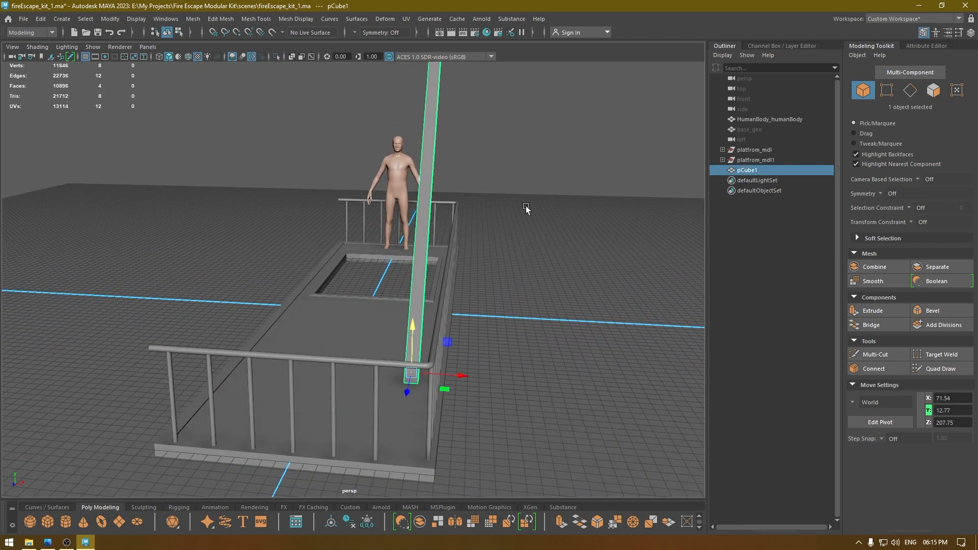
{"action": "right_click_drag", "start_coordinate": [527, 209], "coordinate": [525, 187]}
{"action": "left_click", "coordinate": [415, 385]}
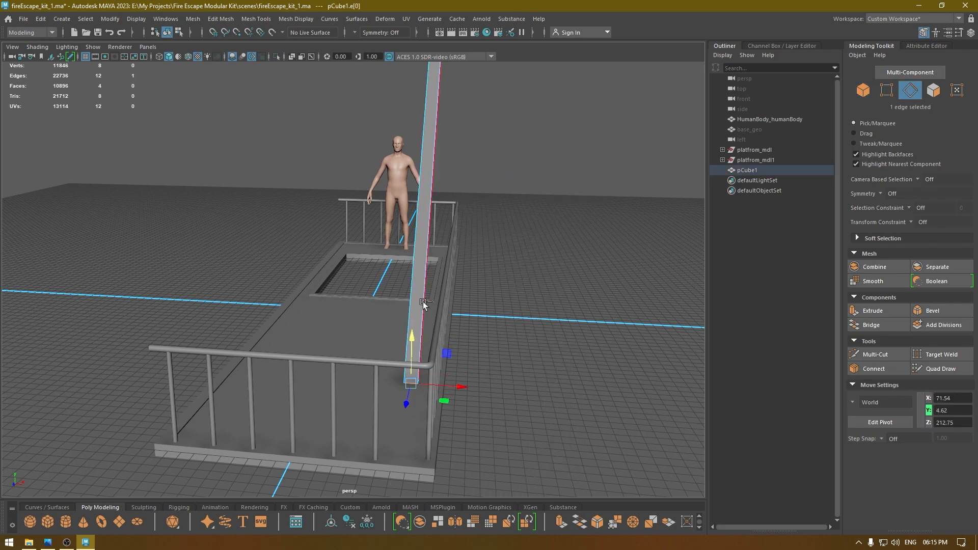
{"action": "right_click_drag", "start_coordinate": [424, 305], "coordinate": [392, 335], "text": "ctrl"}
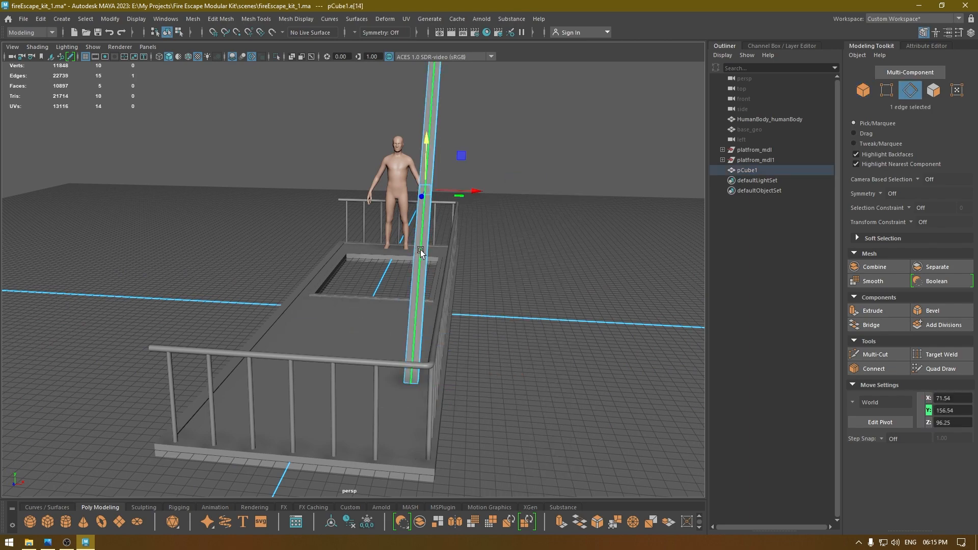
{"action": "left_click_drag", "start_coordinate": [422, 251], "coordinate": [271, 284], "text": "alt"}
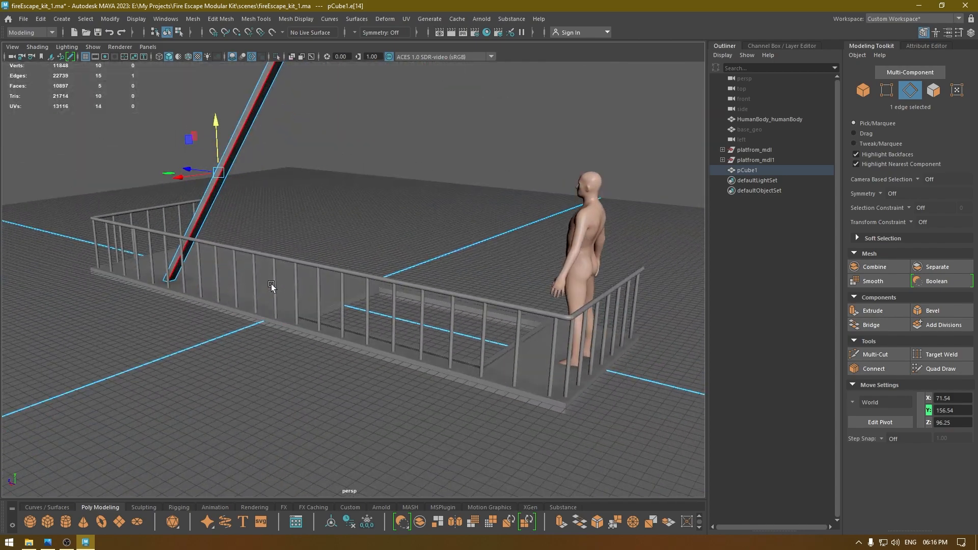
{"action": "left_click", "coordinate": [177, 284]}
{"action": "right_click_drag", "start_coordinate": [176, 288], "coordinate": [162, 355], "text": "ctrl"}
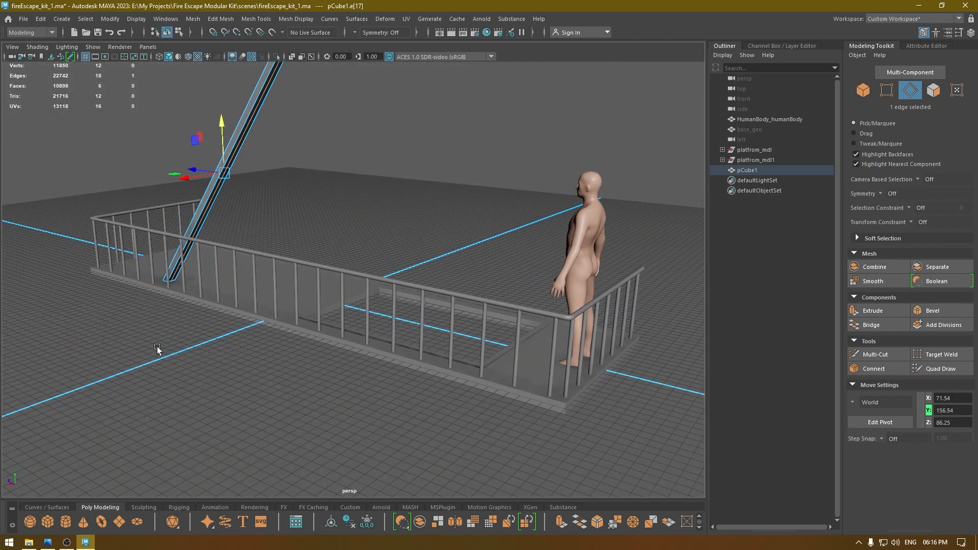
- Bevel the two lengthwise centre edges on the beam's front and rear faces and adjust the bevel fraction
{"action": "left_click_drag", "start_coordinate": [158, 349], "coordinate": [610, 265], "text": "alt"}
{"action": "left_click", "coordinate": [384, 338]}
{"action": "left_click", "coordinate": [208, 204], "text": "shift"}
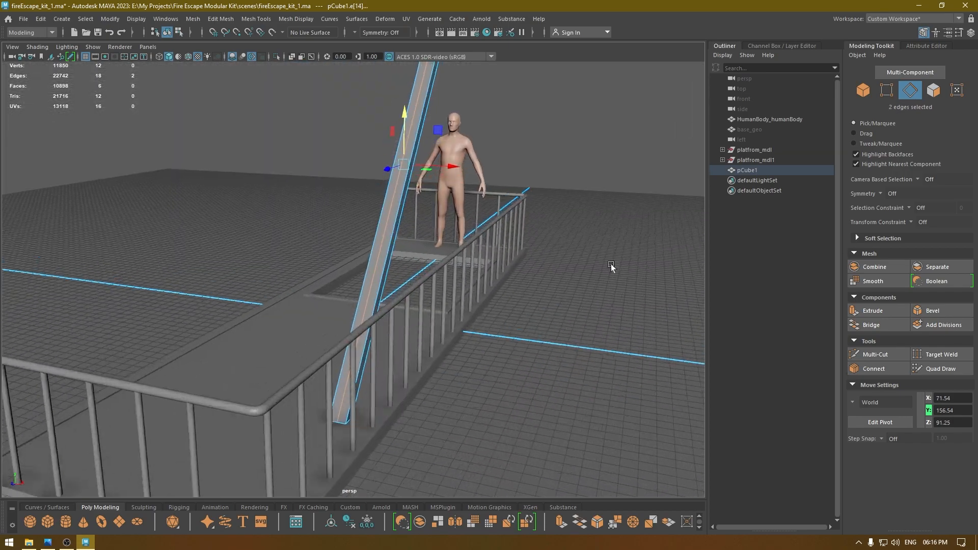
{"action": "right_click_drag", "start_coordinate": [627, 228], "coordinate": [656, 226], "text": "shift"}
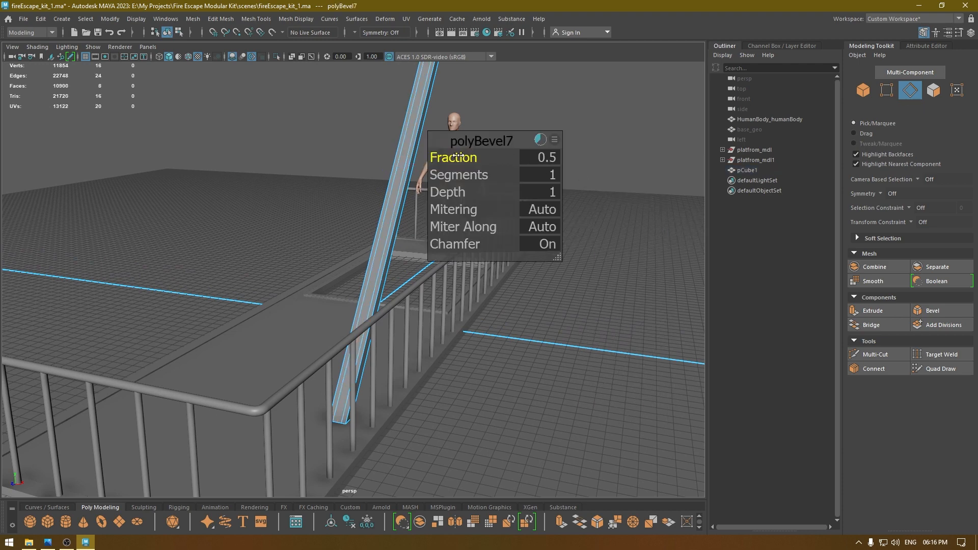
{"action": "left_click_drag", "start_coordinate": [459, 155], "coordinate": [460, 156]}
{"action": "key", "text": "w"}
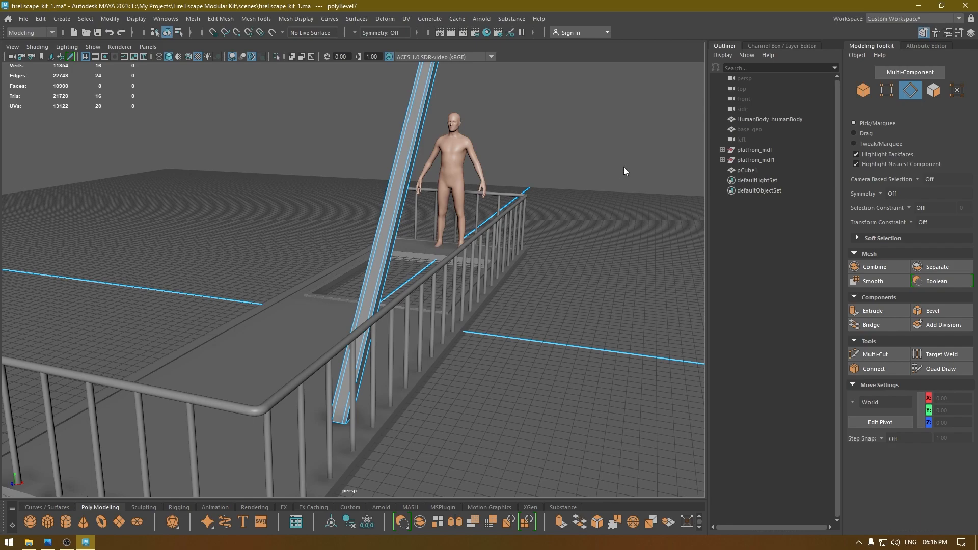
- Extrude the beam's front and rear centre strip faces inward to a Local Translate Z of about -0.656
{"action": "key", "text": "F11"}
{"action": "left_click", "coordinate": [393, 228]}
{"action": "left_click_drag", "start_coordinate": [429, 262], "coordinate": [204, 280], "text": "alt"}
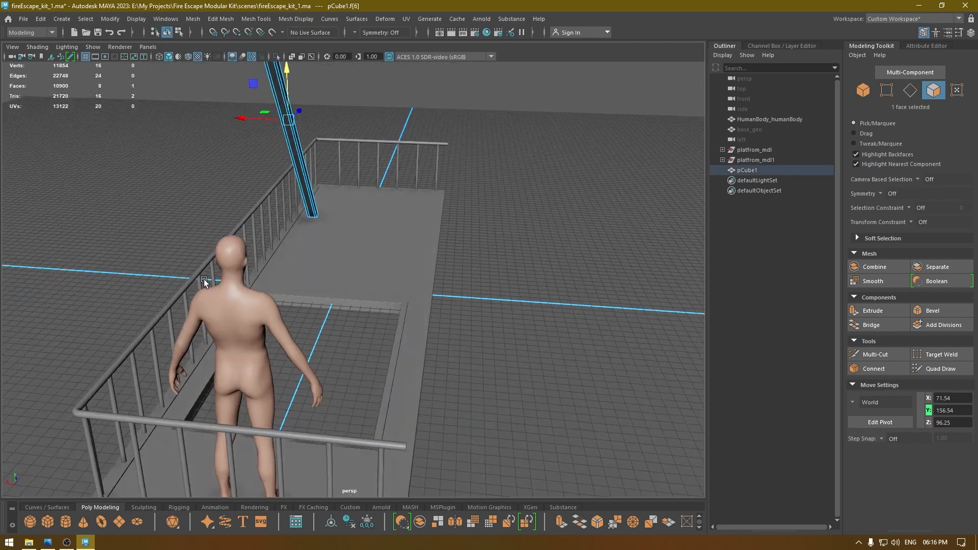
{"action": "left_click", "coordinate": [292, 148], "text": "shift"}
{"action": "left_click_drag", "start_coordinate": [292, 148], "coordinate": [399, 246], "text": "alt"}
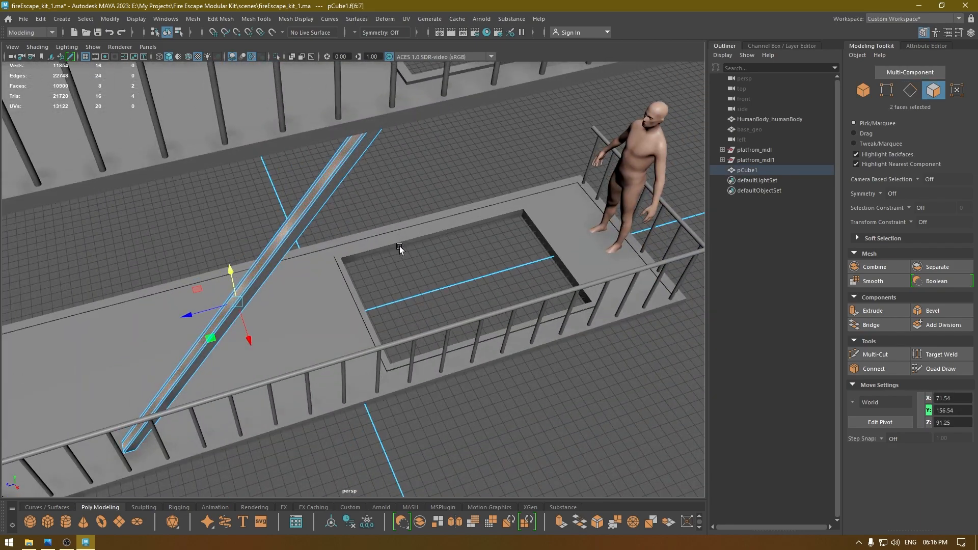
{"action": "key", "text": "ctrl+e"}
{"action": "right_click_drag", "start_coordinate": [360, 227], "coordinate": [290, 336], "text": "alt"}
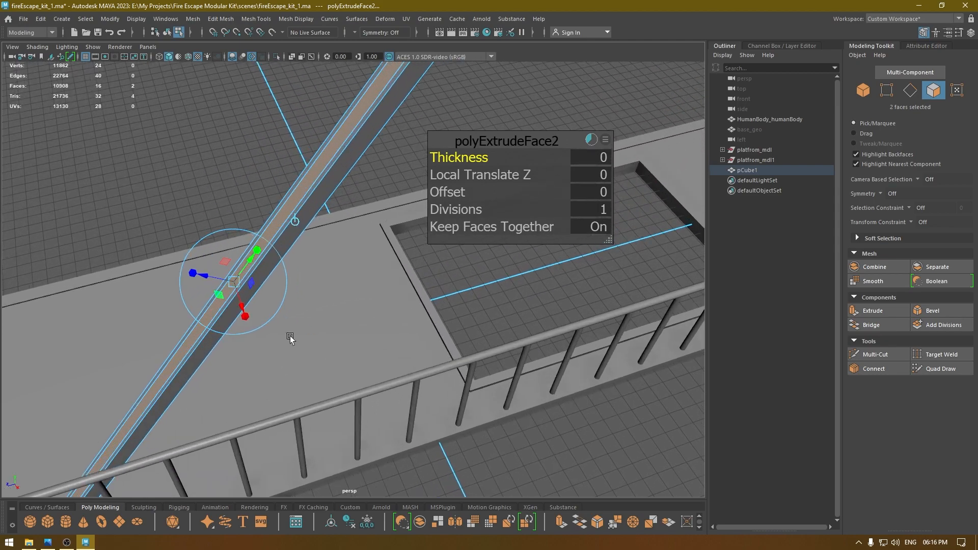
{"action": "left_click_drag", "start_coordinate": [195, 273], "coordinate": [208, 276]}
- Push the extruded centre strips slightly deeper into the beam, checking both sides, and return to object mode
{"action": "left_click_drag", "start_coordinate": [253, 301], "coordinate": [153, 244], "text": "alt"}
{"action": "middle_click_drag", "start_coordinate": [153, 245], "coordinate": [224, 399], "text": "alt"}
{"action": "left_click_drag", "start_coordinate": [224, 399], "coordinate": [239, 368], "text": "alt"}
{"action": "right_click_drag", "start_coordinate": [238, 367], "coordinate": [273, 402], "text": "alt"}
{"action": "left_click_drag", "start_coordinate": [211, 380], "coordinate": [304, 338], "text": "alt"}
{"action": "middle_click_drag", "start_coordinate": [303, 338], "coordinate": [281, 253], "text": "alt"}
{"action": "left_click_drag", "start_coordinate": [282, 254], "coordinate": [310, 321], "text": "alt"}
{"action": "right_click_drag", "start_coordinate": [311, 321], "coordinate": [334, 299], "text": "alt"}
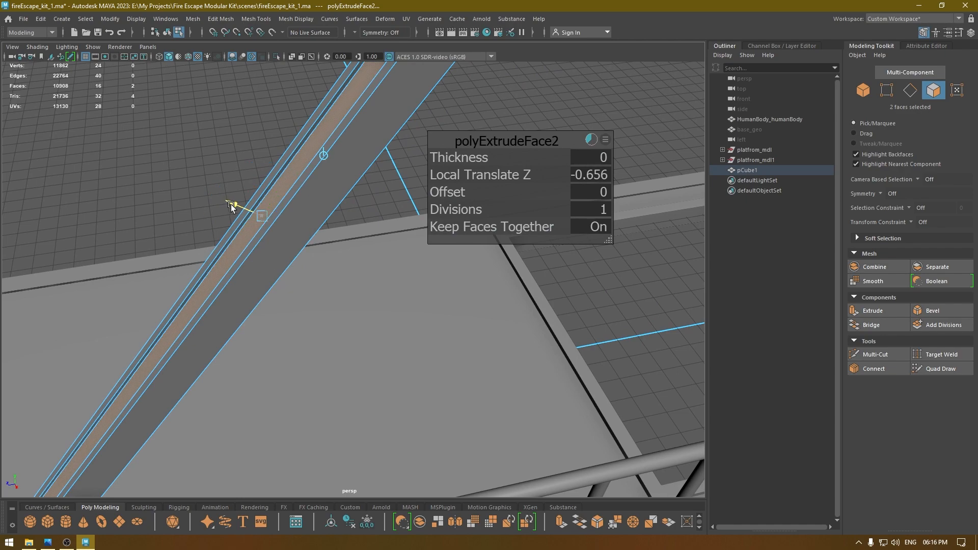
{"action": "left_click_drag", "start_coordinate": [231, 205], "coordinate": [237, 208]}
{"action": "left_click_drag", "start_coordinate": [237, 208], "coordinate": [166, 173], "text": "alt"}
{"action": "key", "text": "w"}
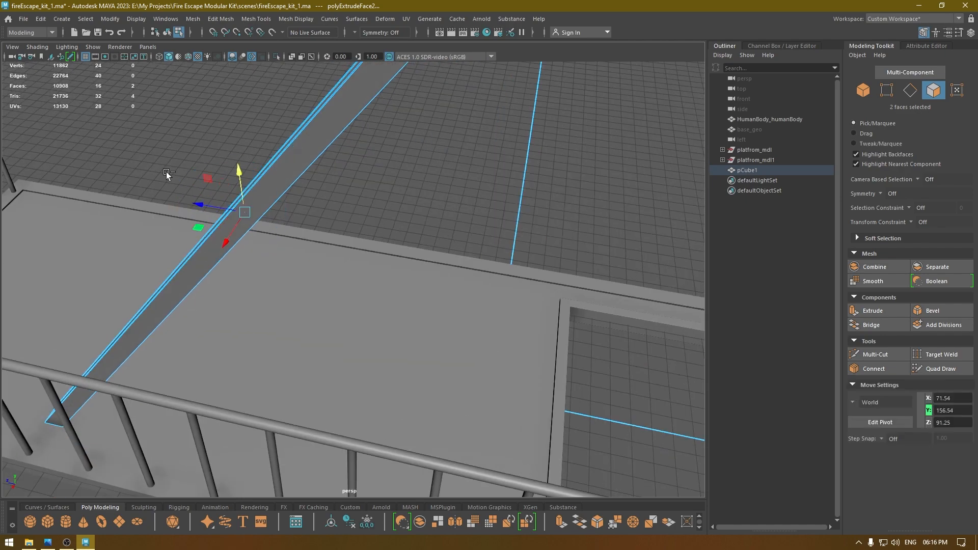
{"action": "right_click_drag", "start_coordinate": [166, 172], "coordinate": [202, 136]}
{"action": "left_click", "coordinate": [203, 136]}
- Isolate the beam by hiding all unselected objects and turn the view to its open lower end
{"action": "left_click_drag", "start_coordinate": [209, 145], "coordinate": [416, 224], "text": "alt"}
{"action": "left_click", "coordinate": [415, 225]}
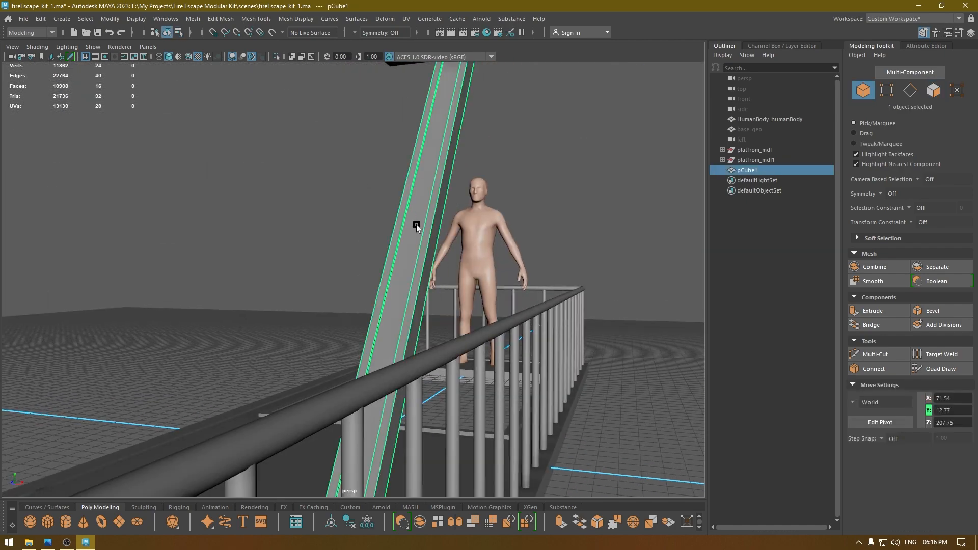
{"action": "key", "text": "alt+h"}
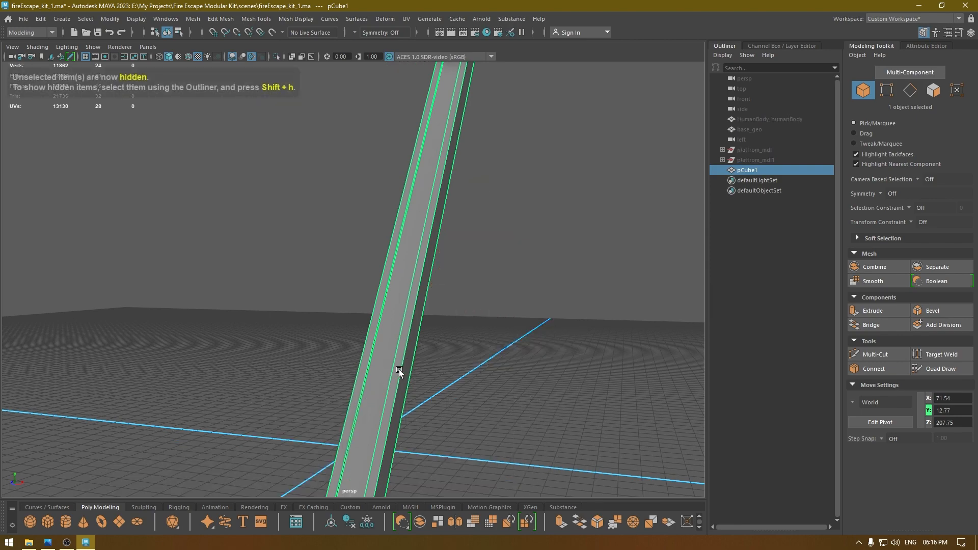
{"action": "left_click_drag", "start_coordinate": [398, 369], "coordinate": [402, 321], "text": "alt"}
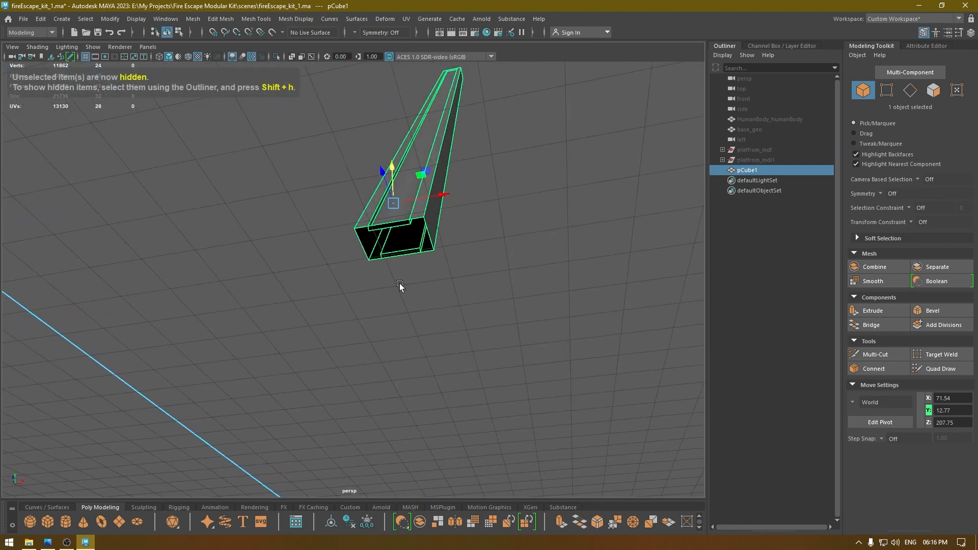
- Delete the four small extrusion side faces at the beam's open ends, two at each end
{"action": "right_click_drag", "start_coordinate": [594, 164], "coordinate": [594, 192]}
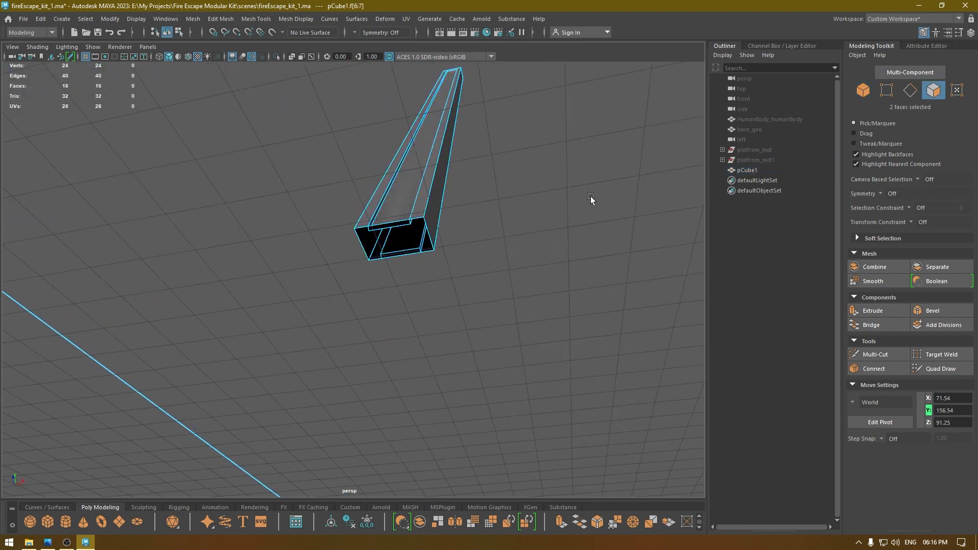
{"action": "left_click", "coordinate": [389, 225]}
{"action": "left_click", "coordinate": [413, 255], "text": "shift"}
{"action": "right_click_drag", "start_coordinate": [526, 199], "coordinate": [532, 315]}
{"action": "left_click_drag", "start_coordinate": [557, 356], "coordinate": [318, 244], "text": "alt"}
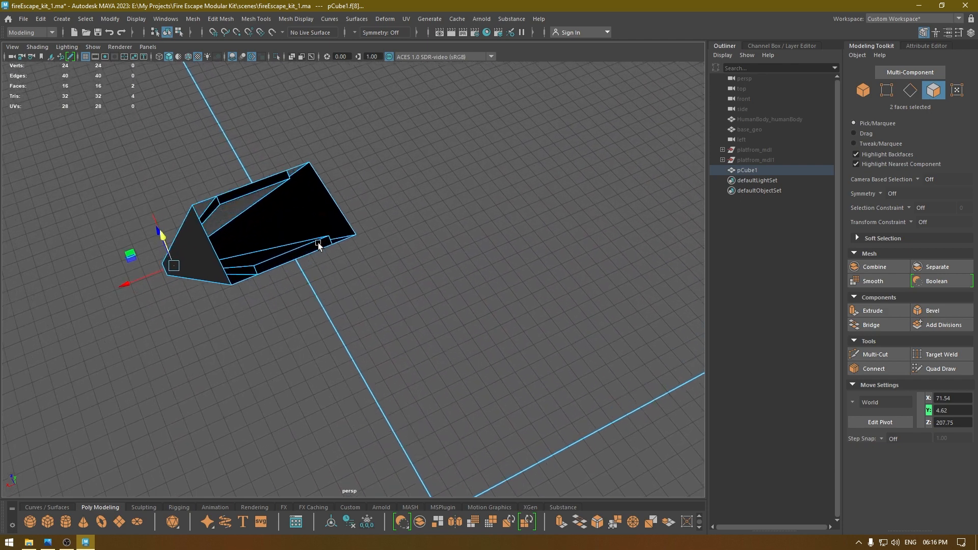
{"action": "left_click", "coordinate": [286, 249], "text": "shift"}
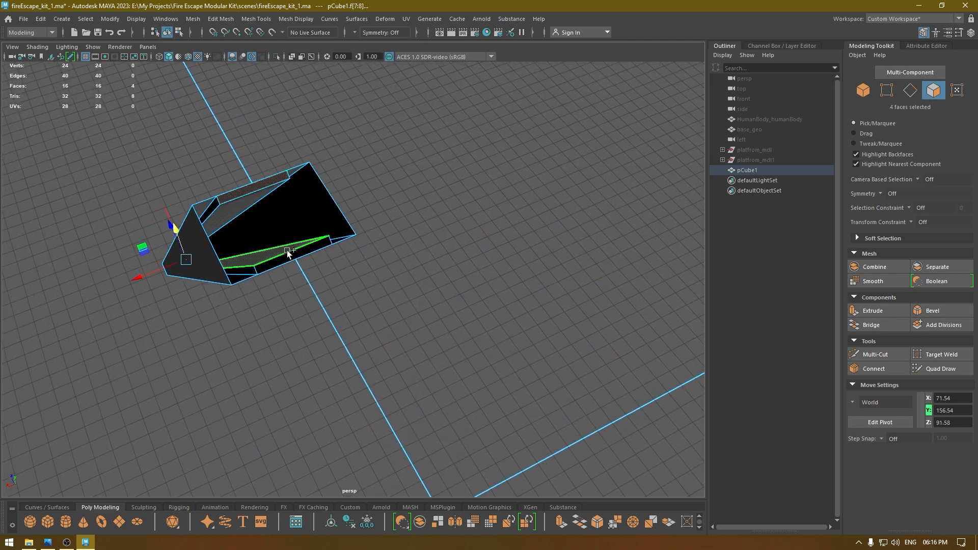
{"action": "left_click", "coordinate": [284, 251], "text": "shift"}
{"action": "key", "text": "Delete"}
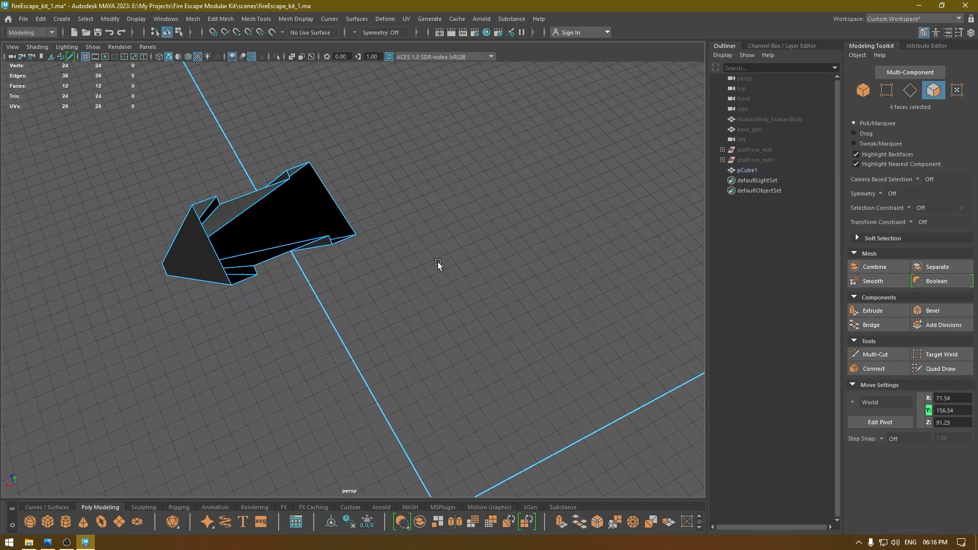
- Return the beam to object mode and show the hidden platforms and human figure again
{"action": "key", "text": "F8"}
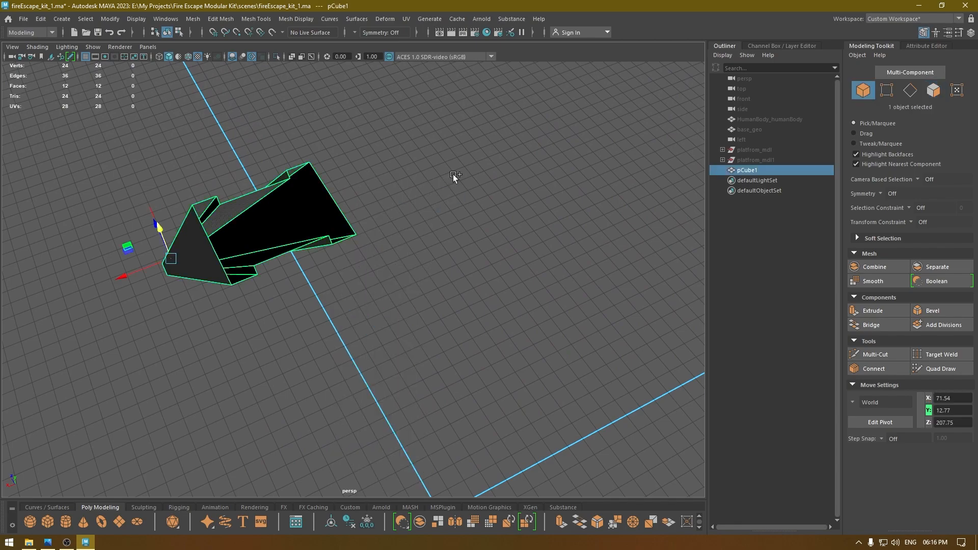
{"action": "key", "text": "ctrl+shift+h"}
{"action": "left_click_drag", "start_coordinate": [296, 319], "coordinate": [498, 289], "text": "alt"}
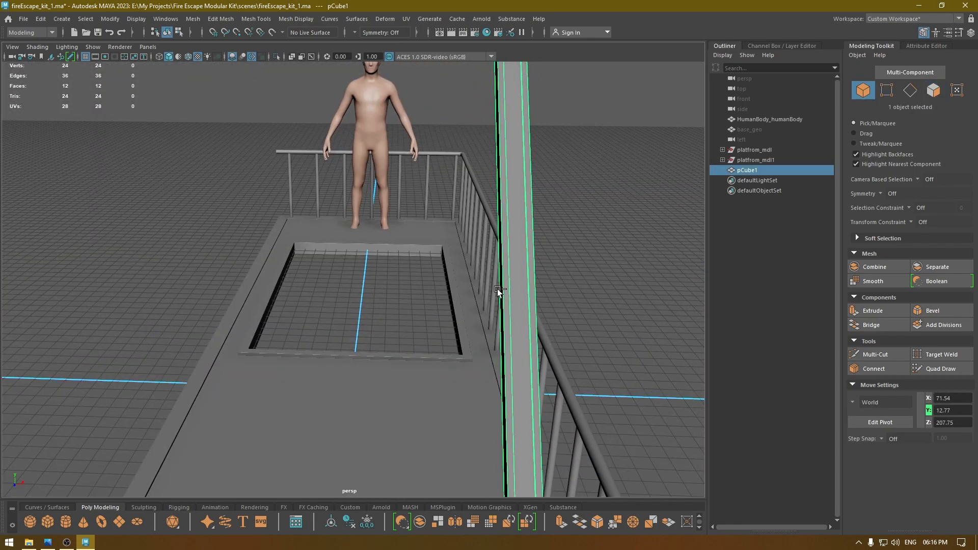
{"action": "left_click_drag", "start_coordinate": [544, 380], "coordinate": [462, 221], "text": "alt"}
{"action": "left_click_drag", "start_coordinate": [331, 253], "coordinate": [296, 145], "text": "alt"}
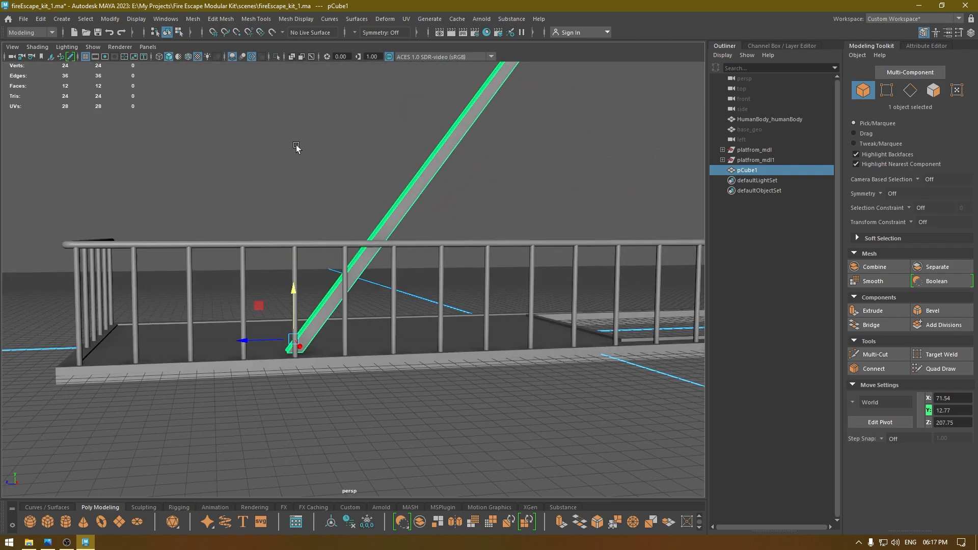
- Nudge the beam's twelve lower-end vertices slightly down into the lower platform and return to object mode
{"action": "right_click_drag", "start_coordinate": [296, 144], "coordinate": [247, 145]}
{"action": "left_click_drag", "start_coordinate": [249, 298], "coordinate": [326, 364]}
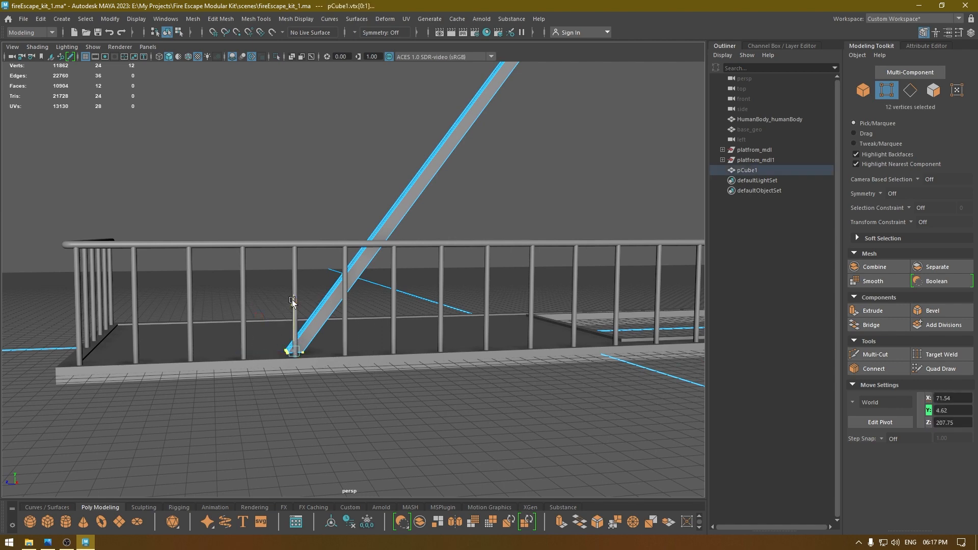
{"action": "left_click_drag", "start_coordinate": [292, 299], "coordinate": [289, 302]}
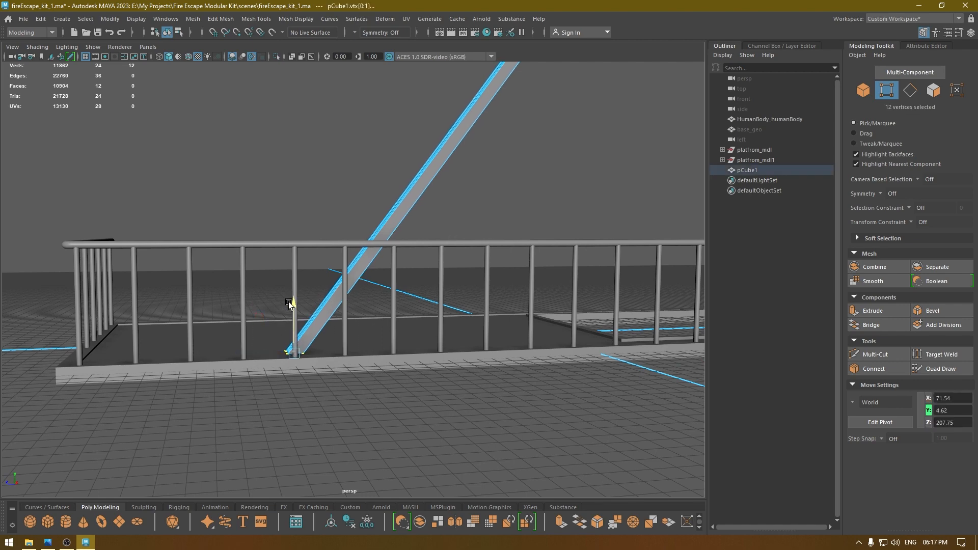
{"action": "right_click_drag", "start_coordinate": [242, 228], "coordinate": [304, 197]}
{"action": "left_click", "coordinate": [310, 201]}
- Select the finished beam and rename it stairs_side
{"action": "left_click_drag", "start_coordinate": [310, 202], "coordinate": [485, 262], "text": "alt"}
{"action": "left_click", "coordinate": [455, 225]}
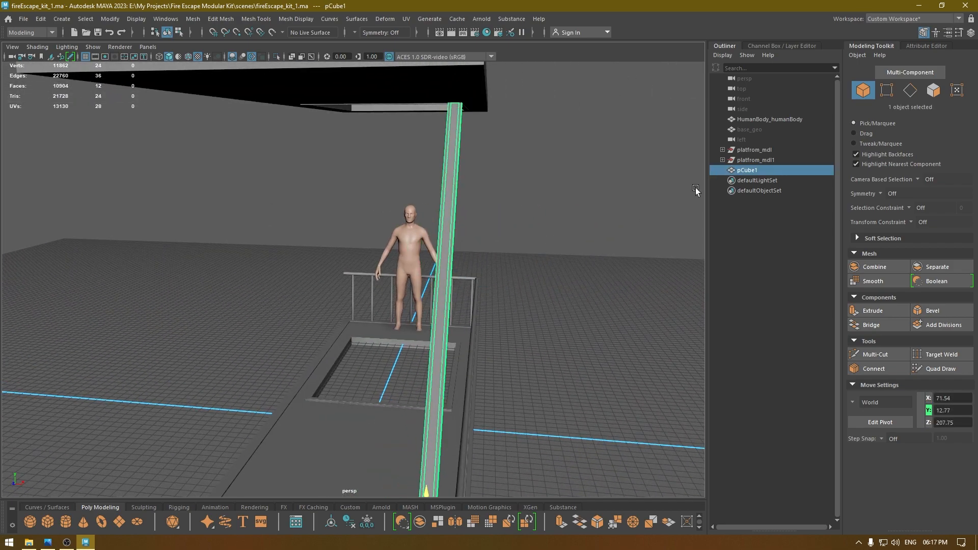
{"action": "double_click", "coordinate": [751, 171]}
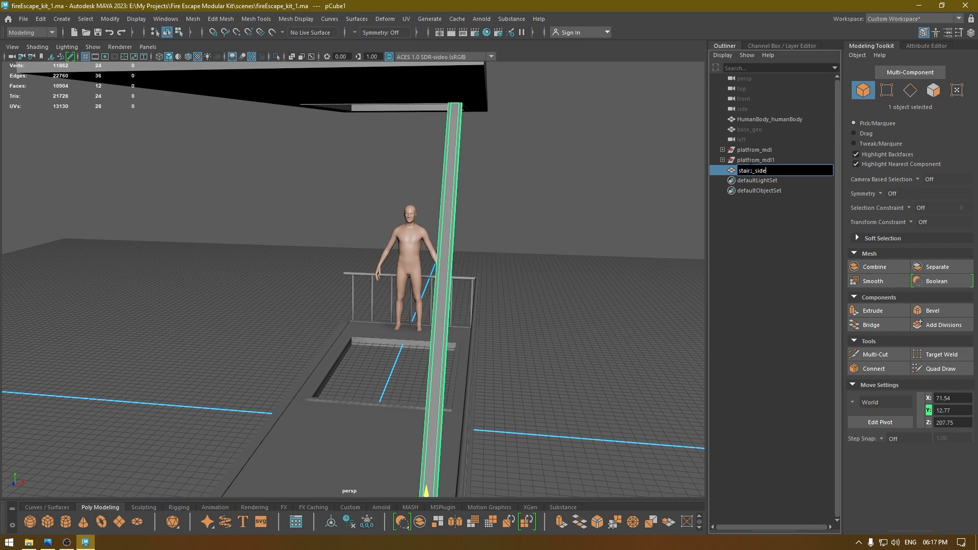
{"action": "key", "text": "Return"}
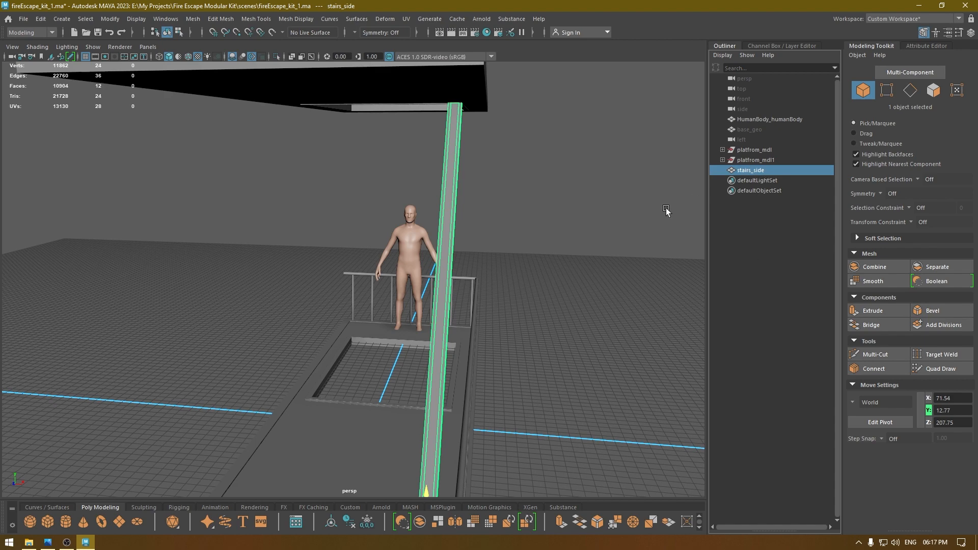
- Rename the side beam stairs_side_right, deselect it, and save the scene
{"action": "double_click", "coordinate": [762, 169]}
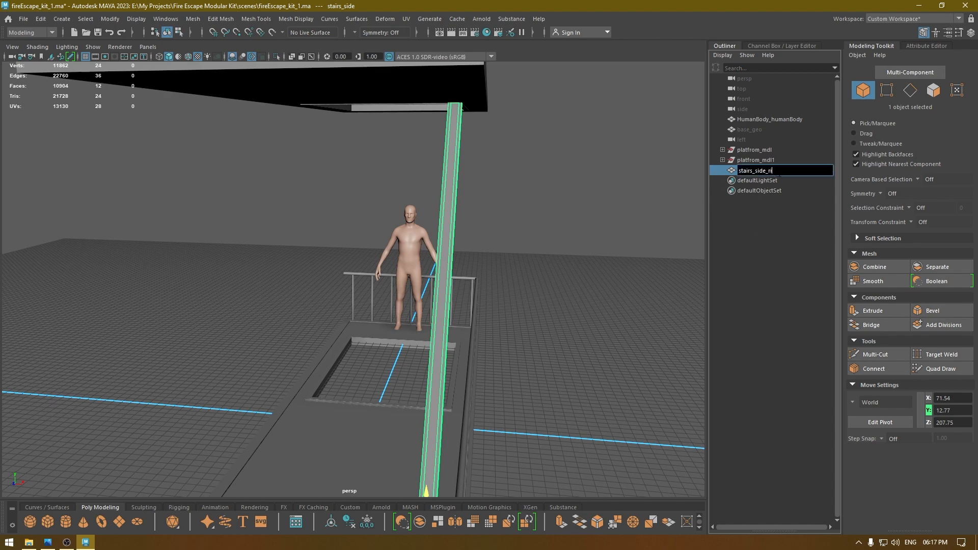
{"action": "type", "text": "stairs_side_right"}
{"action": "key", "text": "Return"}
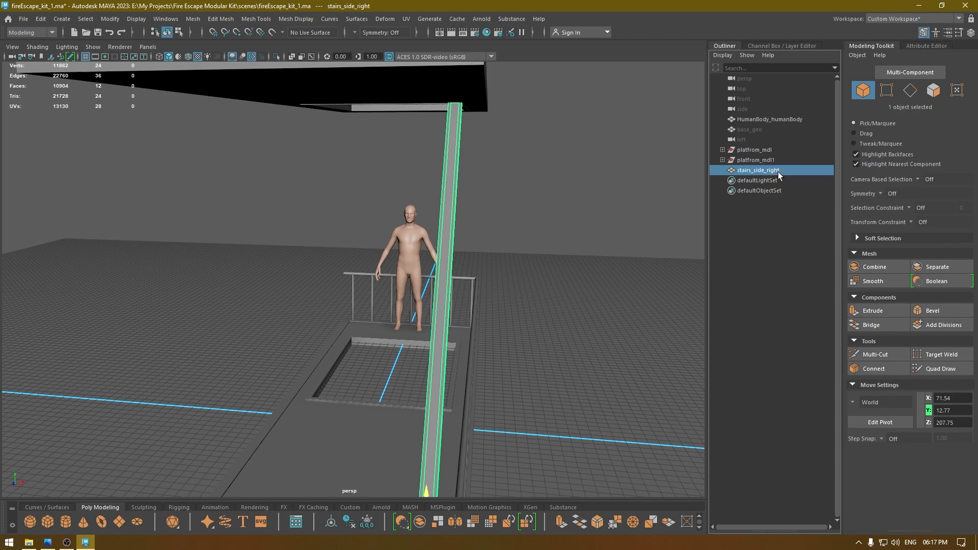
{"action": "left_click", "coordinate": [612, 215]}
{"action": "key", "text": "ctrl+s"}
- Examine the slanted beam's fit between the two platforms from several angles
{"action": "left_click_drag", "start_coordinate": [595, 221], "coordinate": [533, 223], "text": "alt"}
{"action": "left_click_drag", "start_coordinate": [467, 215], "coordinate": [446, 203], "text": "alt"}
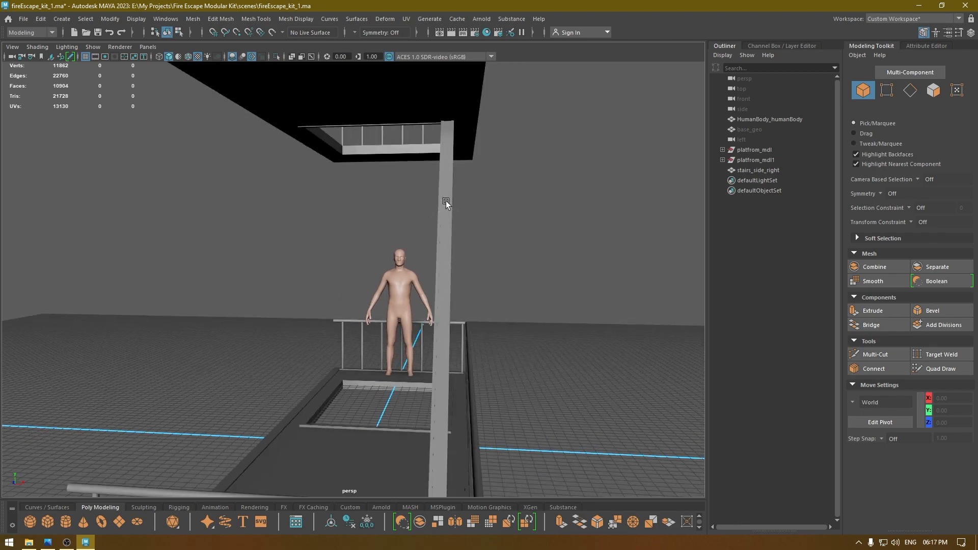
{"action": "left_click_drag", "start_coordinate": [326, 132], "coordinate": [414, 205], "text": "alt"}
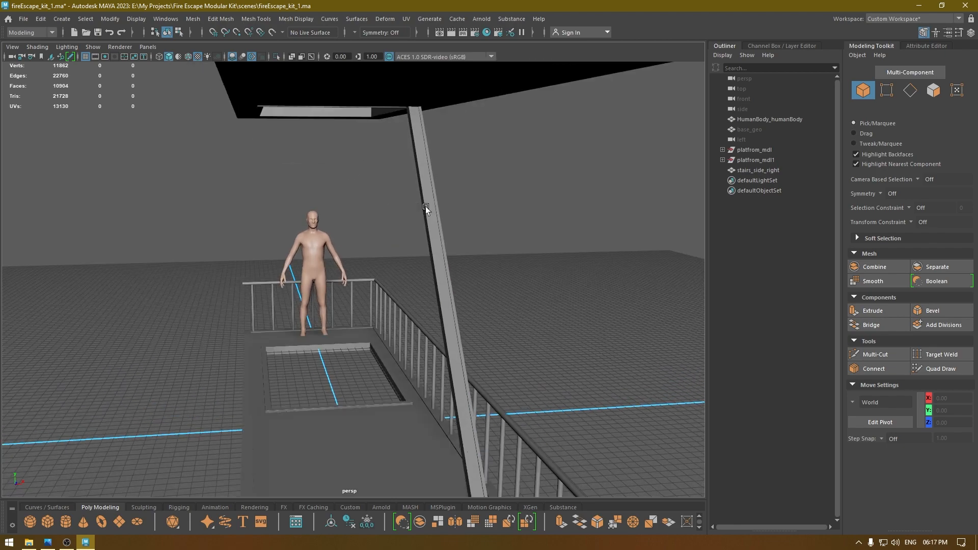
{"action": "left_click", "coordinate": [426, 206]}
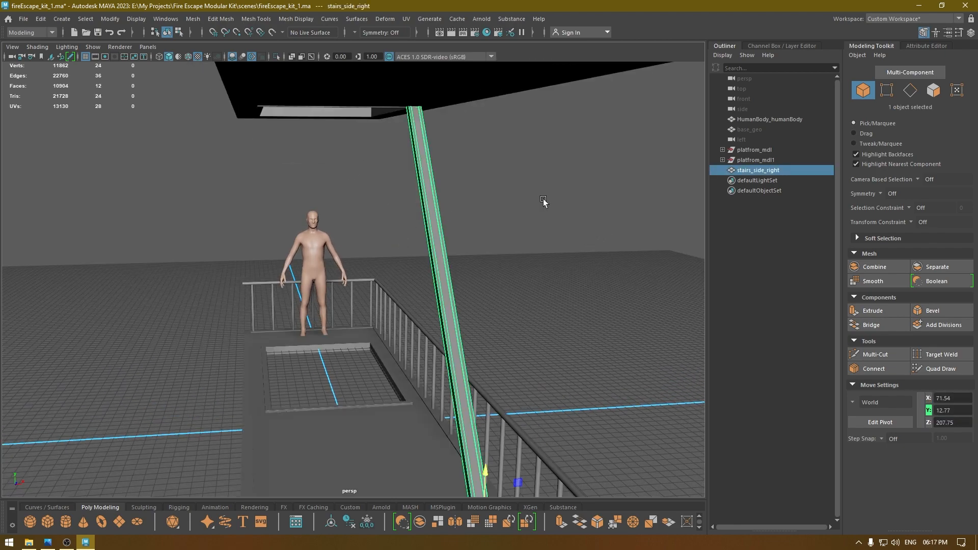
{"action": "left_click_drag", "start_coordinate": [543, 201], "coordinate": [478, 108], "text": "alt"}
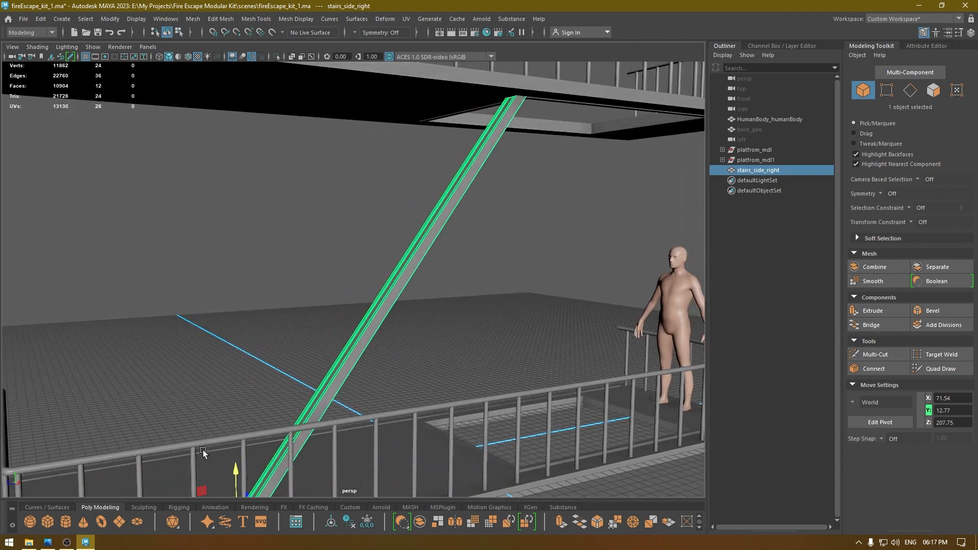
{"action": "right_click_drag", "start_coordinate": [218, 442], "coordinate": [161, 328], "text": "alt"}
{"action": "left_click_drag", "start_coordinate": [161, 328], "coordinate": [223, 298], "text": "alt"}
{"action": "left_click", "coordinate": [332, 255]}
{"action": "left_click_drag", "start_coordinate": [295, 256], "coordinate": [365, 251], "text": "alt"}
- Switch to the side view, frame both platforms, and ready the EP Curve Tool with curve degree 1 Linear
{"action": "key", "text": "space"}
{"action": "middle_click_drag", "start_coordinate": [315, 257], "coordinate": [625, 2], "text": "alt"}
{"action": "right_click_drag", "start_coordinate": [387, 326], "coordinate": [343, 236], "text": "alt"}
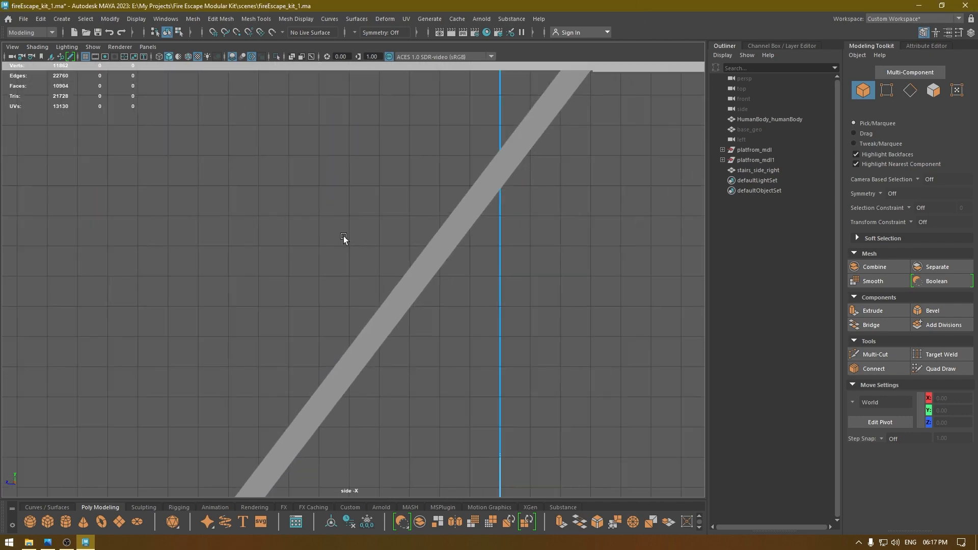
{"action": "right_click_drag", "start_coordinate": [407, 397], "coordinate": [372, 227], "text": "alt"}
{"action": "middle_click_drag", "start_coordinate": [372, 227], "coordinate": [418, 115], "text": "alt"}
{"action": "right_click_drag", "start_coordinate": [379, 392], "coordinate": [374, 354], "text": "alt"}
{"action": "middle_click_drag", "start_coordinate": [387, 330], "coordinate": [445, 307], "text": "alt"}
{"action": "right_click_drag", "start_coordinate": [447, 282], "coordinate": [452, 226], "text": "alt"}
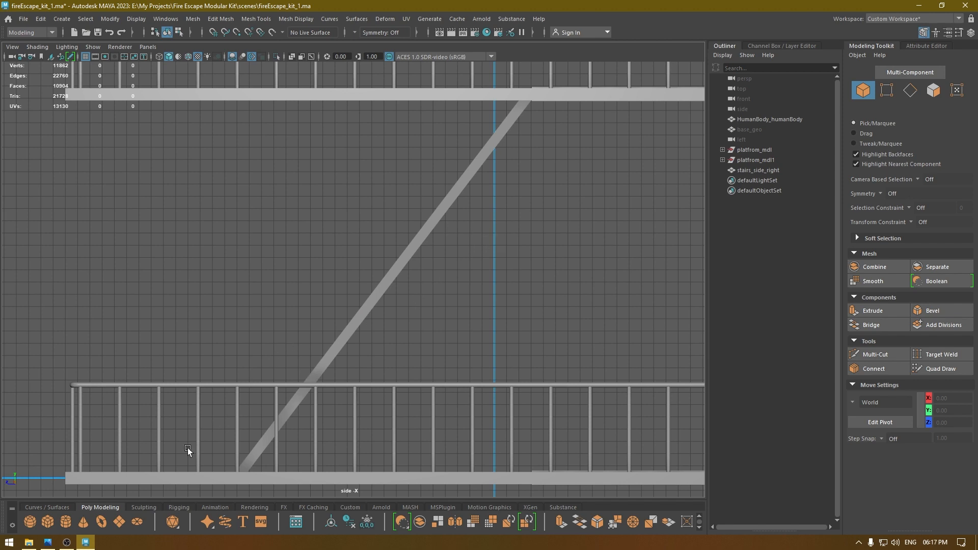
{"action": "left_click", "coordinate": [49, 507]}
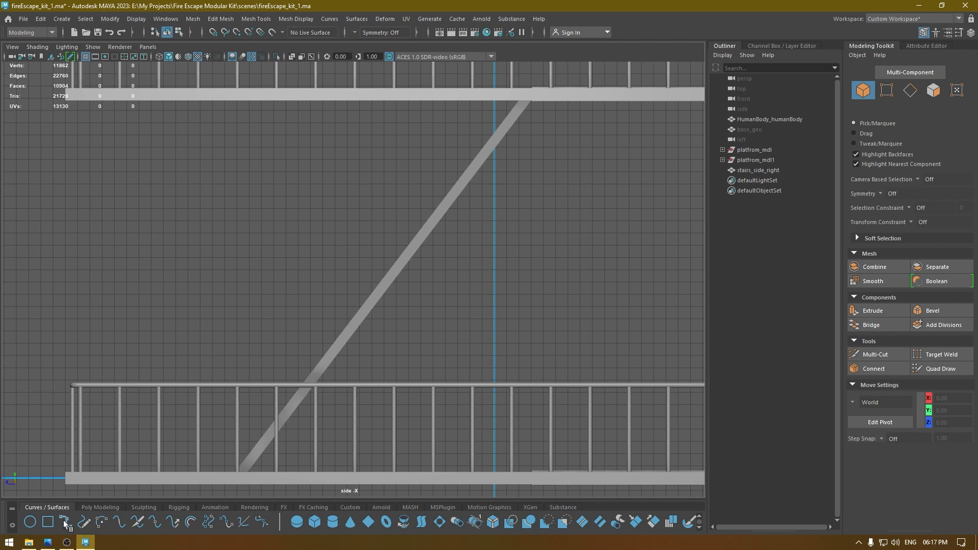
{"action": "left_click", "coordinate": [63, 522]}
{"action": "double_click", "coordinate": [65, 523]}
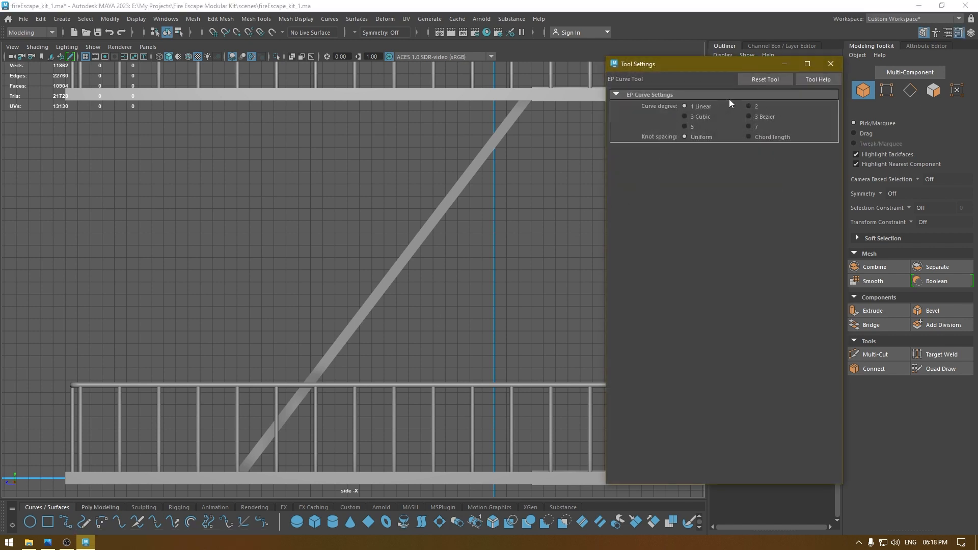
{"action": "left_click", "coordinate": [830, 64]}
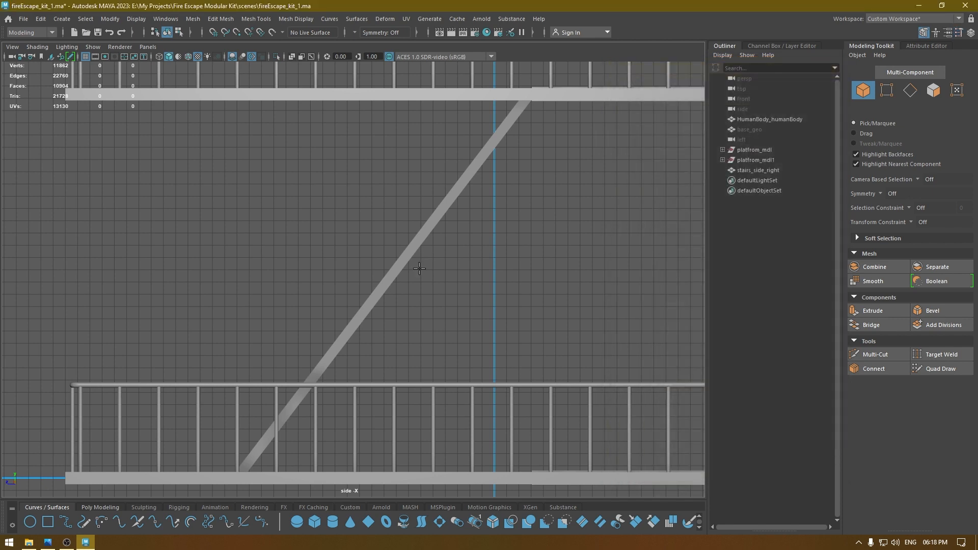
- Draw a handrail curve from the beam's upper part, running parallel above the beam and bending down to its lower end
{"action": "left_click", "coordinate": [485, 146]}
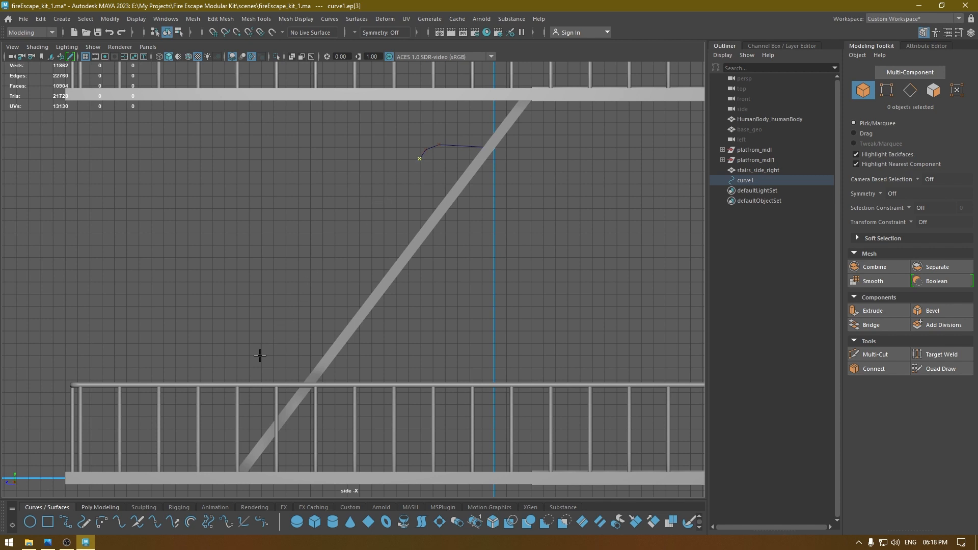
{"action": "left_click", "coordinate": [248, 369], "text": "shift"}
{"action": "key", "text": "BackSpace"}
{"action": "left_click", "coordinate": [253, 382]}
{"action": "left_click_drag", "start_coordinate": [245, 394], "coordinate": [242, 395]}
{"action": "key", "text": "w"}
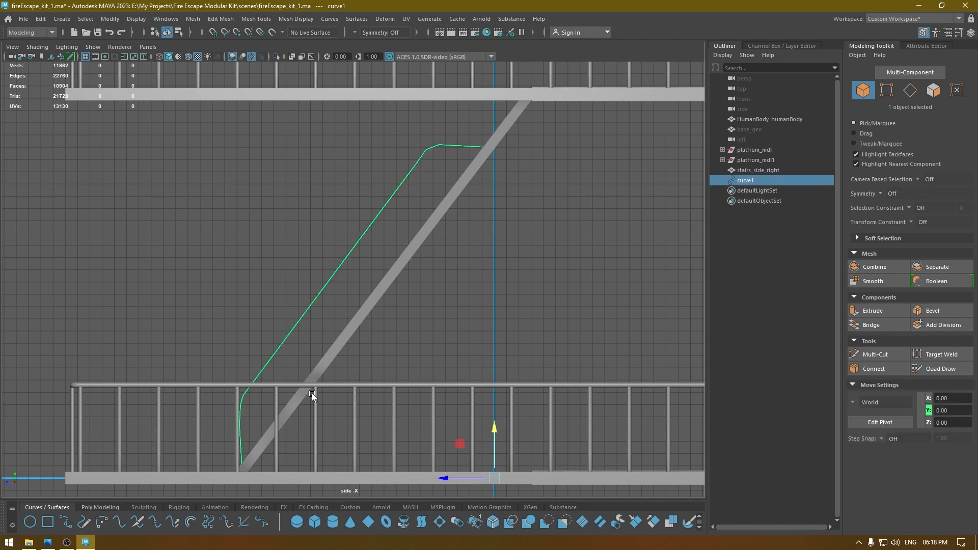
- Reposition the control vertices at the handrail curve's upper bend to round the corner more evenly
{"action": "scroll", "coordinate": [411, 212], "scroll_direction": "up", "scroll_amount": 5}
{"action": "right_click_drag", "start_coordinate": [452, 191], "coordinate": [393, 190]}
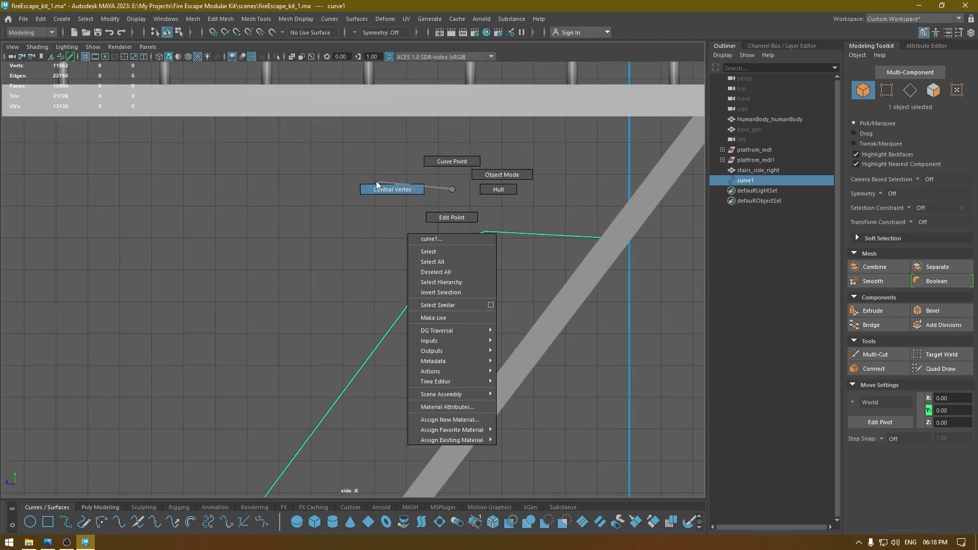
{"action": "left_click_drag", "start_coordinate": [411, 227], "coordinate": [498, 233]}
{"action": "mouse_move", "coordinate": [439, 232]}
{"action": "left_mouse_down"}
{"action": "mouse_move", "coordinate": [468, 253]}
{"action": "mouse_move", "coordinate": [456, 238]}
{"action": "left_mouse_up"}
{"action": "key", "text": "ctrl+z"}
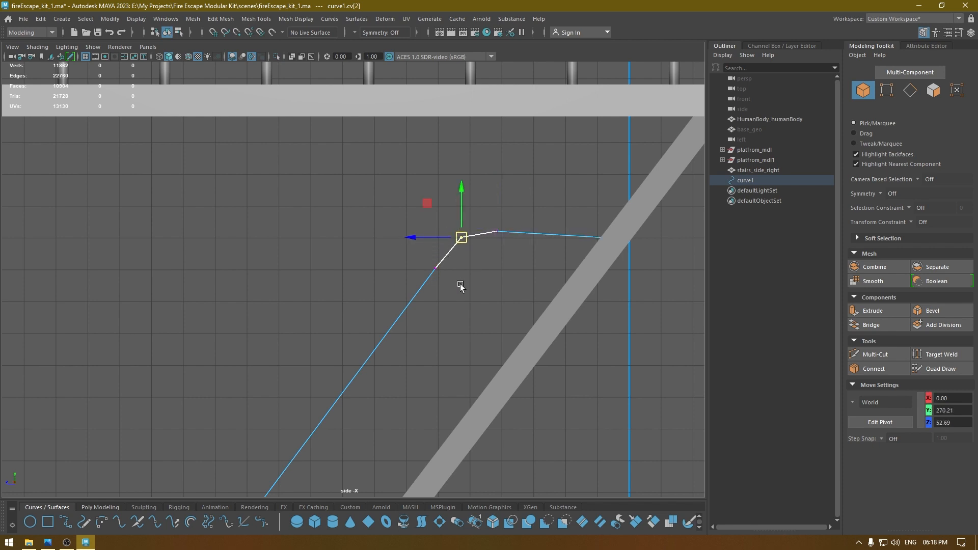
{"action": "left_click", "coordinate": [437, 268]}
{"action": "left_click_drag", "start_coordinate": [436, 268], "coordinate": [445, 256]}
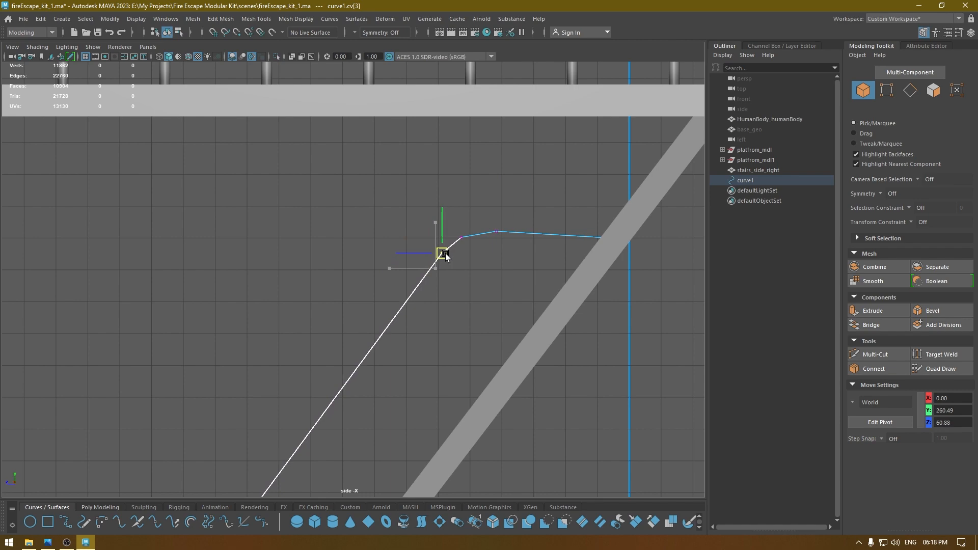
- Adjust the control vertices at the handrail curve's lower bend to straighten its vertical part and smooth the corner
{"action": "scroll", "coordinate": [454, 299], "scroll_direction": "down", "scroll_amount": 1}
{"action": "middle_click_drag", "start_coordinate": [453, 299], "coordinate": [614, 135], "text": "alt"}
{"action": "scroll", "coordinate": [491, 227], "scroll_direction": "down", "scroll_amount": 2}
{"action": "middle_click_drag", "start_coordinate": [491, 230], "coordinate": [696, 54], "text": "alt"}
{"action": "scroll", "coordinate": [469, 230], "scroll_direction": "down", "scroll_amount": 1}
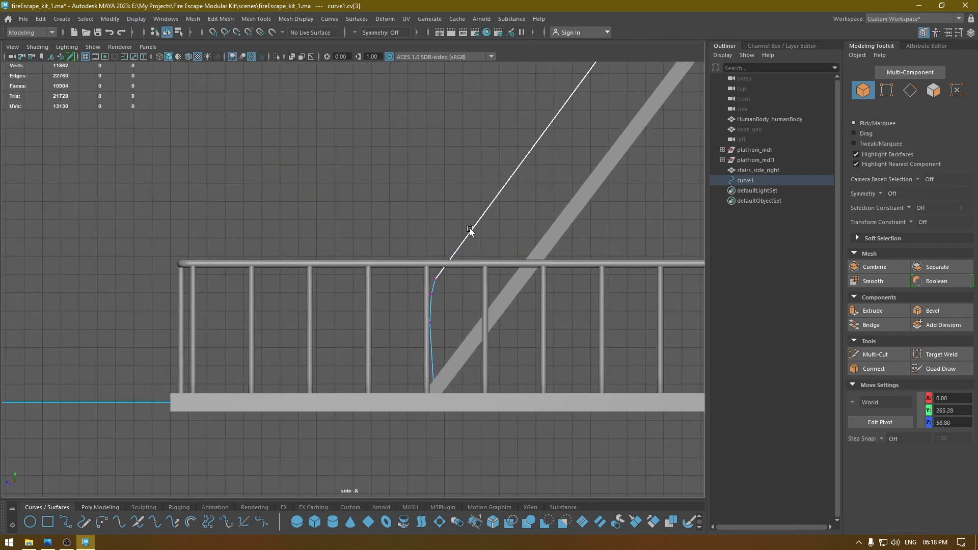
{"action": "scroll", "coordinate": [470, 230], "scroll_direction": "down", "scroll_amount": 1}
{"action": "middle_click_drag", "start_coordinate": [470, 231], "coordinate": [437, 303], "text": "alt"}
{"action": "scroll", "coordinate": [435, 301], "scroll_direction": "down", "scroll_amount": 4}
{"action": "middle_click_drag", "start_coordinate": [417, 197], "coordinate": [417, 215], "text": "alt"}
{"action": "left_click_drag", "start_coordinate": [371, 323], "coordinate": [386, 365]}
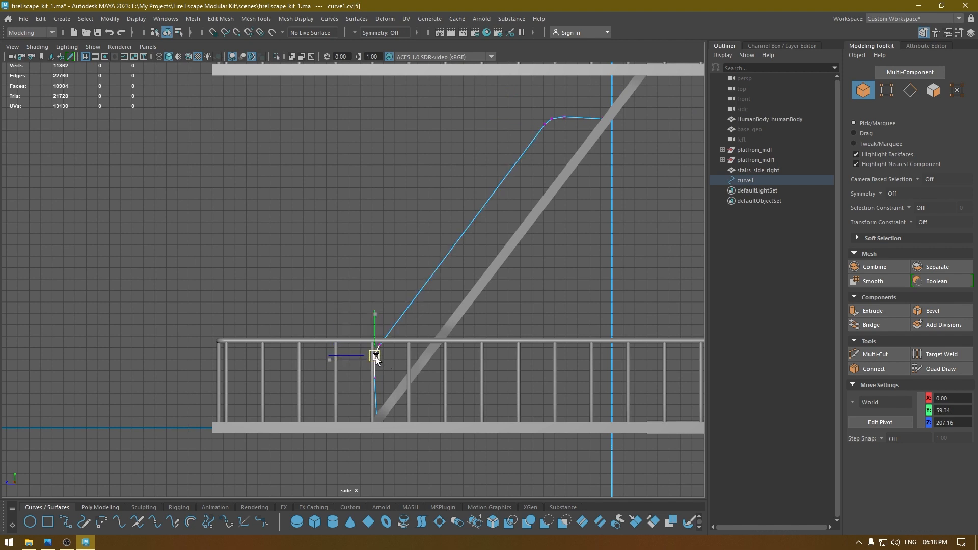
{"action": "left_click", "coordinate": [373, 378]}
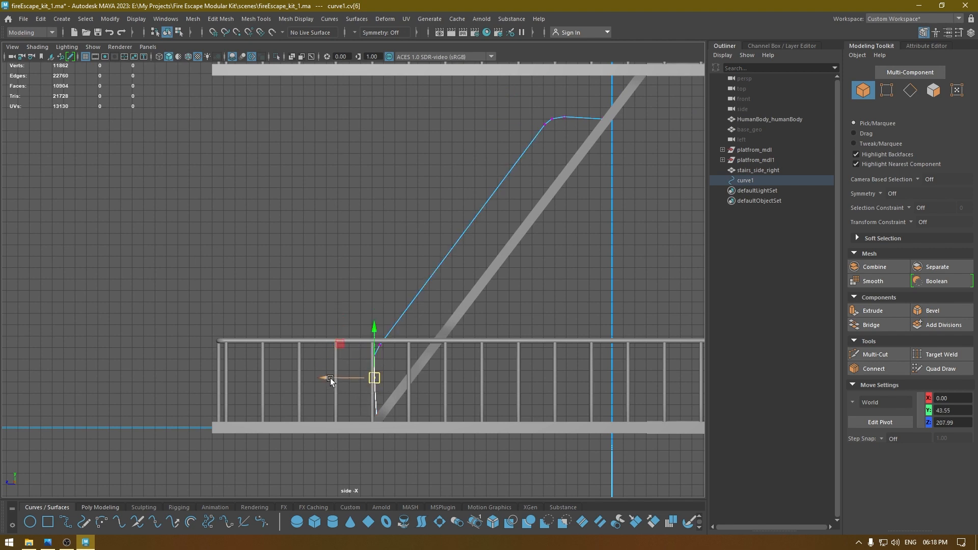
{"action": "left_click_drag", "start_coordinate": [330, 381], "coordinate": [345, 315]}
{"action": "left_click_drag", "start_coordinate": [389, 360], "coordinate": [389, 360]}
- Return to the perspective view and move the handrail curve along X to 71.36, in line with the beam
{"action": "key", "text": "space"}
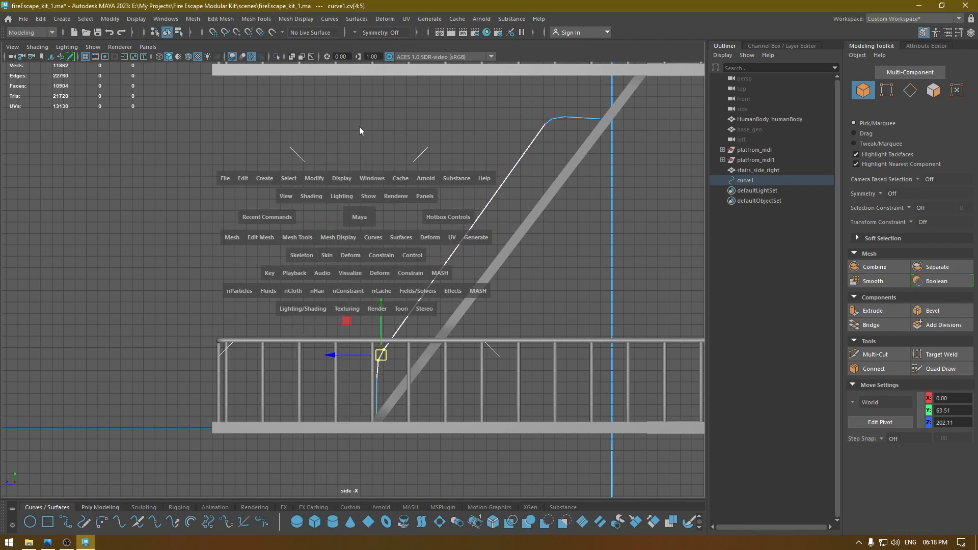
{"action": "left_click_drag", "start_coordinate": [403, 242], "coordinate": [400, 297]}
{"action": "left_click", "coordinate": [540, 228]}
{"action": "left_click", "coordinate": [348, 246]}
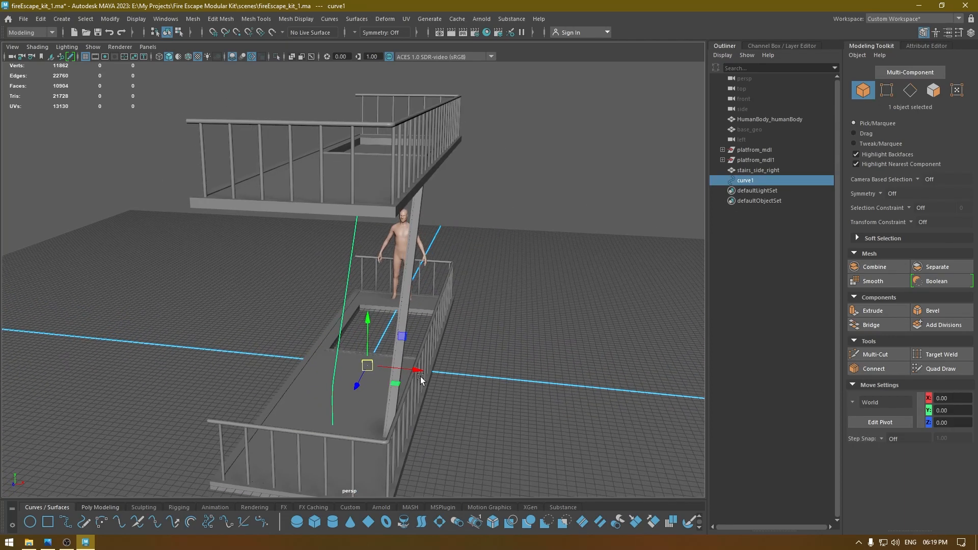
{"action": "mouse_move", "coordinate": [421, 371]}
{"action": "left_mouse_down"}
{"action": "mouse_move", "coordinate": [467, 373]}
{"action": "mouse_move", "coordinate": [420, 376]}
{"action": "left_mouse_up"}
- Create a sweep mesh from the handrail curve and raise its Scale Profile to 2.590
{"action": "right_click_drag", "start_coordinate": [419, 375], "coordinate": [500, 264], "text": "alt"}
{"action": "middle_click_drag", "start_coordinate": [499, 265], "coordinate": [481, 348], "text": "alt"}
{"action": "left_click_drag", "start_coordinate": [497, 224], "coordinate": [463, 275], "text": "alt"}
{"action": "left_click", "coordinate": [62, 19]}
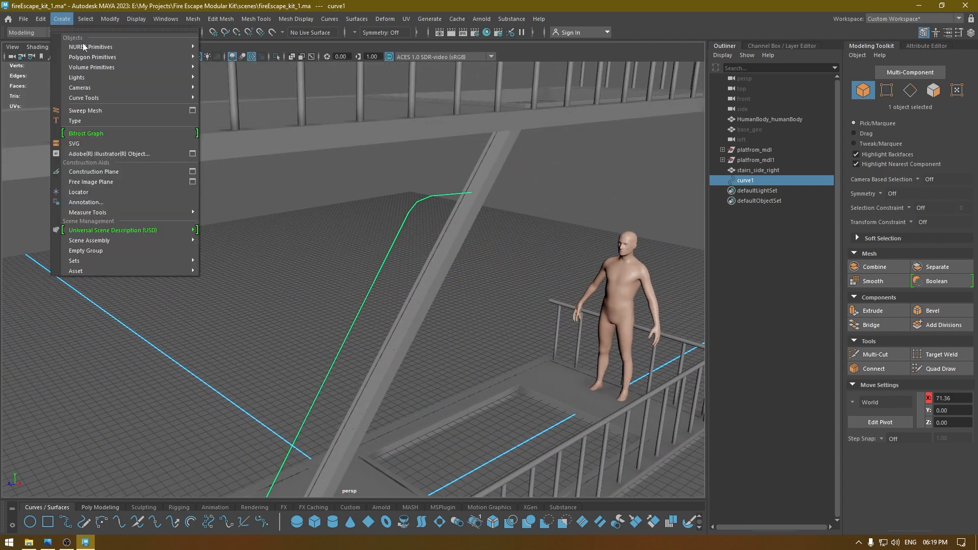
{"action": "left_click", "coordinate": [77, 109]}
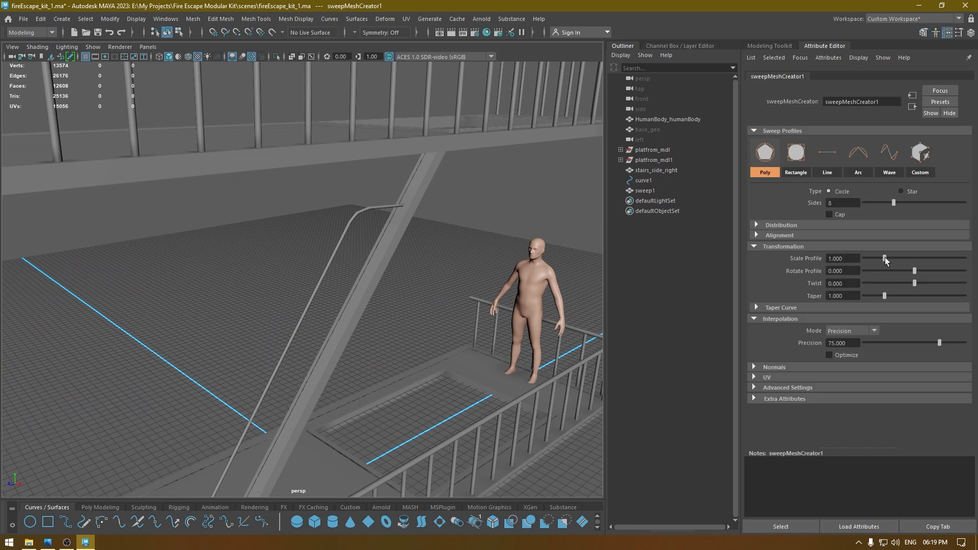
{"action": "left_click_drag", "start_coordinate": [889, 261], "coordinate": [916, 261]}
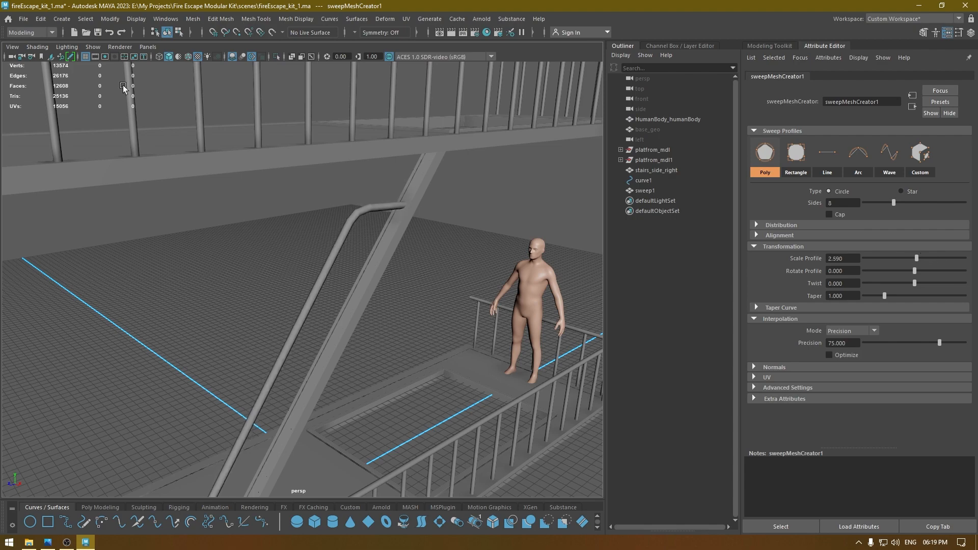
- Display wireframe on the shaded models and set the handrail sweep's circular profile to 12 sides
{"action": "left_click", "coordinate": [198, 57]}
{"action": "mouse_move", "coordinate": [389, 271]}
{"action": "left_mouse_down", "text": "alt"}
{"action": "mouse_move", "coordinate": [453, 260]}
{"action": "mouse_move", "coordinate": [417, 234]}
{"action": "left_mouse_up", "text": "alt"}
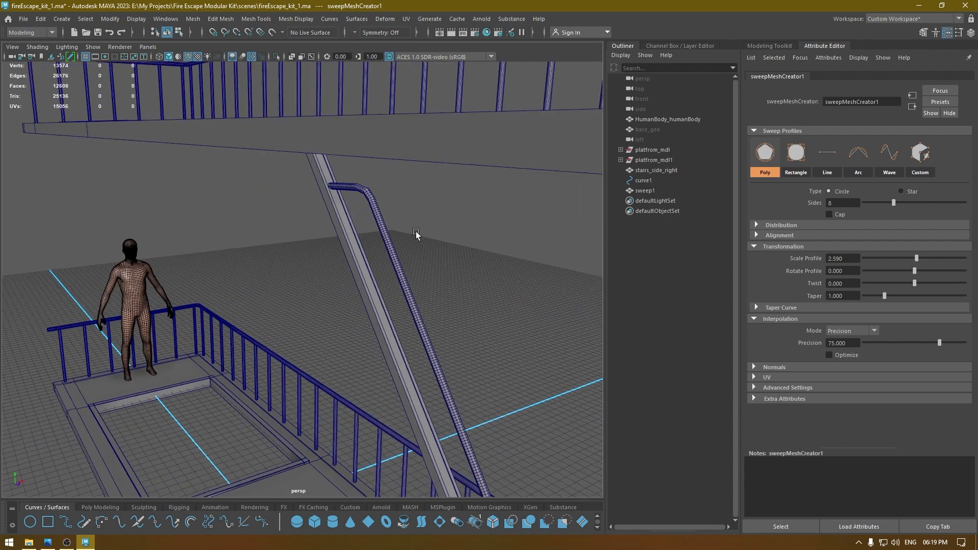
{"action": "right_click_drag", "start_coordinate": [417, 234], "coordinate": [474, 273], "text": "alt"}
{"action": "middle_click_drag", "start_coordinate": [474, 273], "coordinate": [442, 362], "text": "alt"}
{"action": "left_click_drag", "start_coordinate": [441, 362], "coordinate": [290, 259], "text": "alt"}
{"action": "mouse_move", "coordinate": [894, 203]}
{"action": "left_mouse_down"}
{"action": "mouse_move", "coordinate": [907, 201]}
{"action": "mouse_move", "coordinate": [882, 202]}
{"action": "mouse_move", "coordinate": [911, 203]}
{"action": "left_mouse_up"}
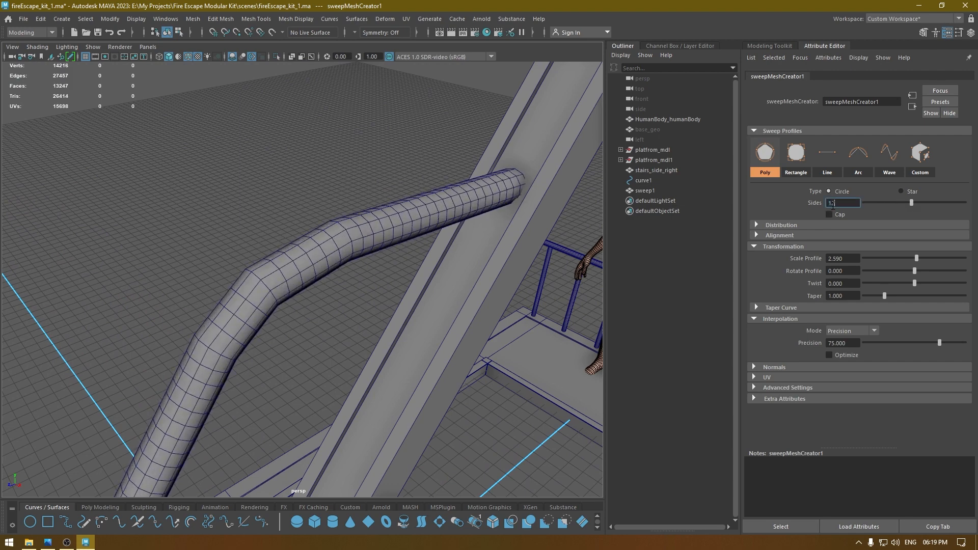
{"action": "key", "text": "Return"}
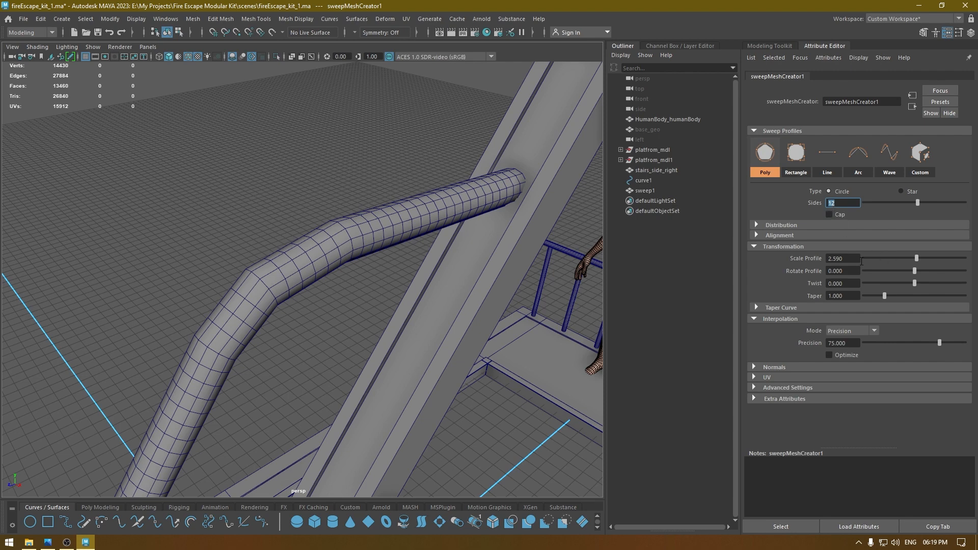
- Try a Scale Profile of 3 on the handrail sweep
{"action": "left_click", "coordinate": [850, 260]}
{"action": "type", "text": "3"}
{"action": "key", "text": "Return"}
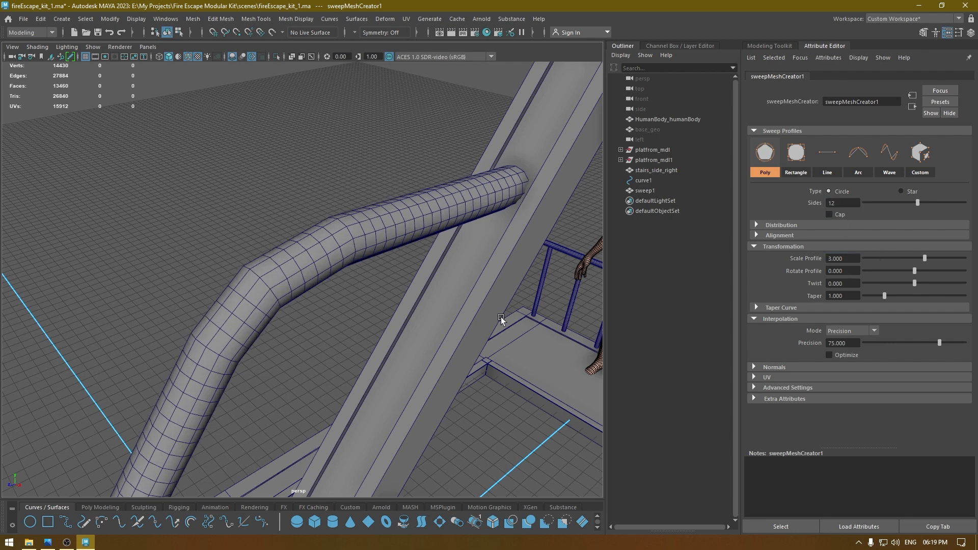
{"action": "scroll", "coordinate": [329, 250], "scroll_direction": "down", "scroll_amount": 10}
{"action": "scroll", "coordinate": [328, 250], "scroll_direction": "up", "scroll_amount": 5}
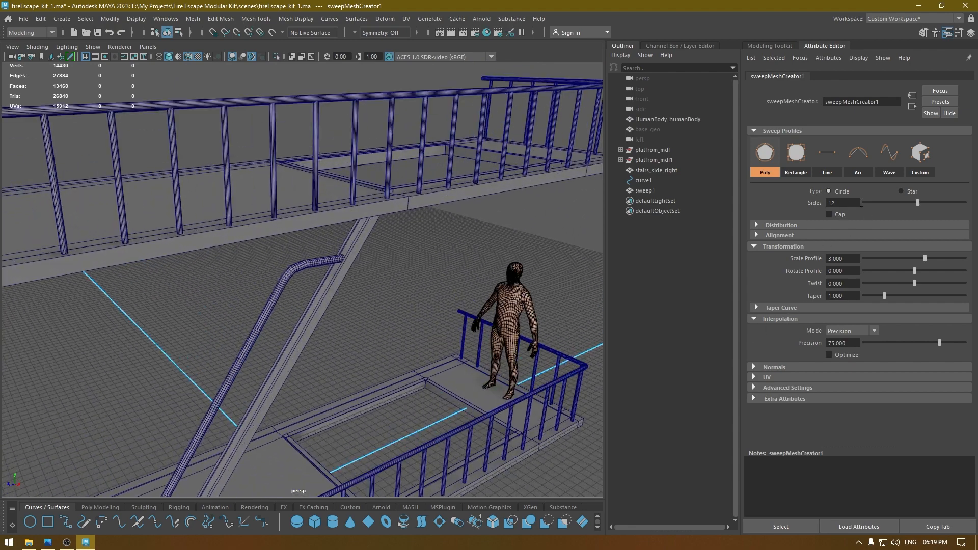
- Set the handrail sweep's Scale Profile to 2.5
{"action": "left_click", "coordinate": [854, 256]}
{"action": "type", "text": "2.5"}
{"action": "key", "text": "Return"}
{"action": "left_click_drag", "start_coordinate": [237, 305], "coordinate": [230, 250], "text": "alt"}
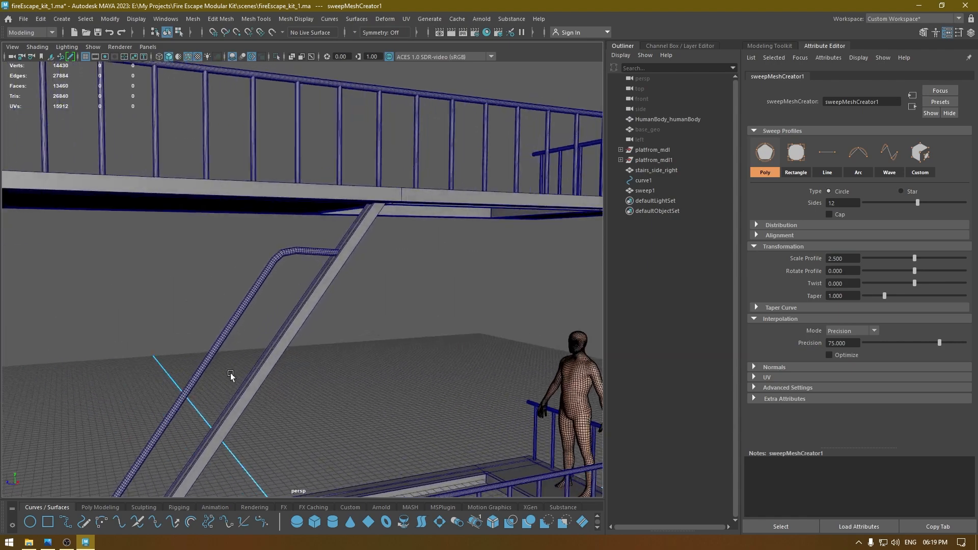
{"action": "right_click_drag", "start_coordinate": [231, 373], "coordinate": [168, 199], "text": "alt"}
{"action": "left_click_drag", "start_coordinate": [269, 299], "coordinate": [357, 334], "text": "alt"}
- Select the sweep1 handrail mesh and lower its sweep interpolation Precision to 40.513 to reduce the lengthwise segments
{"action": "left_click", "coordinate": [471, 321]}
{"action": "left_click", "coordinate": [290, 314]}
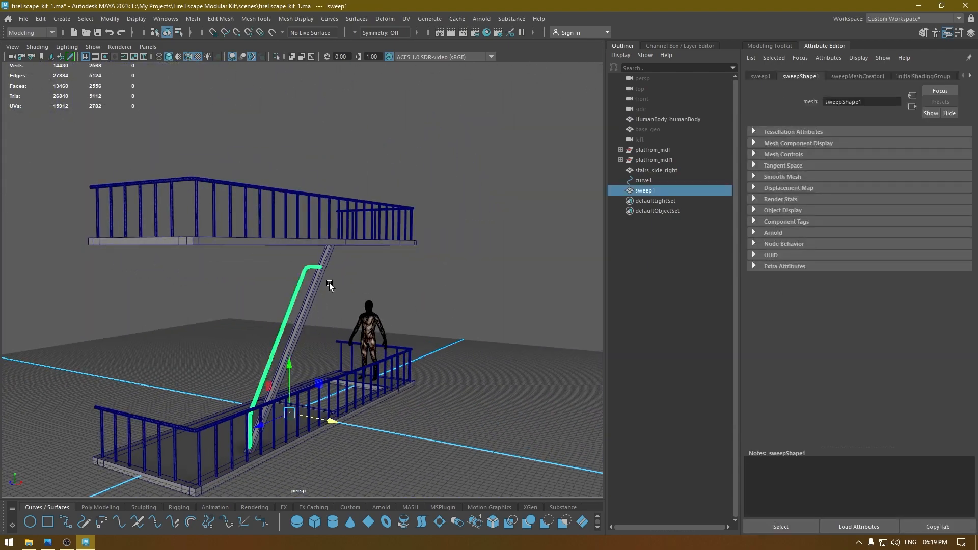
{"action": "left_click_drag", "start_coordinate": [328, 286], "coordinate": [305, 286], "text": "alt"}
{"action": "left_click", "coordinate": [644, 180]}
{"action": "left_click", "coordinate": [653, 192]}
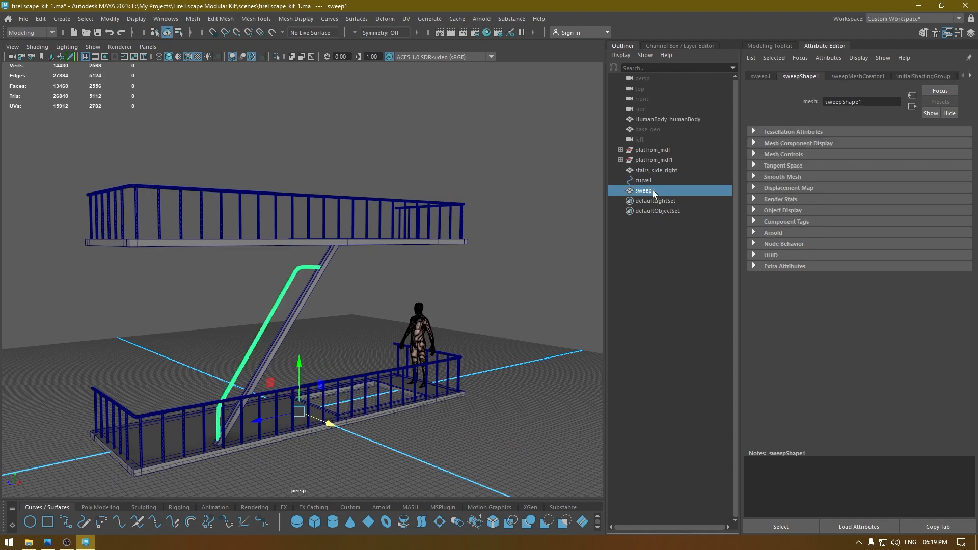
{"action": "left_click", "coordinate": [869, 76]}
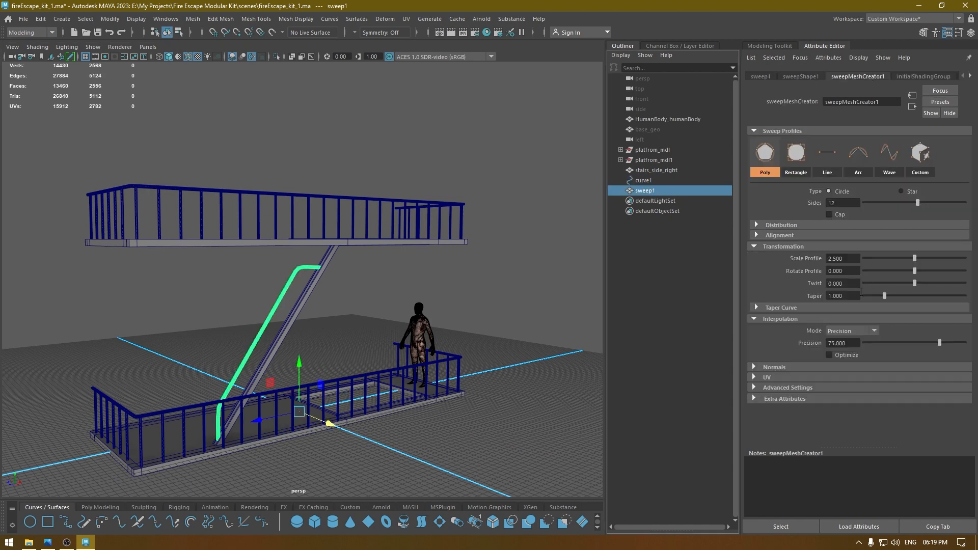
{"action": "left_click_drag", "start_coordinate": [942, 345], "coordinate": [906, 345]}
{"action": "key", "text": "f"}
{"action": "scroll", "coordinate": [317, 342], "scroll_direction": "up", "scroll_amount": 4}
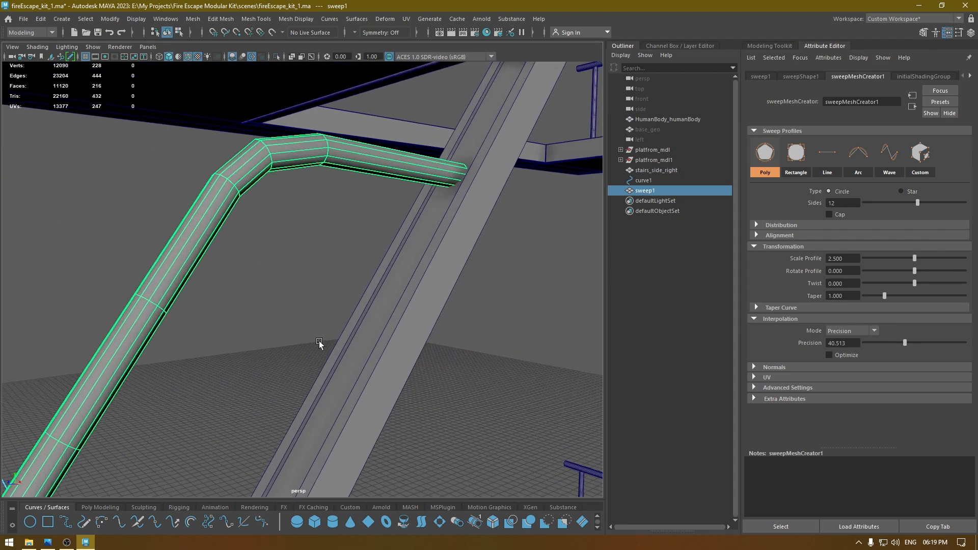
{"action": "left_click_drag", "start_coordinate": [318, 343], "coordinate": [320, 354], "text": "alt"}
{"action": "middle_click_drag", "start_coordinate": [319, 353], "coordinate": [354, 274], "text": "alt"}
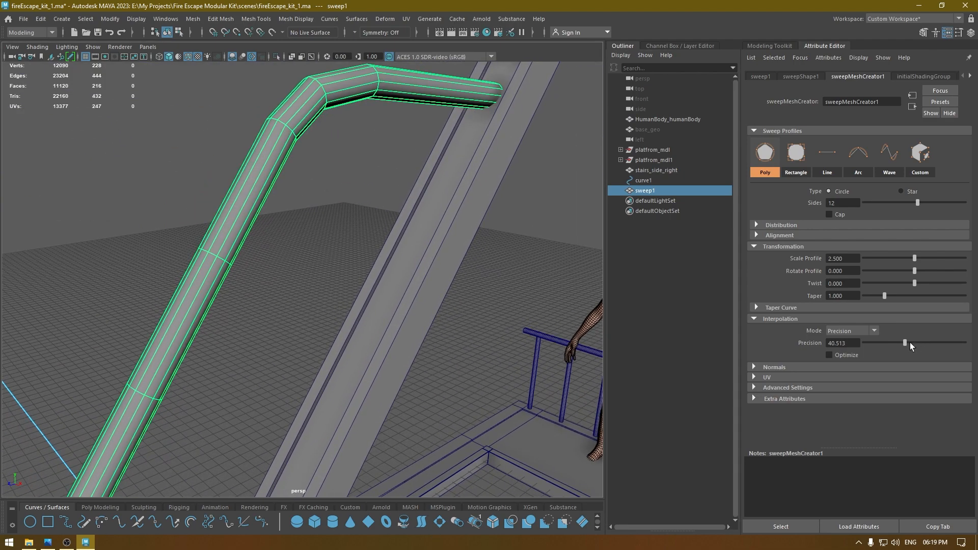
- Try lowering the handrail sweep's interpolation Precision to 16.923 and check the lower bend
{"action": "left_click_drag", "start_coordinate": [904, 345], "coordinate": [881, 345]}
{"action": "scroll", "coordinate": [480, 205], "scroll_direction": "down", "scroll_amount": 5}
{"action": "left_click_drag", "start_coordinate": [481, 205], "coordinate": [238, 366], "text": "alt"}
{"action": "left_click_drag", "start_coordinate": [197, 227], "coordinate": [246, 278], "text": "alt"}
{"action": "middle_click_drag", "start_coordinate": [178, 334], "coordinate": [211, 271], "text": "alt"}
{"action": "left_click_drag", "start_coordinate": [212, 273], "coordinate": [230, 340], "text": "alt"}
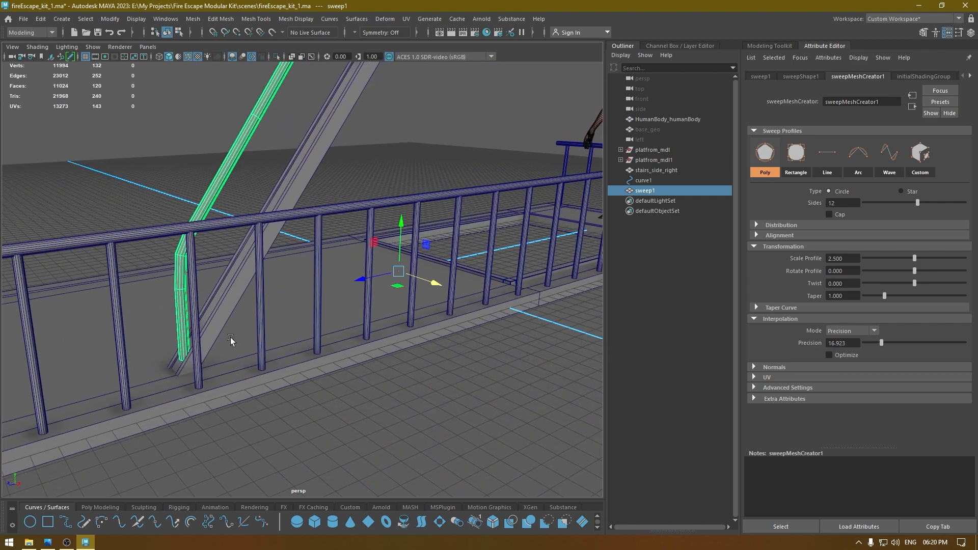
- Select curve1's lower end vertex and move it slightly down to extend the handrail's foot towards the side beam
{"action": "left_click", "coordinate": [131, 204]}
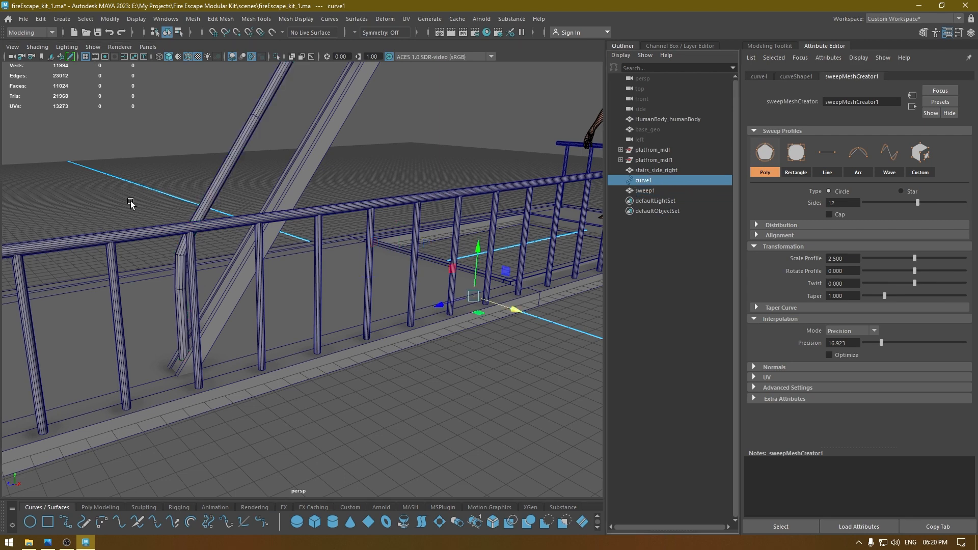
{"action": "left_click", "coordinate": [188, 360]}
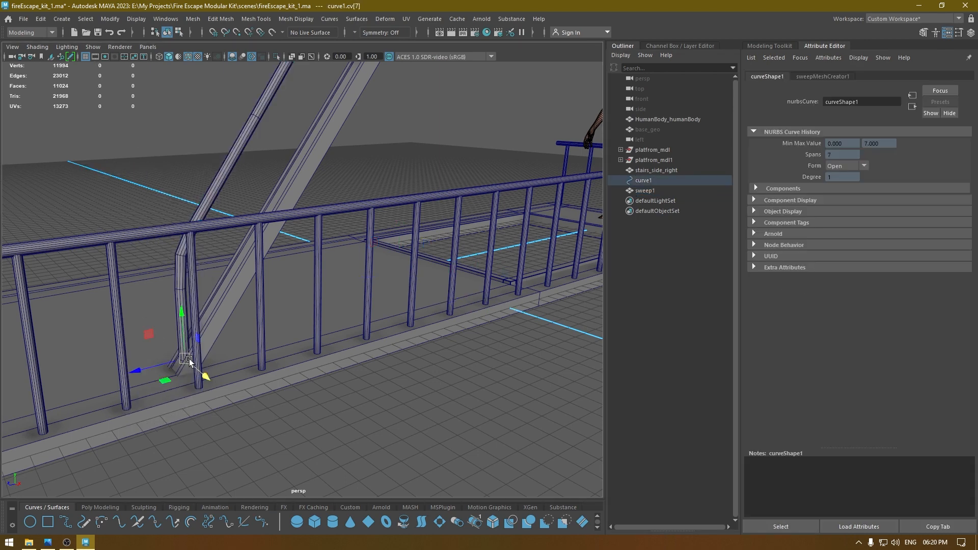
{"action": "left_click_drag", "start_coordinate": [183, 325], "coordinate": [183, 328]}
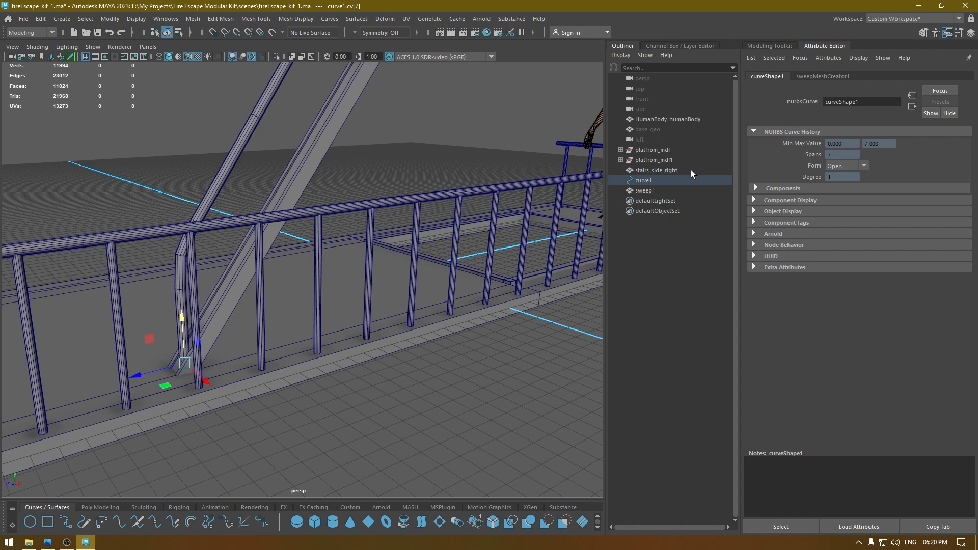
{"action": "right_click_drag", "start_coordinate": [153, 123], "coordinate": [209, 96]}
- Select the sweep1 handrail mesh and set its interpolation Precision to 15
{"action": "left_click", "coordinate": [662, 191]}
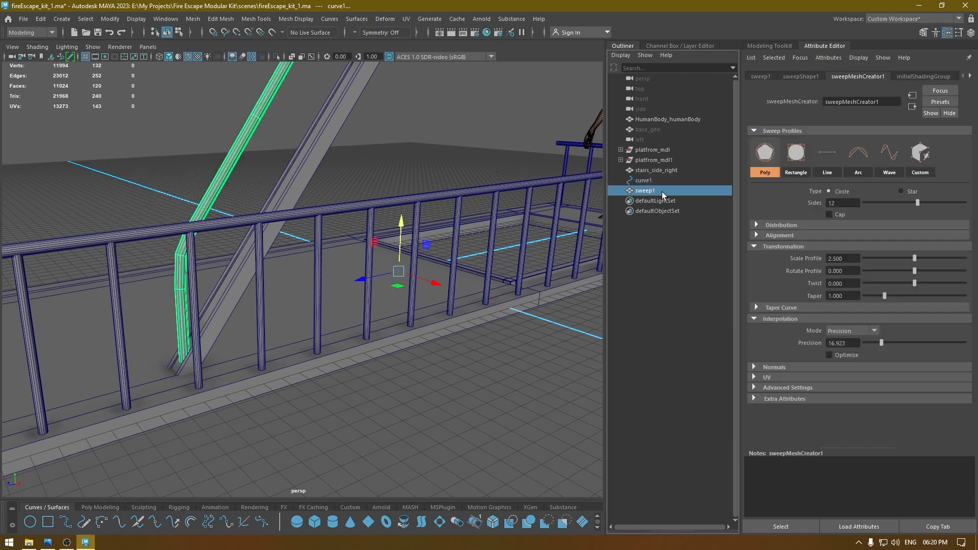
{"action": "scroll", "coordinate": [323, 168], "scroll_direction": "down", "scroll_amount": 4}
{"action": "middle_click_drag", "start_coordinate": [323, 168], "coordinate": [307, 227], "text": "alt"}
{"action": "mouse_move", "coordinate": [307, 227]}
{"action": "left_mouse_down", "text": "alt"}
{"action": "mouse_move", "coordinate": [356, 247]}
{"action": "mouse_move", "coordinate": [285, 250]}
{"action": "mouse_move", "coordinate": [311, 225]}
{"action": "left_mouse_up", "text": "alt"}
{"action": "left_click_drag", "start_coordinate": [326, 176], "coordinate": [362, 206], "text": "alt"}
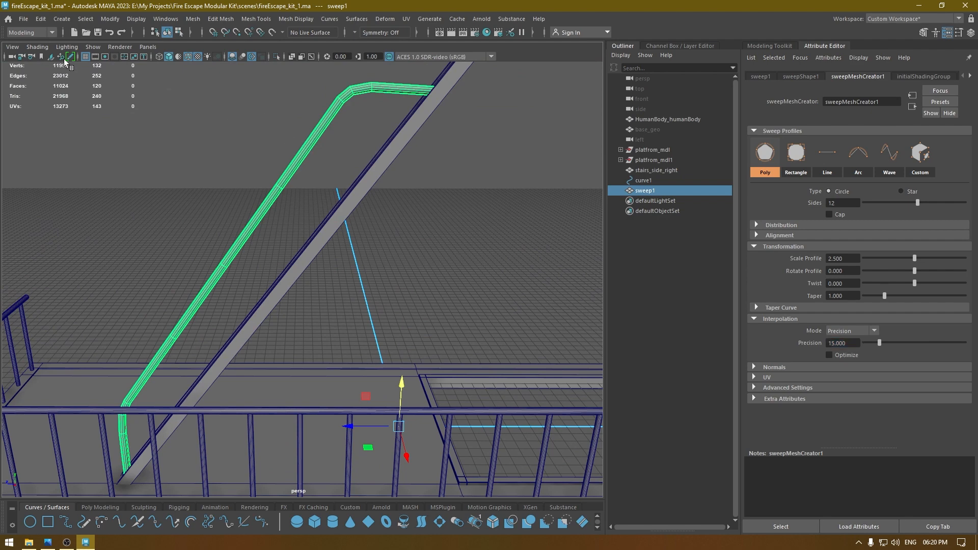
- Delete the construction history of the sweep1 handrail and remove its guide curve, curve1
{"action": "left_click", "coordinate": [41, 18]}
{"action": "mouse_move", "coordinate": [149, 141]}
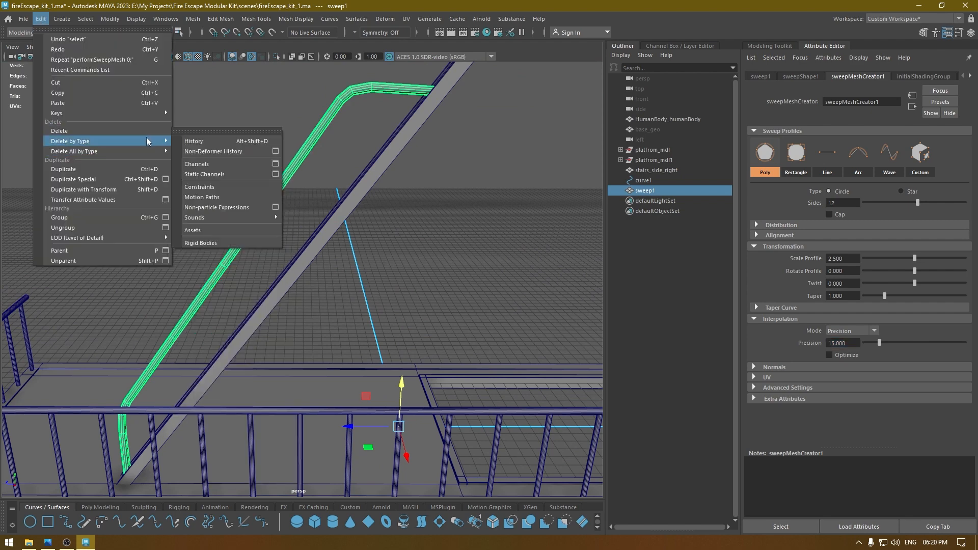
{"action": "left_click", "coordinate": [204, 141]}
{"action": "left_click", "coordinate": [645, 182]}
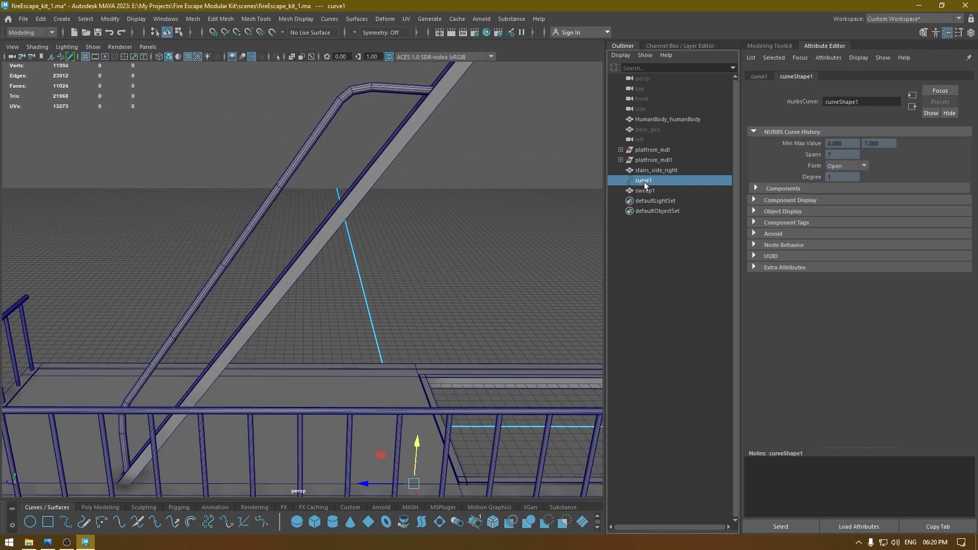
{"action": "key", "text": "Delete"}
- Select the middle edge loop of the handrail's upper bend and apply Edit Edge Flow to it
{"action": "left_click", "coordinate": [343, 94]}
{"action": "right_click_drag", "start_coordinate": [354, 97], "coordinate": [392, 107], "text": "alt"}
{"action": "middle_click_drag", "start_coordinate": [392, 107], "coordinate": [353, 230], "text": "alt"}
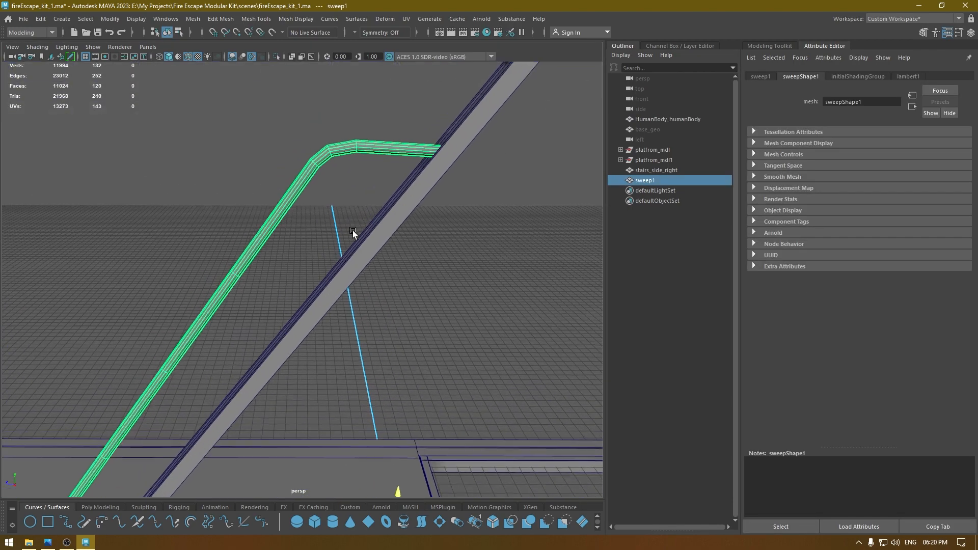
{"action": "right_click_drag", "start_coordinate": [327, 158], "coordinate": [367, 131], "text": "alt"}
{"action": "right_click", "coordinate": [354, 127]}
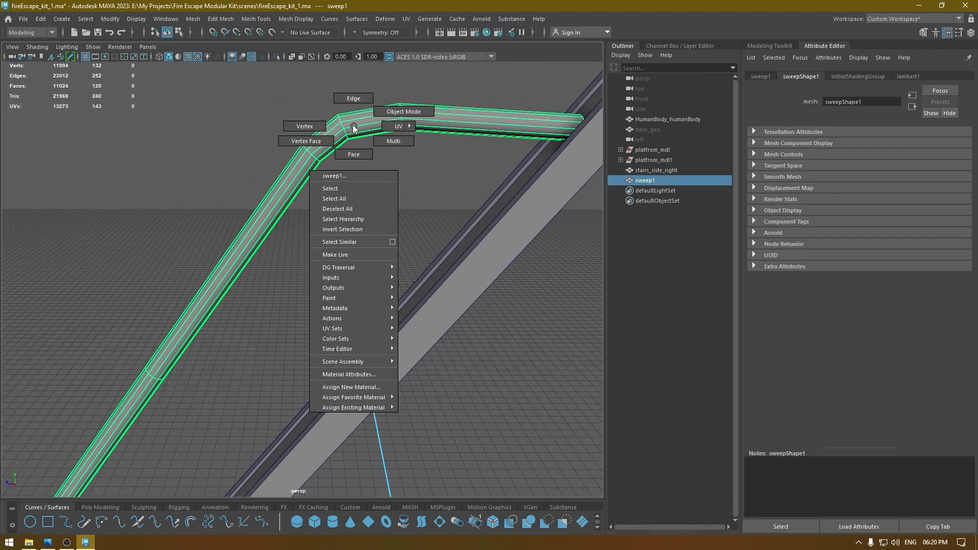
{"action": "left_click", "coordinate": [353, 98]}
{"action": "double_click", "coordinate": [343, 125]}
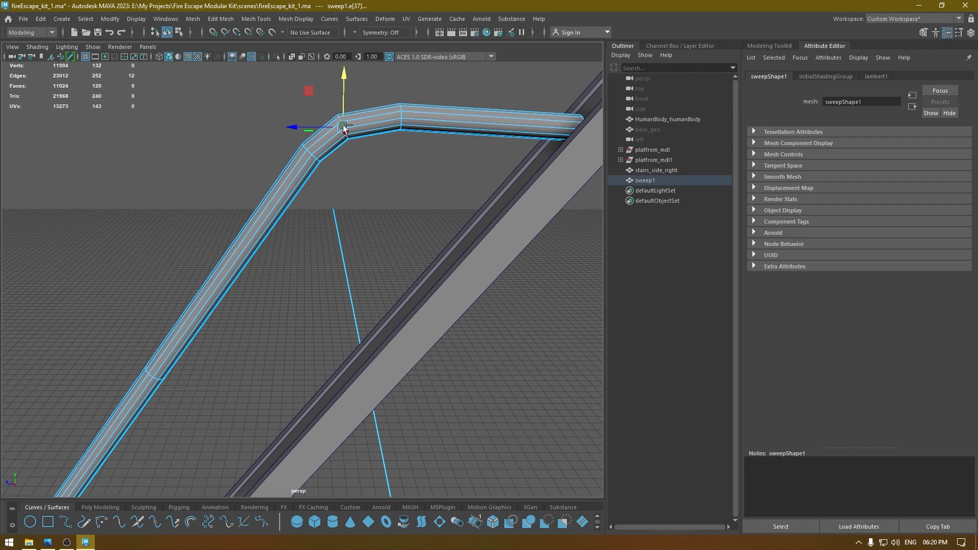
{"action": "right_click", "coordinate": [344, 128], "text": "shift"}
{"action": "left_click", "coordinate": [347, 226]}
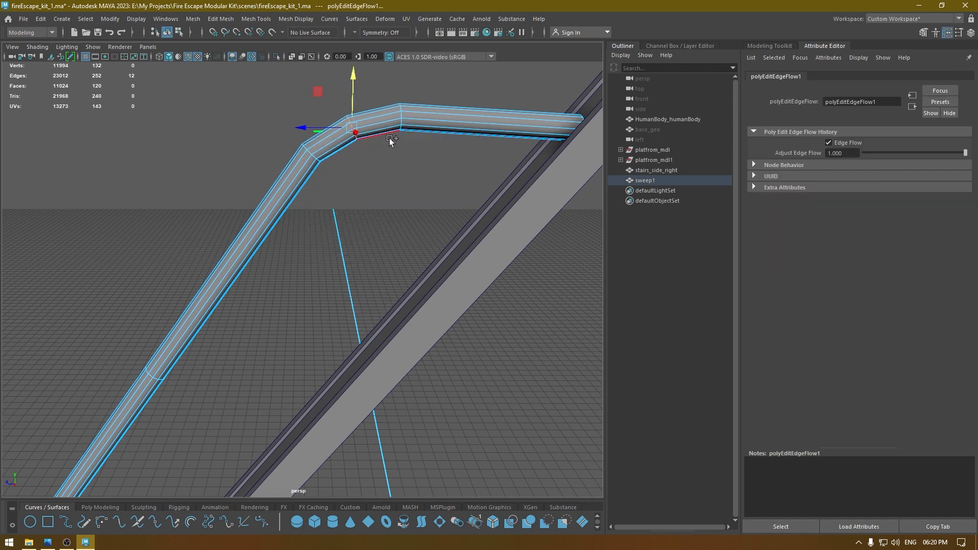
- Bevel the upper bend's middle edge loop with a Fraction of 0.64 and 2 segments
{"action": "right_click", "coordinate": [391, 141], "text": "shift"}
{"action": "left_click", "coordinate": [400, 140]}
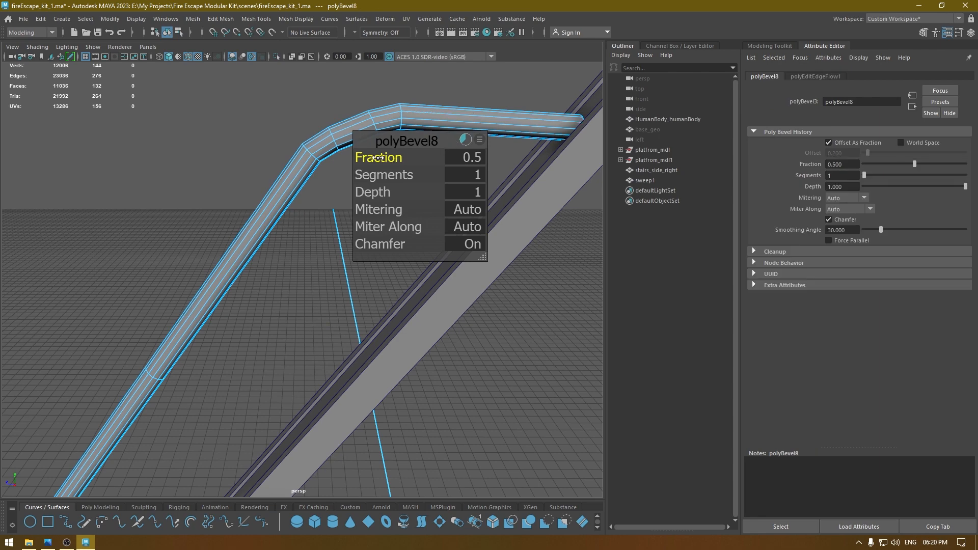
{"action": "left_click_drag", "start_coordinate": [379, 158], "coordinate": [431, 176]}
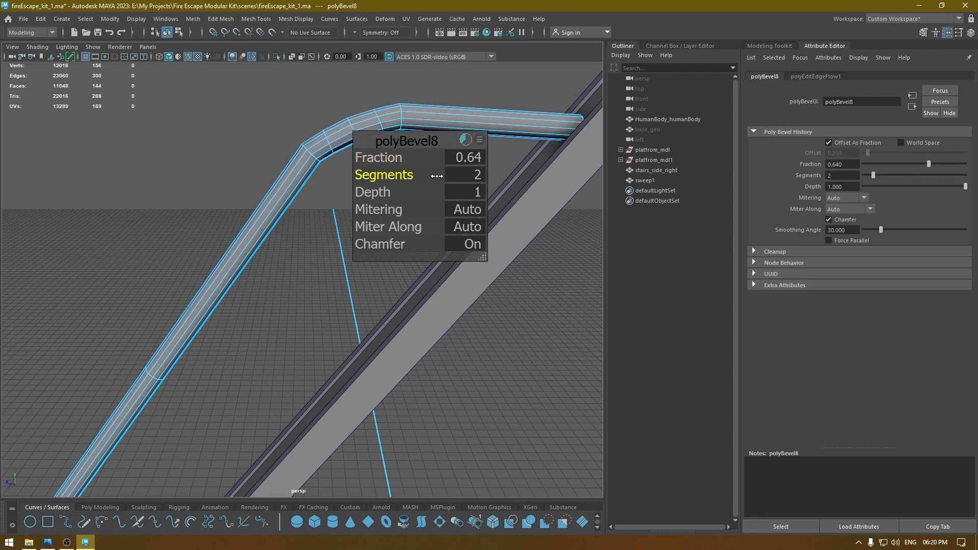
- Move the centre edge loop of the beveled upper bend outward
{"action": "double_click", "coordinate": [351, 128]}
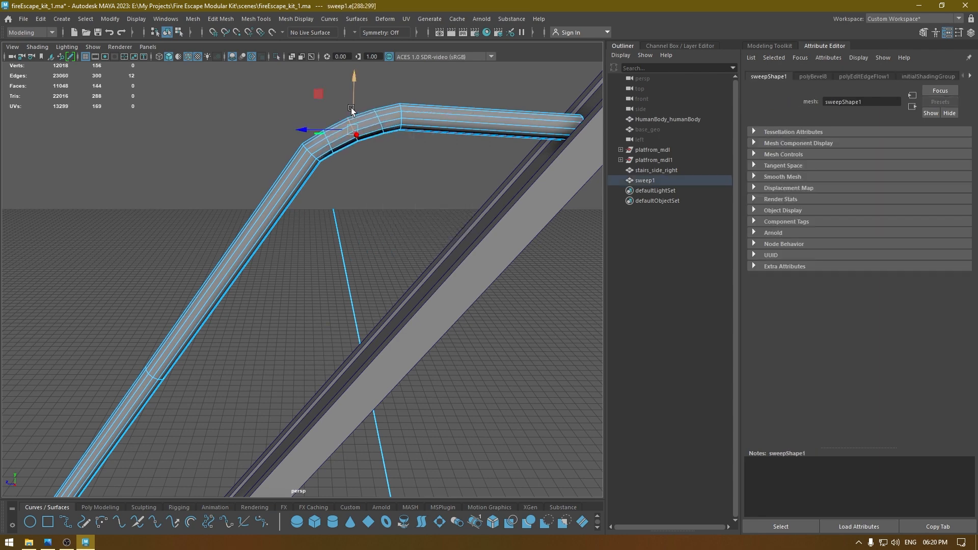
{"action": "right_click_drag", "start_coordinate": [352, 108], "coordinate": [377, 101], "text": "ctrl+shift"}
{"action": "left_click_drag", "start_coordinate": [337, 93], "coordinate": [331, 82]}
- Apply Edit Edge Flow to the edge loops on both sides of the upper bend's centre loop to round the curve
{"action": "left_click", "coordinate": [327, 140]}
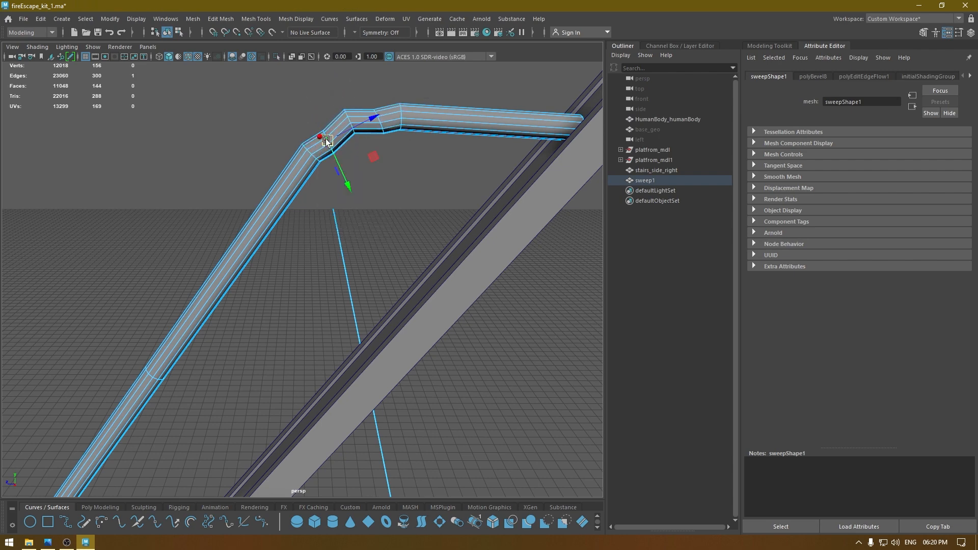
{"action": "right_click_drag", "start_coordinate": [326, 140], "coordinate": [323, 240], "text": "shift"}
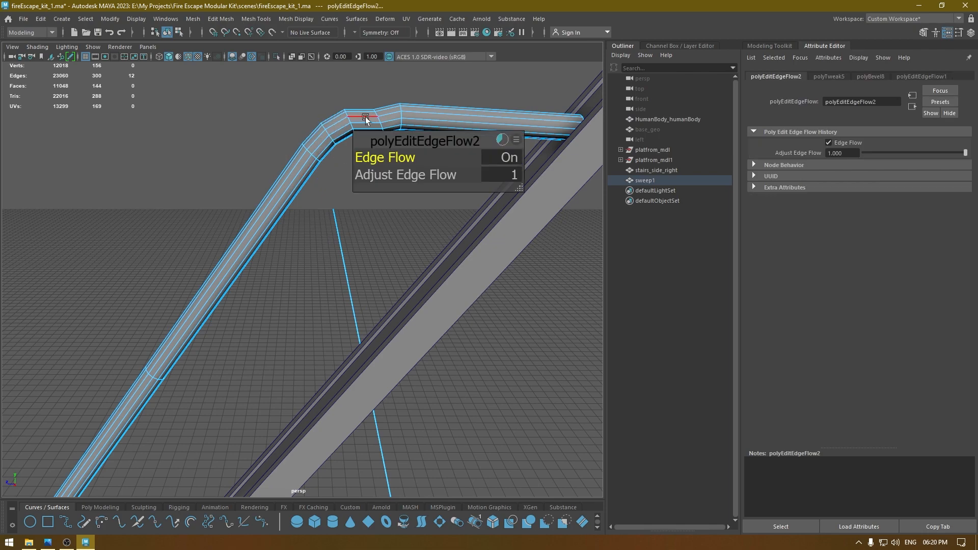
{"action": "left_click", "coordinate": [381, 121]}
{"action": "key", "text": "g"}
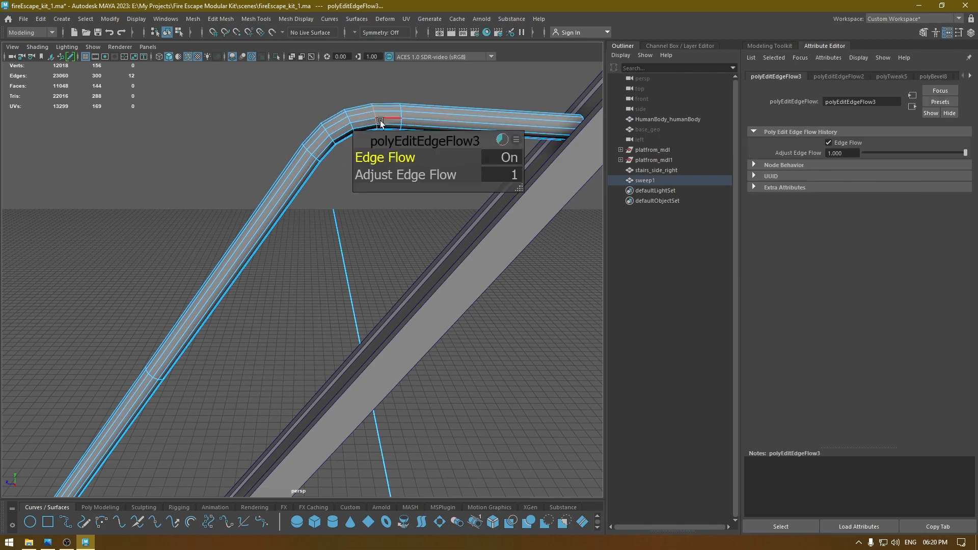
- Bevel the middle edge loop of the handrail's lower bend with a Fraction of 0.45 and 2 segments
{"action": "right_click_drag", "start_coordinate": [402, 159], "coordinate": [260, 184], "text": "alt"}
{"action": "middle_click_drag", "start_coordinate": [260, 183], "coordinate": [326, 82], "text": "alt"}
{"action": "middle_click_drag", "start_coordinate": [282, 423], "coordinate": [402, 175], "text": "alt"}
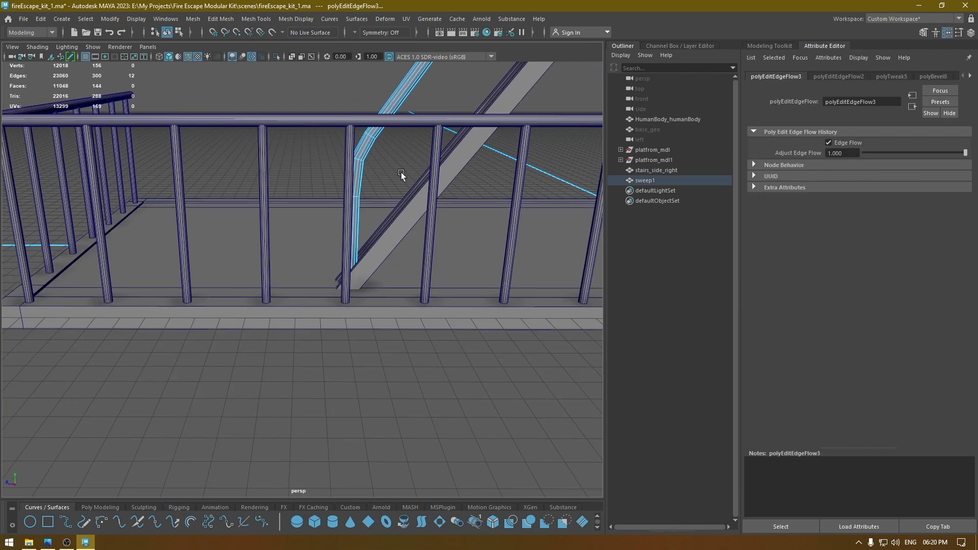
{"action": "right_click_drag", "start_coordinate": [401, 175], "coordinate": [337, 329], "text": "alt"}
{"action": "left_click_drag", "start_coordinate": [337, 329], "coordinate": [321, 364], "text": "alt"}
{"action": "middle_click_drag", "start_coordinate": [334, 220], "coordinate": [269, 377], "text": "alt"}
{"action": "left_click_drag", "start_coordinate": [270, 377], "coordinate": [293, 279], "text": "alt"}
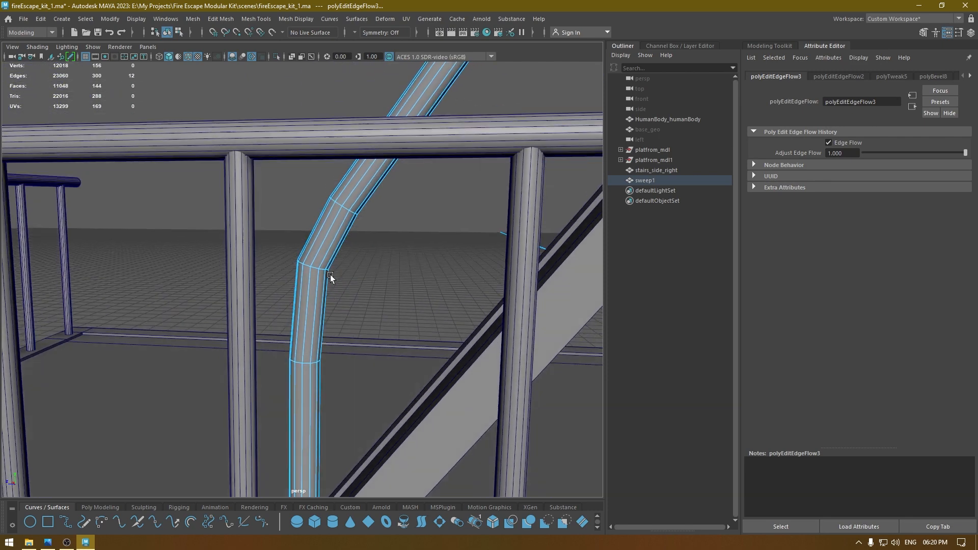
{"action": "right_click_drag", "start_coordinate": [316, 245], "coordinate": [325, 218]}
{"action": "double_click", "coordinate": [317, 268]}
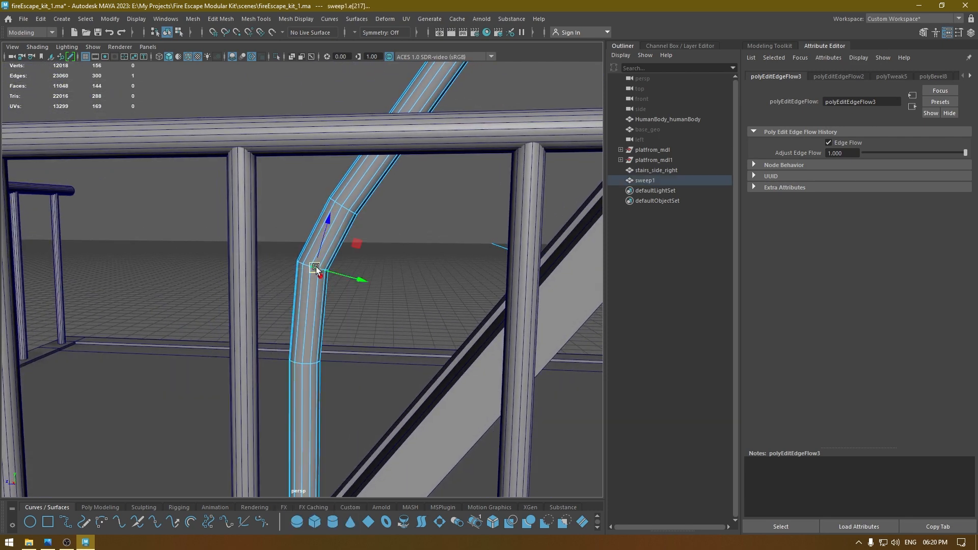
{"action": "right_click_drag", "start_coordinate": [317, 267], "coordinate": [371, 267], "text": "shift"}
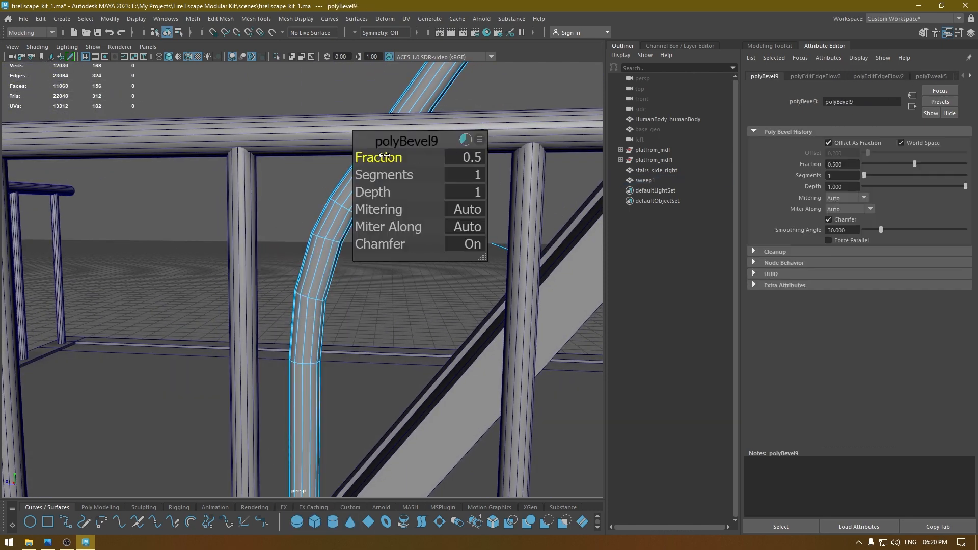
{"action": "left_click_drag", "start_coordinate": [383, 156], "coordinate": [410, 176]}
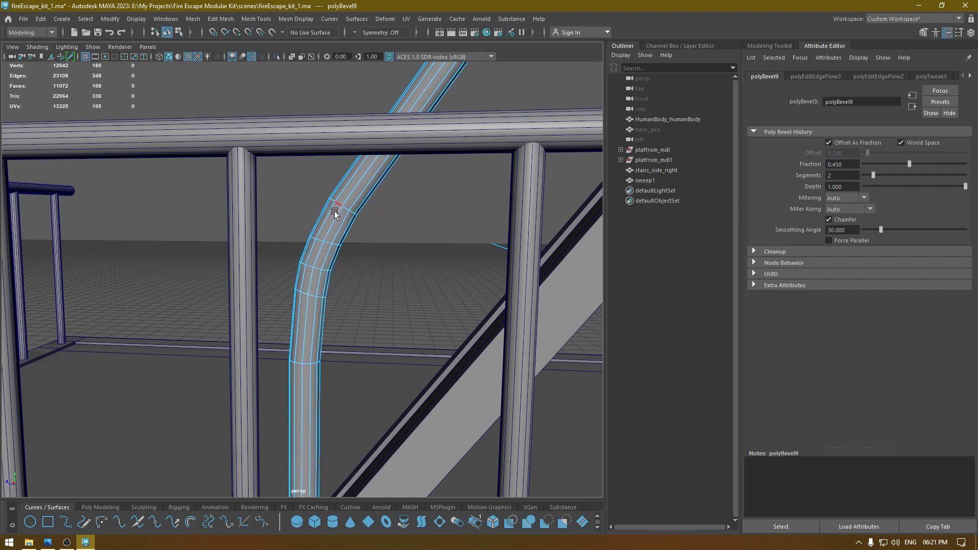
- Apply Edit Edge Flow to each of the lower bend's beveled edge loops to smooth its curvature
{"action": "double_click", "coordinate": [325, 253]}
{"action": "right_click_drag", "start_coordinate": [325, 252], "coordinate": [324, 353], "text": "shift"}
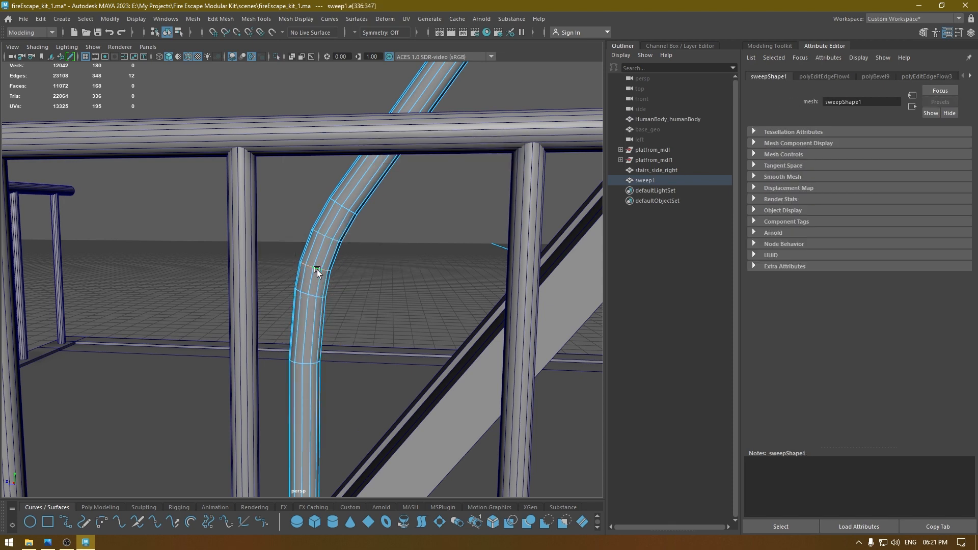
{"action": "double_click", "coordinate": [310, 295]}
{"action": "key", "text": "g"}
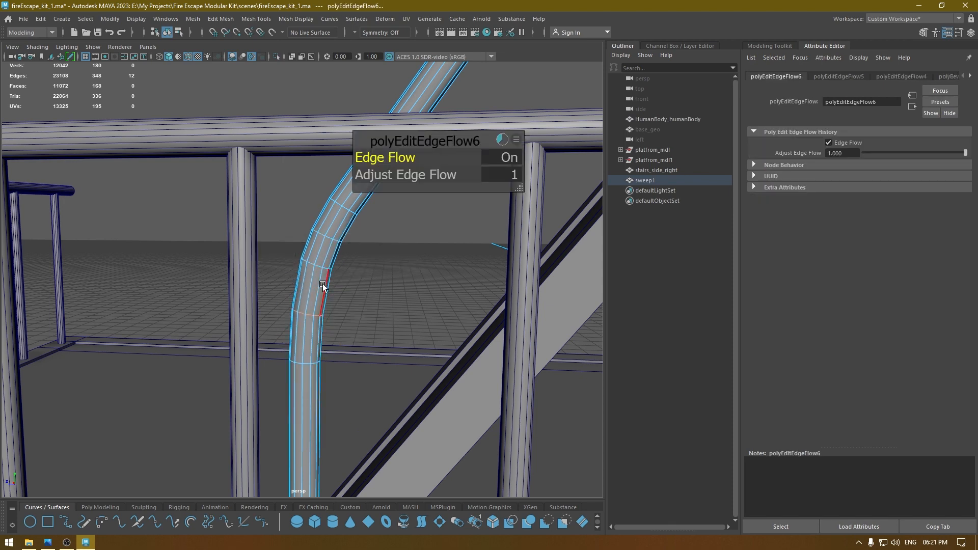
{"action": "double_click", "coordinate": [317, 268]}
{"action": "key", "text": "g"}
{"action": "double_click", "coordinate": [330, 239]}
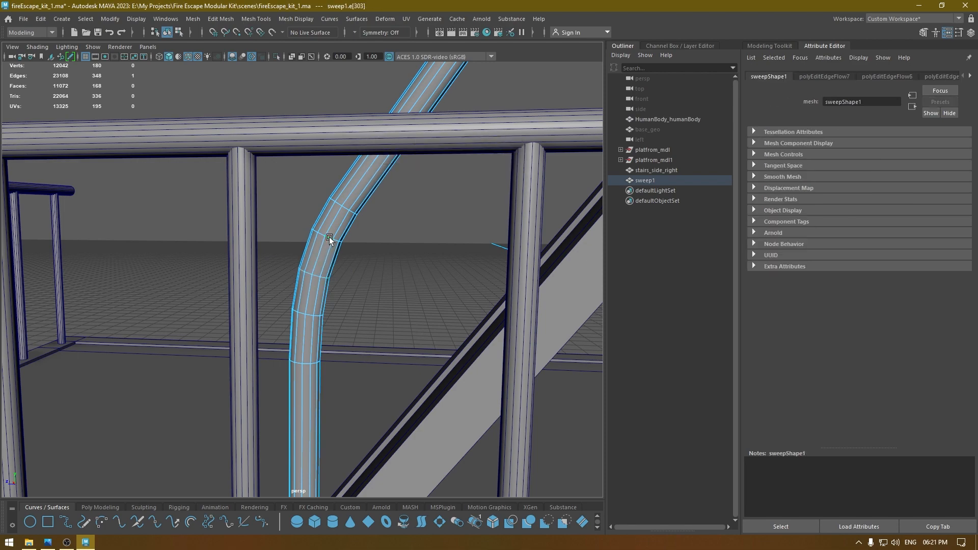
{"action": "key", "text": "g"}
- Return the handrail to object mode and smooth its shading with Soften/Harden Edges
{"action": "key", "text": "w"}
{"action": "left_click_drag", "start_coordinate": [348, 246], "coordinate": [328, 225], "text": "alt"}
{"action": "right_click_drag", "start_coordinate": [295, 128], "coordinate": [333, 102]}
{"action": "scroll", "coordinate": [315, 245], "scroll_direction": "down", "scroll_amount": 6}
{"action": "left_click_drag", "start_coordinate": [285, 199], "coordinate": [318, 210], "text": "alt"}
{"action": "middle_click_drag", "start_coordinate": [271, 227], "coordinate": [254, 390], "text": "alt"}
{"action": "right_click_drag", "start_coordinate": [254, 390], "coordinate": [226, 291], "text": "alt"}
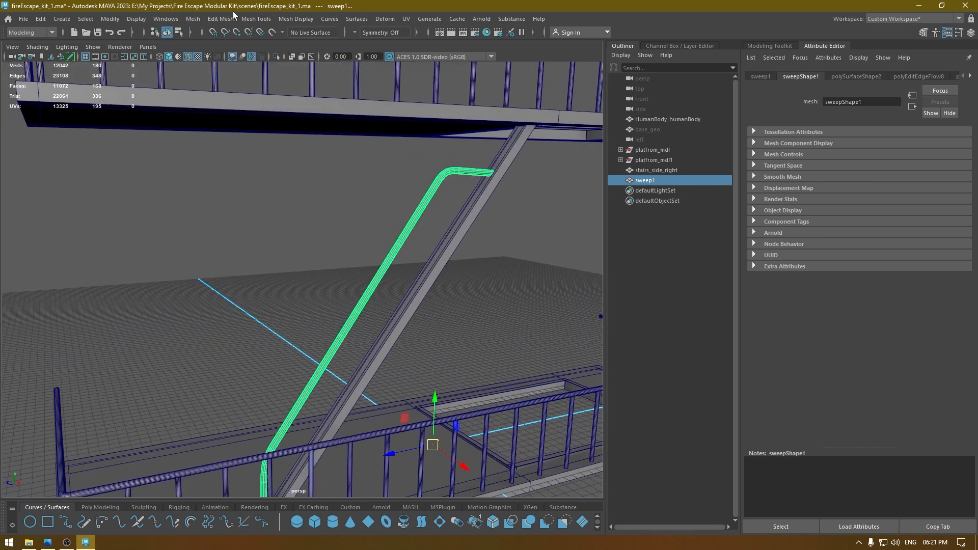
{"action": "left_click", "coordinate": [294, 19]}
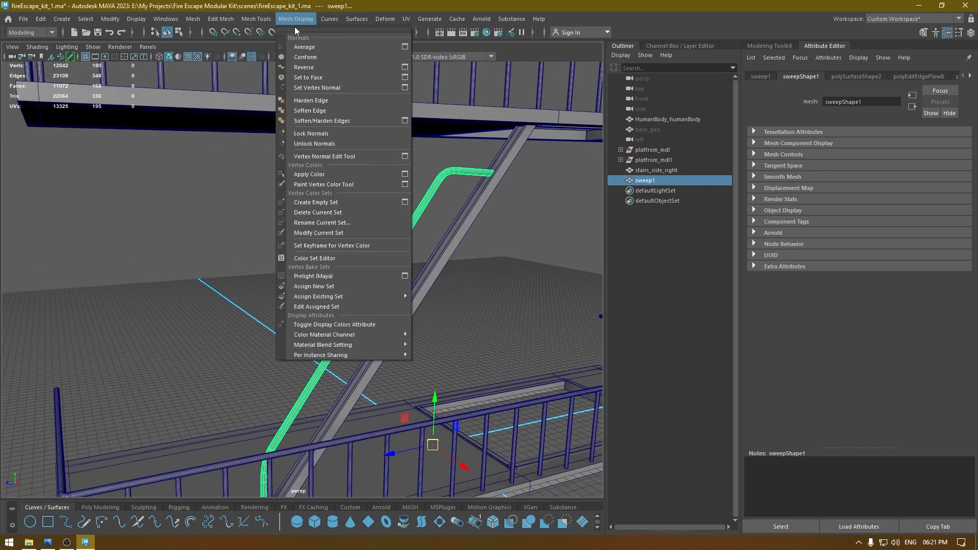
{"action": "left_click", "coordinate": [325, 121]}
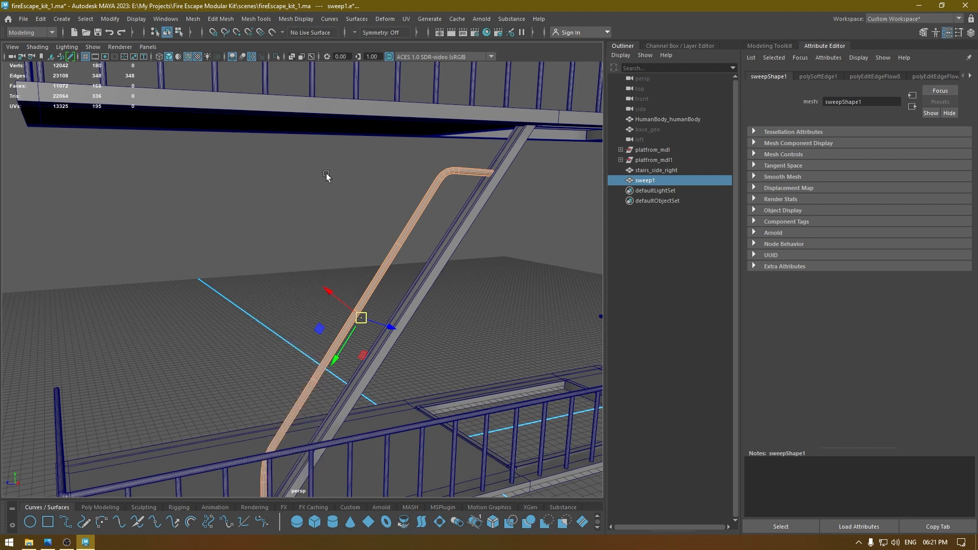
- Save the scene and turn off the wireframe display on the shaded models
{"action": "left_click", "coordinate": [327, 176]}
{"action": "left_click_drag", "start_coordinate": [339, 232], "coordinate": [326, 235], "text": "alt"}
{"action": "key", "text": "ctrl+s"}
{"action": "left_click", "coordinate": [391, 266]}
{"action": "right_click_drag", "start_coordinate": [390, 266], "coordinate": [458, 492]}
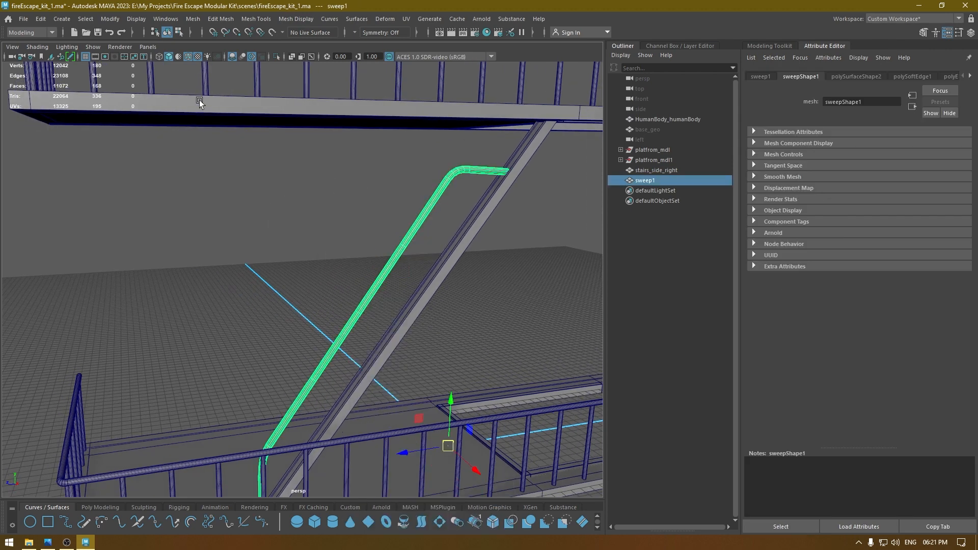
{"action": "left_click", "coordinate": [188, 57]}
{"action": "left_click", "coordinate": [218, 149]}
{"action": "mouse_move", "coordinate": [218, 148]}
{"action": "left_mouse_down", "text": "alt"}
{"action": "mouse_move", "coordinate": [271, 268]}
{"action": "mouse_move", "coordinate": [360, 267]}
{"action": "mouse_move", "coordinate": [270, 264]}
{"action": "mouse_move", "coordinate": [284, 270]}
{"action": "mouse_move", "coordinate": [297, 323]}
{"action": "mouse_move", "coordinate": [170, 483]}
{"action": "mouse_move", "coordinate": [420, 231]}
{"action": "mouse_move", "coordinate": [426, 395]}
{"action": "mouse_move", "coordinate": [255, 190]}
{"action": "left_mouse_up", "text": "alt"}
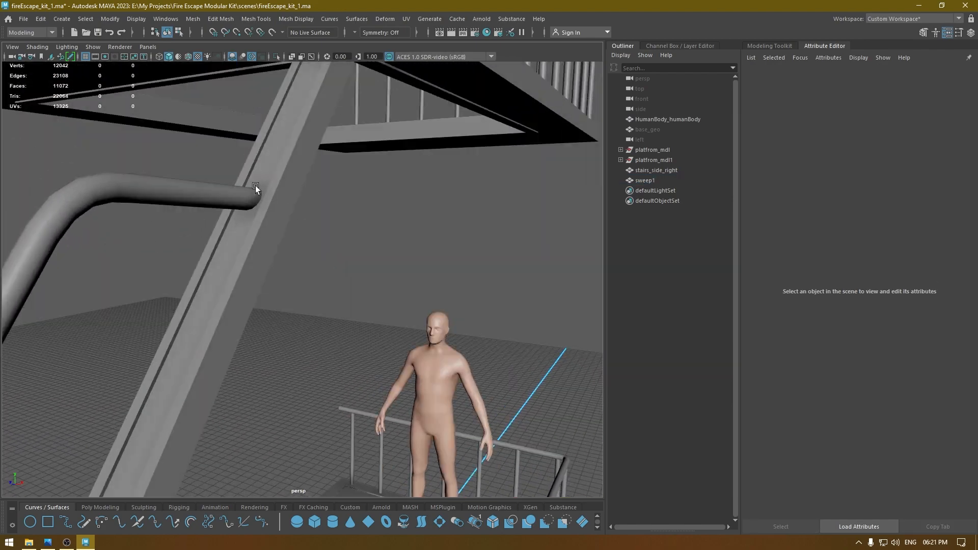
- Rename the sweep1 handrail mesh to stairs_handle_right and save the scene
{"action": "left_click", "coordinate": [252, 196]}
{"action": "left_click_drag", "start_coordinate": [349, 323], "coordinate": [216, 293], "text": "alt"}
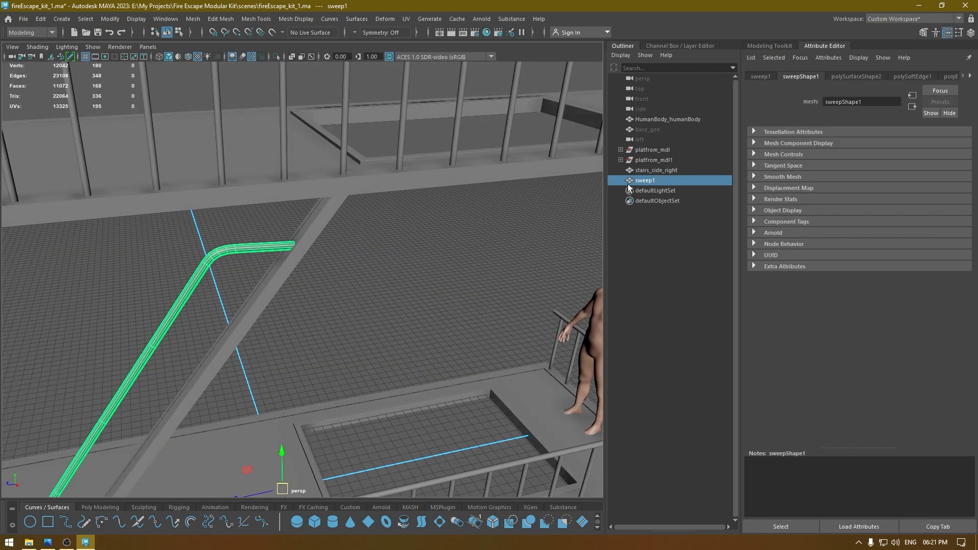
{"action": "double_click", "coordinate": [644, 181]}
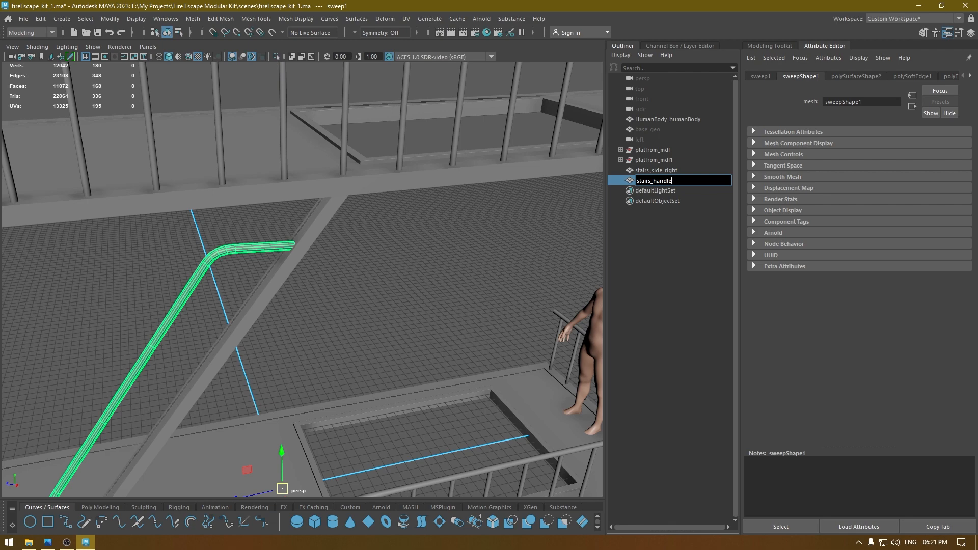
{"action": "key", "text": "Return"}
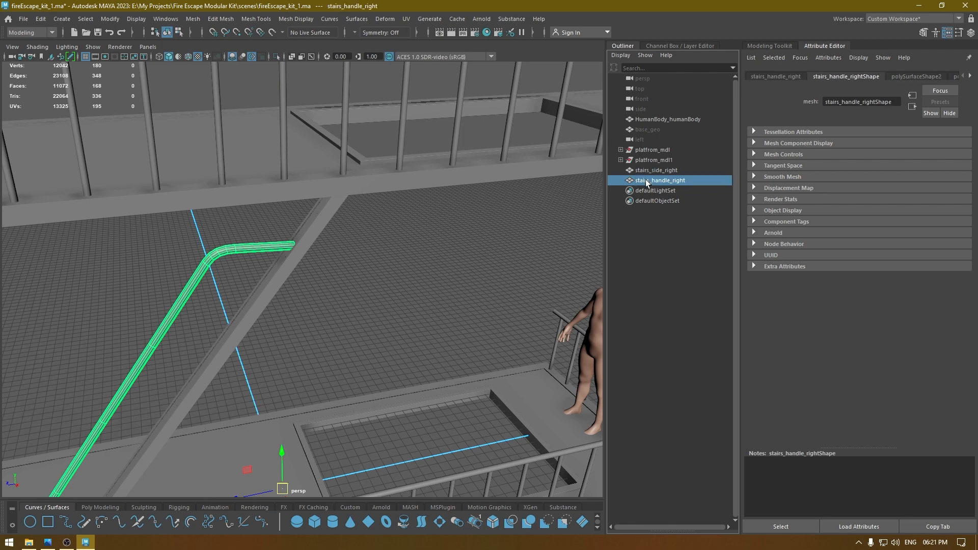
{"action": "scroll", "coordinate": [265, 218], "scroll_direction": "down", "scroll_amount": 3}
{"action": "left_click_drag", "start_coordinate": [264, 218], "coordinate": [252, 220], "text": "alt"}
{"action": "key", "text": "ctrl+s"}
{"action": "left_click", "coordinate": [357, 292]}
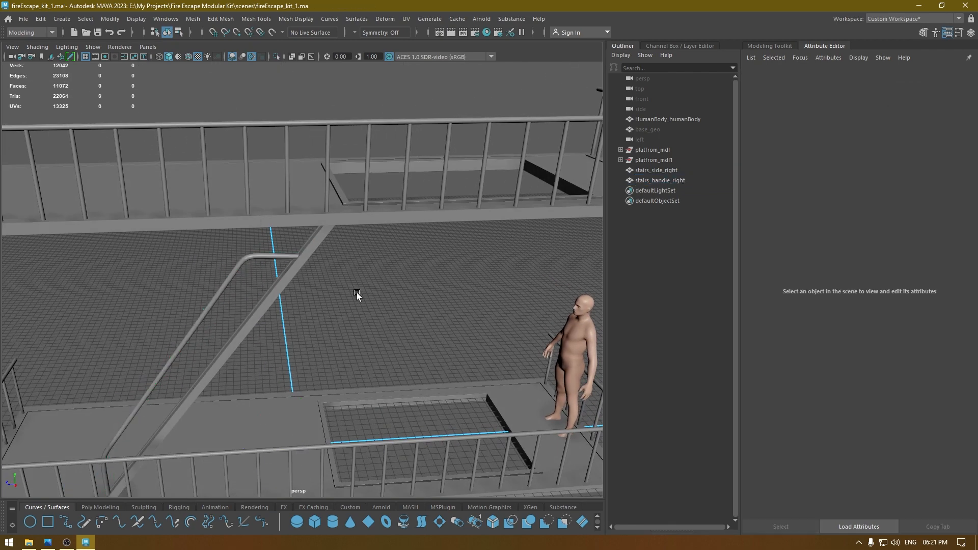
- Group the slanted side beam and the handrail together and name the group stairs_handle_right
{"action": "scroll", "coordinate": [359, 300], "scroll_direction": "down", "scroll_amount": 6}
{"action": "left_click_drag", "start_coordinate": [338, 251], "coordinate": [321, 237], "text": "alt"}
{"action": "left_click_drag", "start_coordinate": [326, 202], "coordinate": [261, 164]}
{"action": "left_click_drag", "start_coordinate": [288, 177], "coordinate": [310, 188], "text": "alt"}
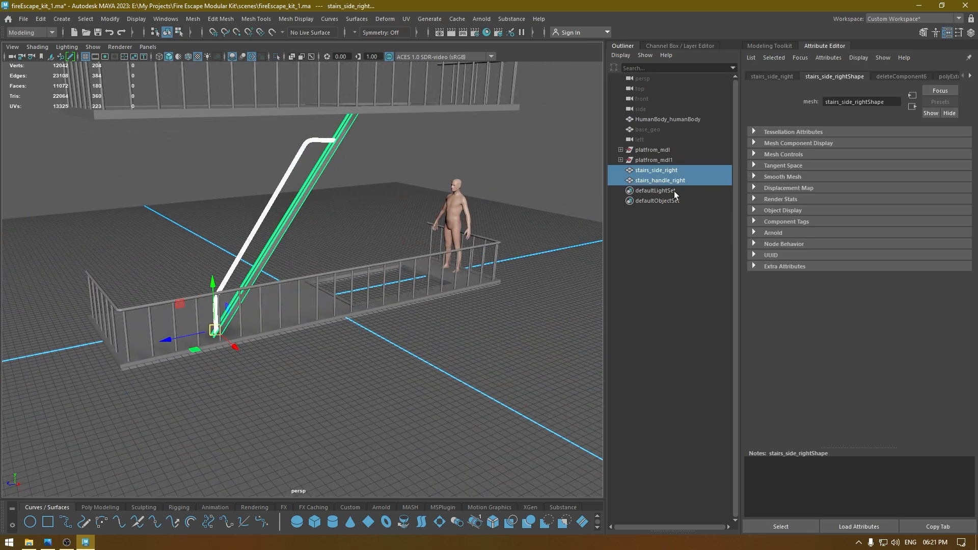
{"action": "key", "text": "ctrl+g"}
{"action": "double_click", "coordinate": [645, 172]}
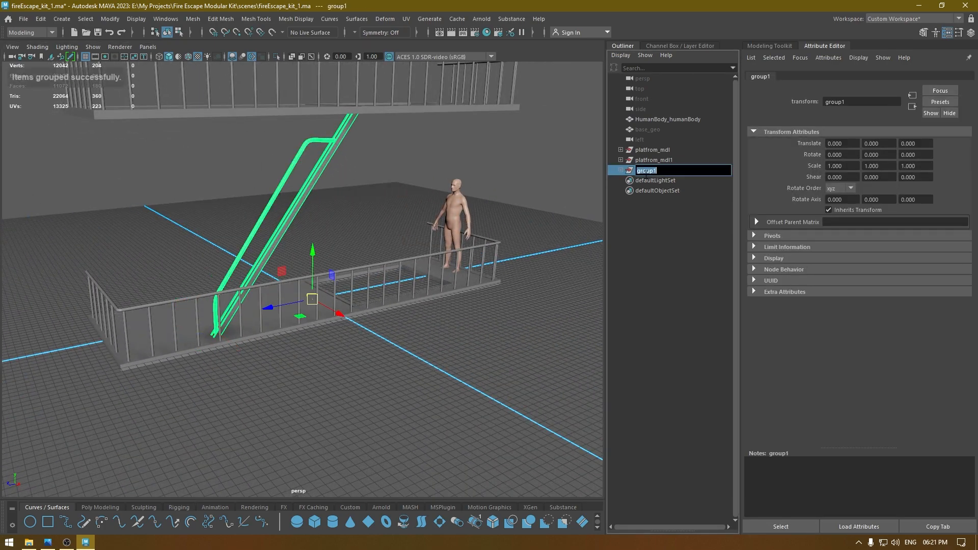
{"action": "type", "text": "Staor"}
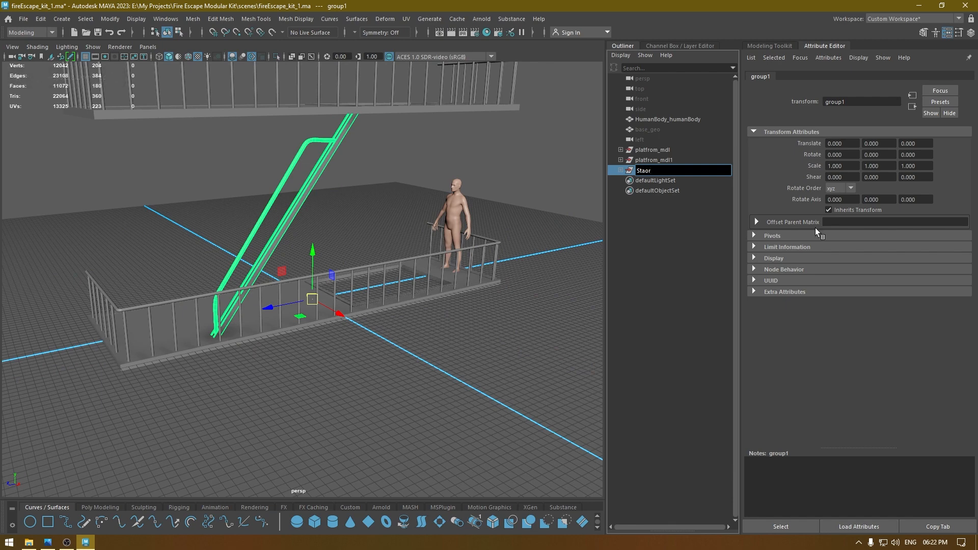
{"action": "key", "text": "ctrl+a"}
{"action": "type", "text": "stairs_handle_right"}
{"action": "key", "text": "Return"}
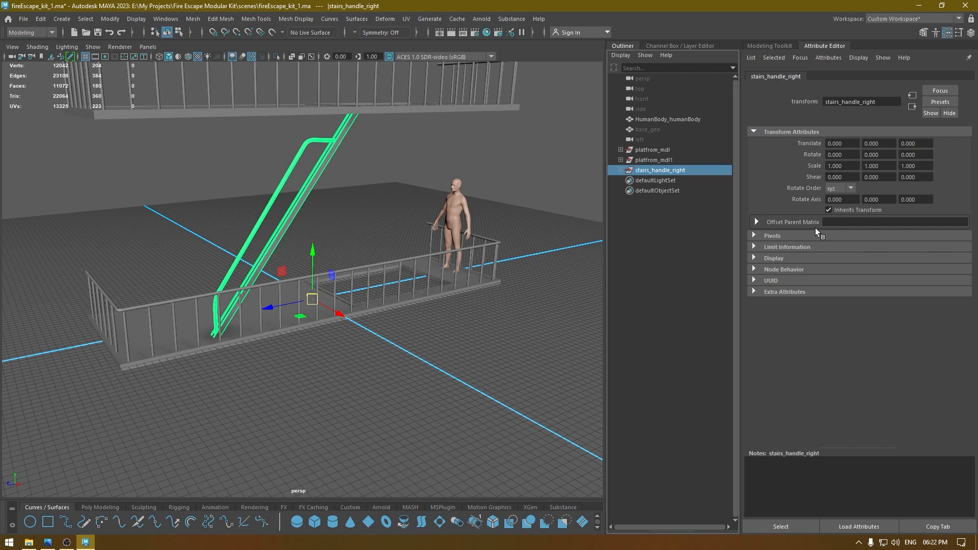
{"action": "left_click", "coordinate": [440, 364]}
- Duplicate the stairs_handle_right group and move the copy about -140.5 units in X to form the opposite side of the staircase
{"action": "left_click_drag", "start_coordinate": [328, 250], "coordinate": [402, 243], "text": "alt"}
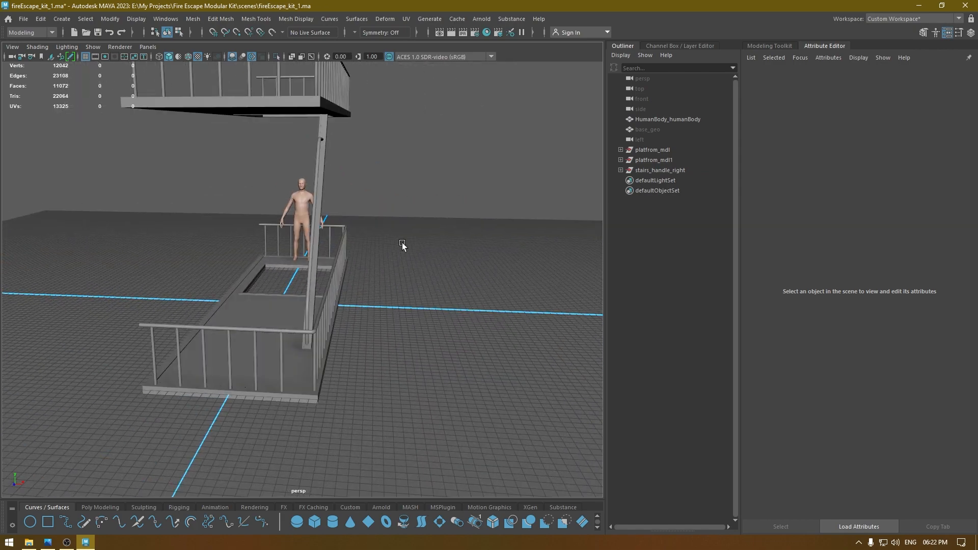
{"action": "left_click", "coordinate": [650, 171]}
{"action": "left_click_drag", "start_coordinate": [518, 213], "coordinate": [437, 346], "text": "alt"}
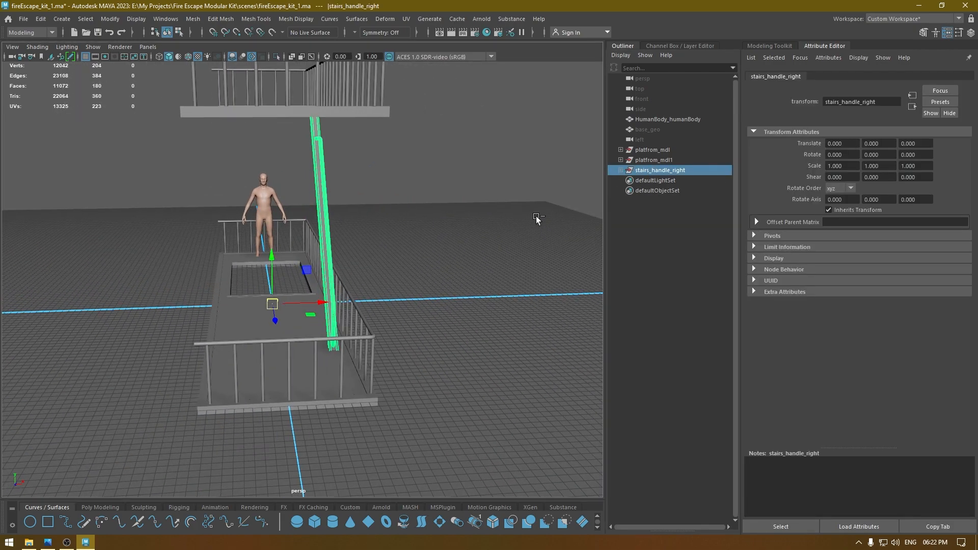
{"action": "key", "text": "ctrl+d"}
{"action": "left_click_drag", "start_coordinate": [322, 303], "coordinate": [277, 253]}
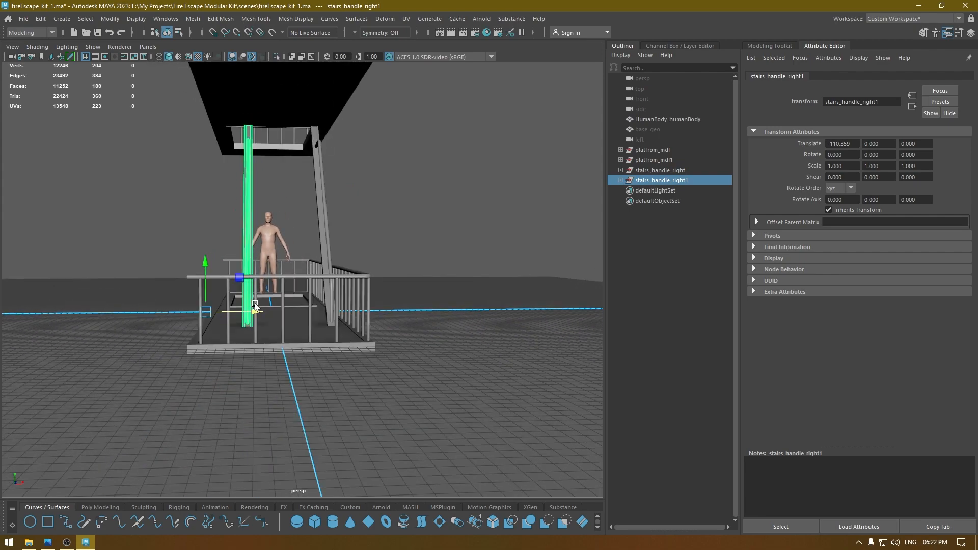
{"action": "left_click_drag", "start_coordinate": [256, 311], "coordinate": [234, 314]}
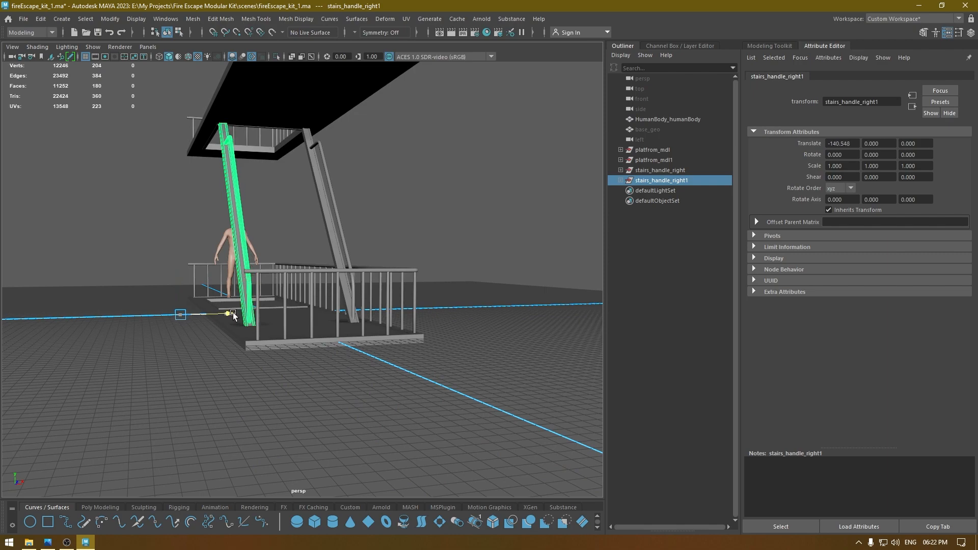
{"action": "left_click_drag", "start_coordinate": [442, 227], "coordinate": [423, 240], "text": "alt"}
{"action": "left_click", "coordinate": [425, 241]}
{"action": "left_click_drag", "start_coordinate": [453, 312], "coordinate": [473, 326], "text": "alt"}
{"action": "left_click", "coordinate": [657, 181]}
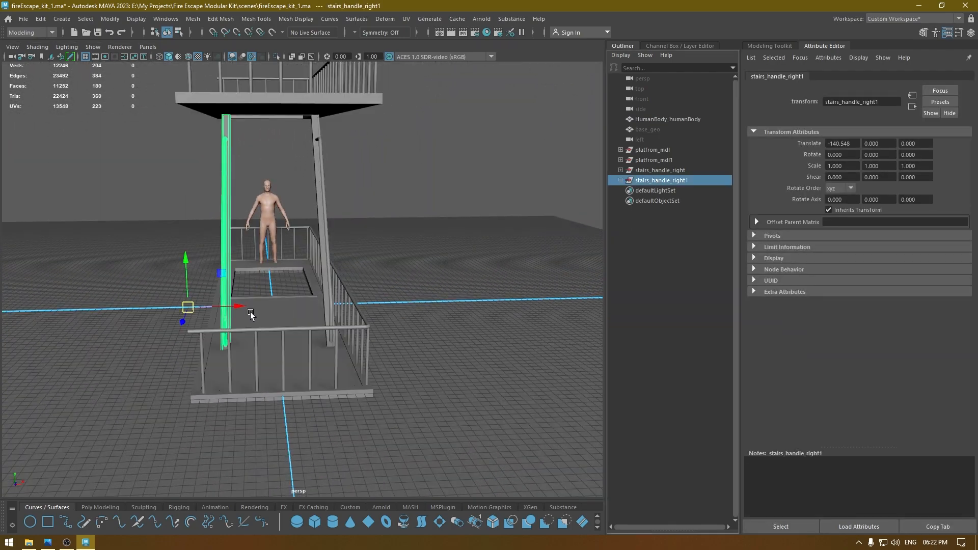
{"action": "left_click_drag", "start_coordinate": [242, 305], "coordinate": [242, 304]}
- Rename the duplicated group as stairs_handle_left
{"action": "double_click", "coordinate": [668, 181]}
{"action": "key", "text": "End"}
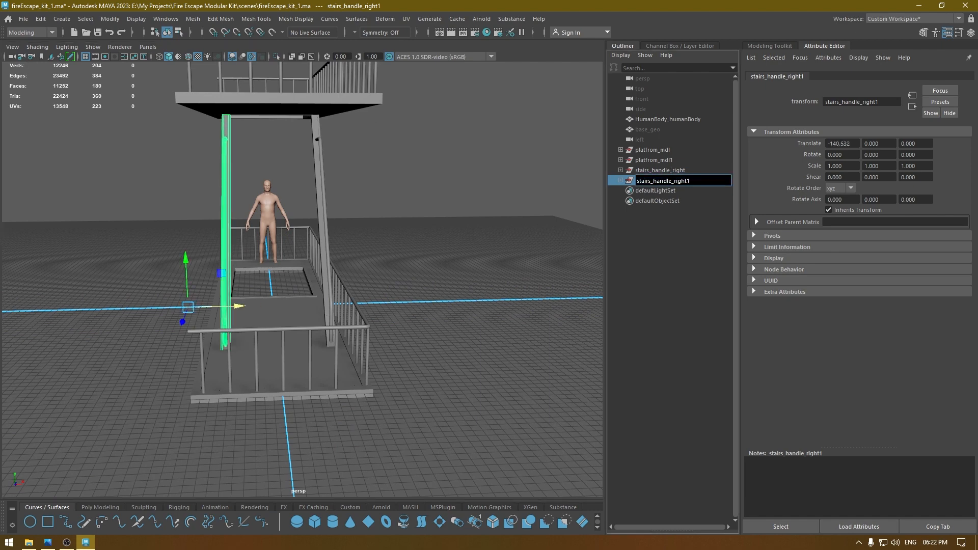
{"action": "key", "text": "BackSpace"}
{"action": "key", "text": "BackSpace"}
{"action": "key", "text": "BackSpace"}
{"action": "key", "text": "BackSpace"}
{"action": "key", "text": "BackSpace"}
{"action": "type", "text": "left"}
{"action": "key", "text": "Return"}
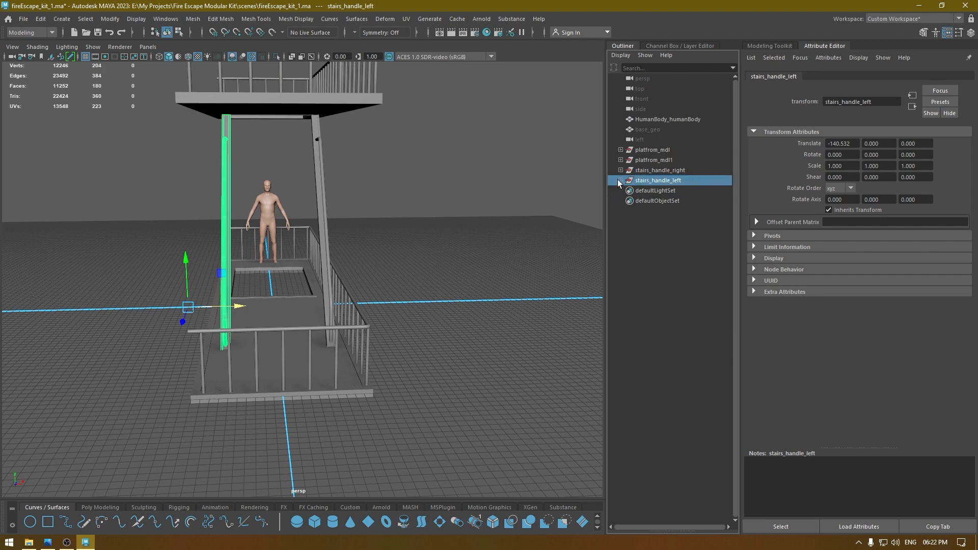
- Rename the handrail mesh inside the stairs_handle_left group as stairs_handle_left
{"action": "left_click", "coordinate": [620, 181]}
{"action": "double_click", "coordinate": [685, 191]}
{"action": "key", "text": "End"}
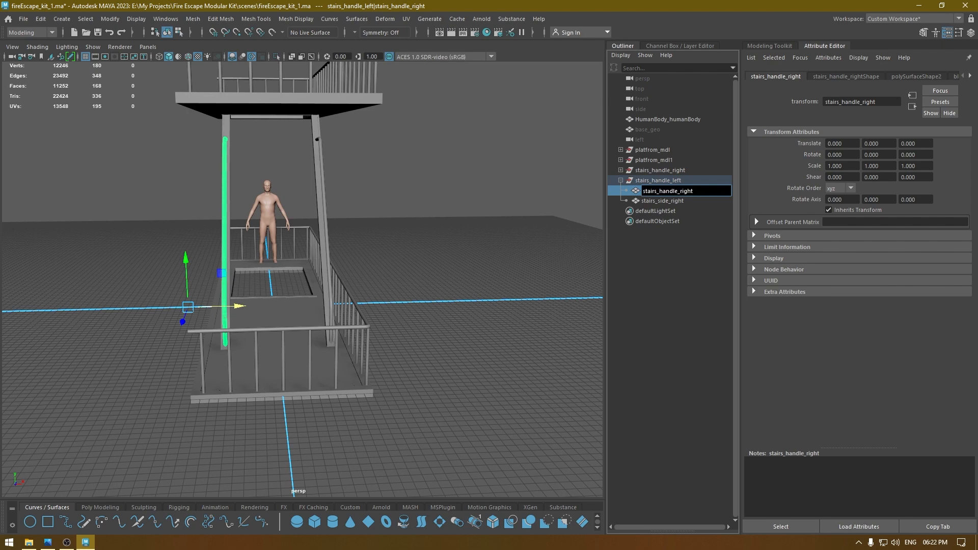
{"action": "key", "text": "ctrl+a"}
{"action": "key", "text": "Right"}
{"action": "key", "text": "BackSpace"}
{"action": "key", "text": "BackSpace"}
{"action": "key", "text": "BackSpace"}
{"action": "key", "text": "BackSpace"}
{"action": "key", "text": "BackSpace"}
{"action": "type", "text": "left"}
{"action": "key", "text": "Return"}
- Rename the side beam mesh inside the stairs_handle_left group as stairs_side_left, collapse the group and clear the selection
{"action": "left_click", "coordinate": [665, 201]}
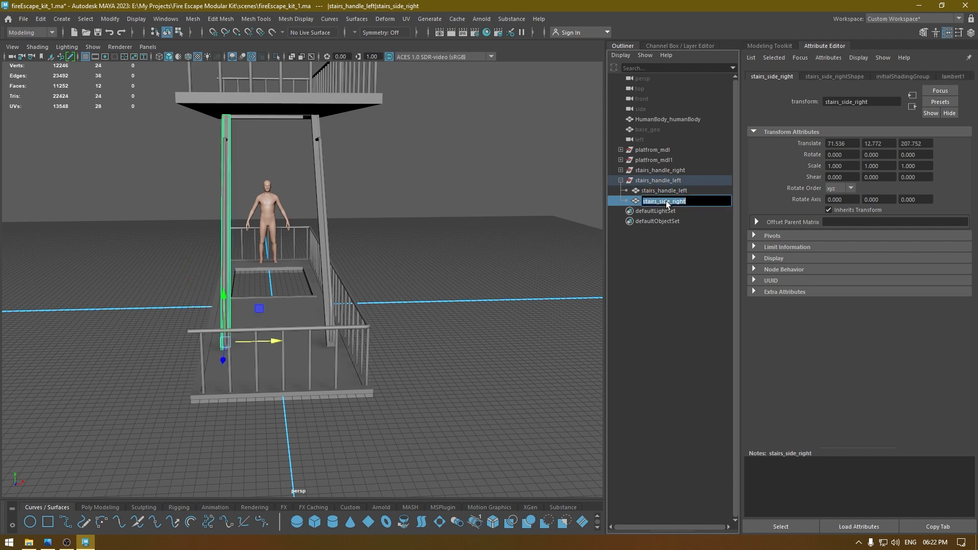
{"action": "double_click", "coordinate": [666, 201]}
{"action": "key", "text": "BackSpace"}
{"action": "key", "text": "BackSpace"}
{"action": "key", "text": "BackSpace"}
{"action": "key", "text": "BackSpace"}
{"action": "key", "text": "BackSpace"}
{"action": "type", "text": "left"}
{"action": "key", "text": "Return"}
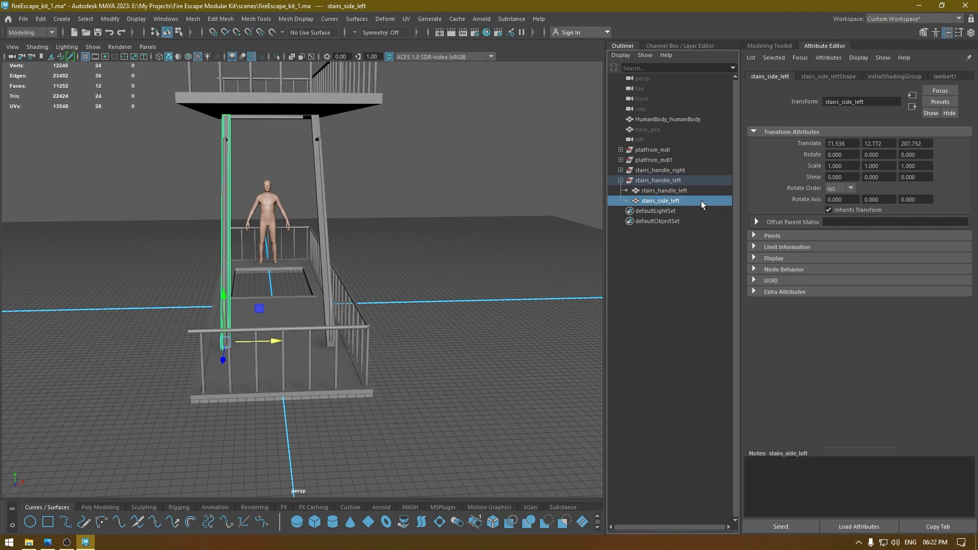
{"action": "left_click", "coordinate": [620, 180]}
{"action": "left_click", "coordinate": [527, 279]}
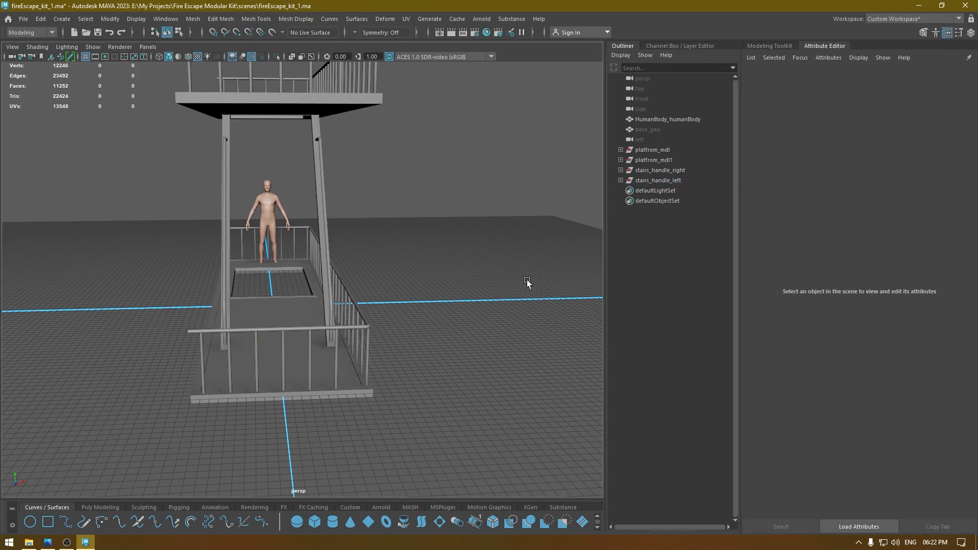
{"action": "left_click_drag", "start_coordinate": [527, 280], "coordinate": [359, 199], "text": "alt"}
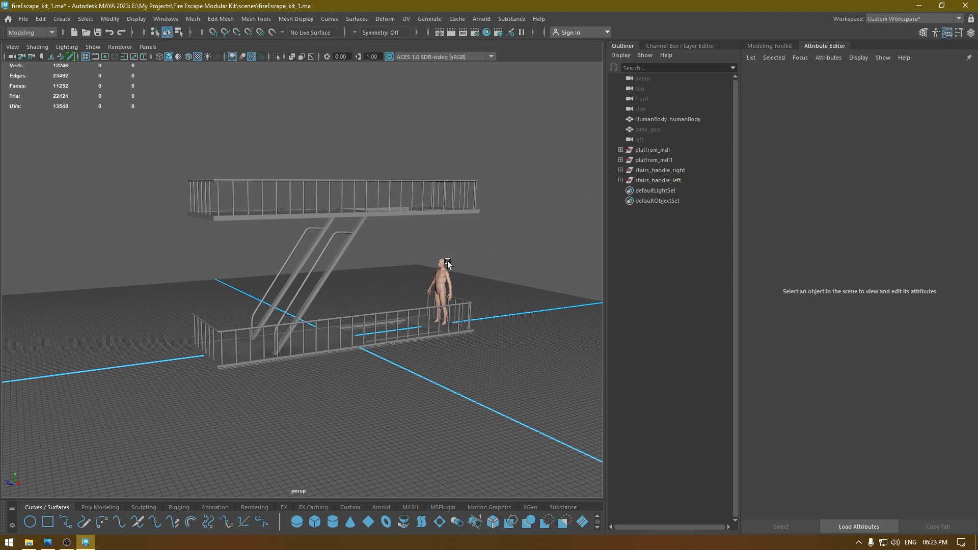
{"action": "left_click_drag", "start_coordinate": [447, 258], "coordinate": [472, 281], "text": "alt"}
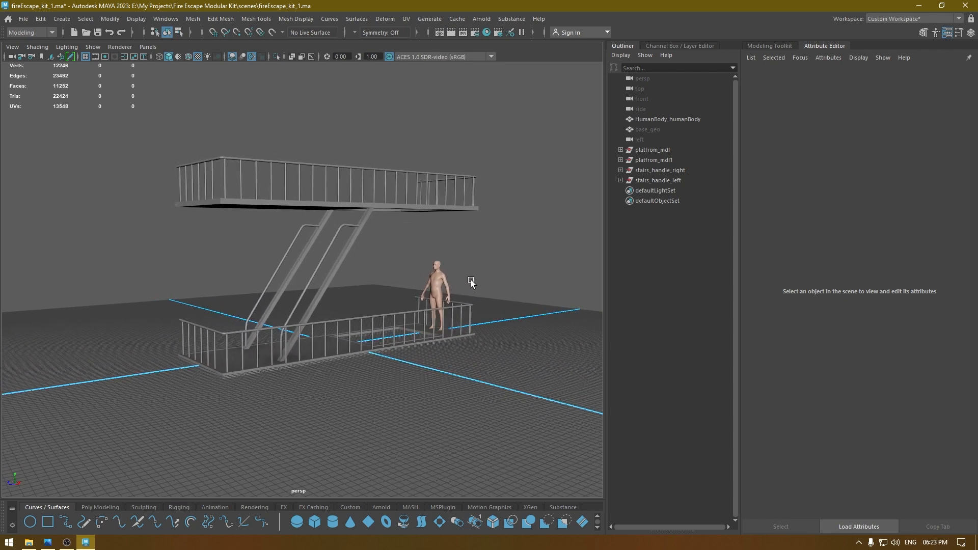